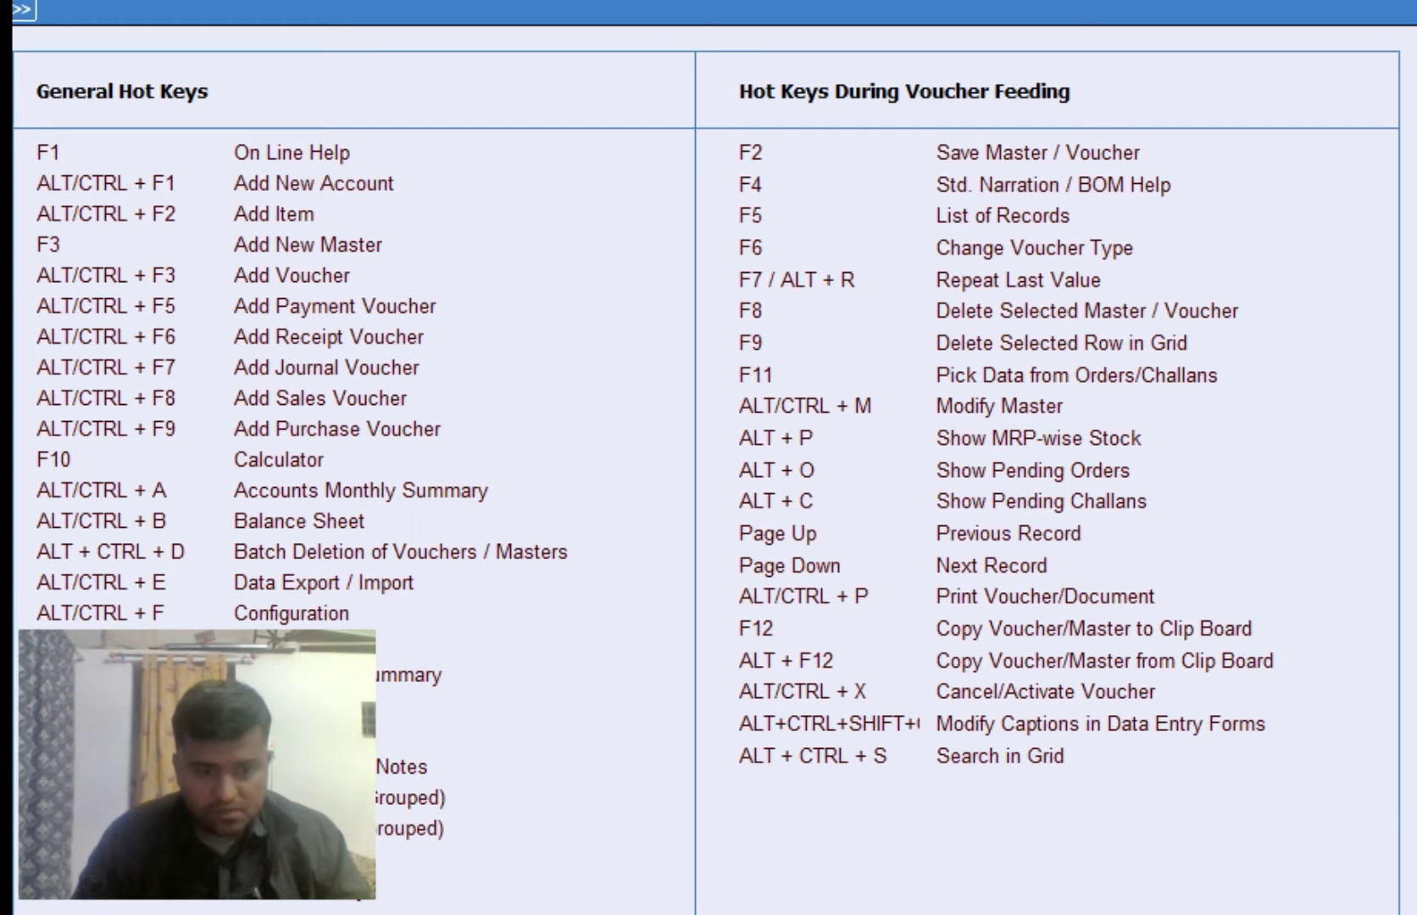
Open Notepad and place a narrowed blank window beside the general hot keys list.
{"action": "key", "text": "super+s"}
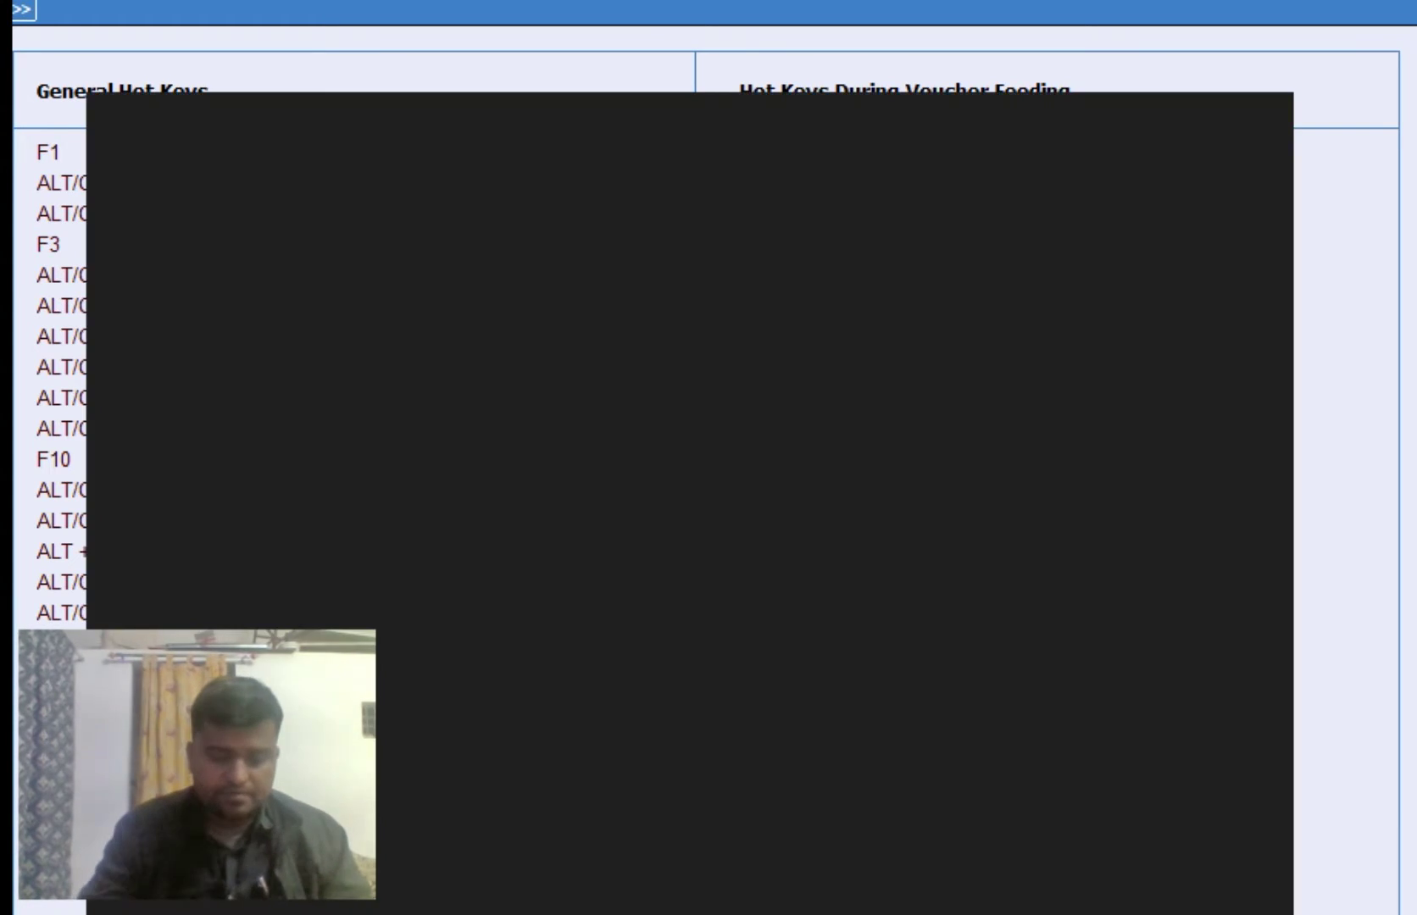
{"action": "type", "text": "NOTE"}
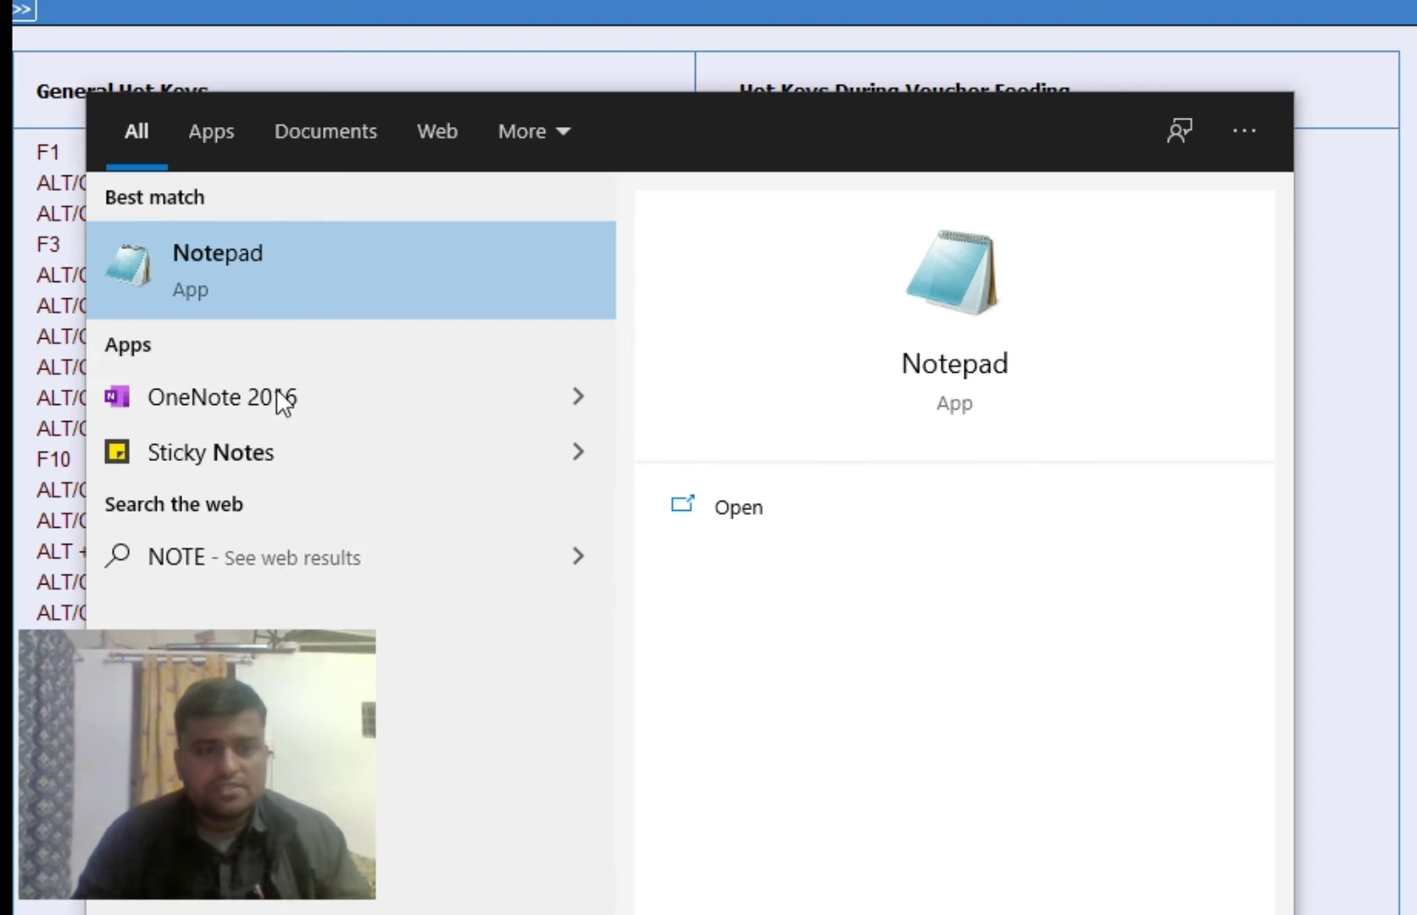
{"action": "left_click", "coordinate": [334, 270]}
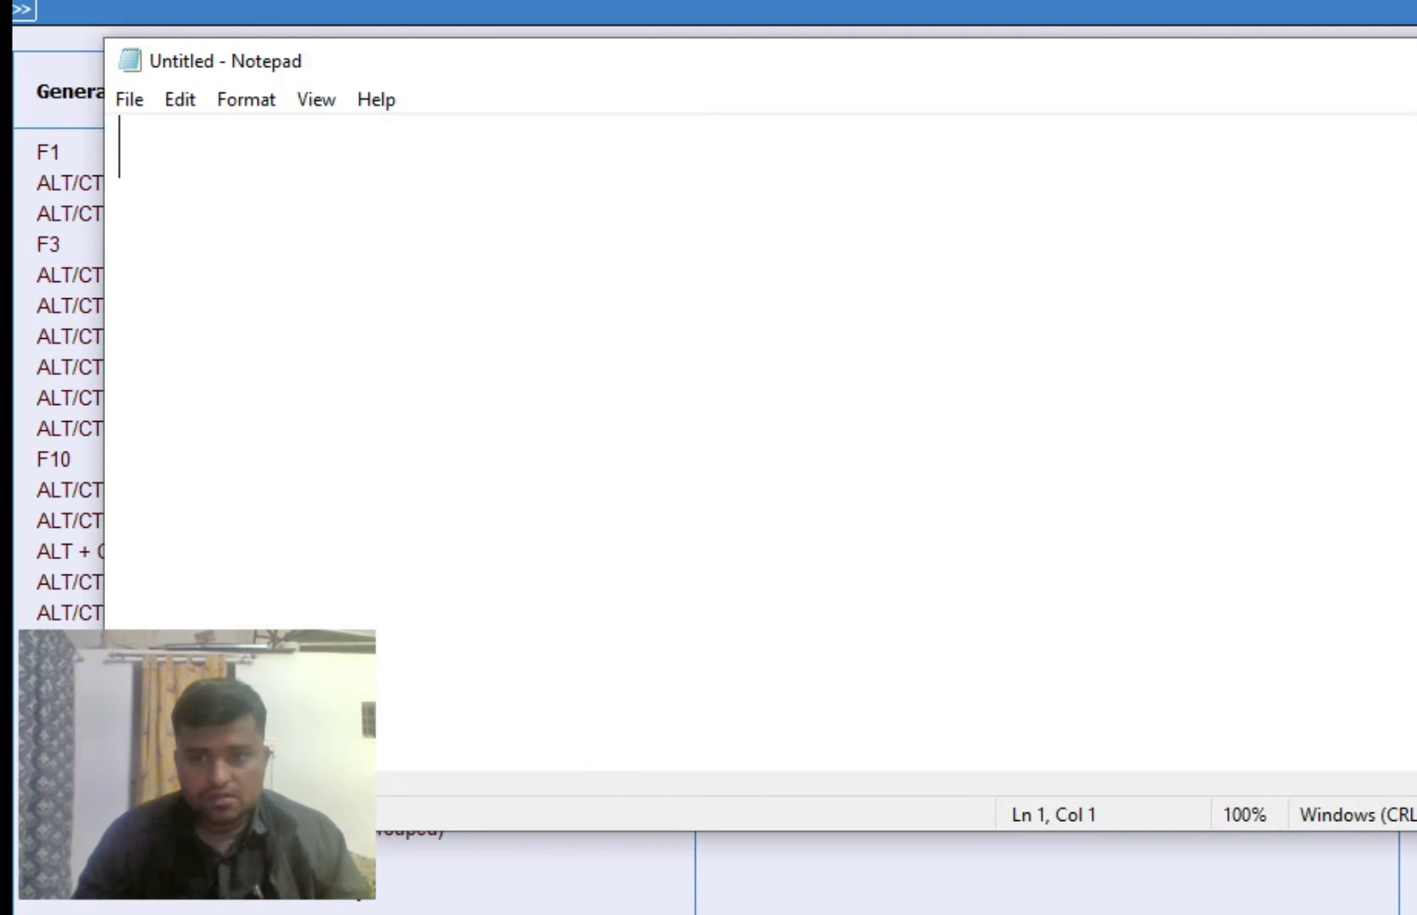
{"action": "left_click_drag", "start_coordinate": [1301, 171], "coordinate": [829, 180]}
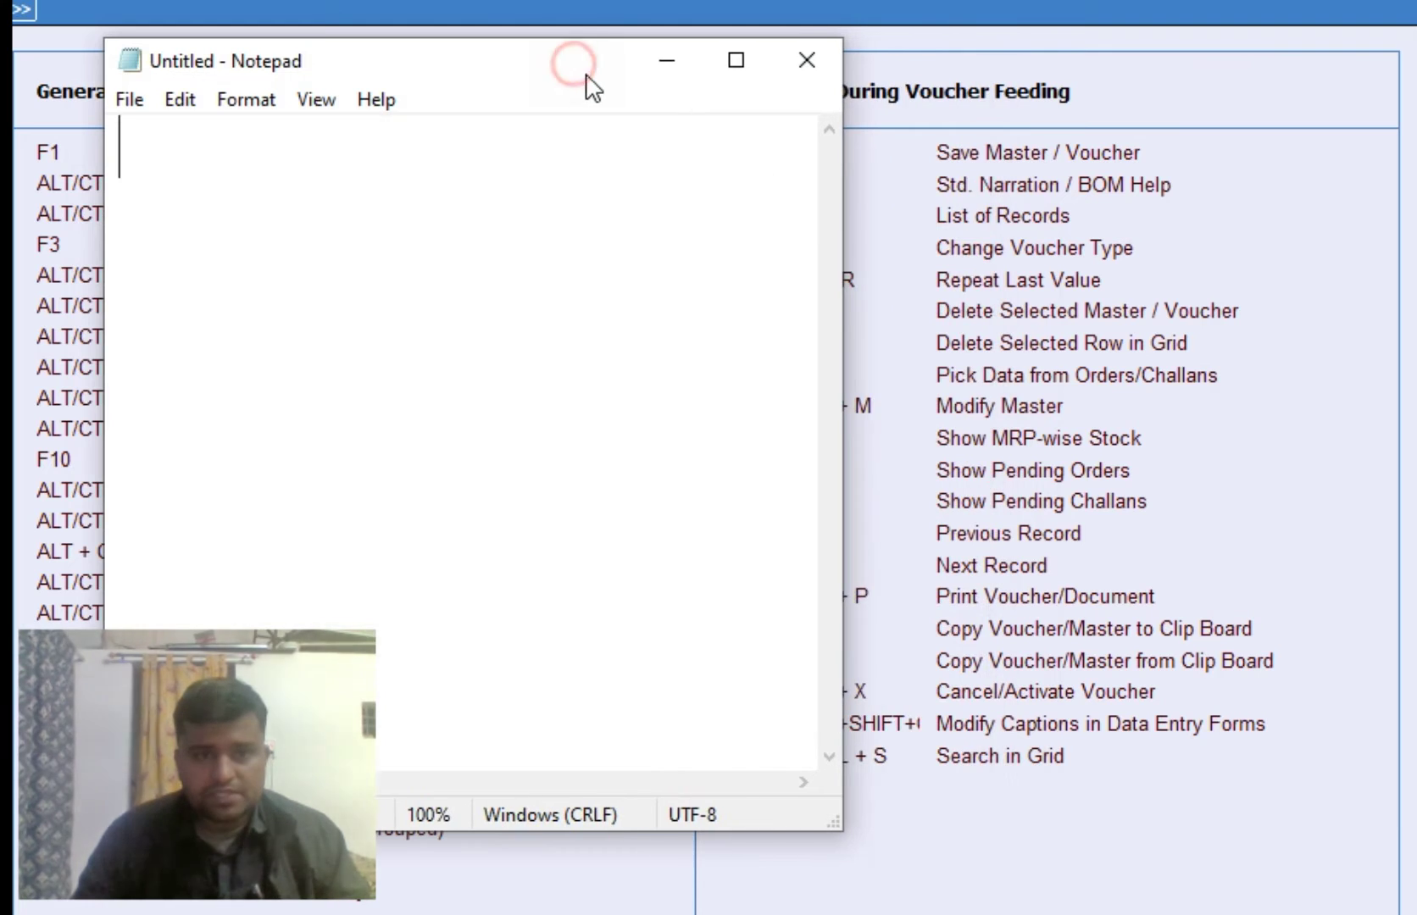
{"action": "left_click_drag", "start_coordinate": [585, 86], "coordinate": [918, 97]}
Write the heading "F3 = CREATE ANY THING NEW" on the first line of the note.
{"action": "type", "text": "F3"}
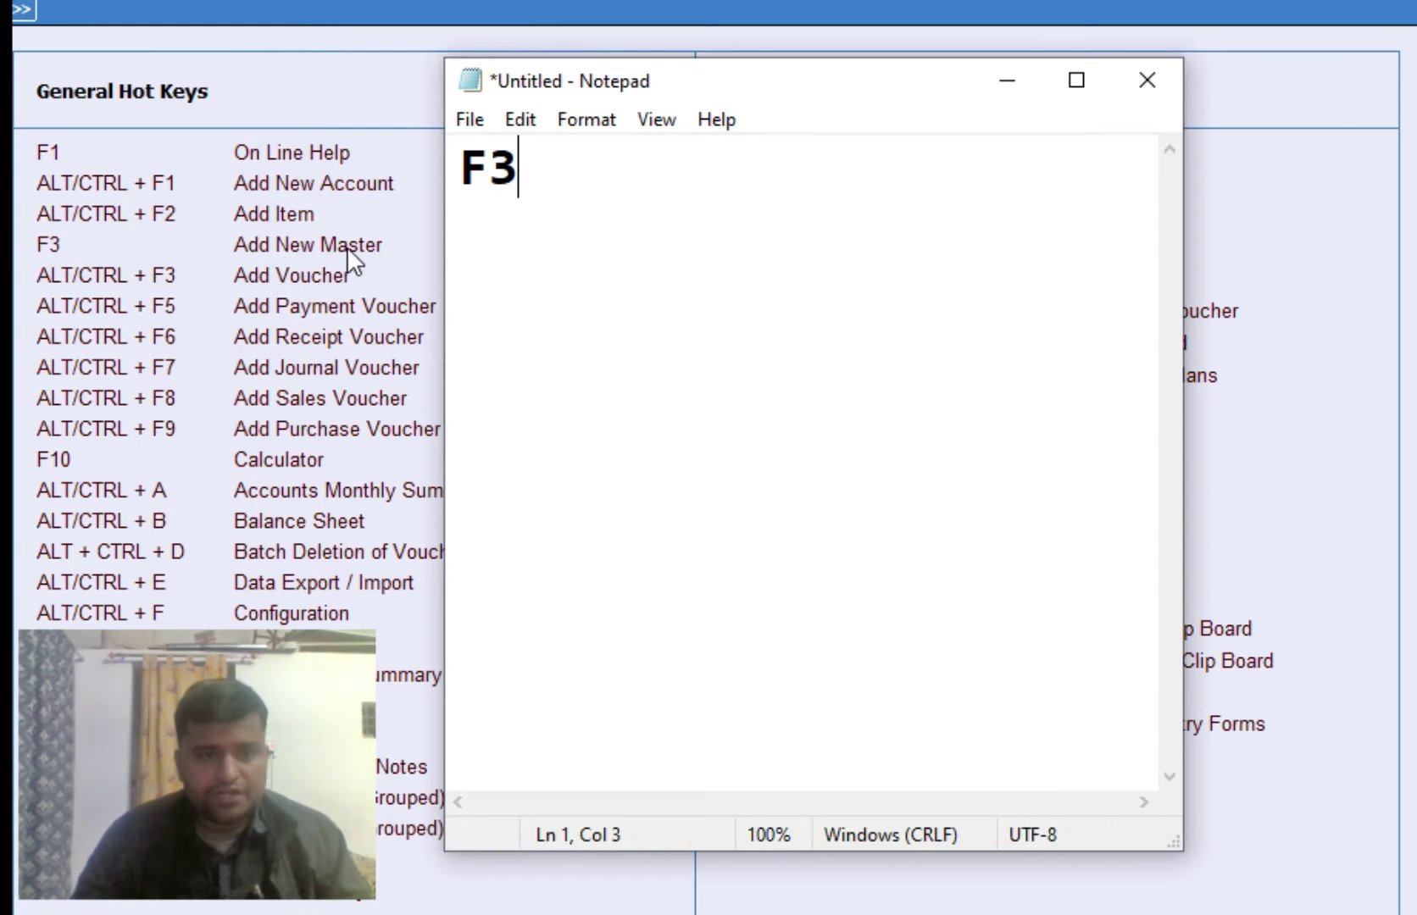
{"action": "type", "text": " ="}
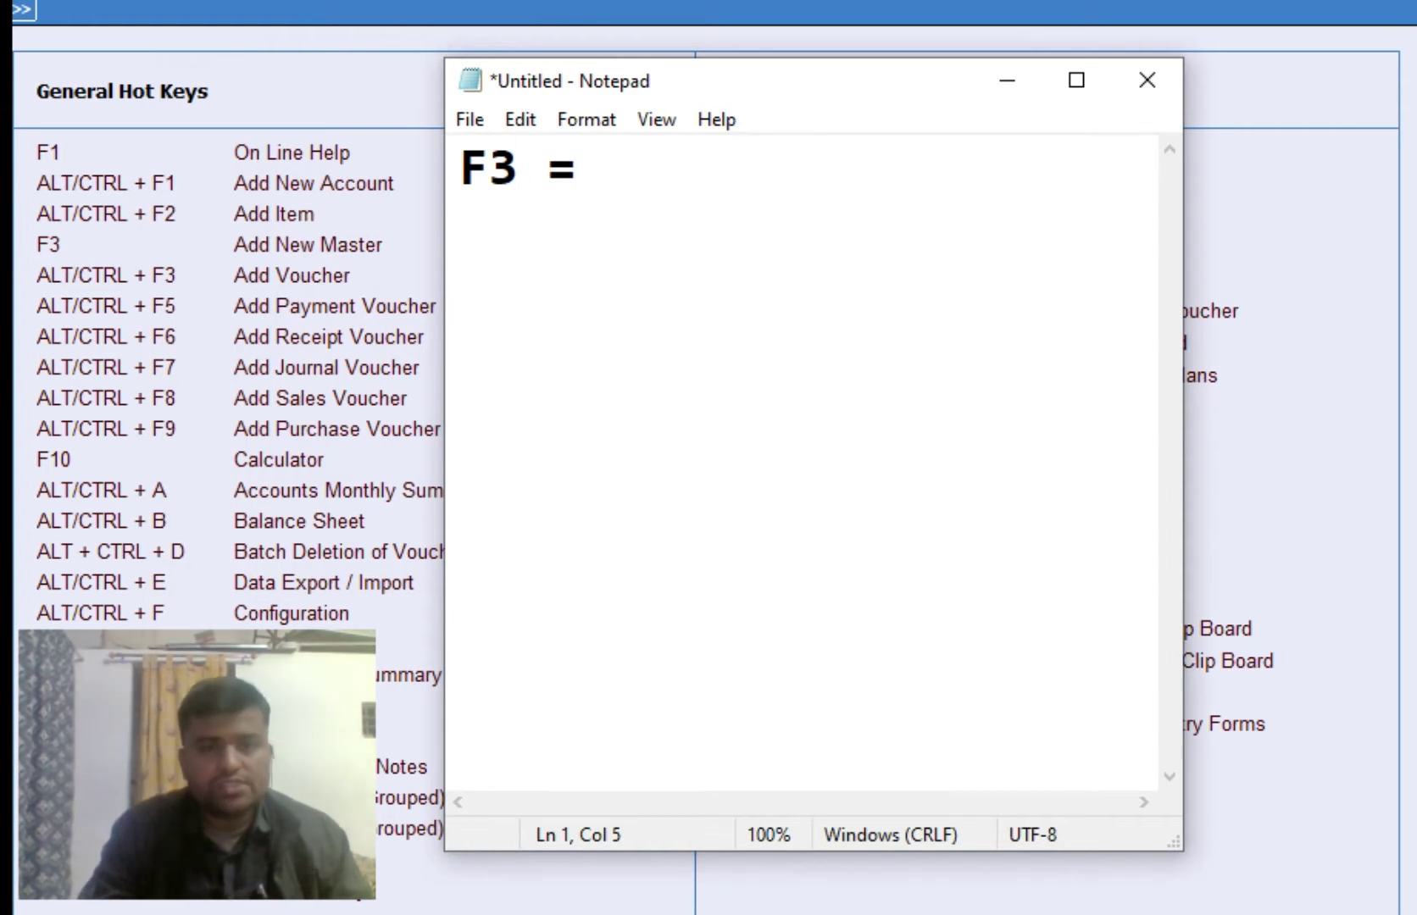
{"action": "type", "text": " C"}
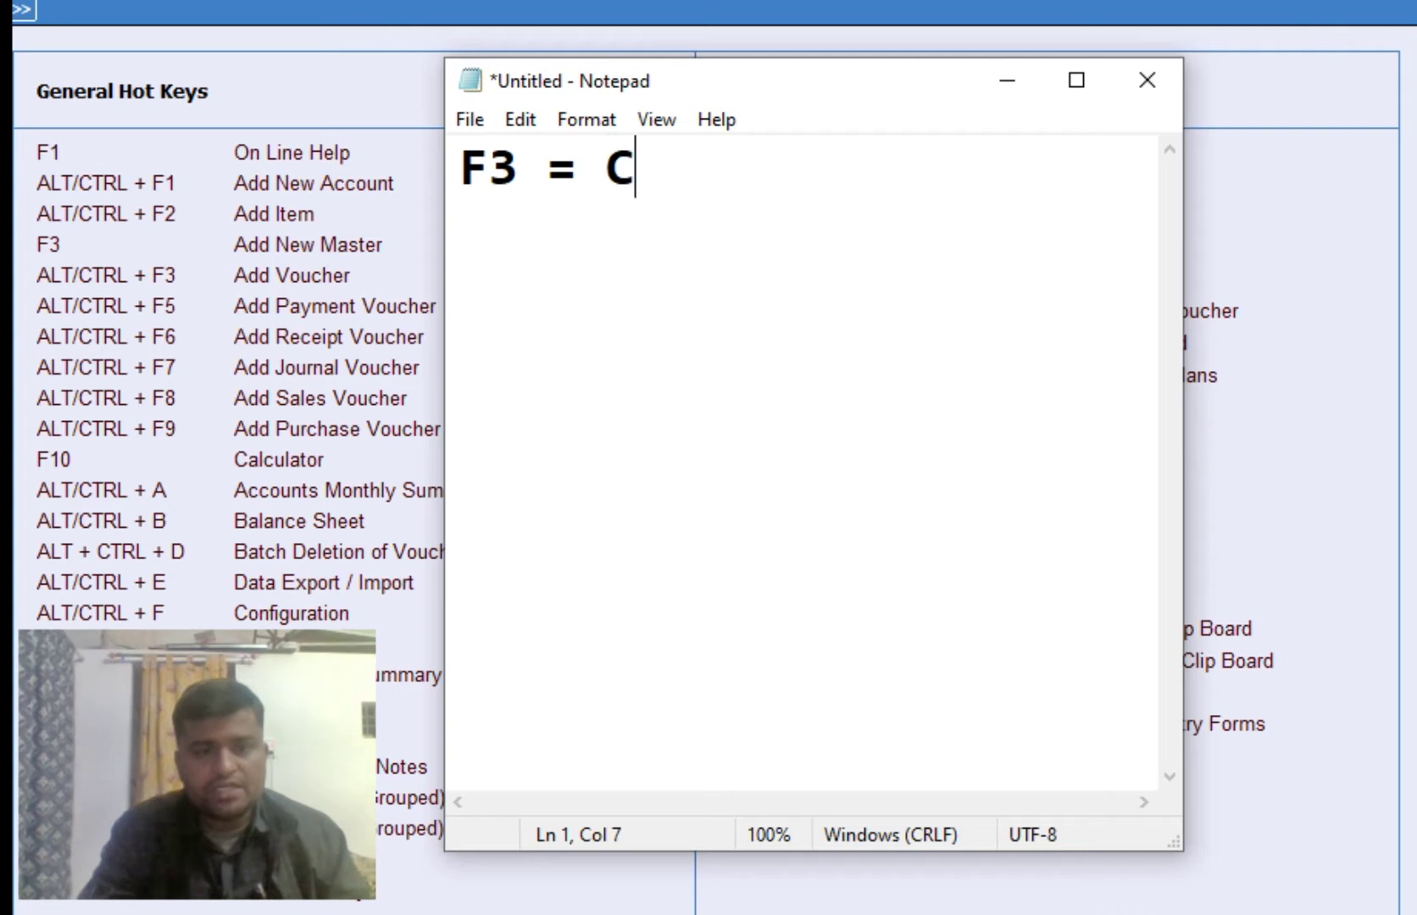
{"action": "type", "text": "REATE NA"}
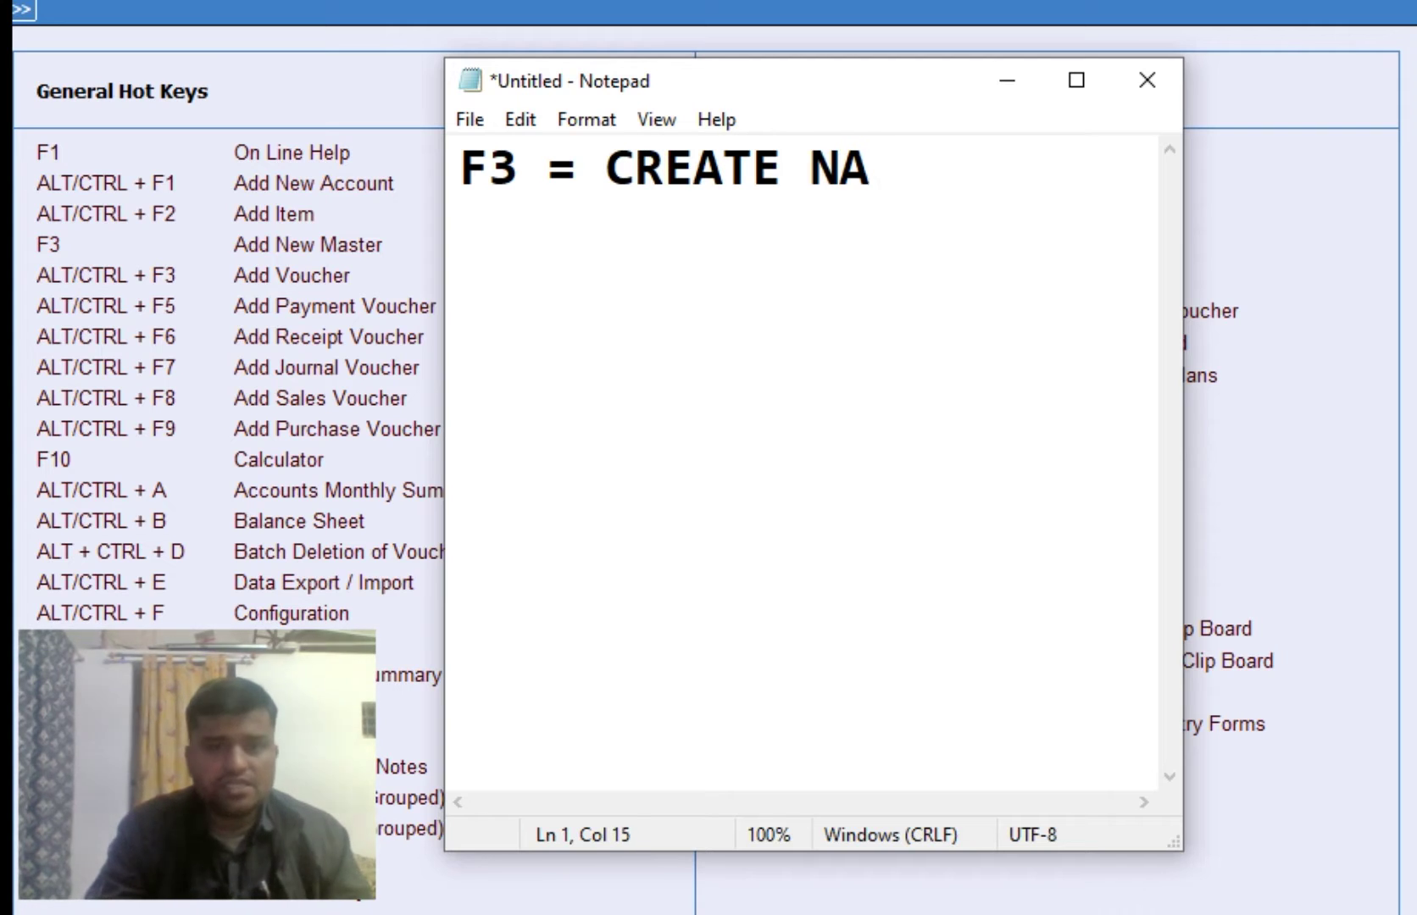
{"action": "key", "text": "BackSpace"}
{"action": "key", "text": "BackSpace"}
{"action": "type", "text": "ANY TIN"}
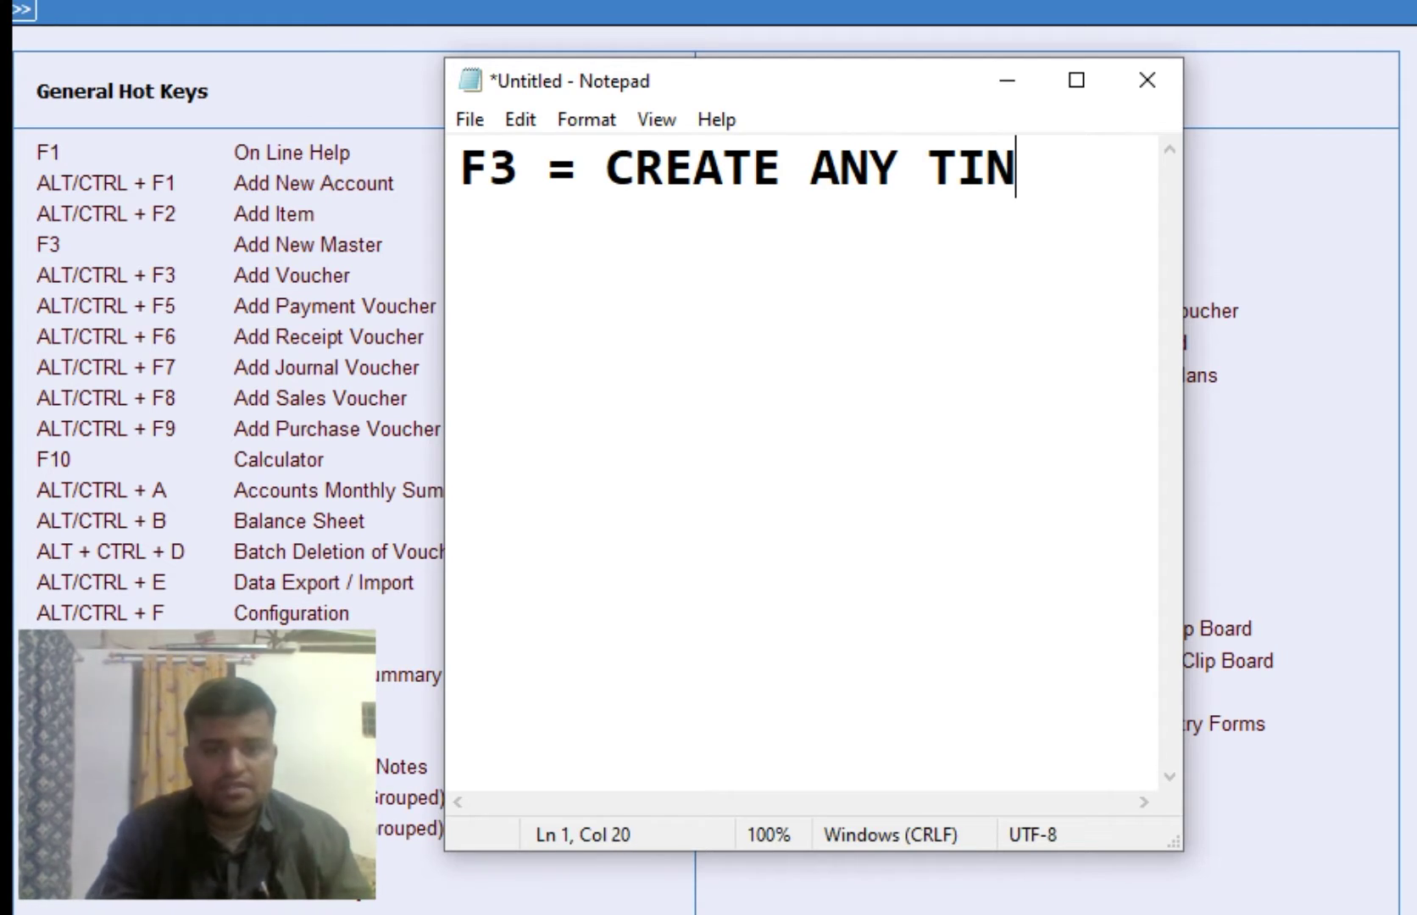
{"action": "key", "text": "BackSpace"}
{"action": "key", "text": "BackSpace"}
{"action": "type", "text": "HING NE"}
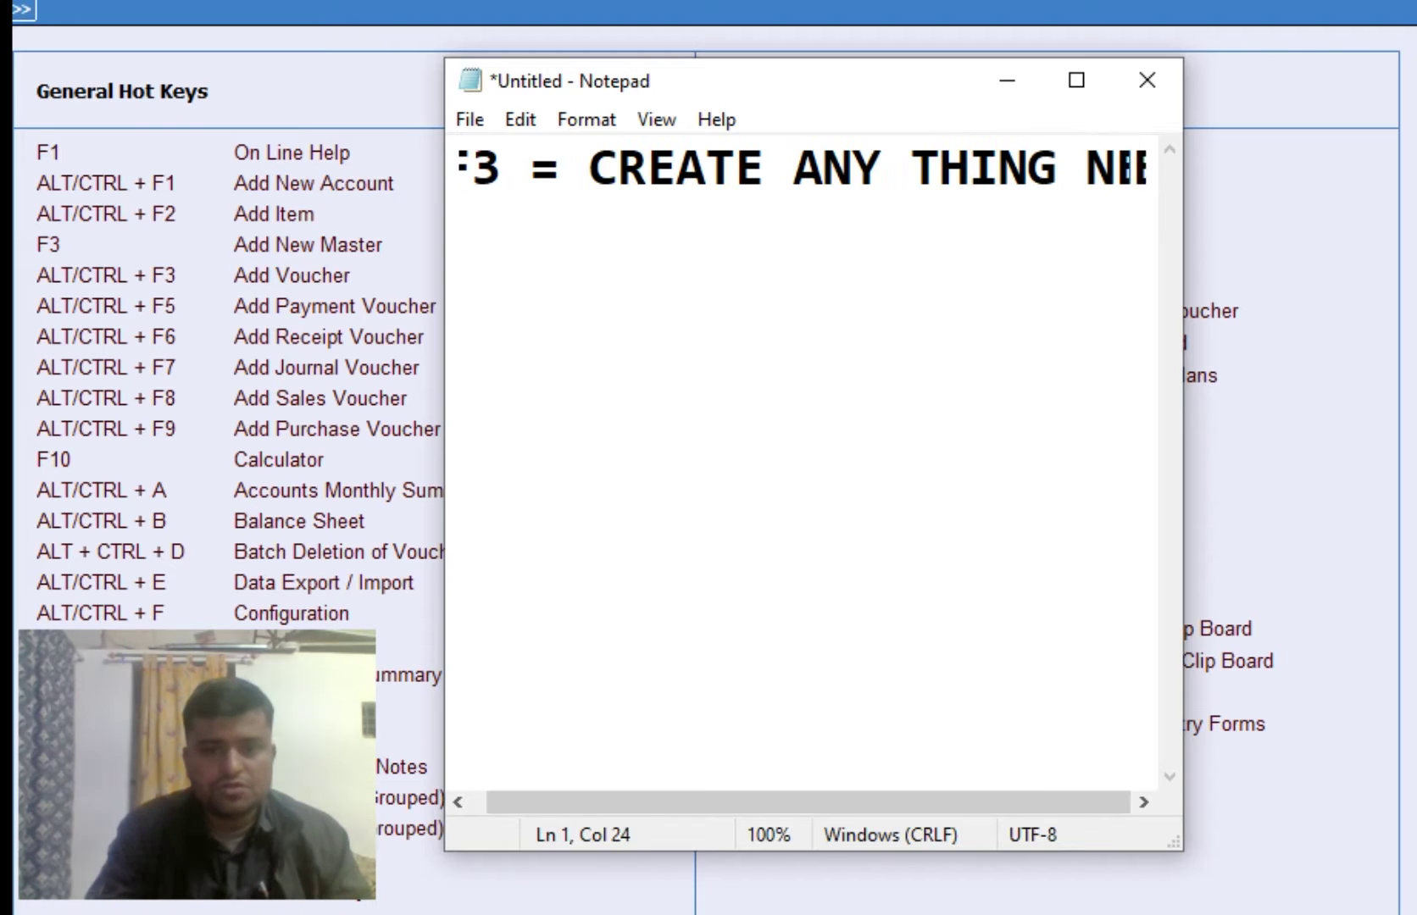
{"action": "type", "text": "W"}
{"action": "key", "text": "Home"}
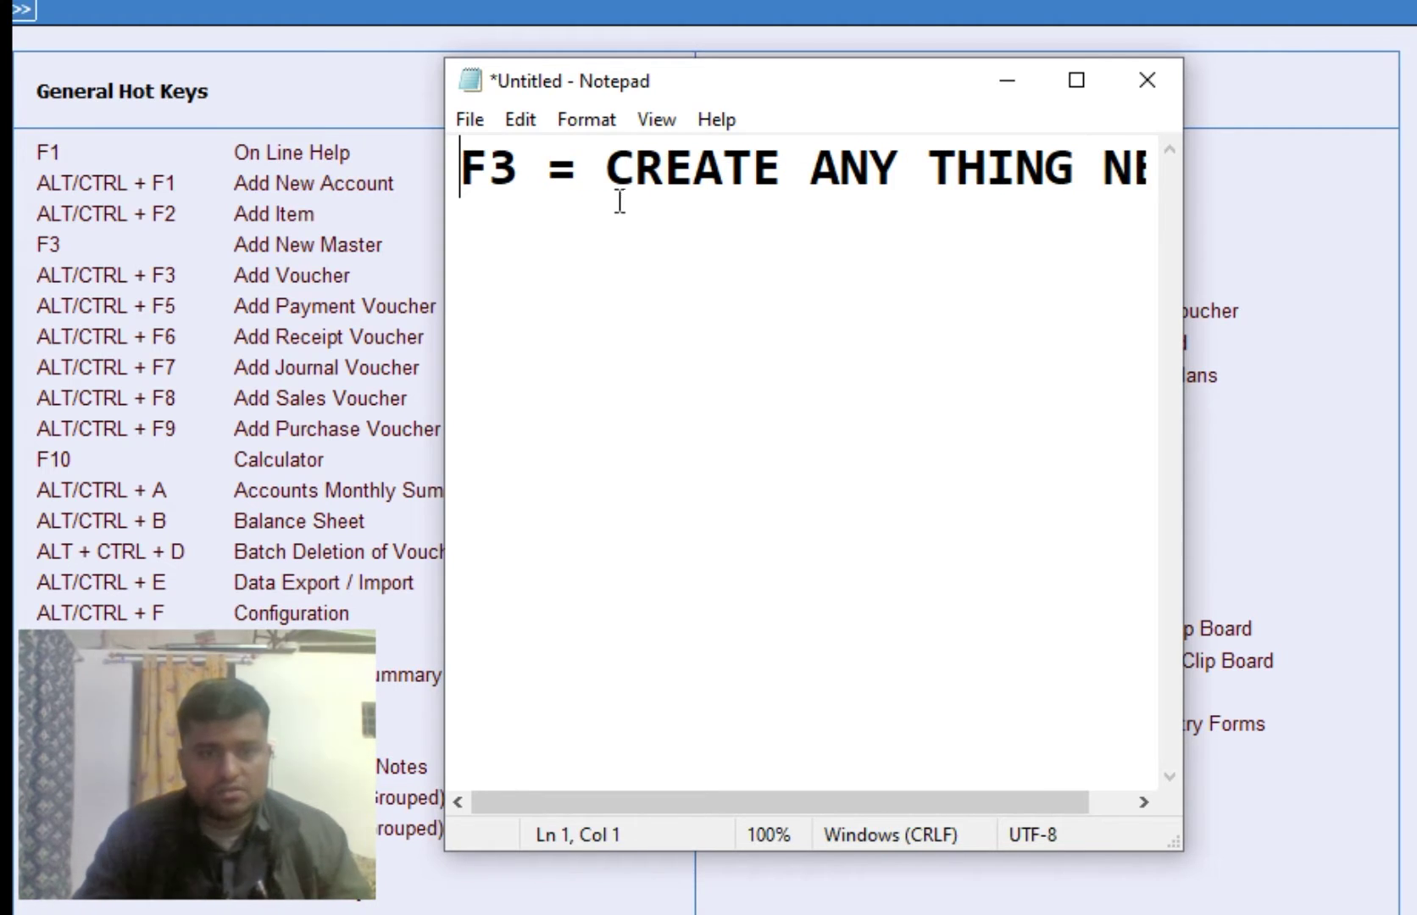
{"action": "key", "text": "End"}
Add the lines "1.ACCOUNTS" and "2.ITEAMS" below the heading.
{"action": "key", "text": "Return"}
{"action": "type", "text": "1"}
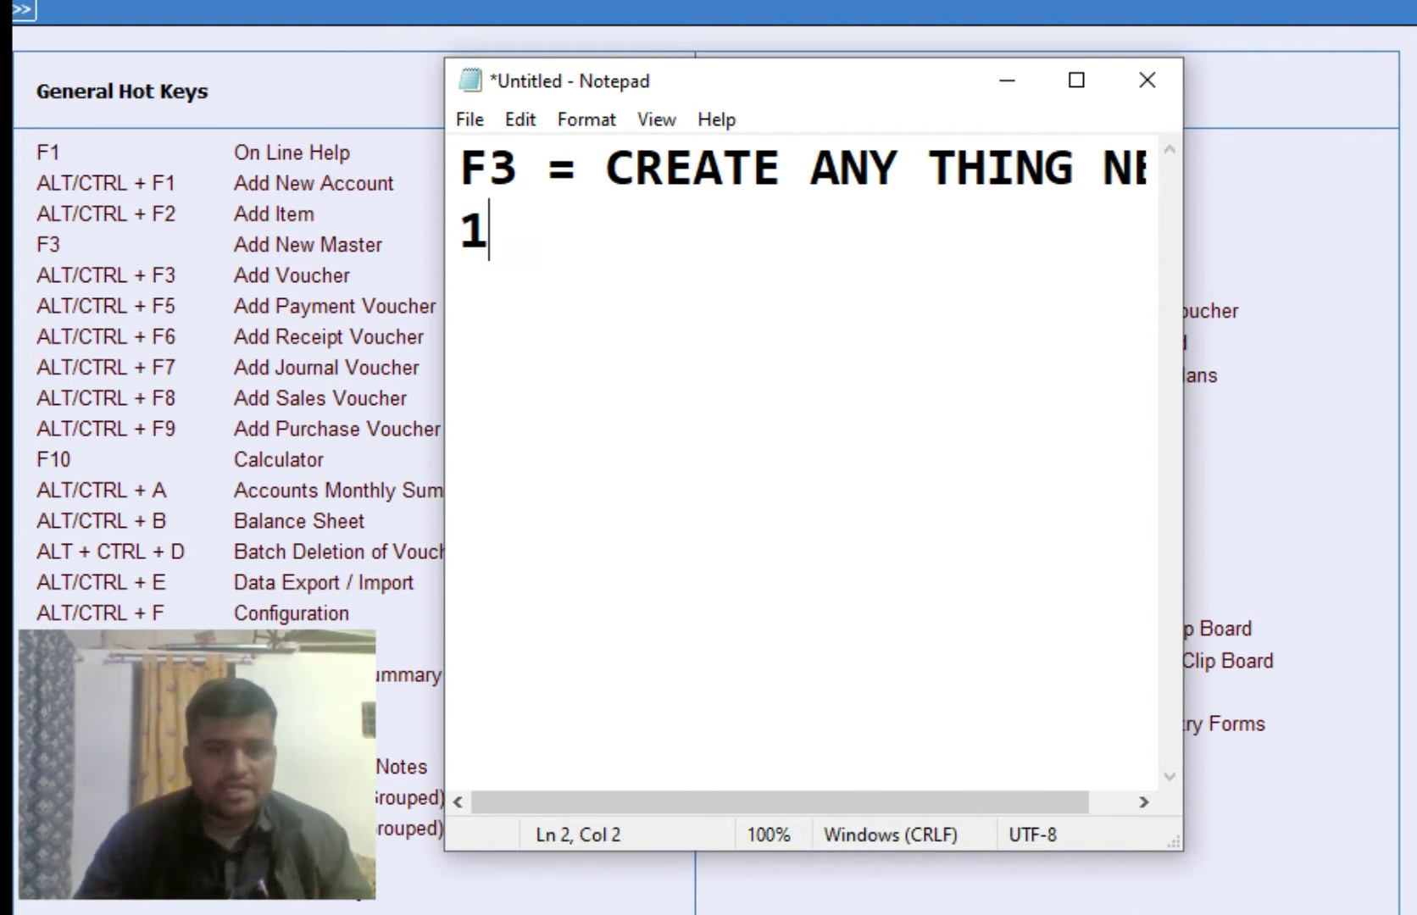
{"action": "type", "text": ".ACCOUNTS"}
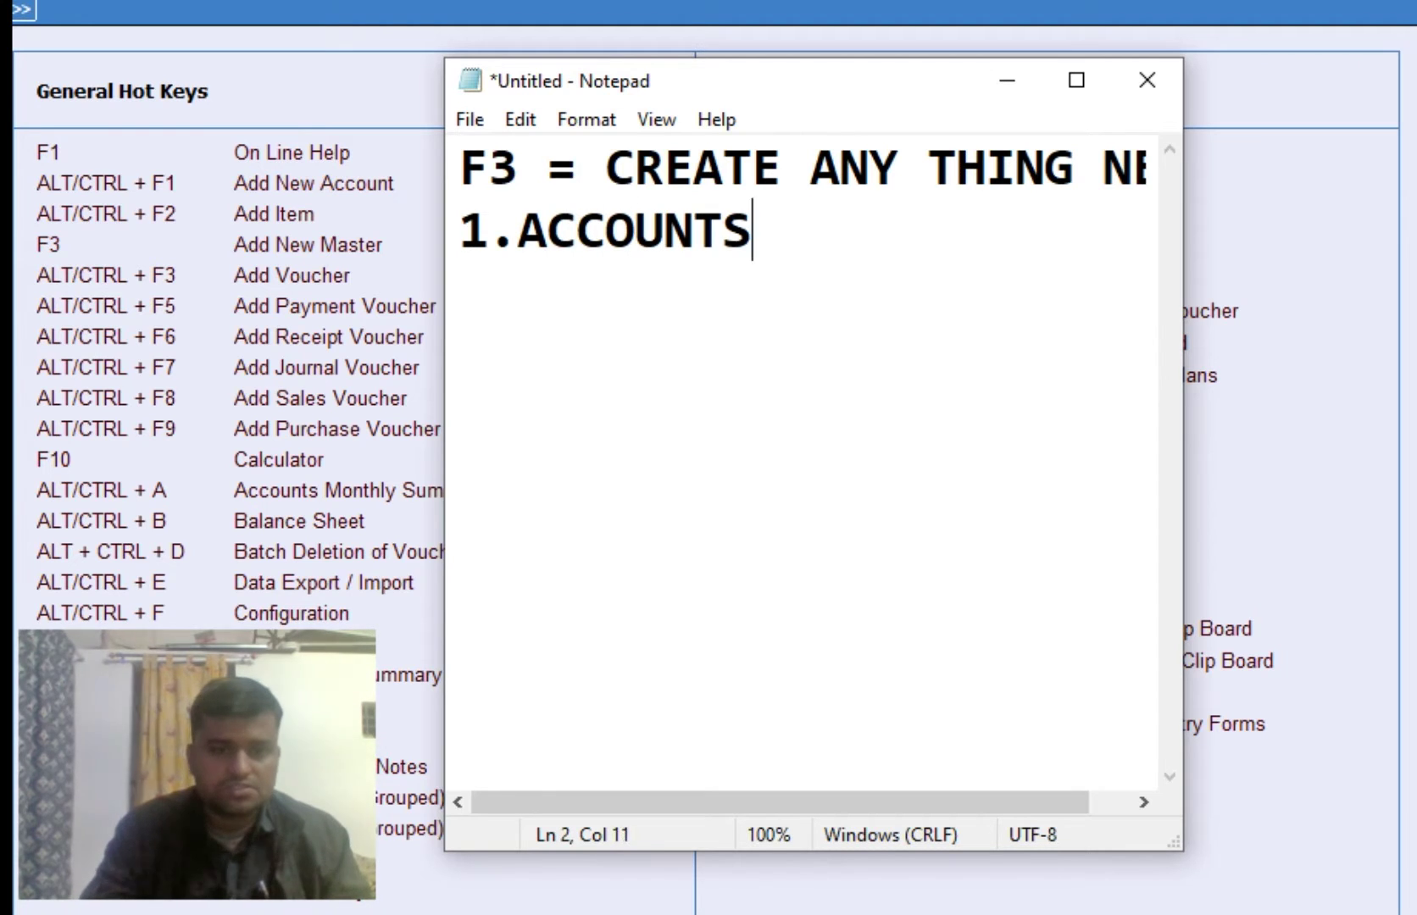
{"action": "key", "text": "Return"}
{"action": "type", "text": "2."}
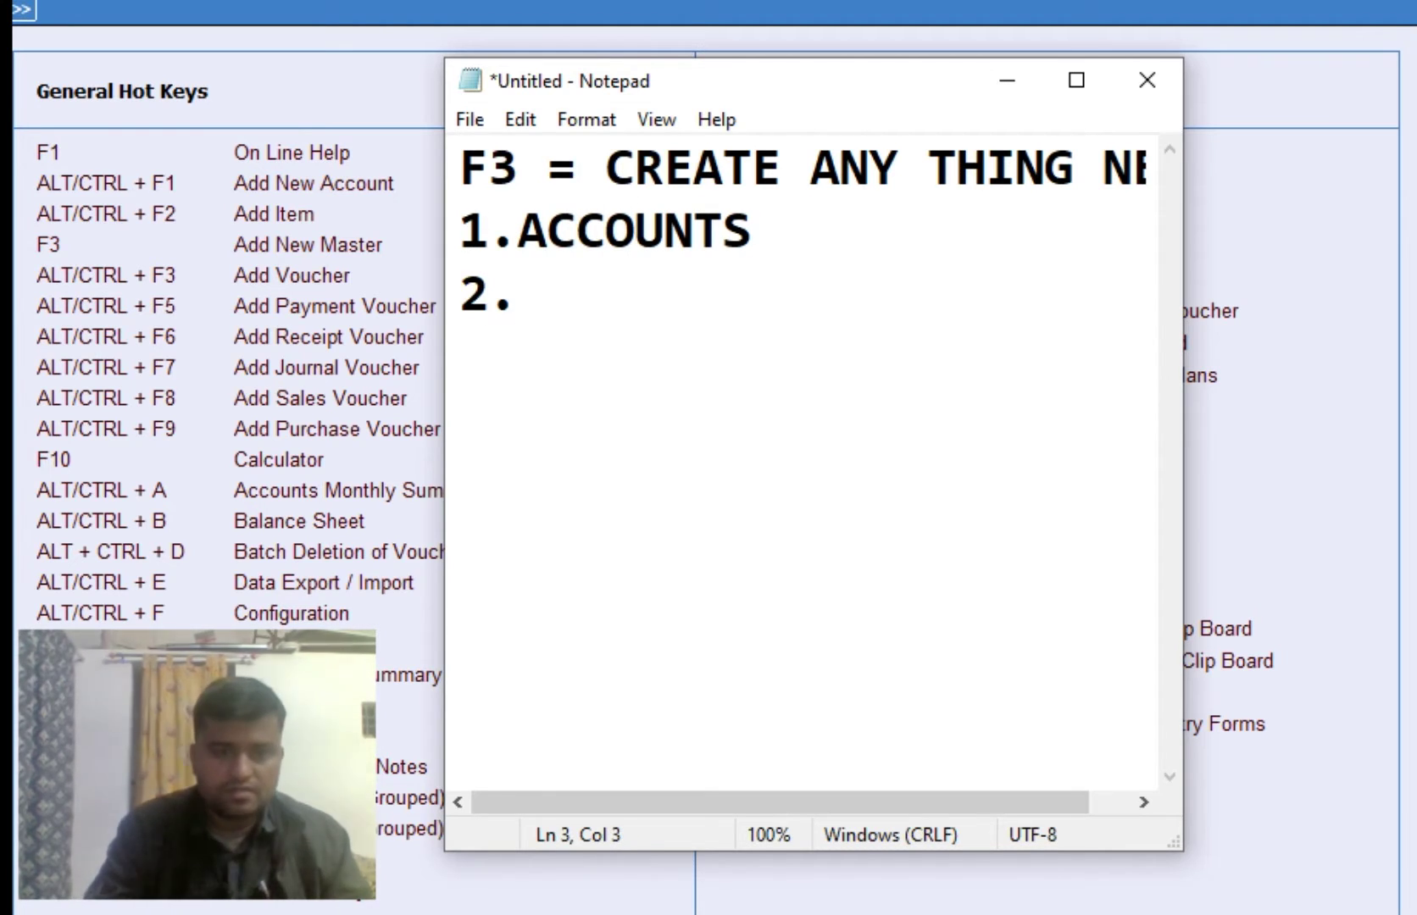
{"action": "type", "text": "ITEAMS"}
{"action": "key", "text": "Return"}
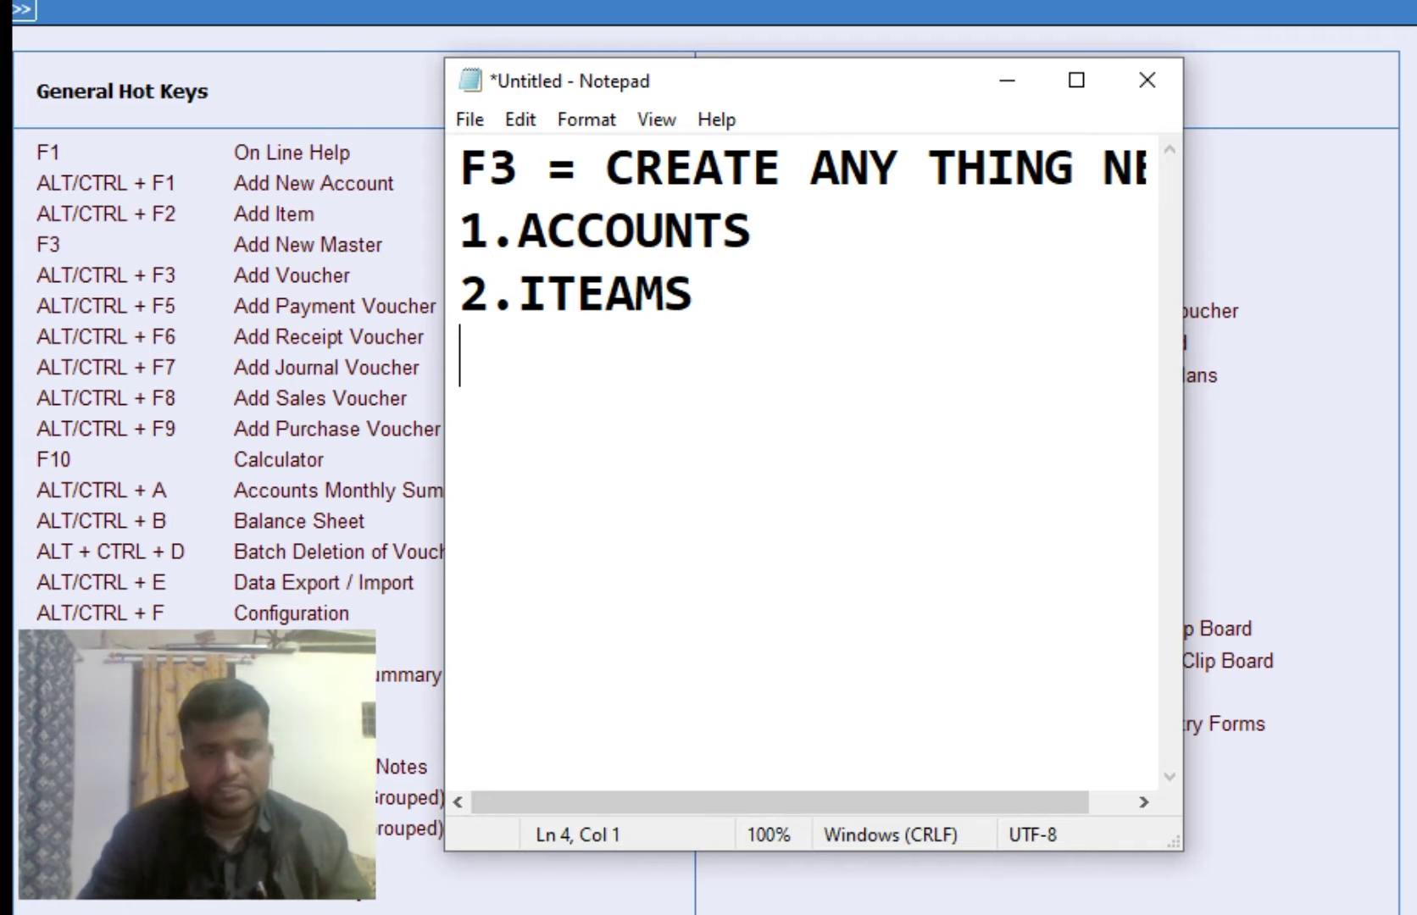
Continue the list with "3.UNIT" and "4.GROUP", and begin a further line with "ANAY".
{"action": "type", "text": "3."}
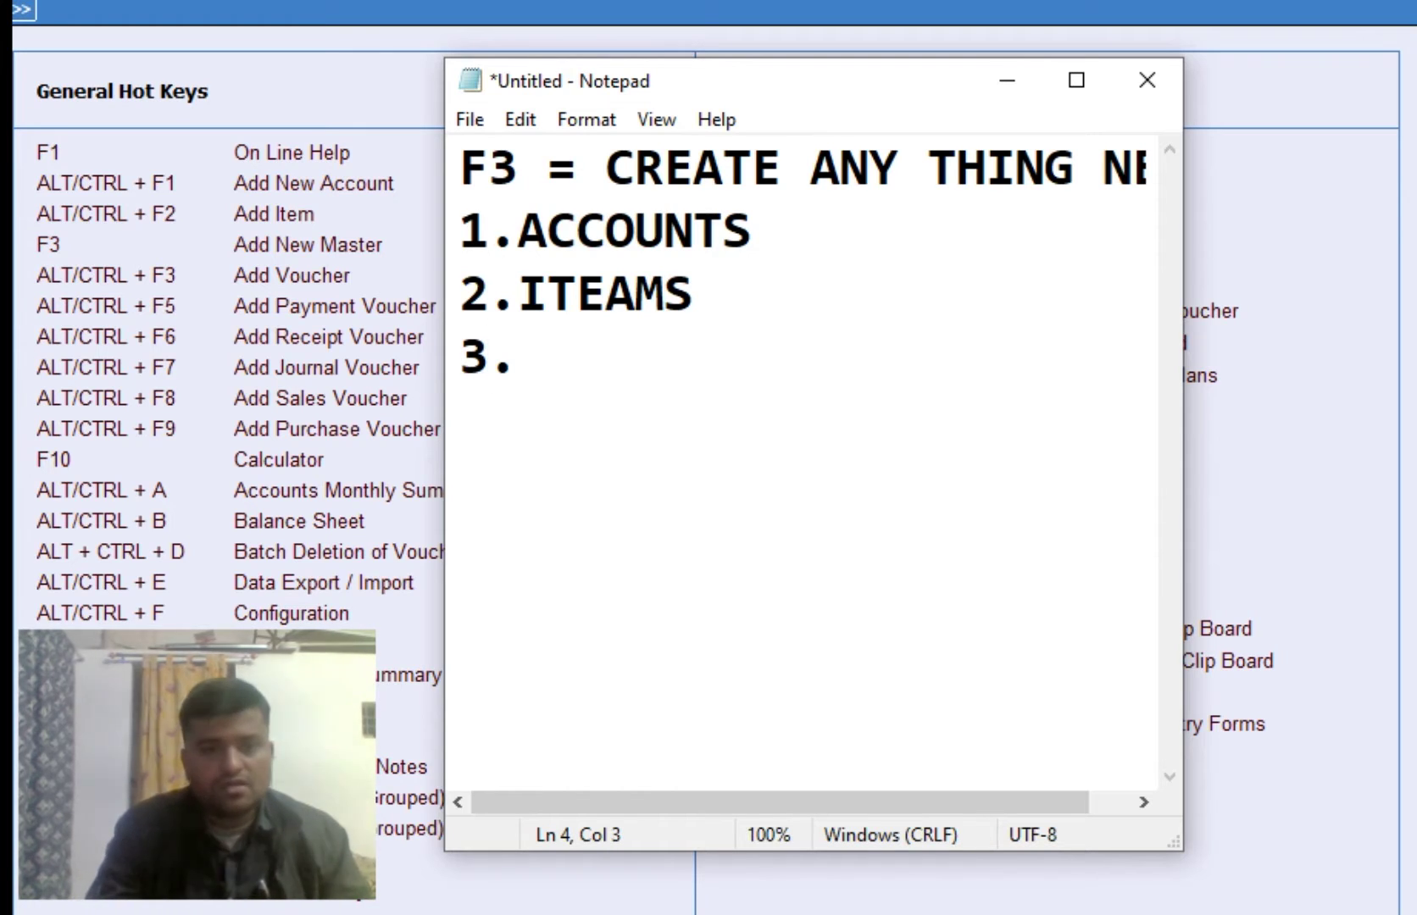
{"action": "type", "text": "UNIT"}
{"action": "key", "text": "Return"}
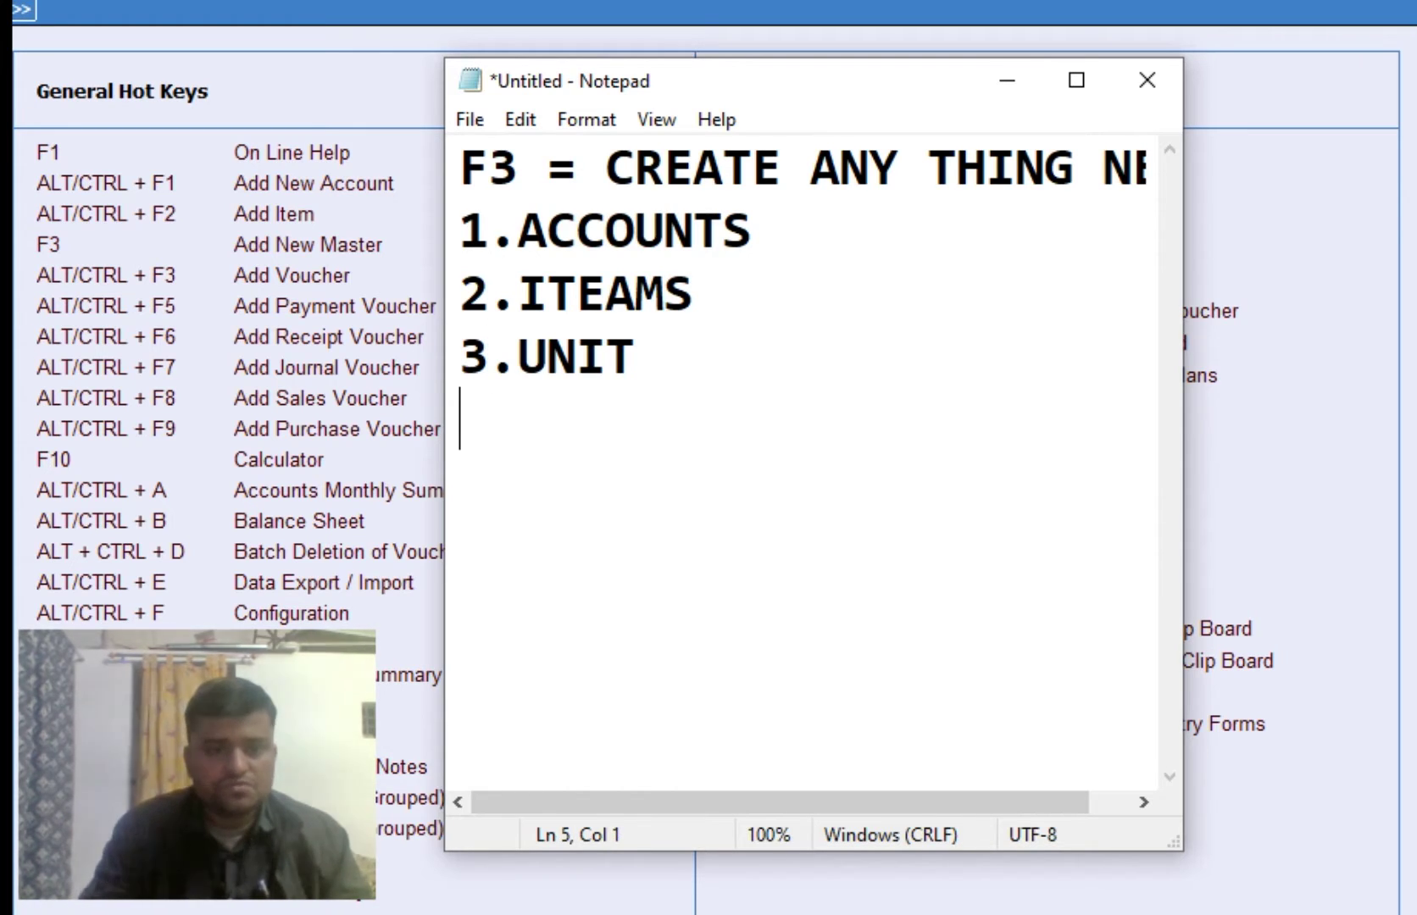
{"action": "type", "text": "4."}
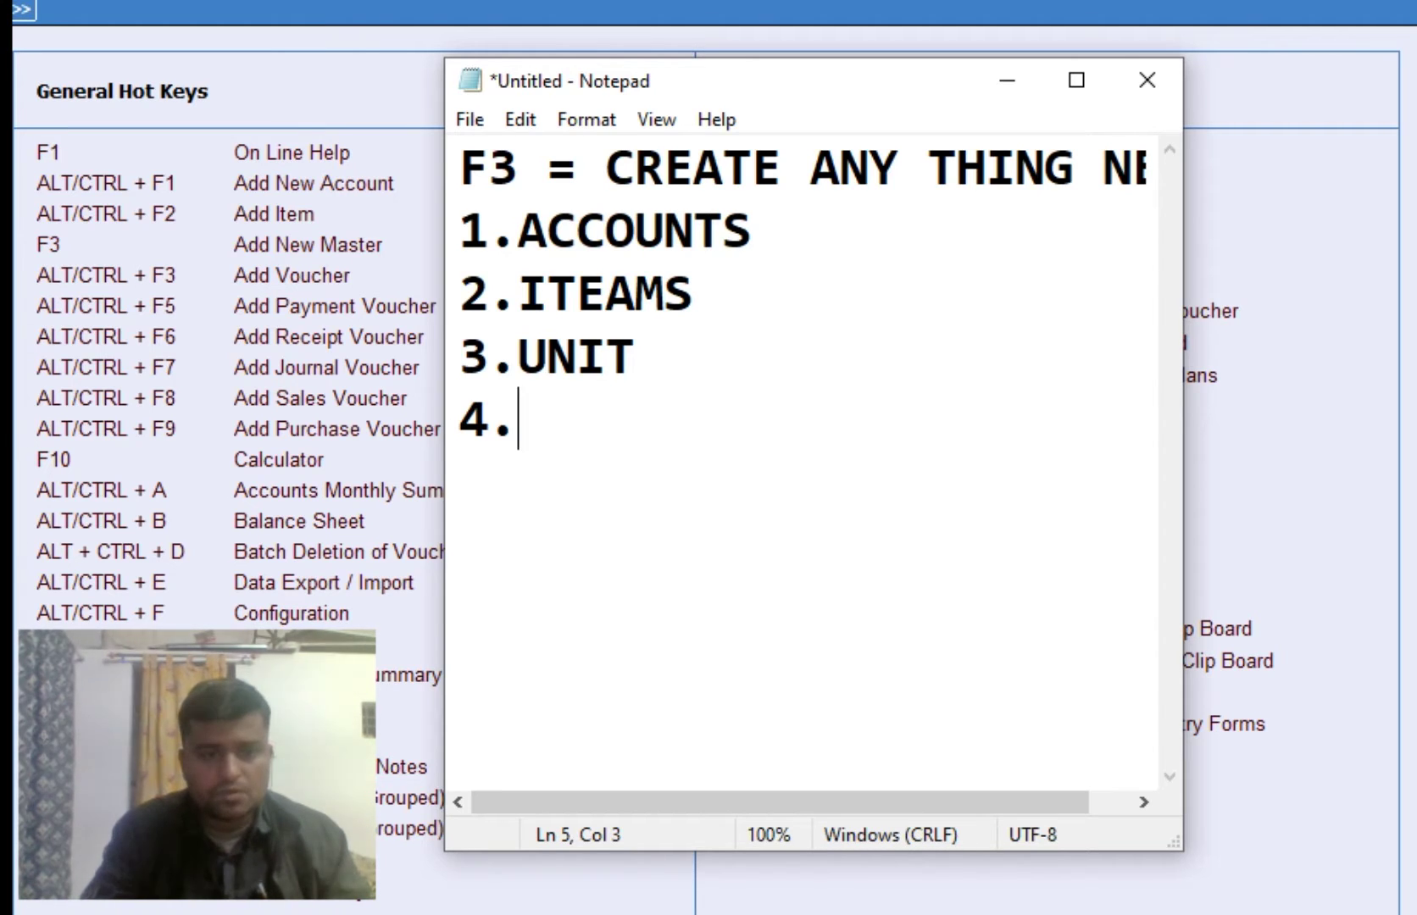
{"action": "type", "text": "GROUP"}
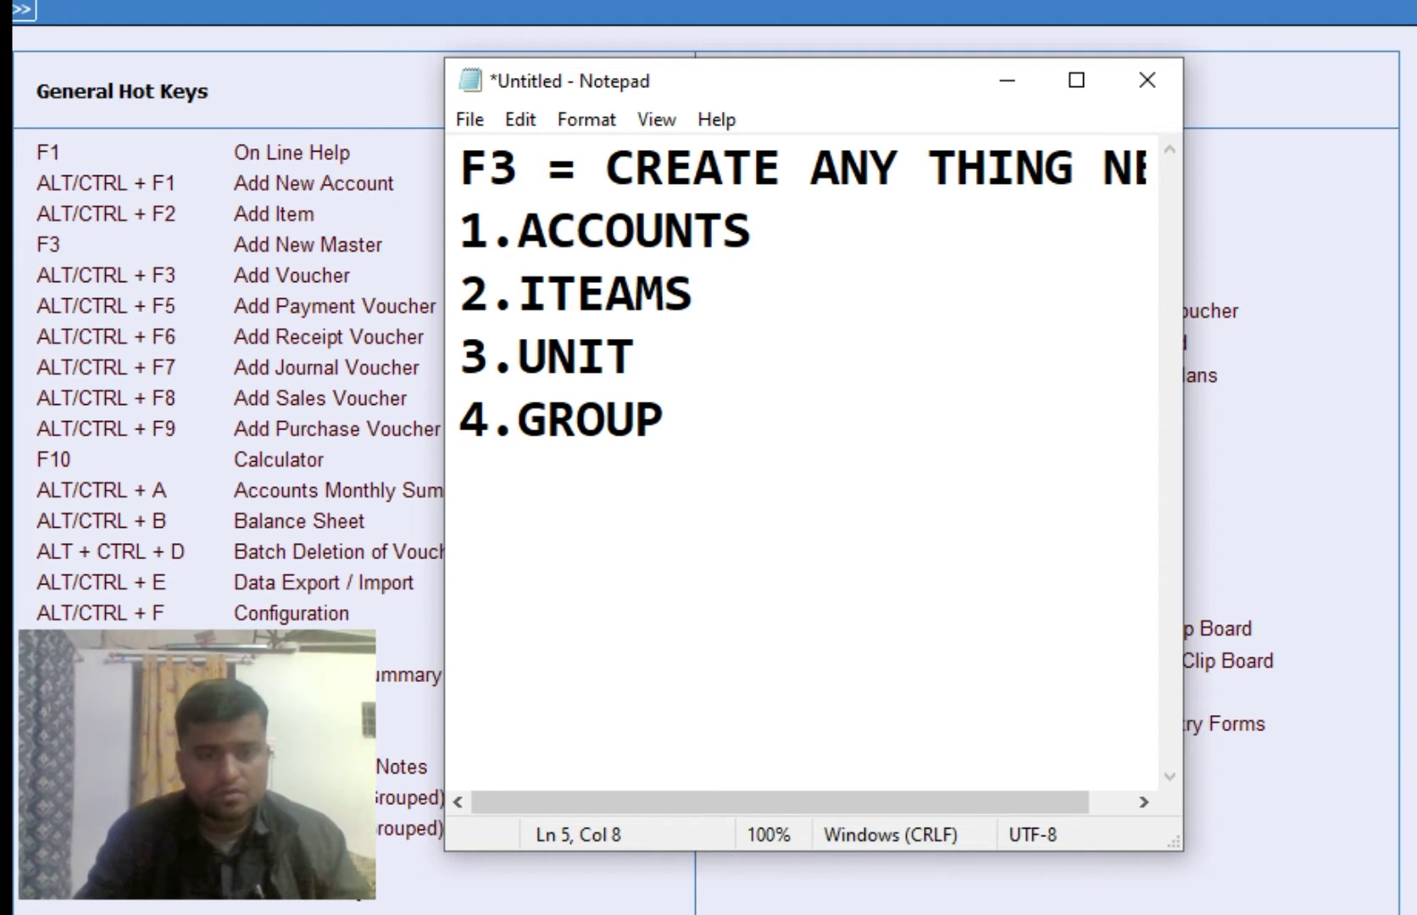
{"action": "key", "text": "Return"}
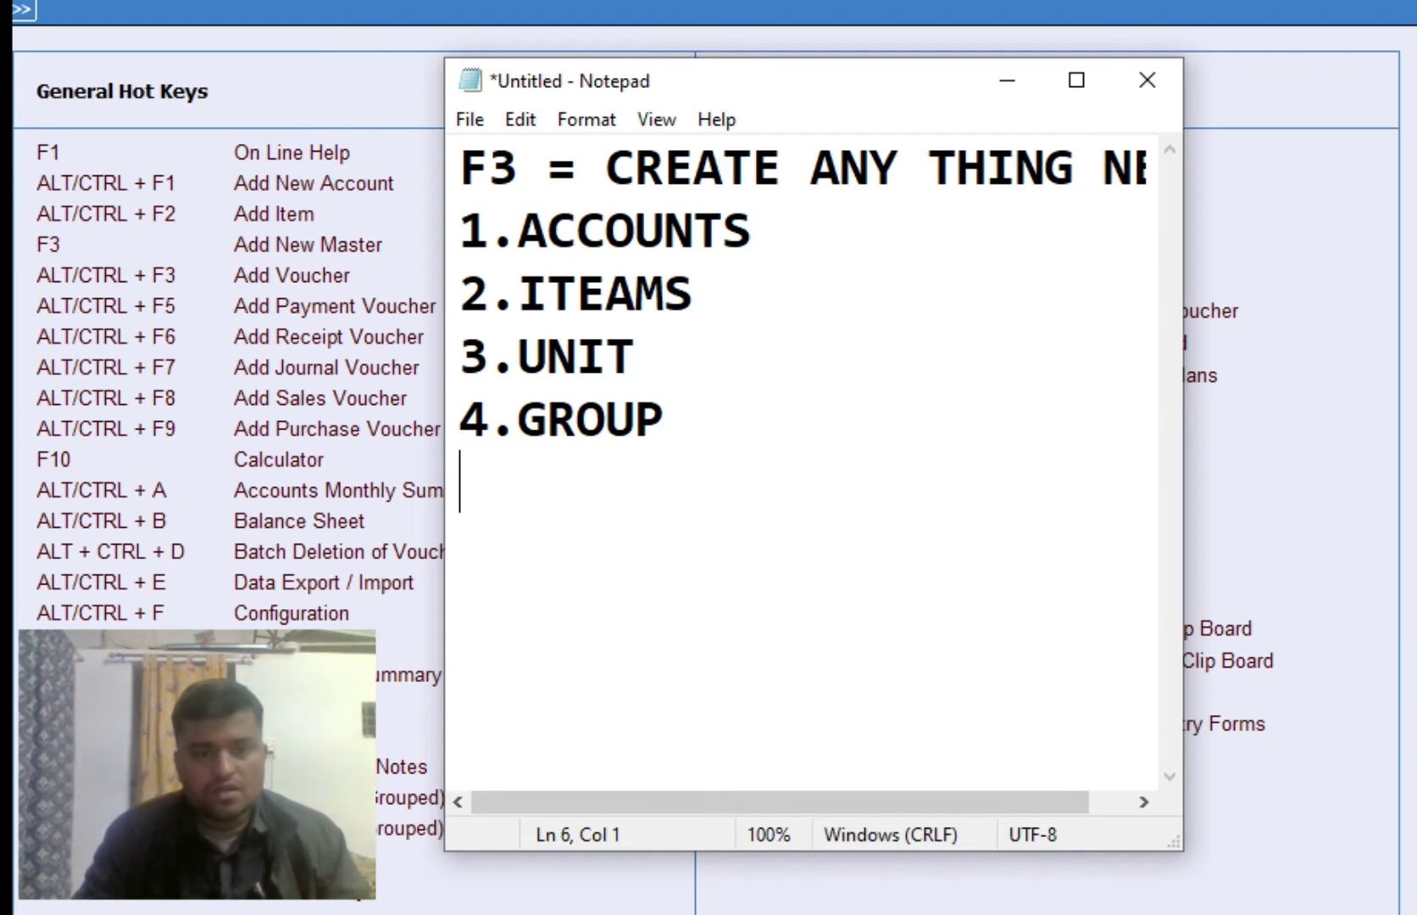
{"action": "type", "text": "ANAY"}
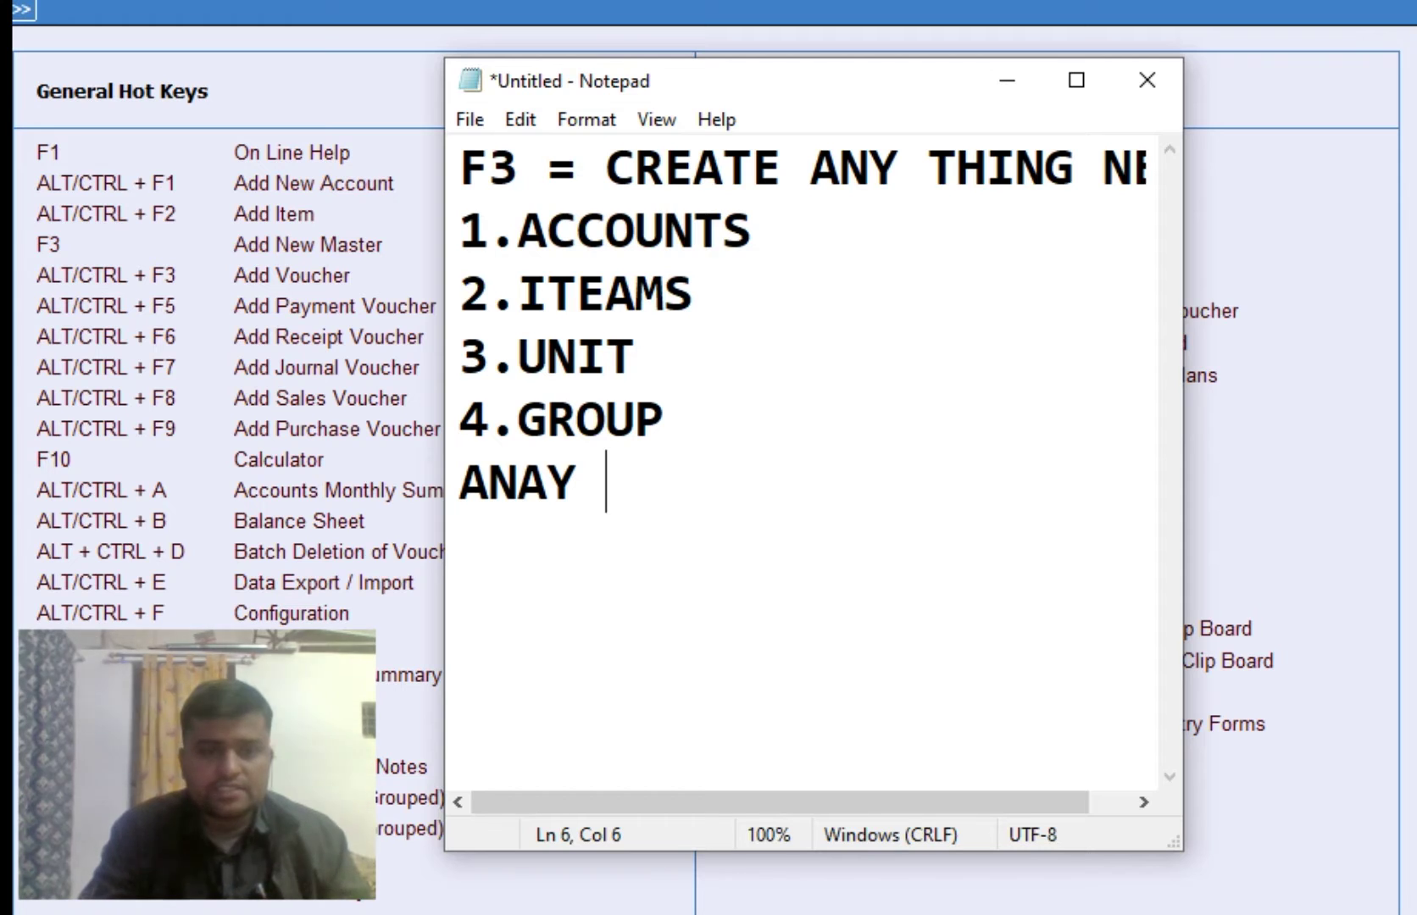
Switch to BUSY, close the shortcut keys list and start adding a new sales voucher.
{"action": "key", "text": "alt+Tab"}
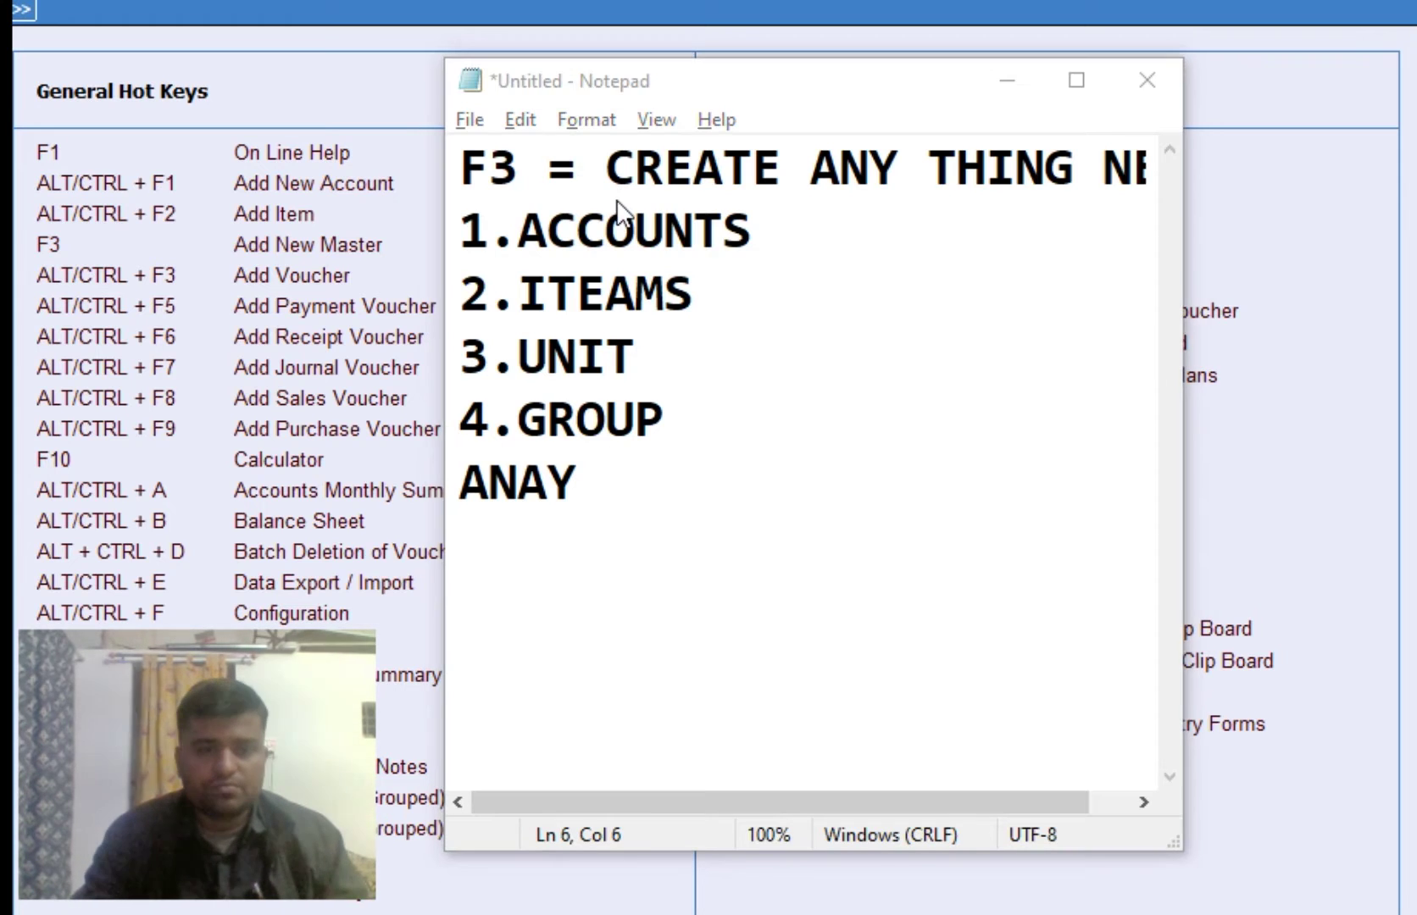
{"action": "key", "text": "Escape"}
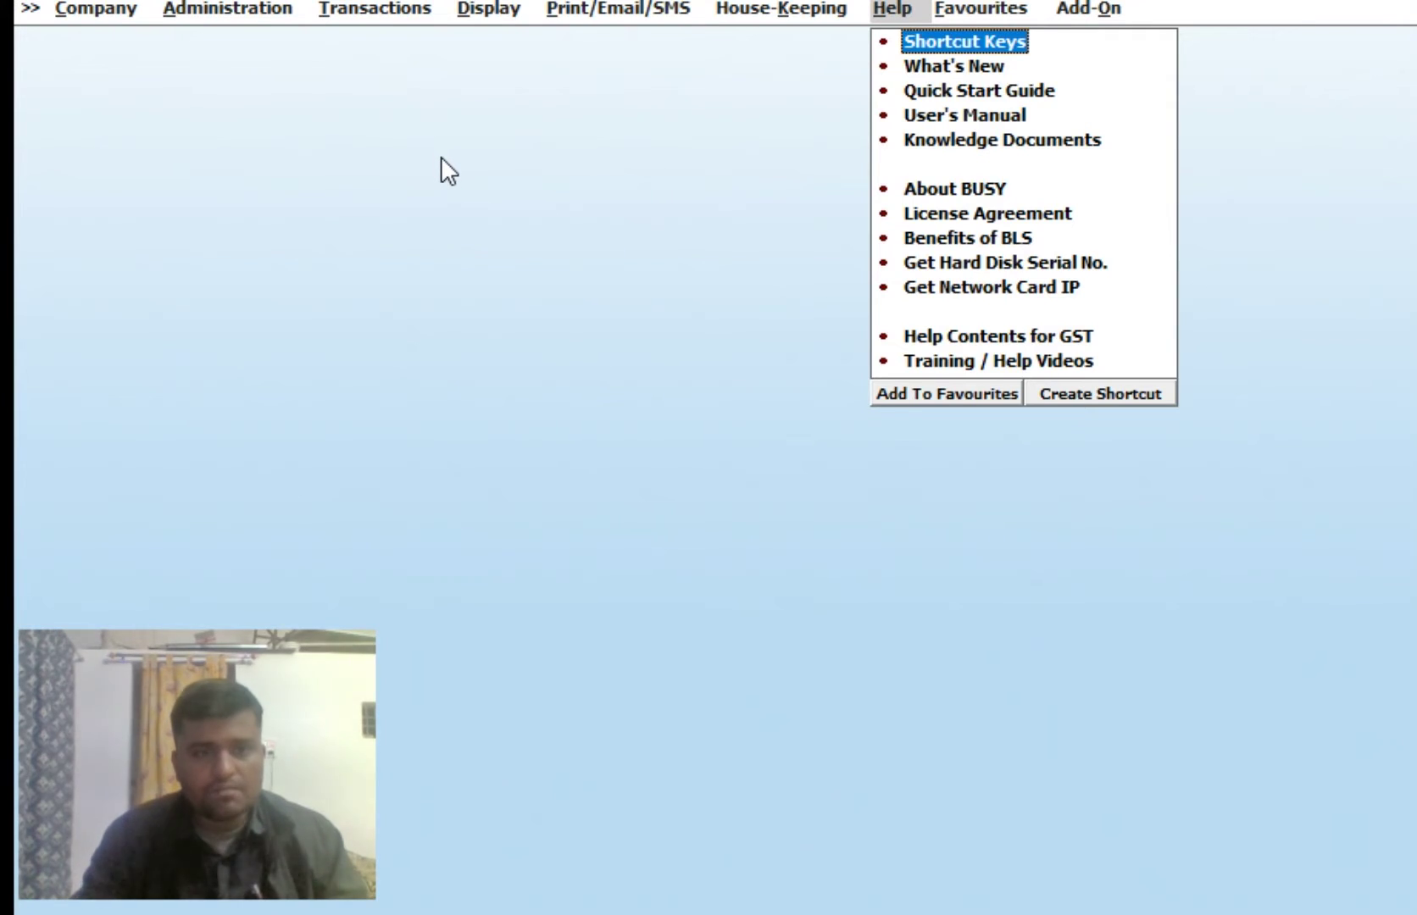
{"action": "key", "text": "Left"}
{"action": "key", "text": "Left"}
{"action": "key", "text": "Left"}
{"action": "key", "text": "Left"}
{"action": "key", "text": "Return"}
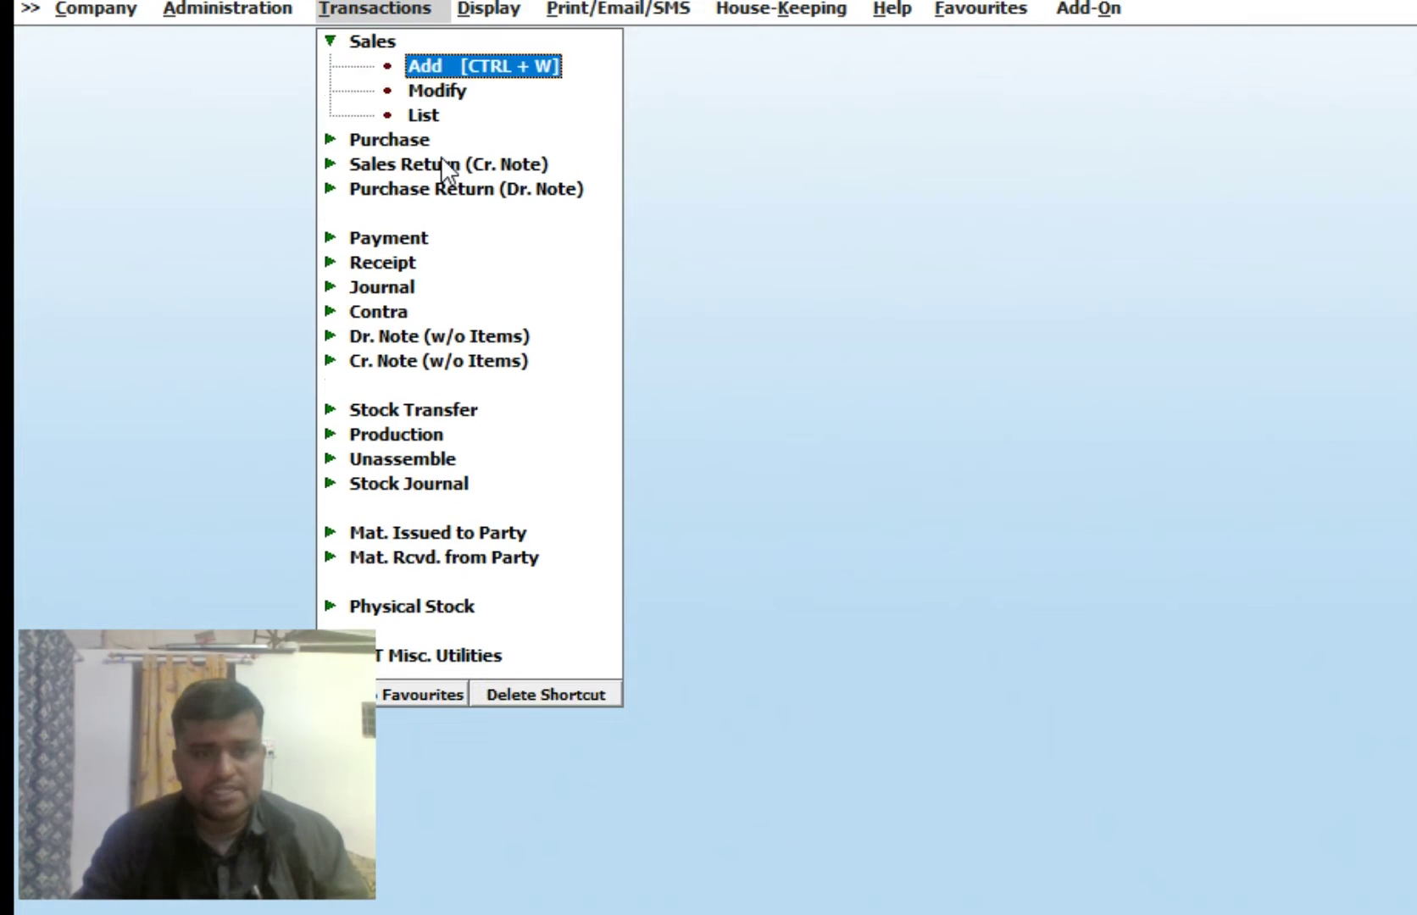
{"action": "key", "text": "Return"}
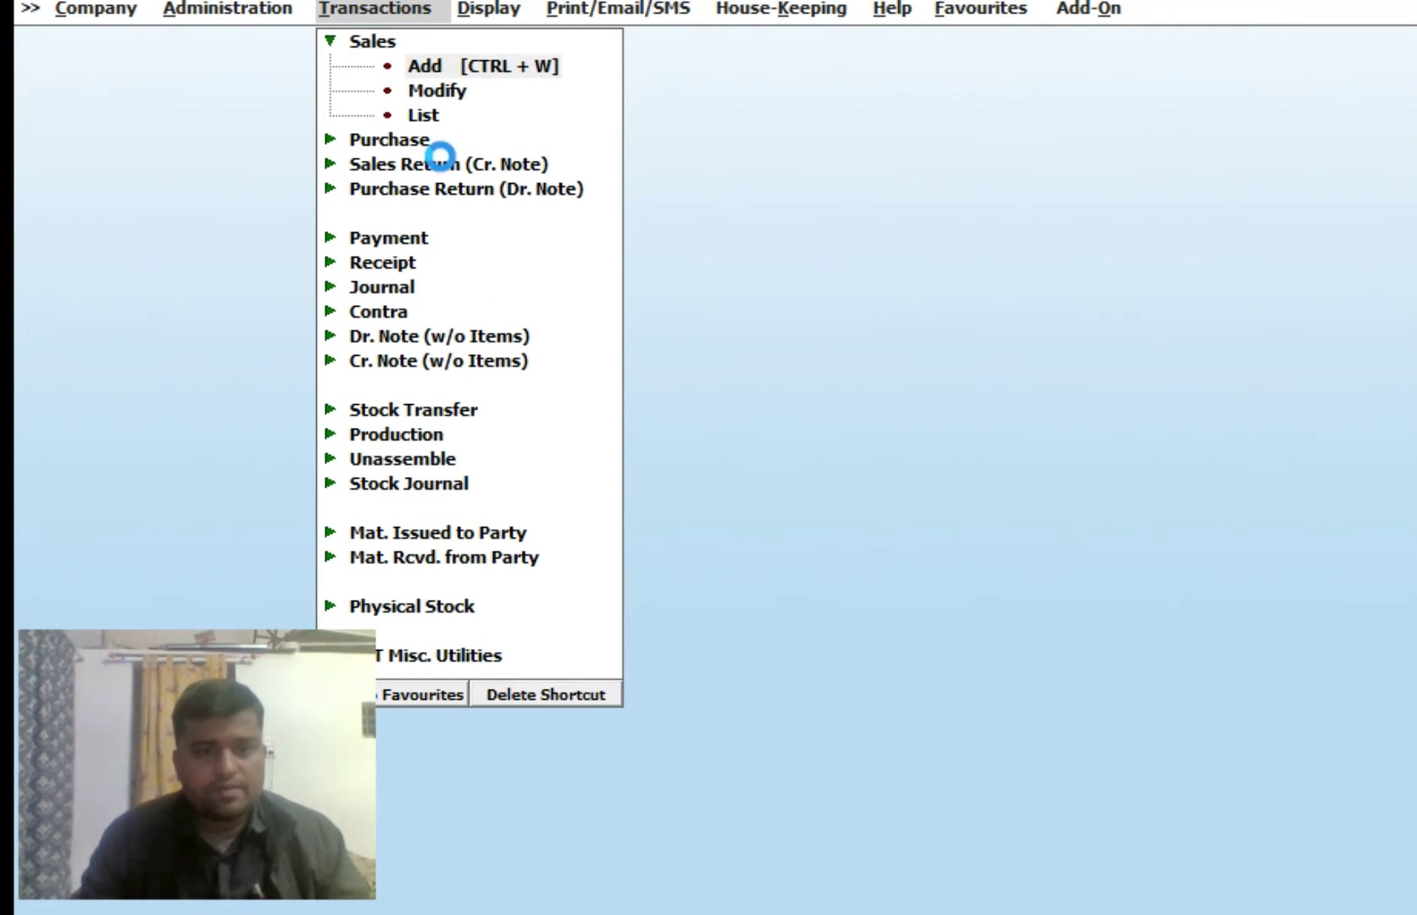
Accept the voucher header values up to Party, view the new account master form from there and close it unsaved.
{"action": "key", "text": "Return"}
{"action": "key", "text": "Return"}
{"action": "key", "text": "Return"}
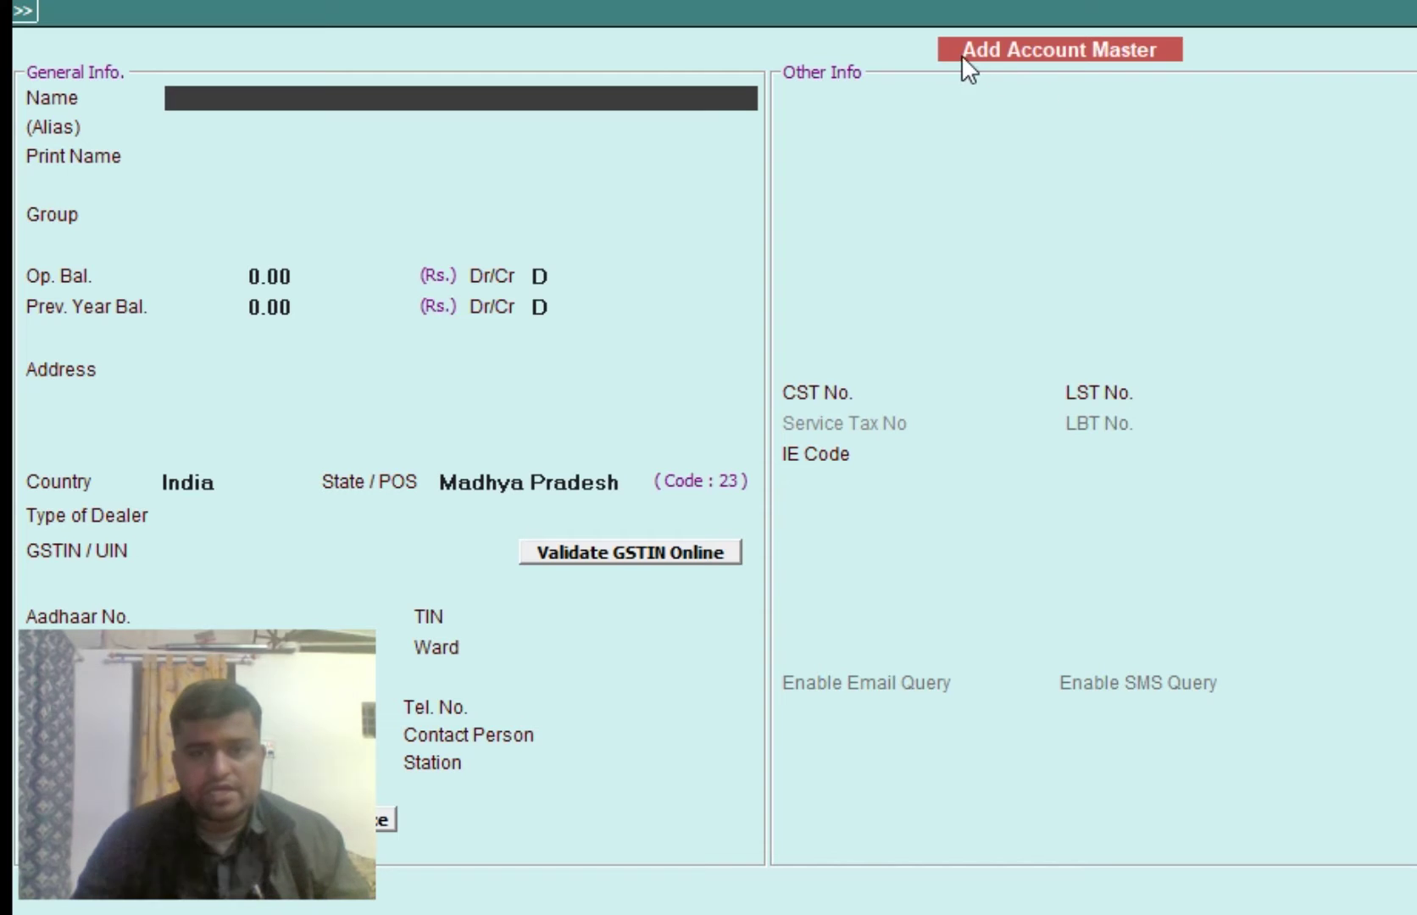
{"action": "key", "text": "Escape"}
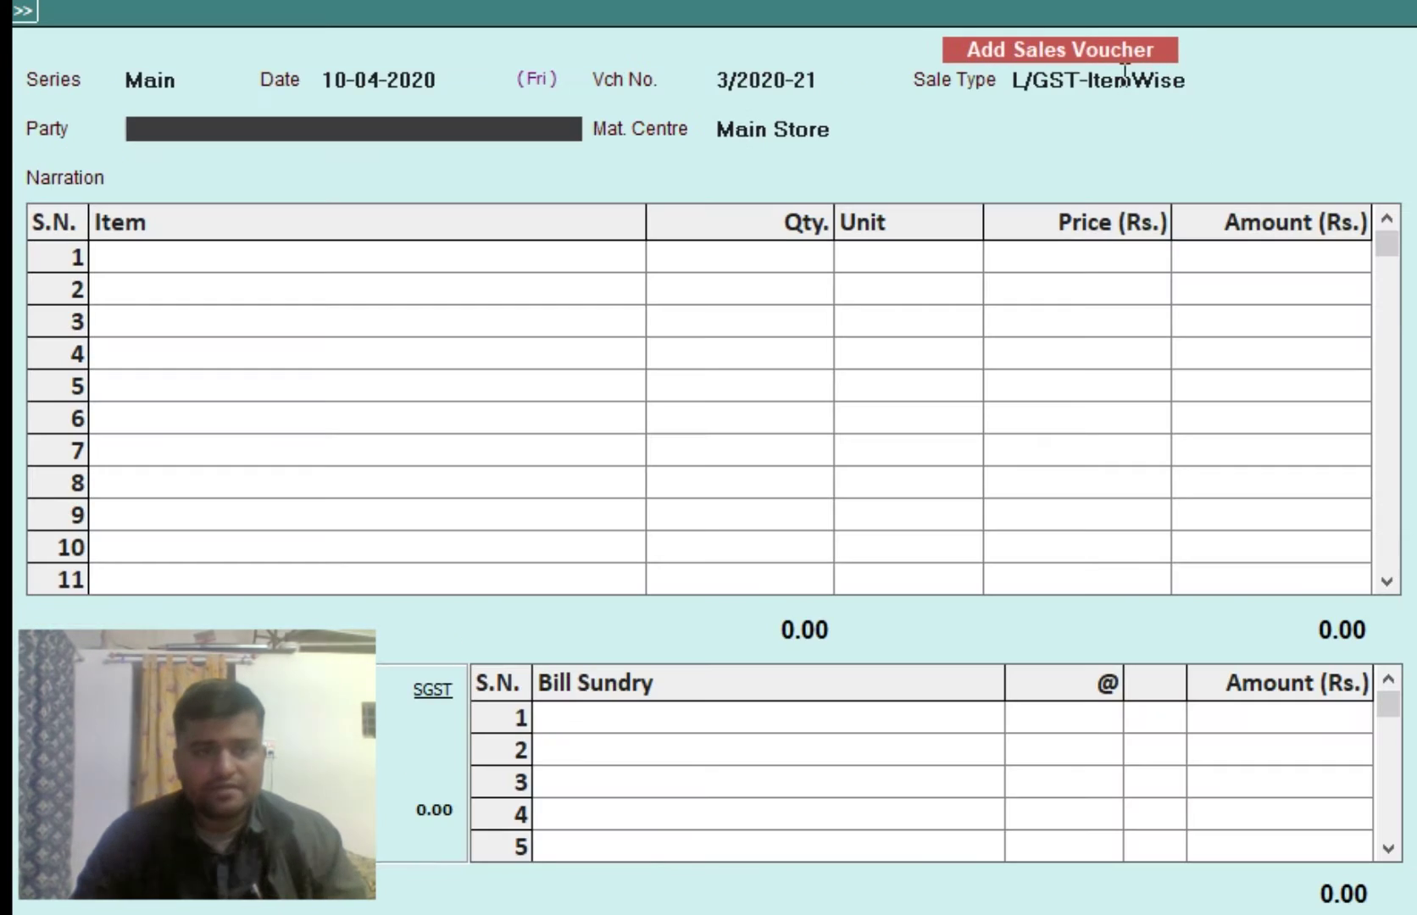
Choose ABC COMPANY, DELHI as the voucher's party and accept the remaining header fields through to the first item row.
{"action": "type", "text": "D"}
{"action": "key", "text": "Return"}
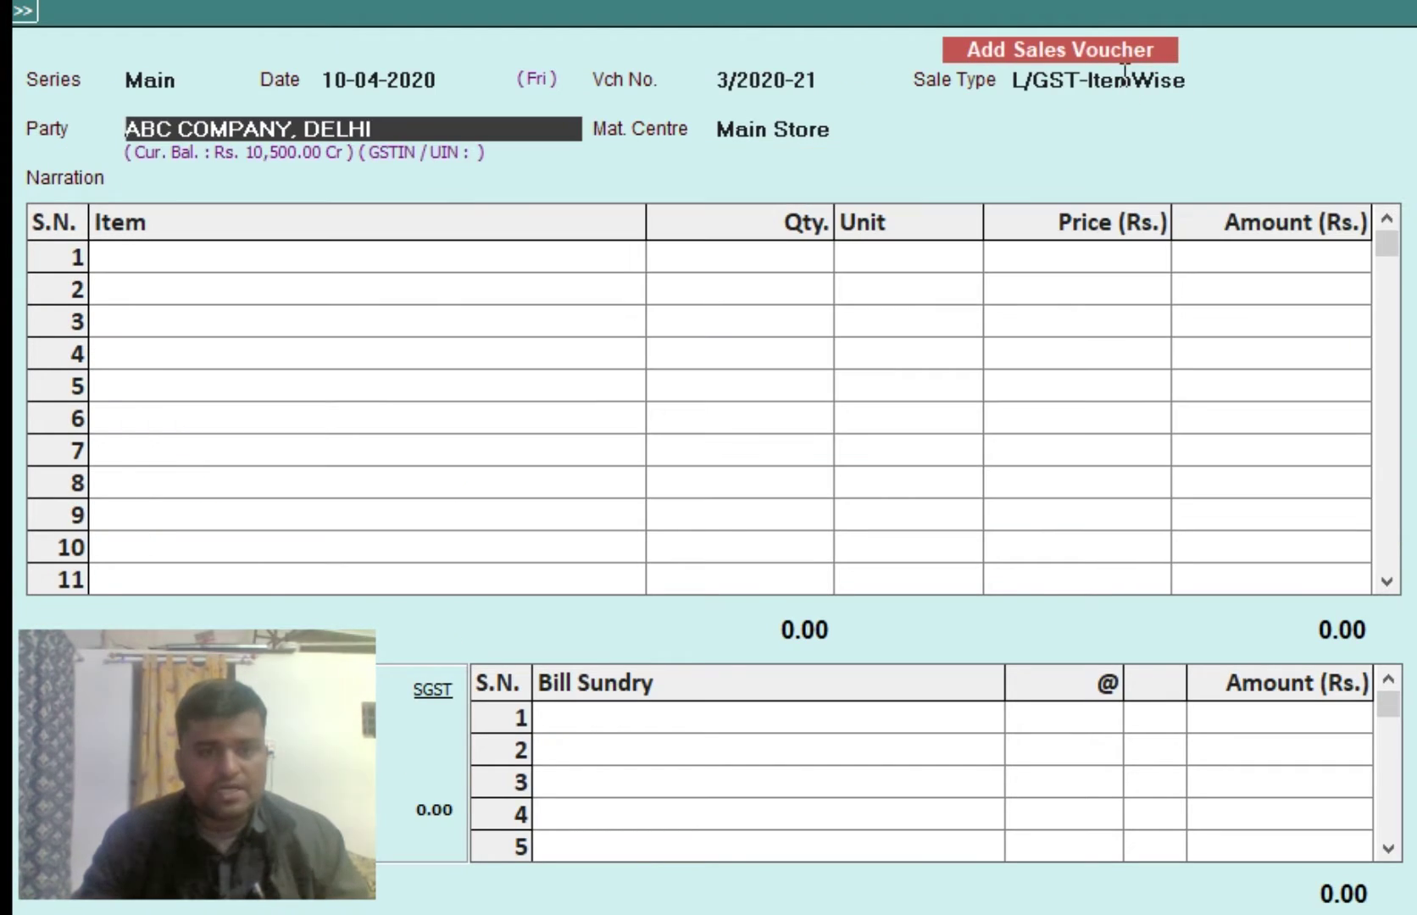
{"action": "key", "text": "Return"}
{"action": "key", "text": "y"}
{"action": "key", "text": "Return"}
{"action": "key", "text": "Return"}
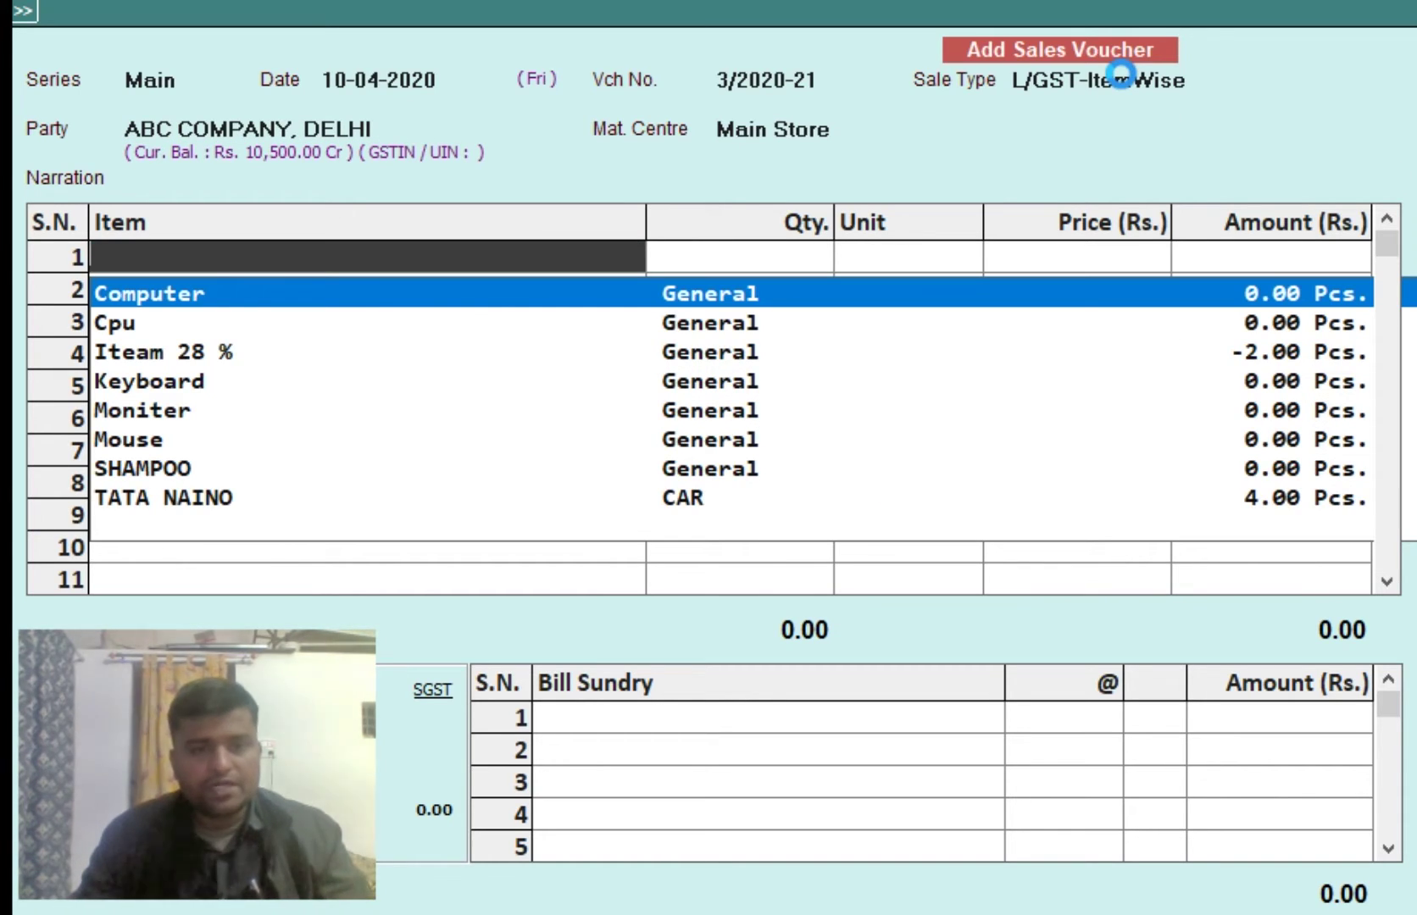
Start a new item master from the first item row, name it AB and proceed to its Group field.
{"action": "key", "text": "F3"}
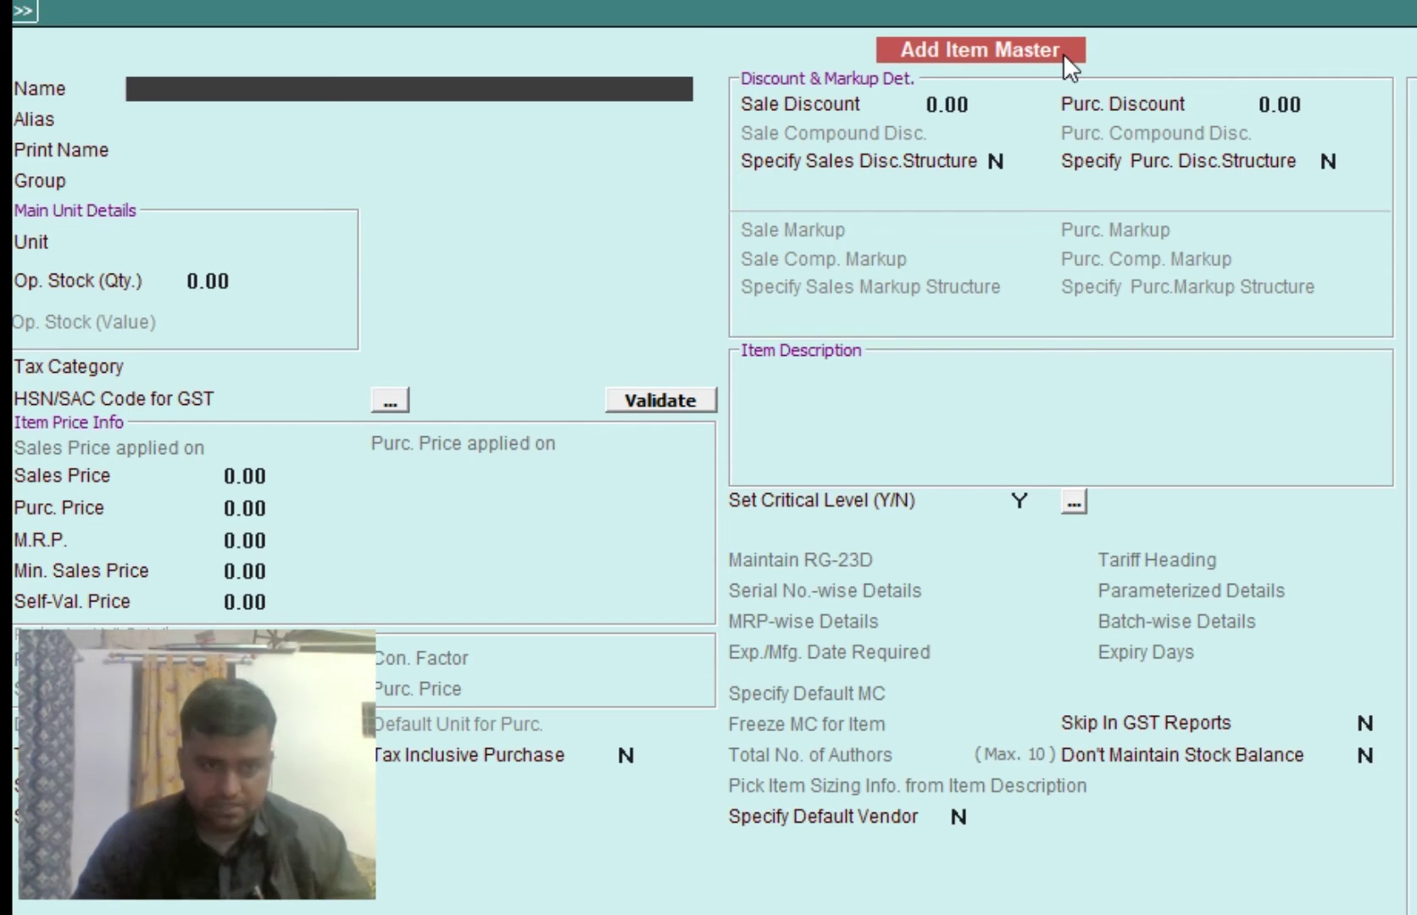
{"action": "type", "text": "A"}
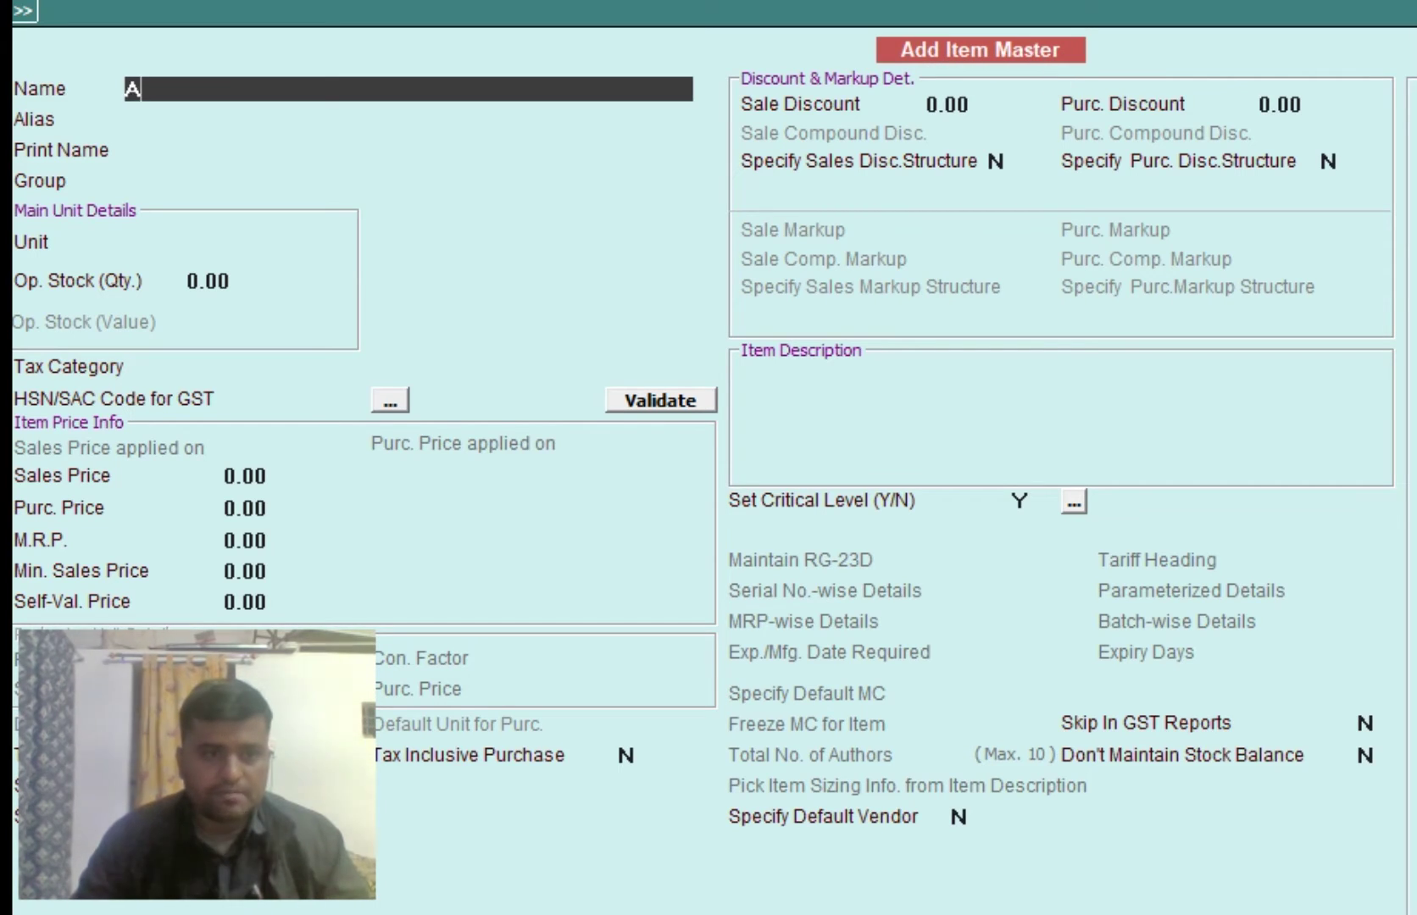
{"action": "type", "text": "B"}
{"action": "key", "text": "Return"}
{"action": "key", "text": "Return"}
{"action": "key", "text": "Return"}
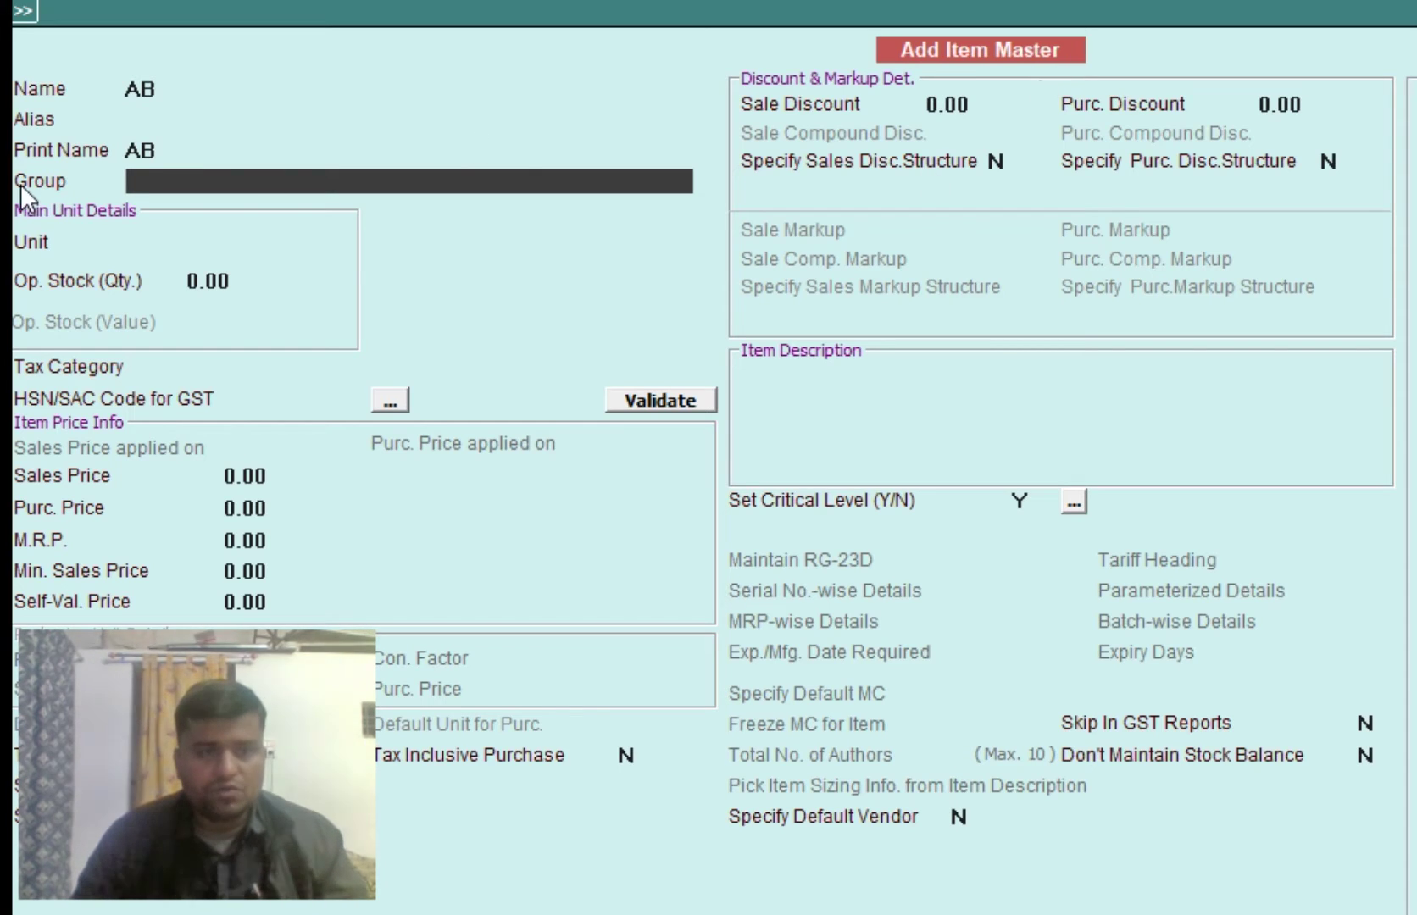
Start a new item group from the item master's Group field, name it AB and place it under General.
{"action": "key", "text": "F3"}
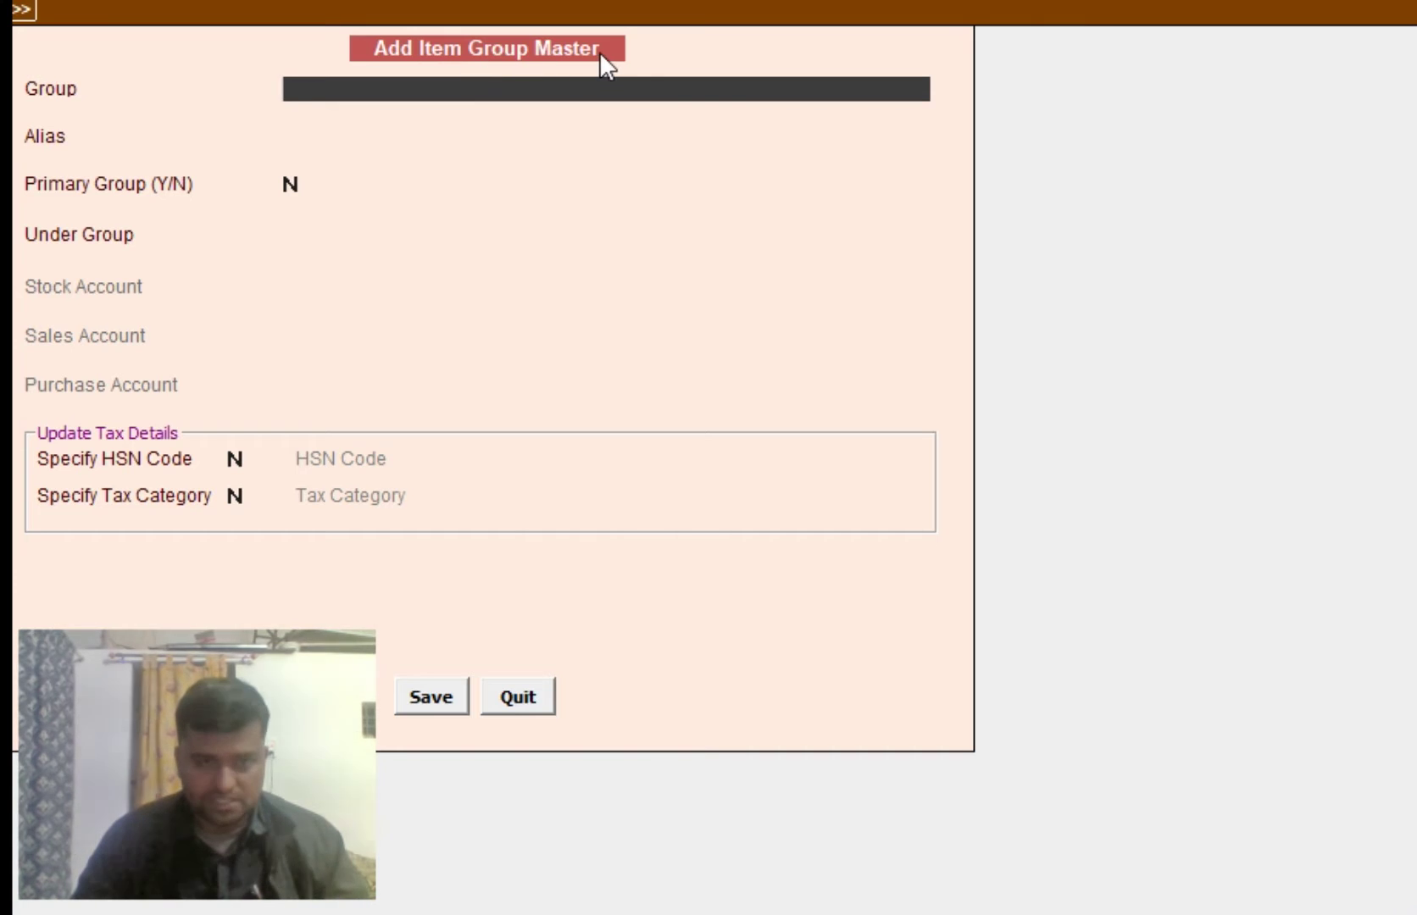
{"action": "type", "text": "AB"}
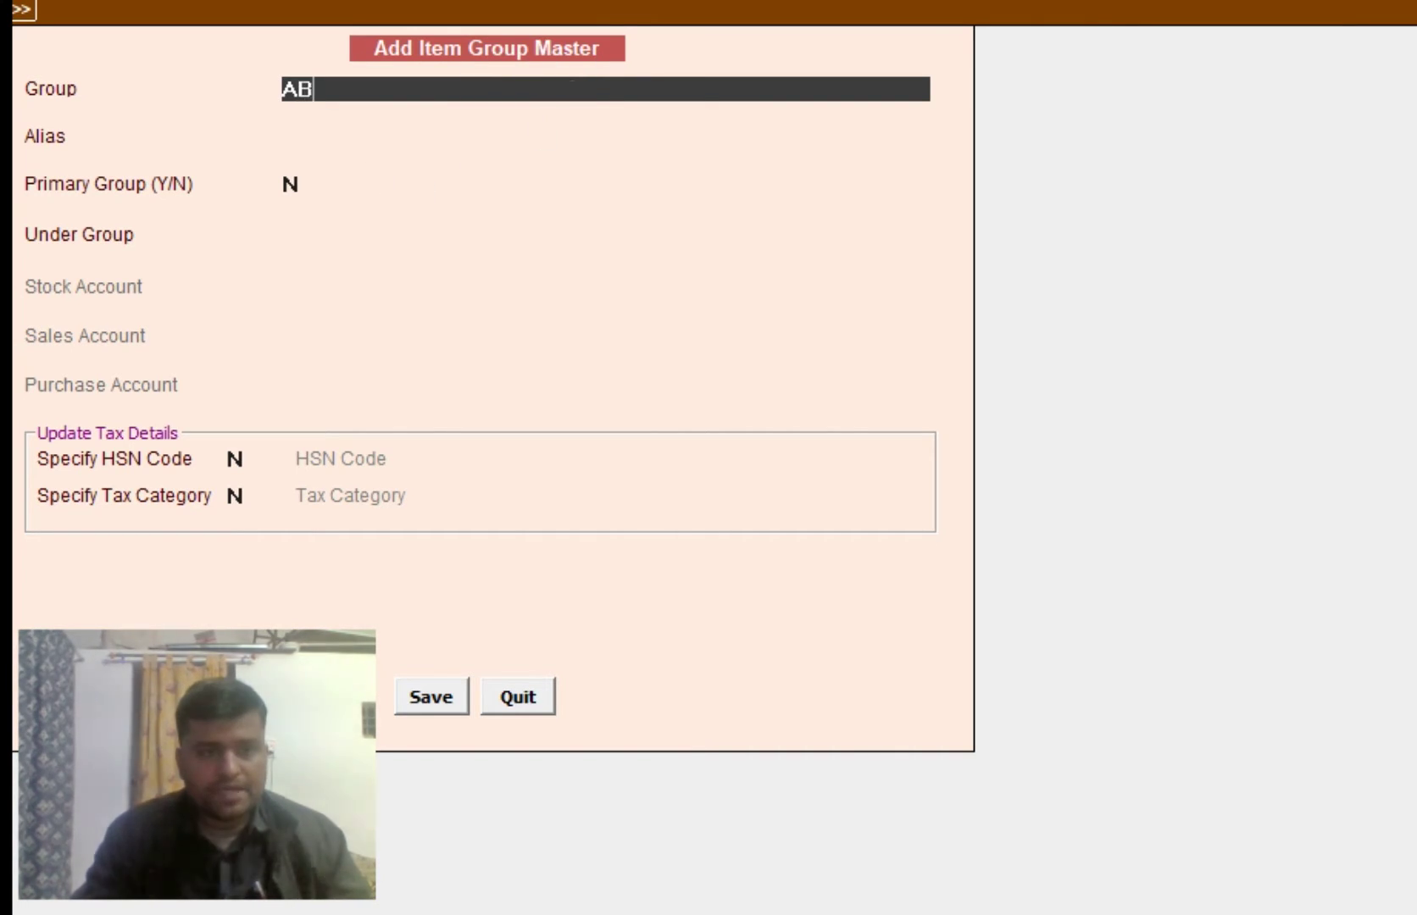
{"action": "key", "text": "Return"}
{"action": "key", "text": "Return"}
{"action": "key", "text": "Return"}
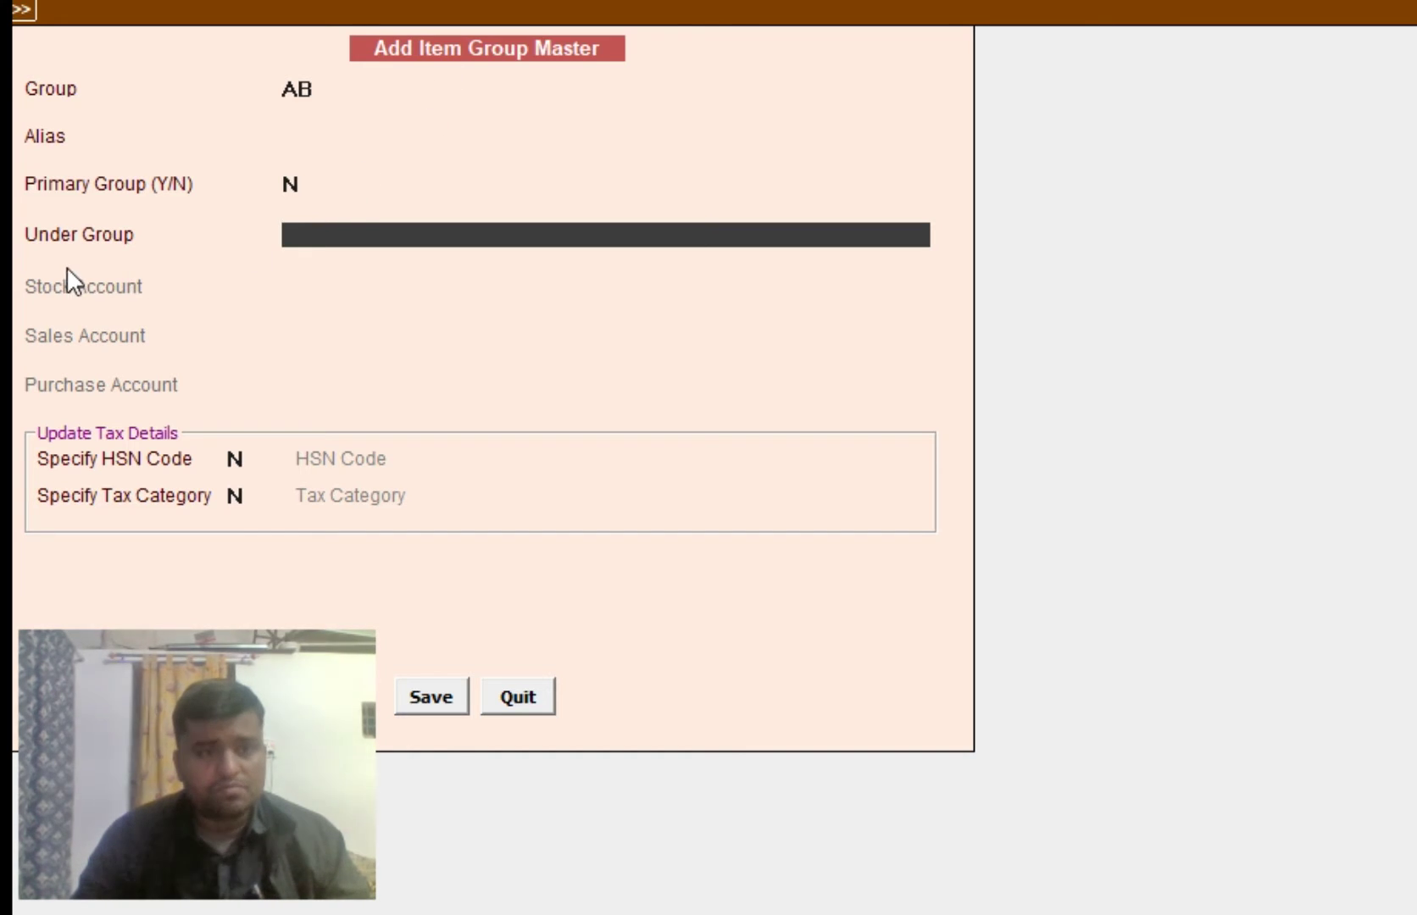
{"action": "left_click", "coordinate": [317, 234]}
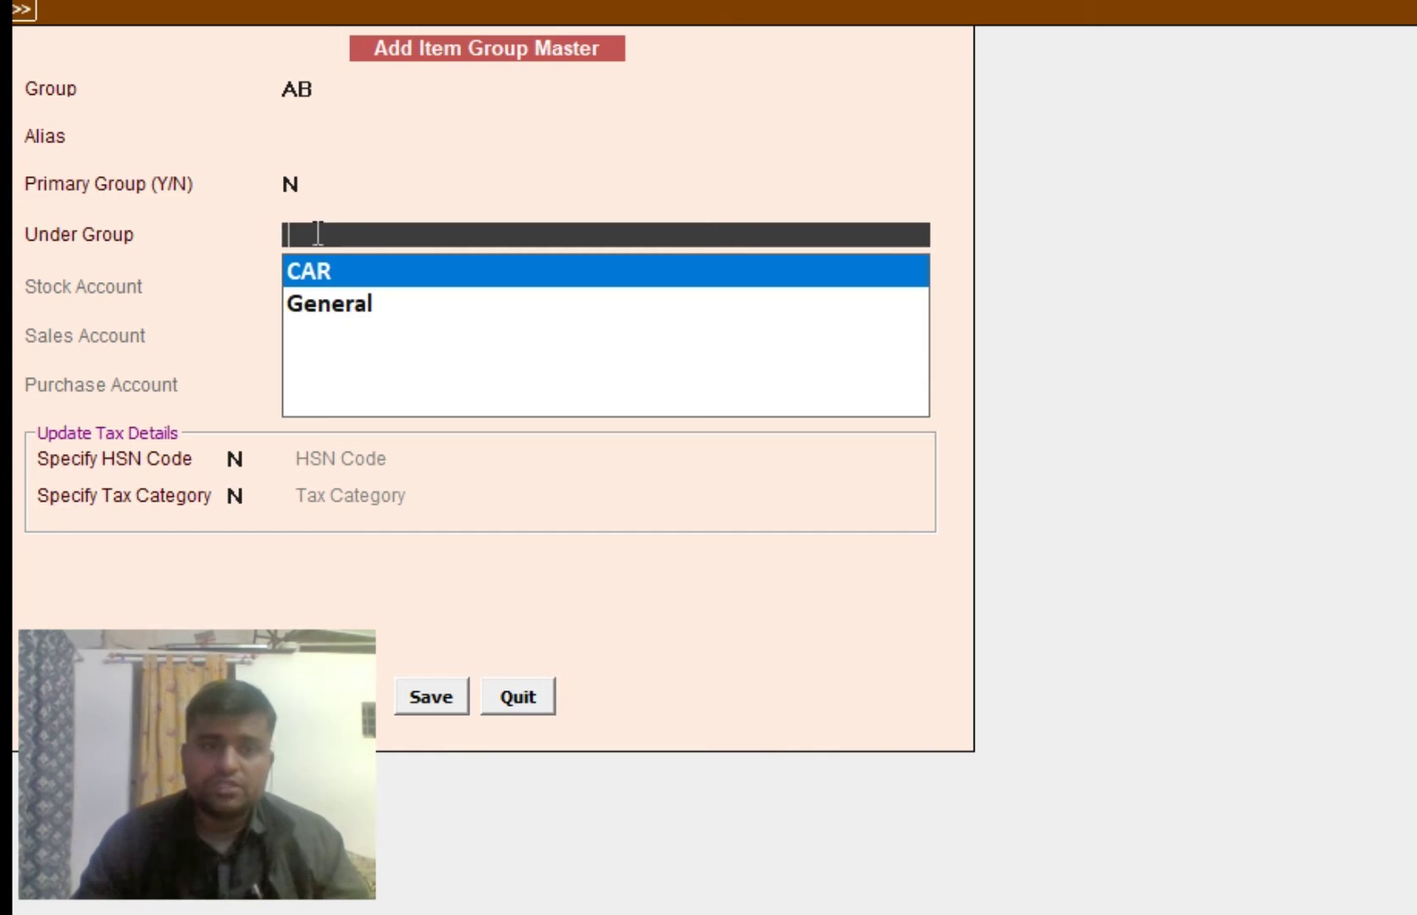
{"action": "left_click", "coordinate": [331, 303]}
{"action": "left_click", "coordinate": [332, 234]}
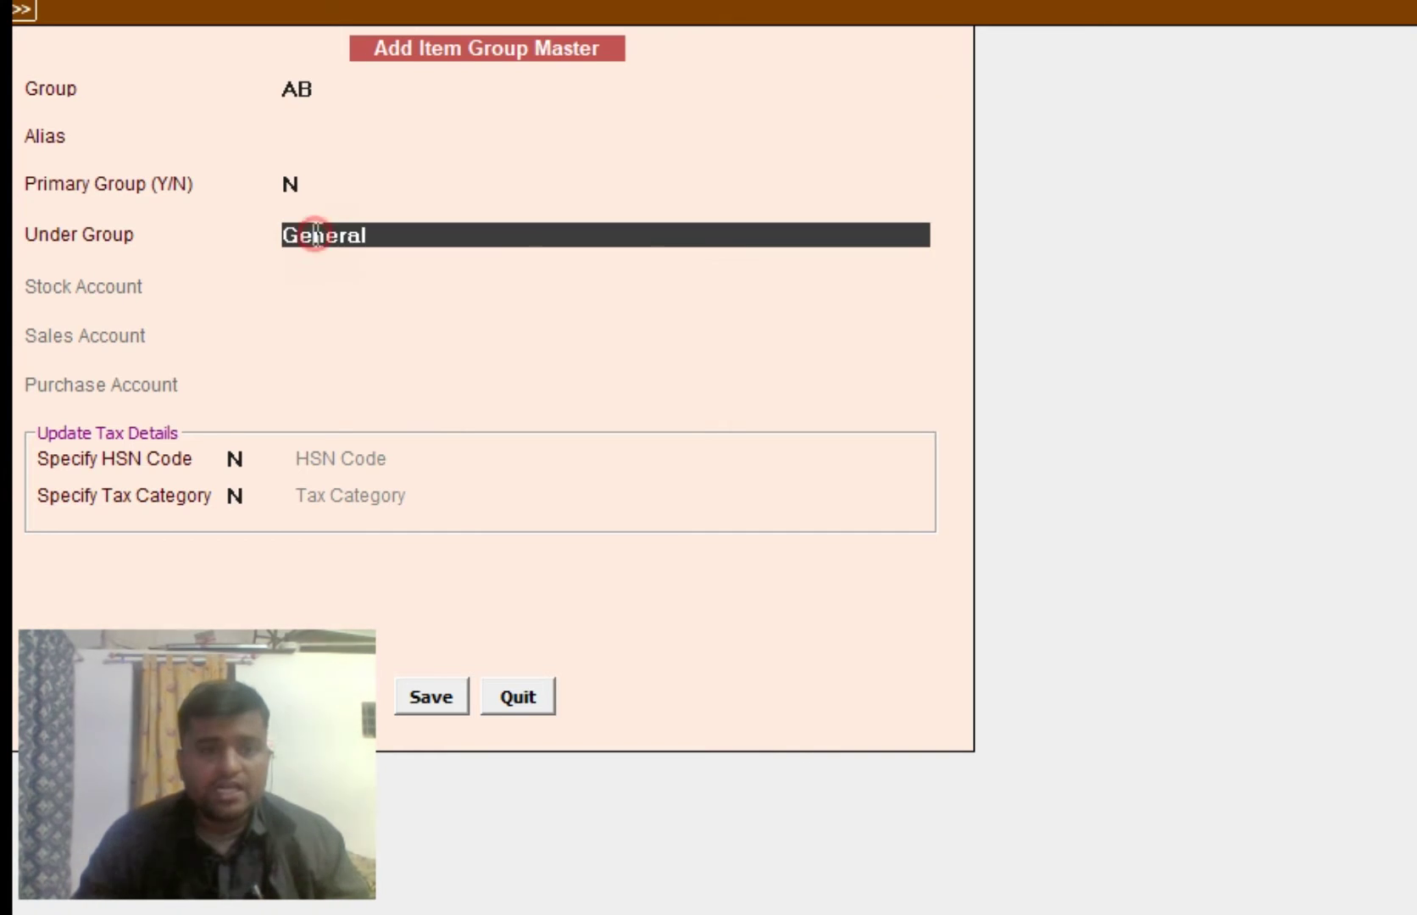
Examine the list of master types that can be created, moving through Item Group and Unit, and return to the item group form.
{"action": "key", "text": "Escape"}
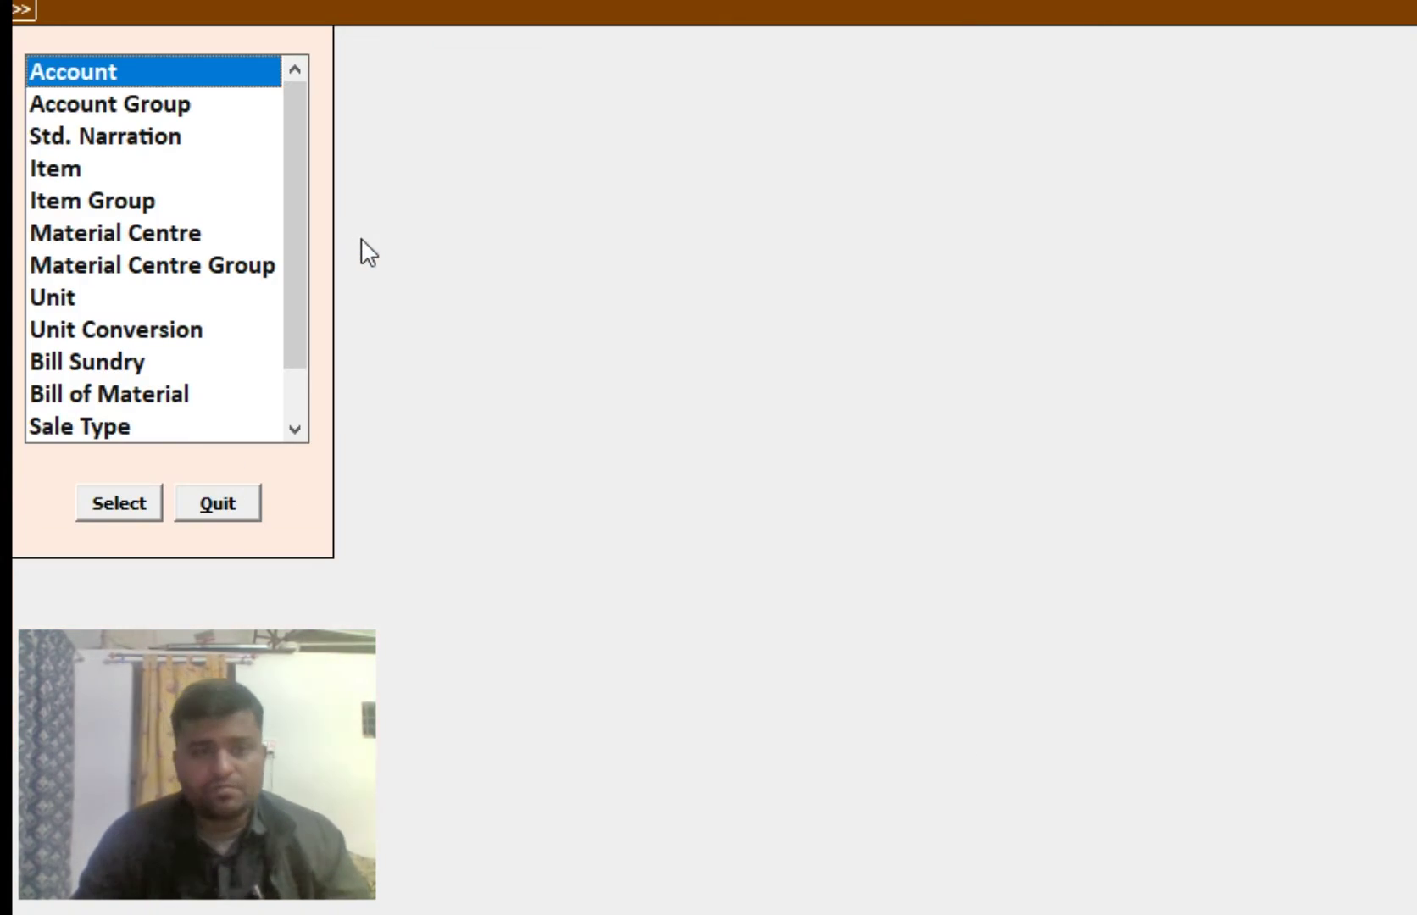
{"action": "key", "text": "Down"}
{"action": "key", "text": "Down"}
{"action": "key", "text": "Down"}
{"action": "key", "text": "Down"}
{"action": "key", "text": "Down"}
{"action": "key", "text": "Down"}
{"action": "key", "text": "Down"}
{"action": "key", "text": "Down"}
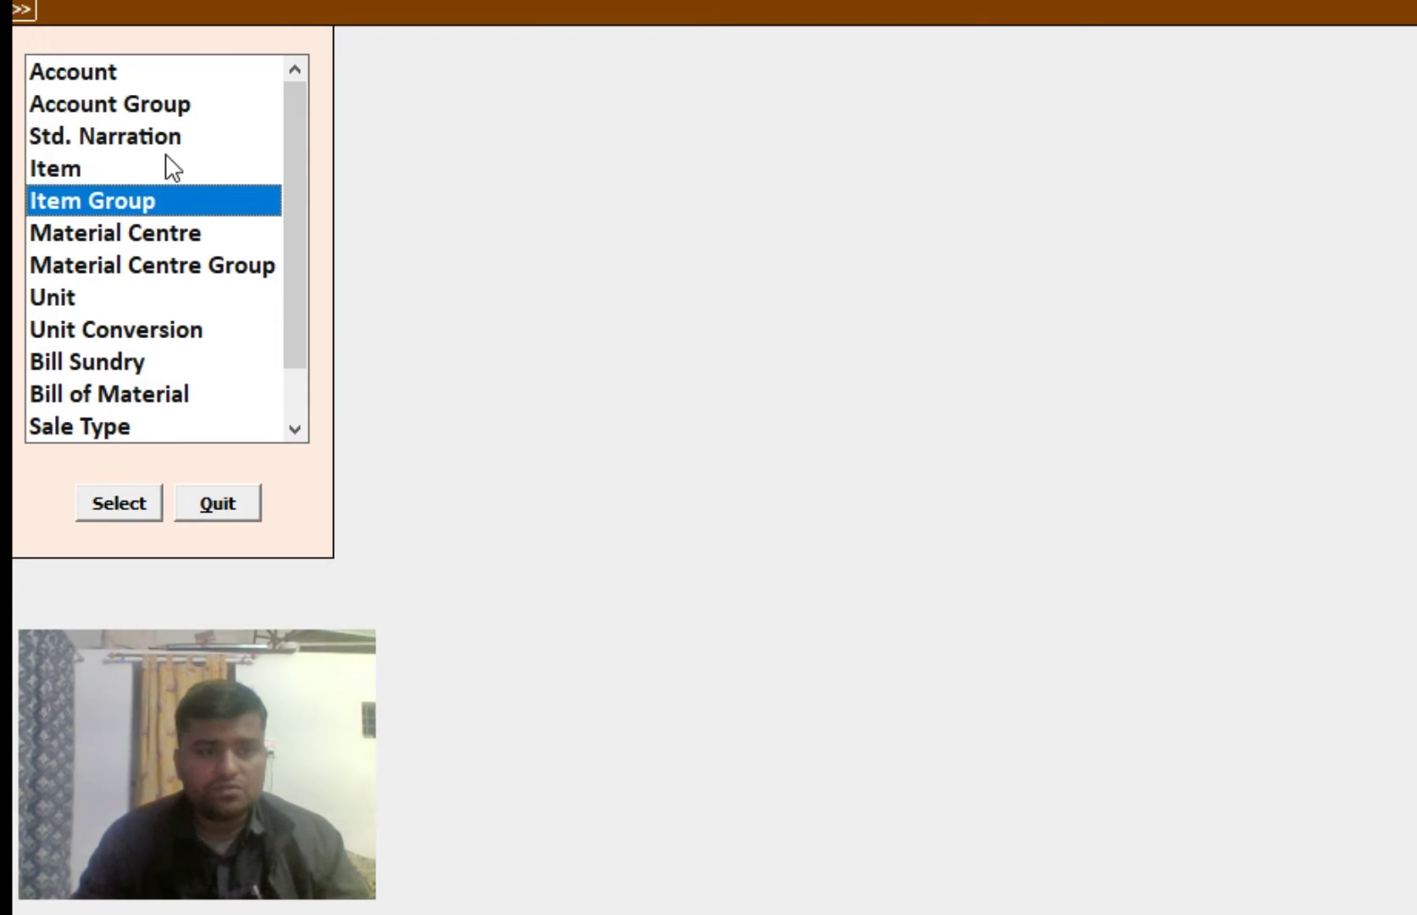
{"action": "key", "text": "Up"}
{"action": "key", "text": "Up"}
{"action": "key", "text": "Up"}
{"action": "key", "text": "Up"}
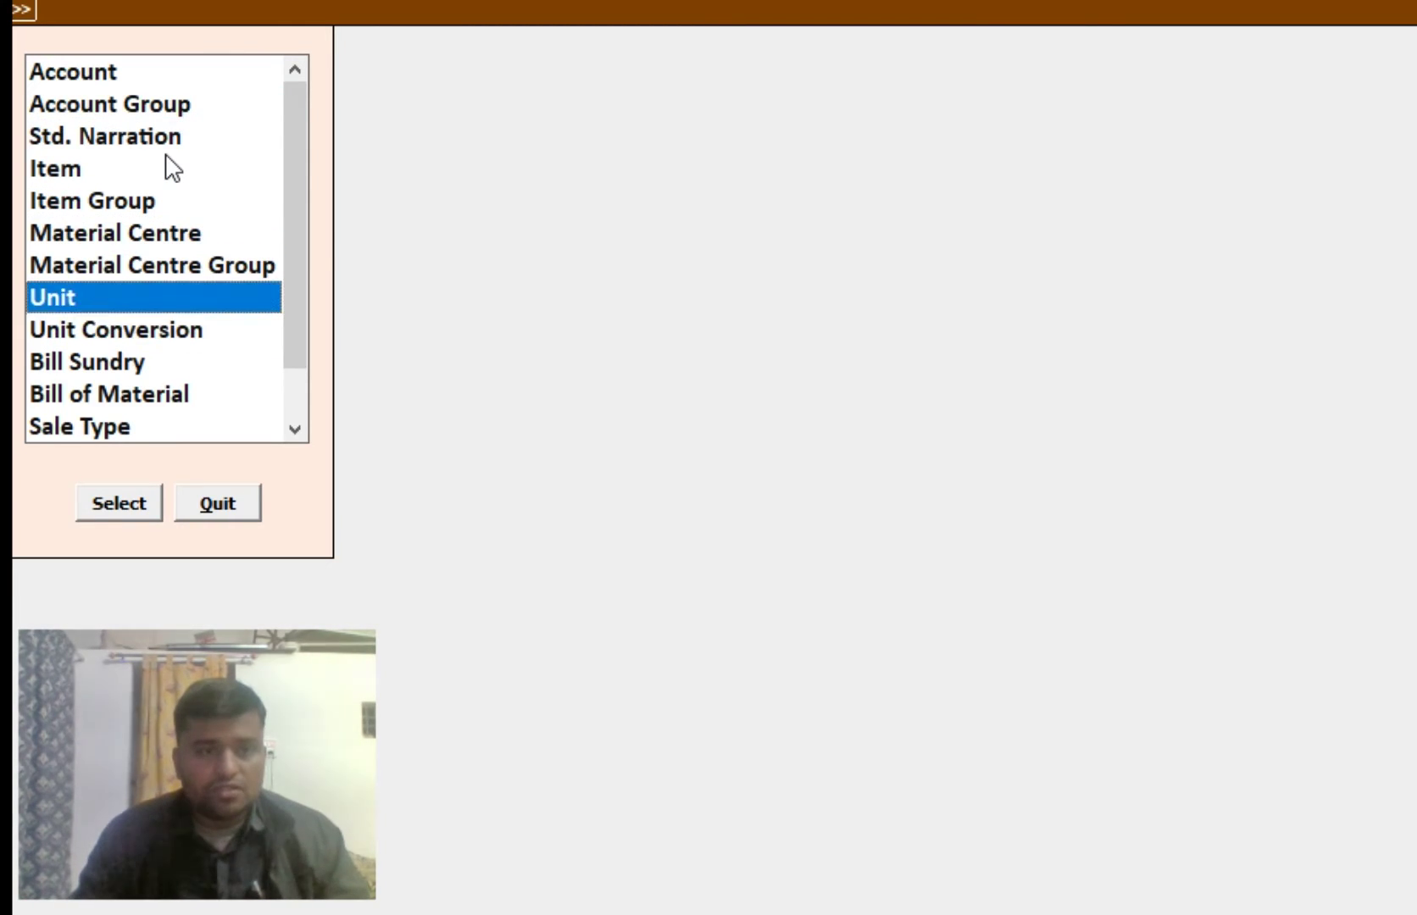
{"action": "key", "text": "Return"}
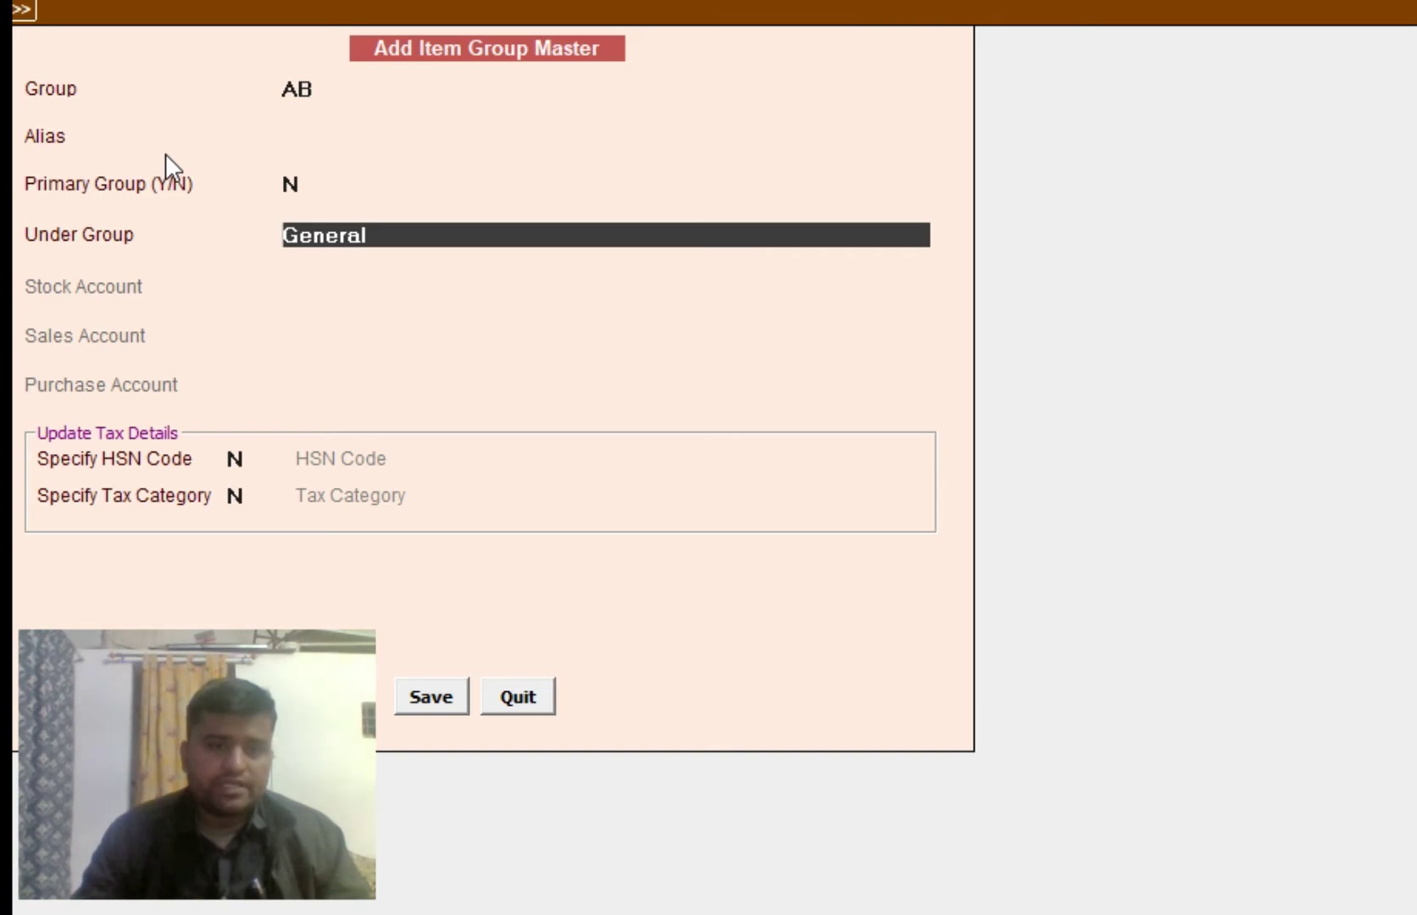
Discard the unsaved item group and item masters and return to the first item row of the sales voucher.
{"action": "key", "text": "Escape"}
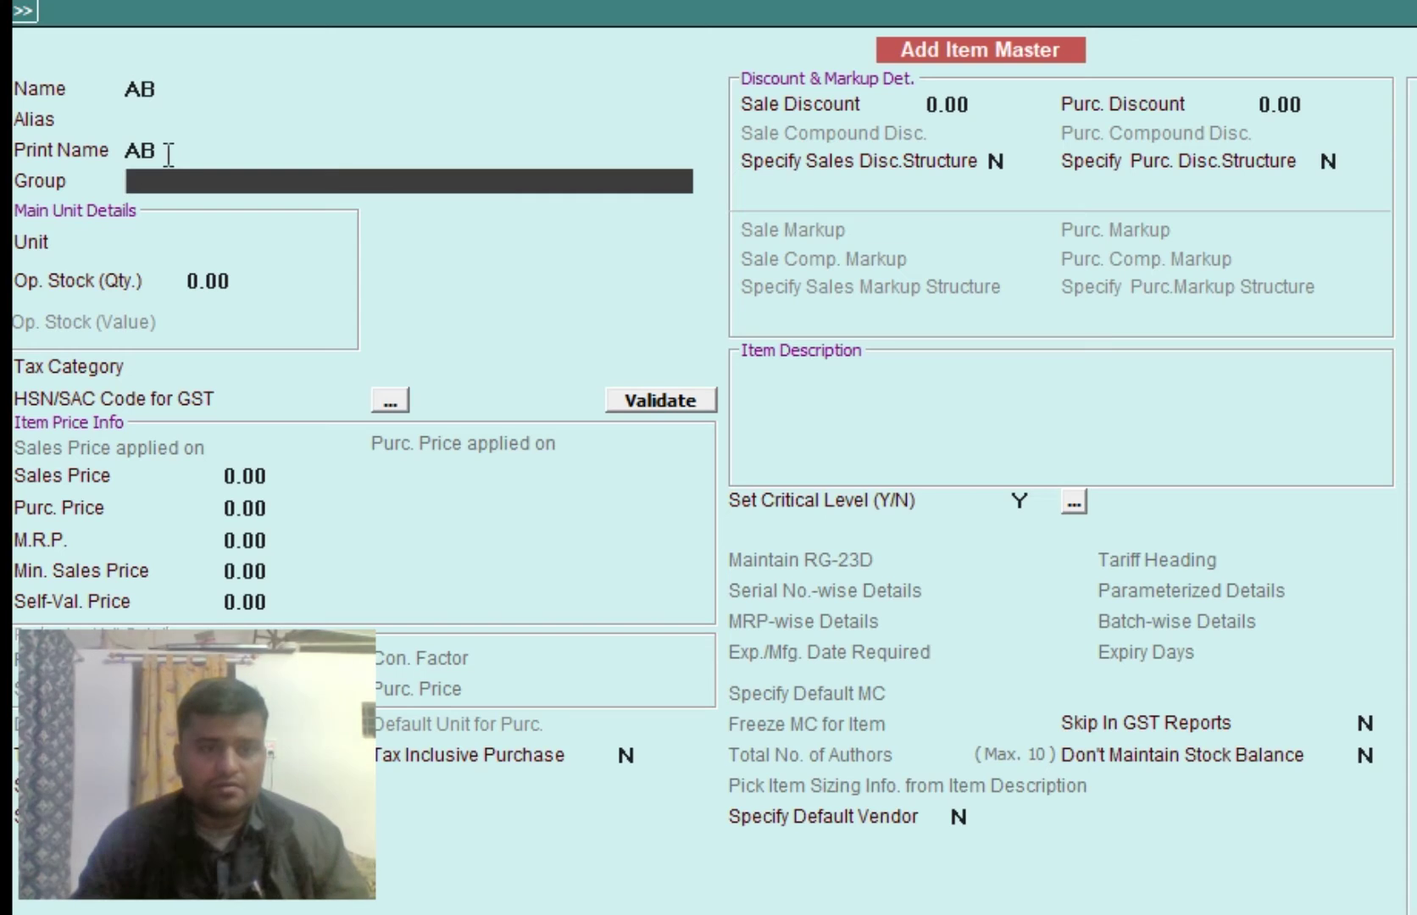
{"action": "key", "text": "Escape"}
{"action": "key", "text": "Return"}
{"action": "key", "text": "Escape"}
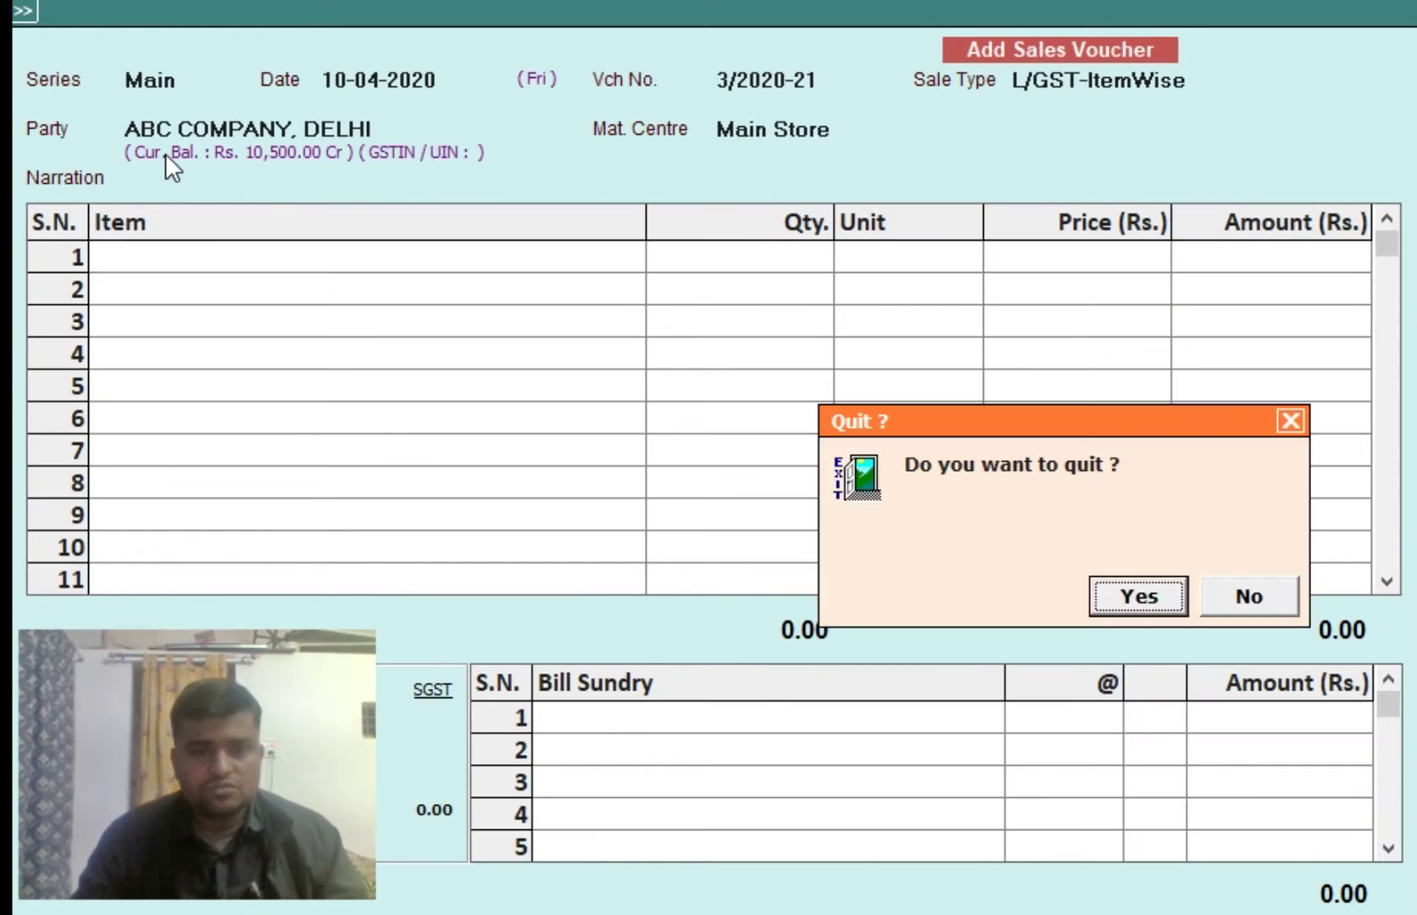
{"action": "key", "text": "Right"}
{"action": "key", "text": "Return"}
{"action": "key", "text": "Escape"}
{"action": "key", "text": "Return"}
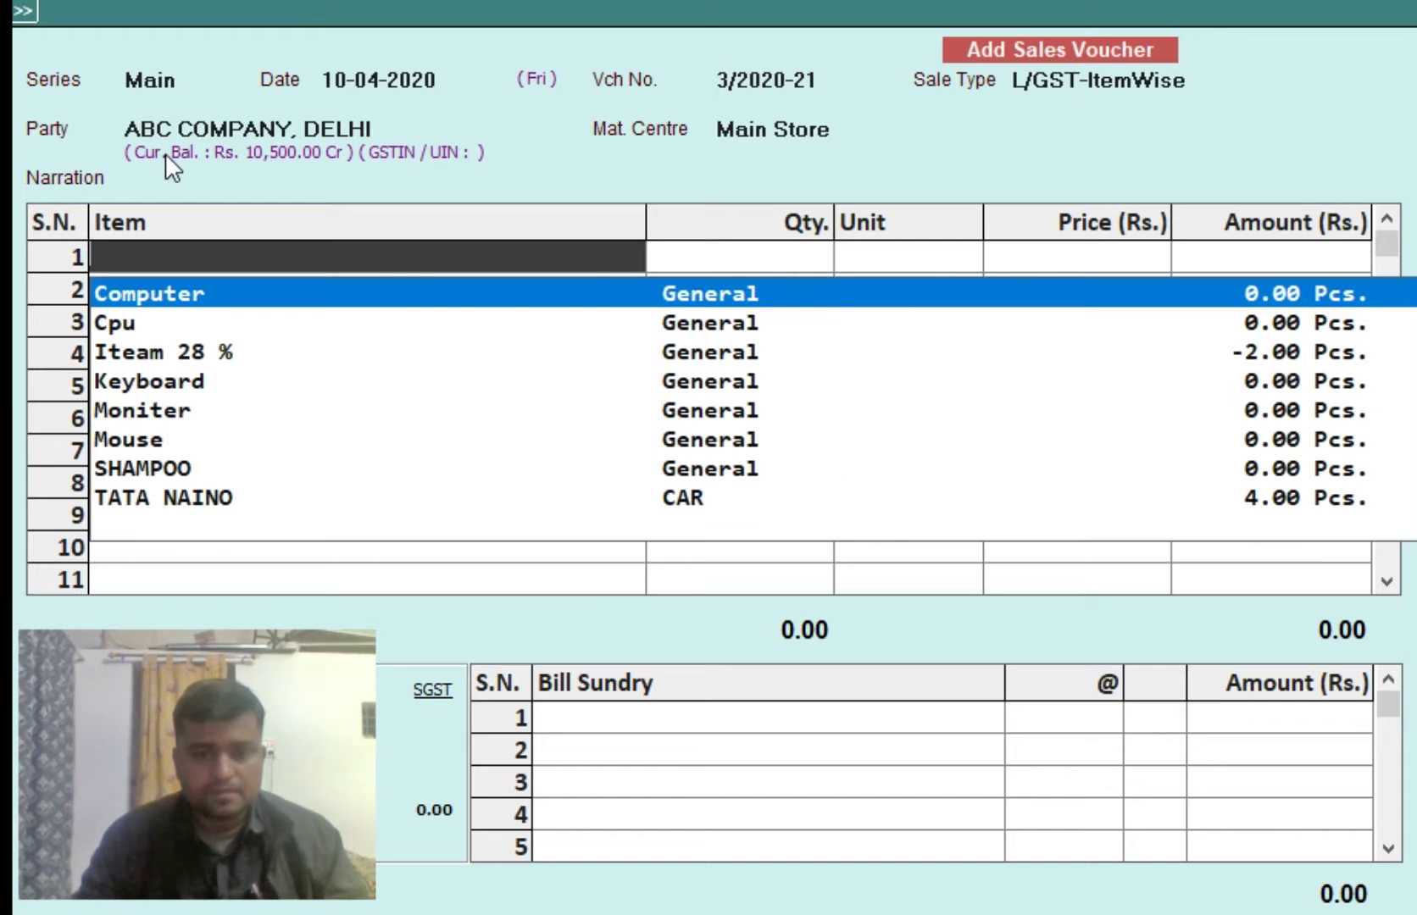
Switch to Notepad and replace the F3 notes with "F2 = JUMP / SAVE".
{"action": "key", "text": "alt+Tab"}
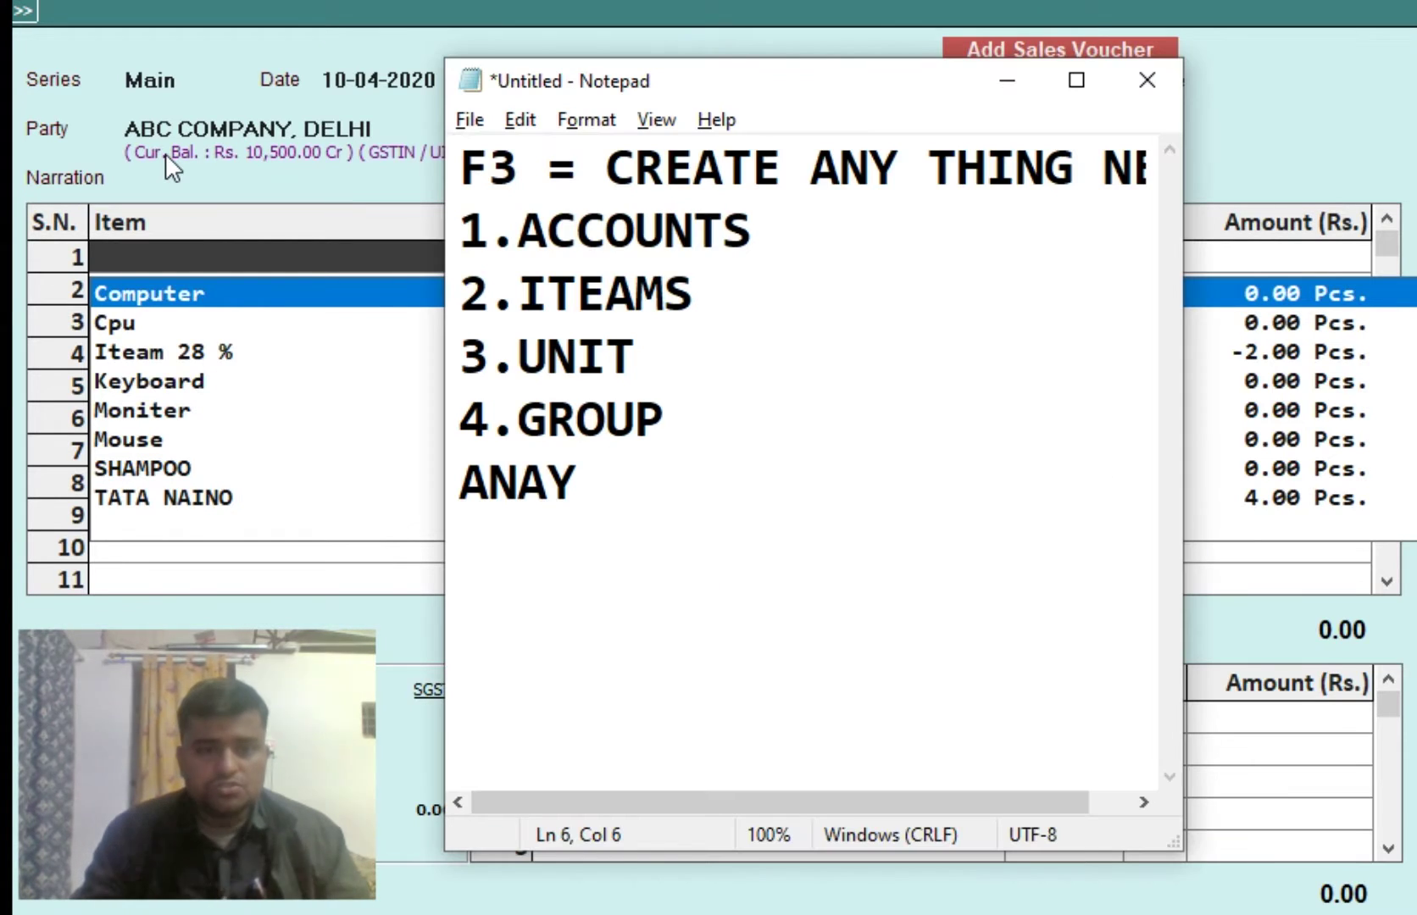
{"action": "key", "text": "shift+Home"}
{"action": "key", "text": "shift+Up"}
{"action": "key", "text": "shift+Up"}
{"action": "key", "text": "shift+Up"}
{"action": "key", "text": "shift+Up"}
{"action": "key", "text": "shift+Up"}
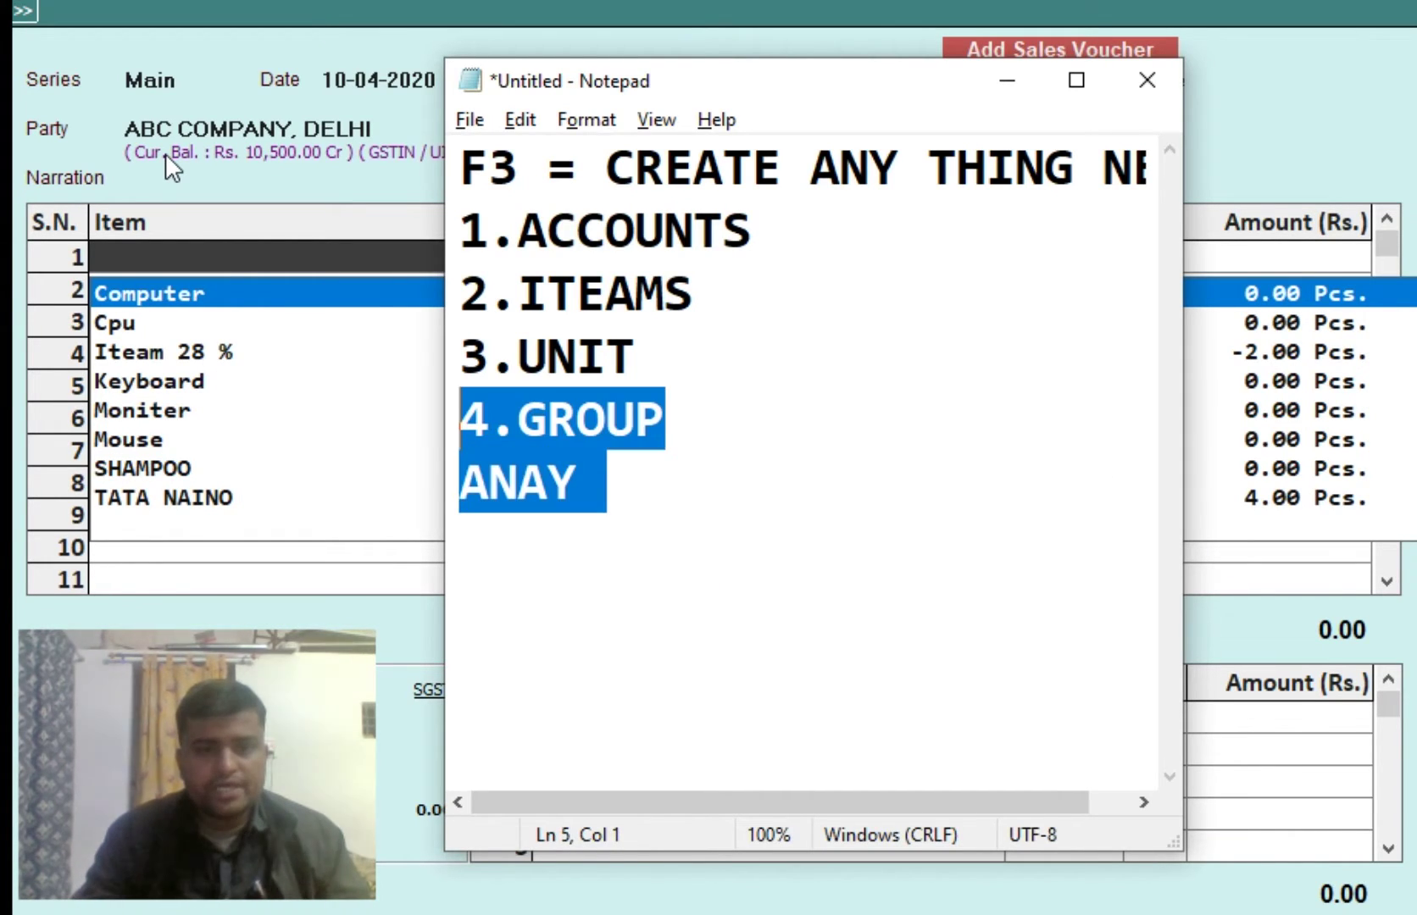
{"action": "key", "text": "BackSpace"}
{"action": "type", "text": "F2"}
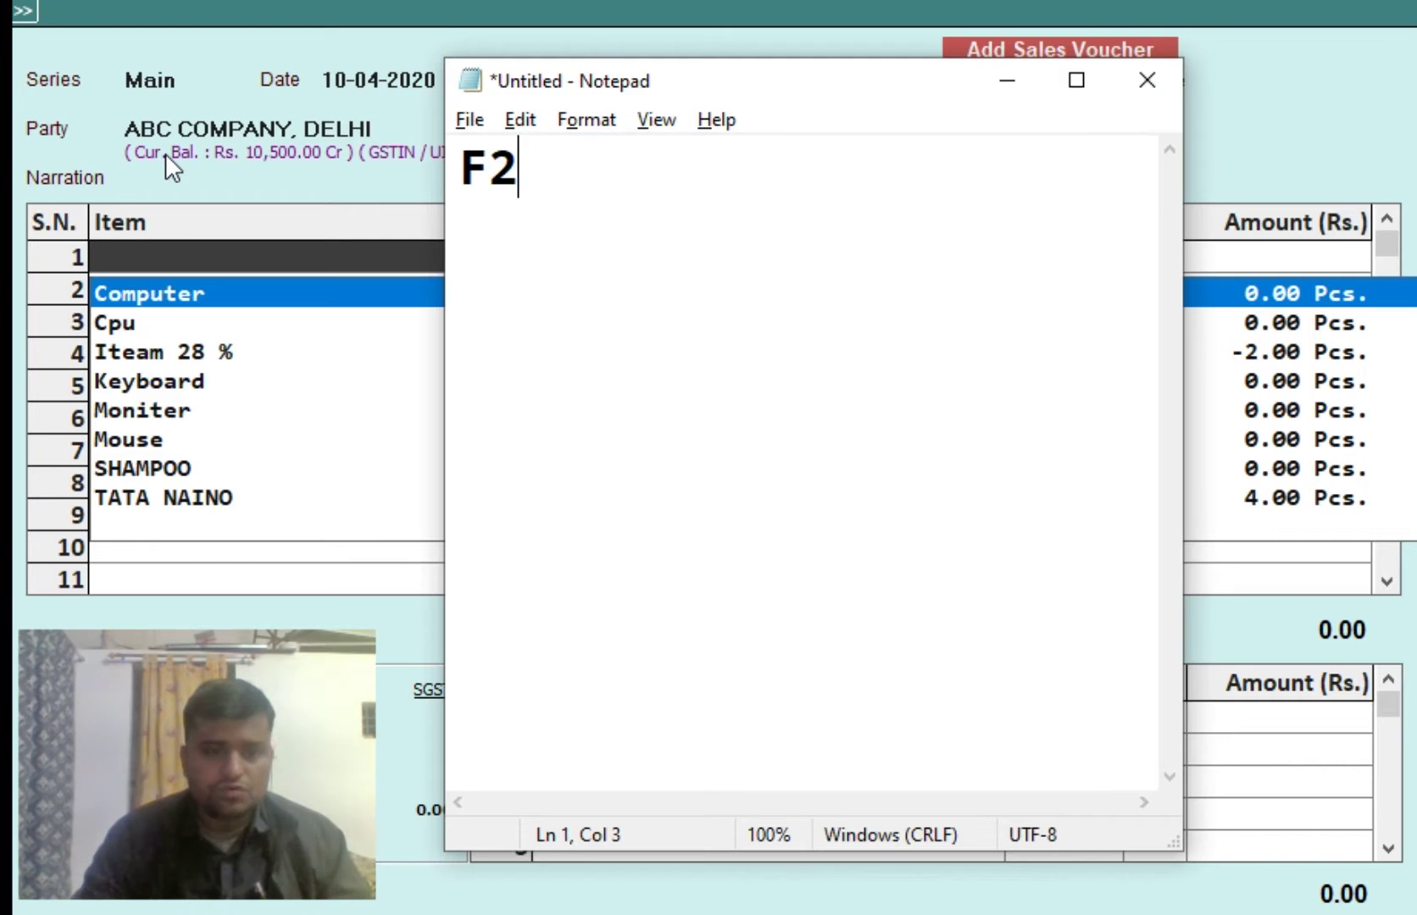
{"action": "type", "text": " = "}
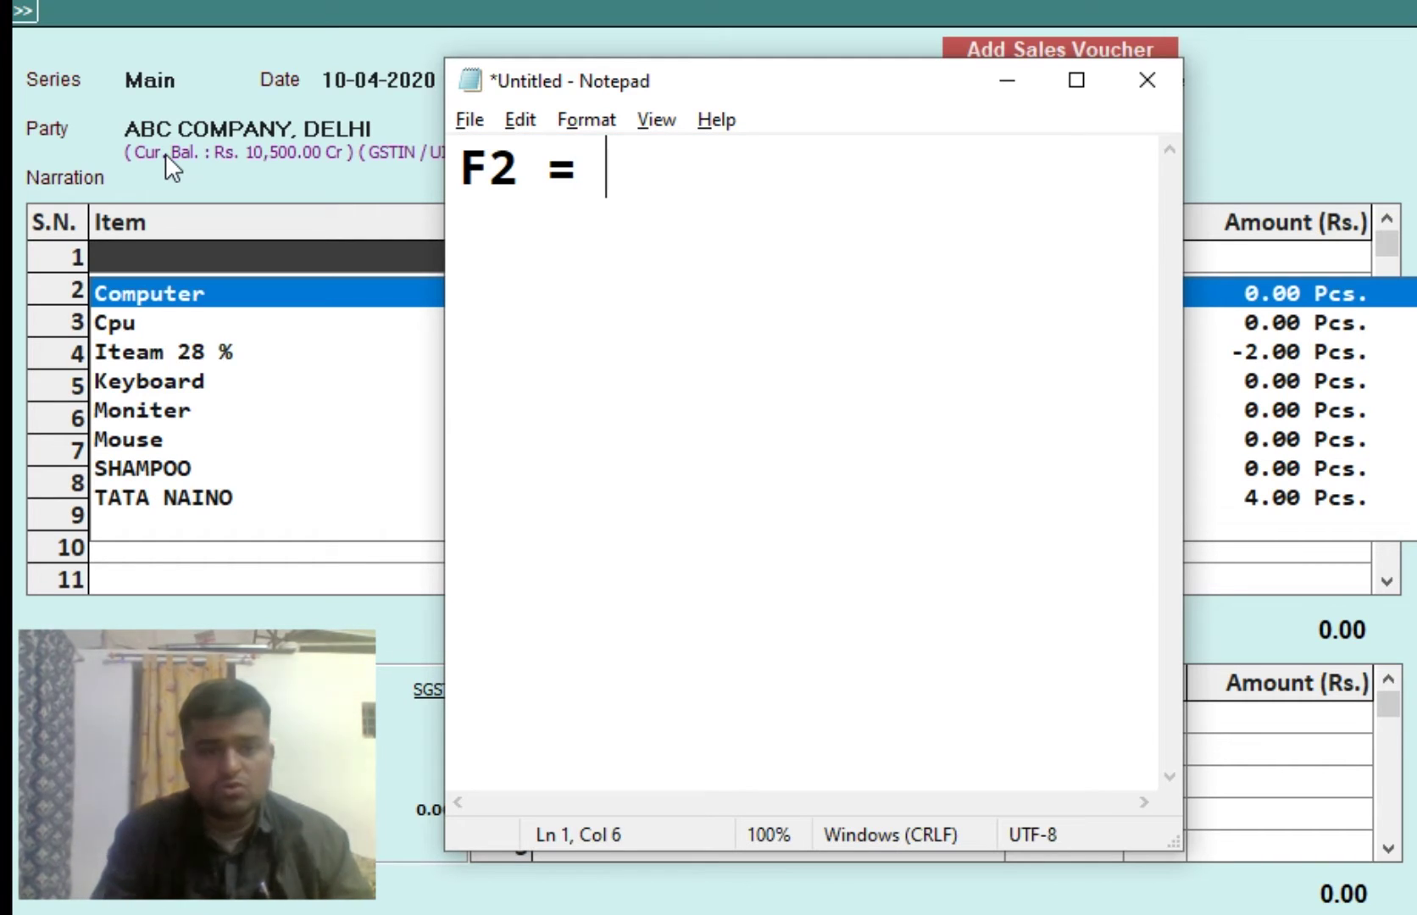
{"action": "type", "text": "JUMP / SAVE"}
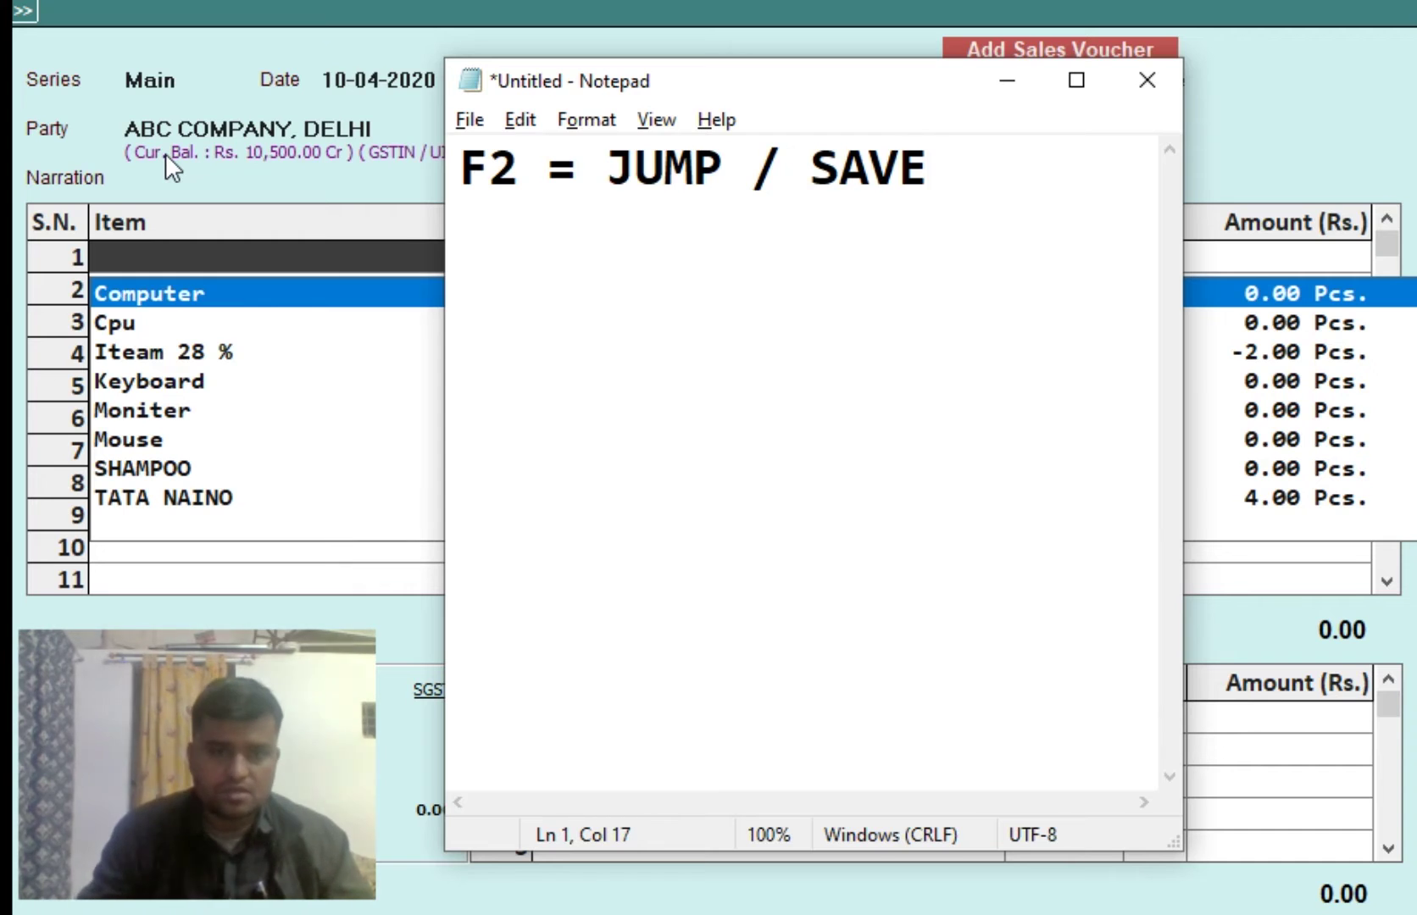
Switch back to BUSY, quit the sales voucher without saving and start adding a new one.
{"action": "left_click", "coordinate": [165, 154]}
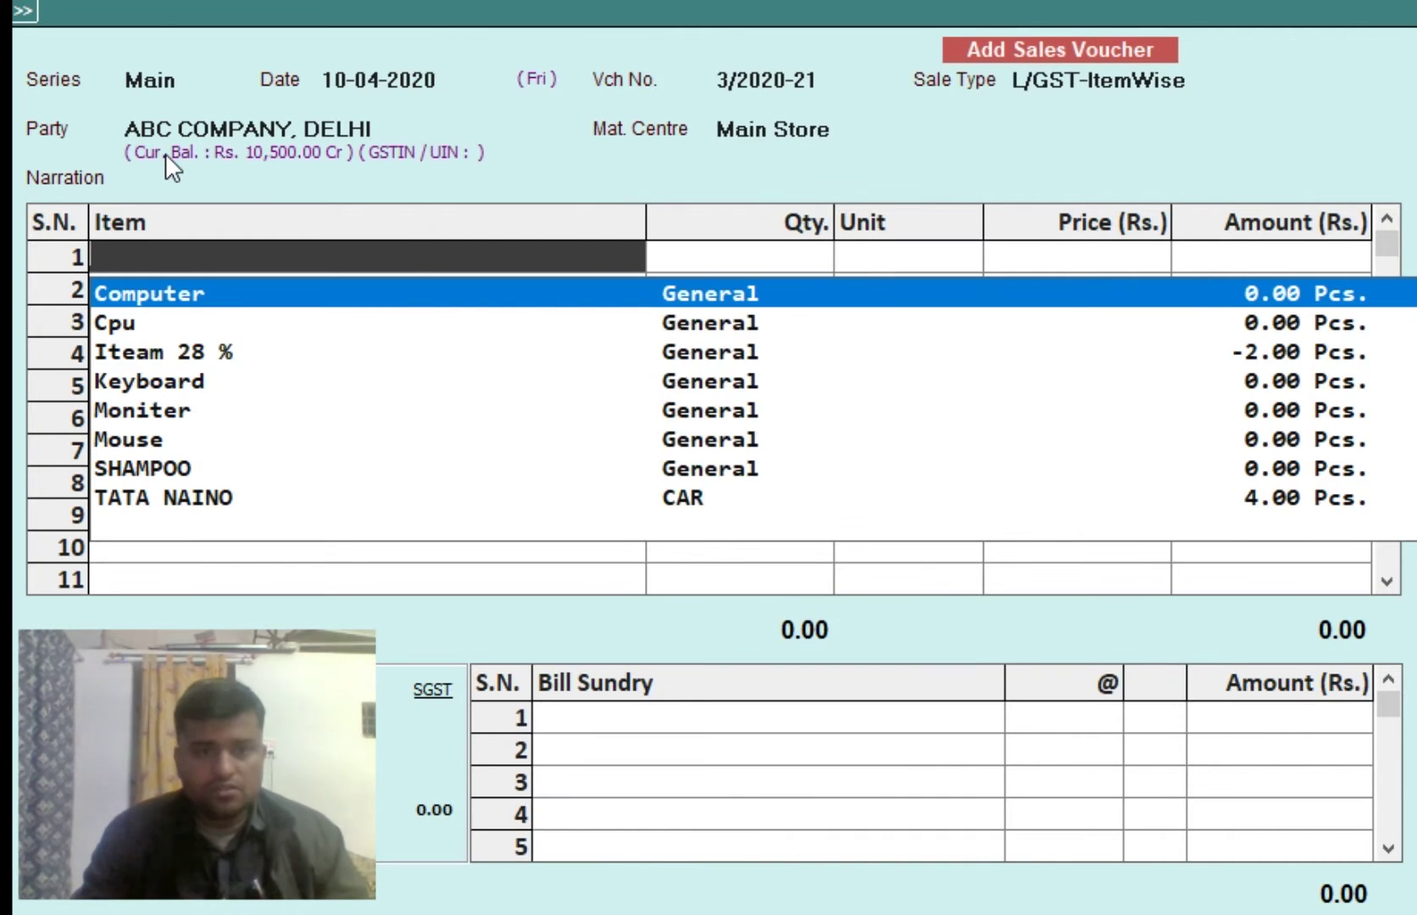
{"action": "key", "text": "Escape"}
{"action": "key", "text": "Escape"}
{"action": "key", "text": "Escape"}
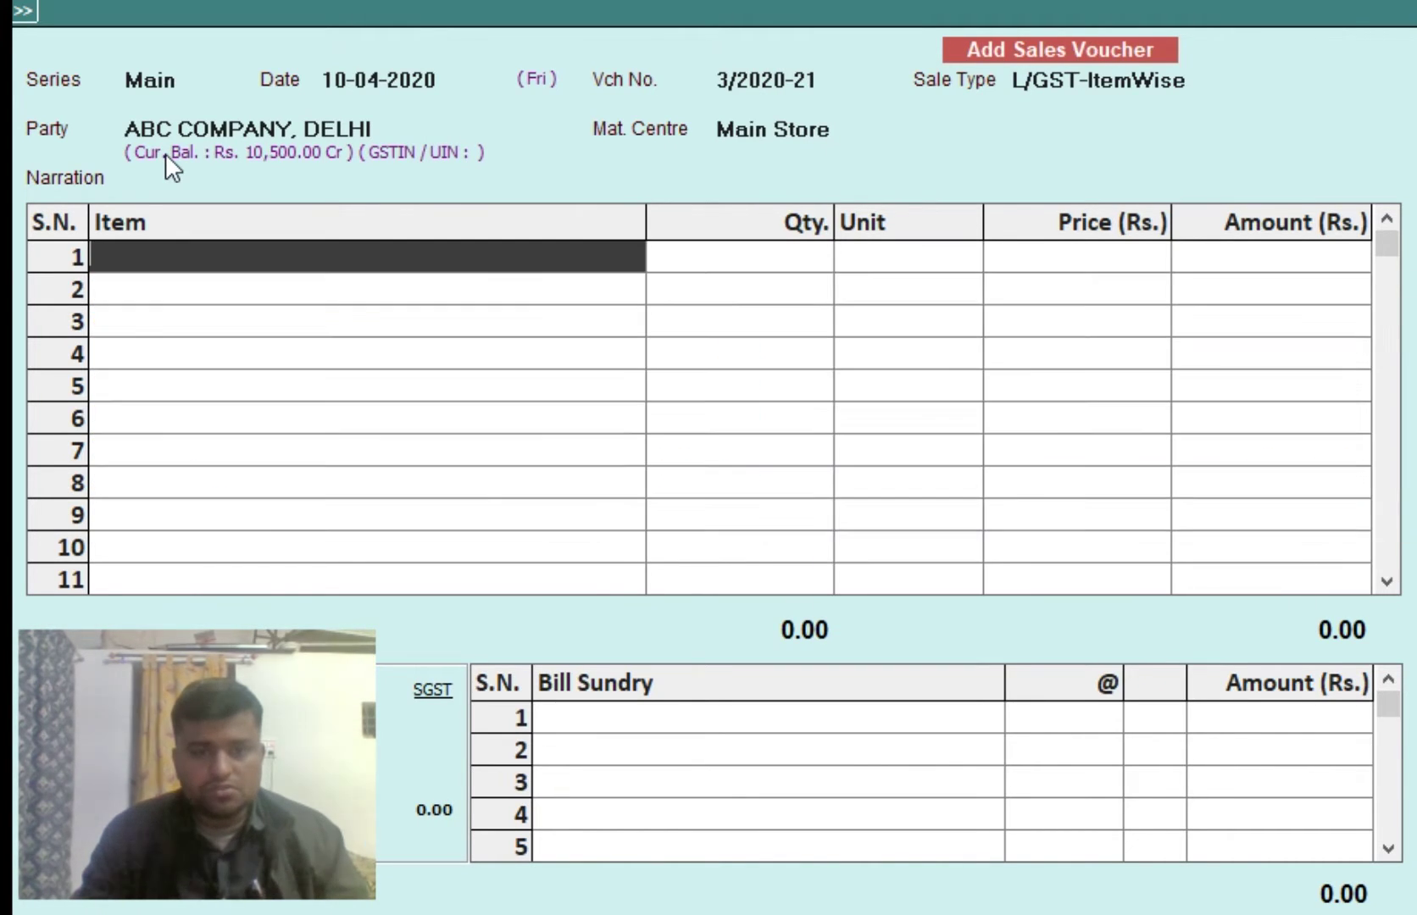
{"action": "key", "text": "Escape"}
{"action": "key", "text": "Tab"}
{"action": "key", "text": "Tab"}
{"action": "key", "text": "Return"}
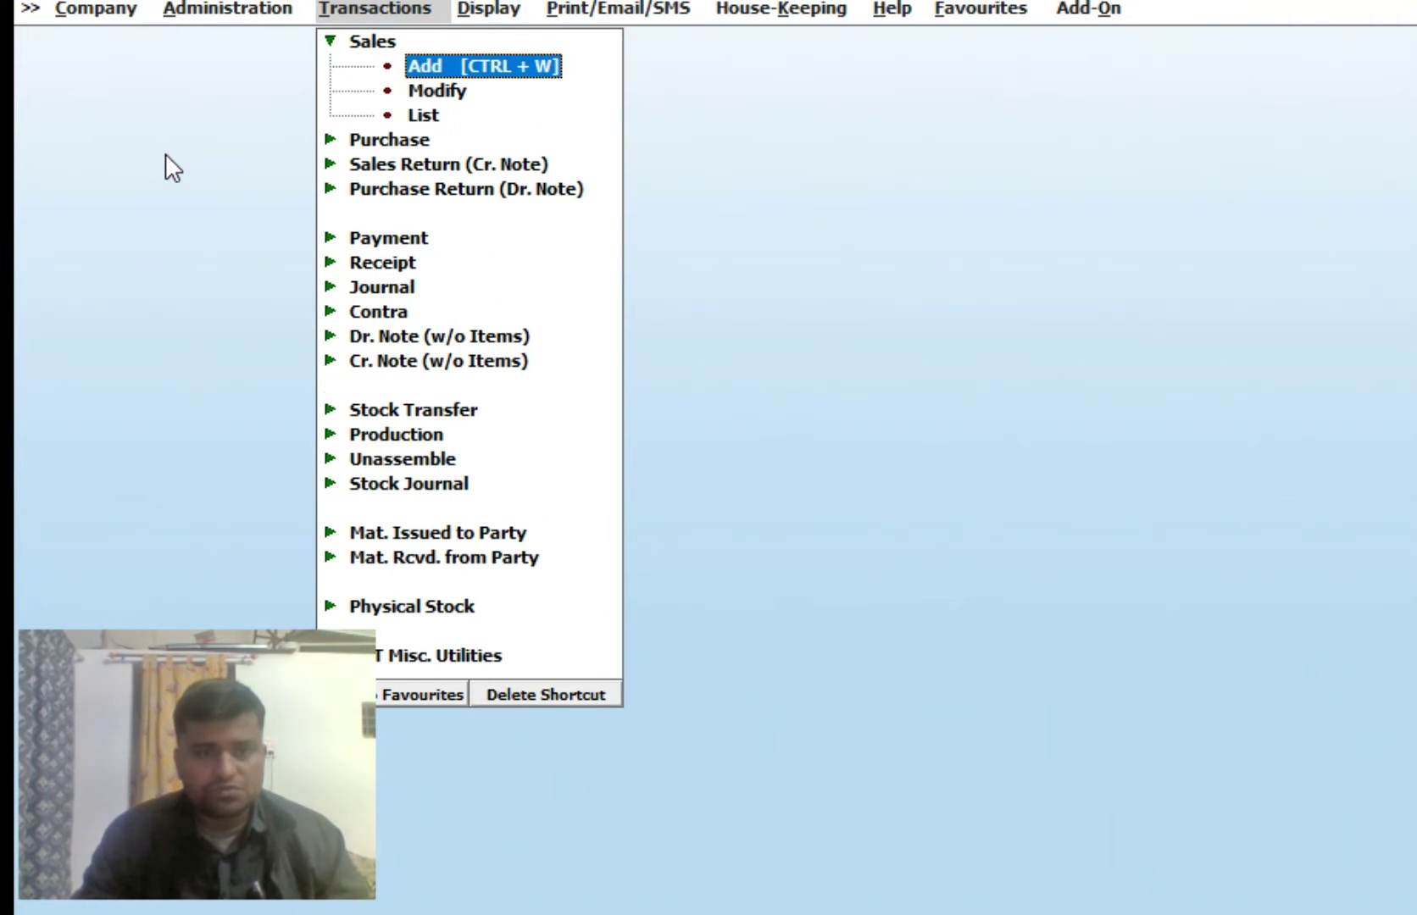
{"action": "key", "text": "Return"}
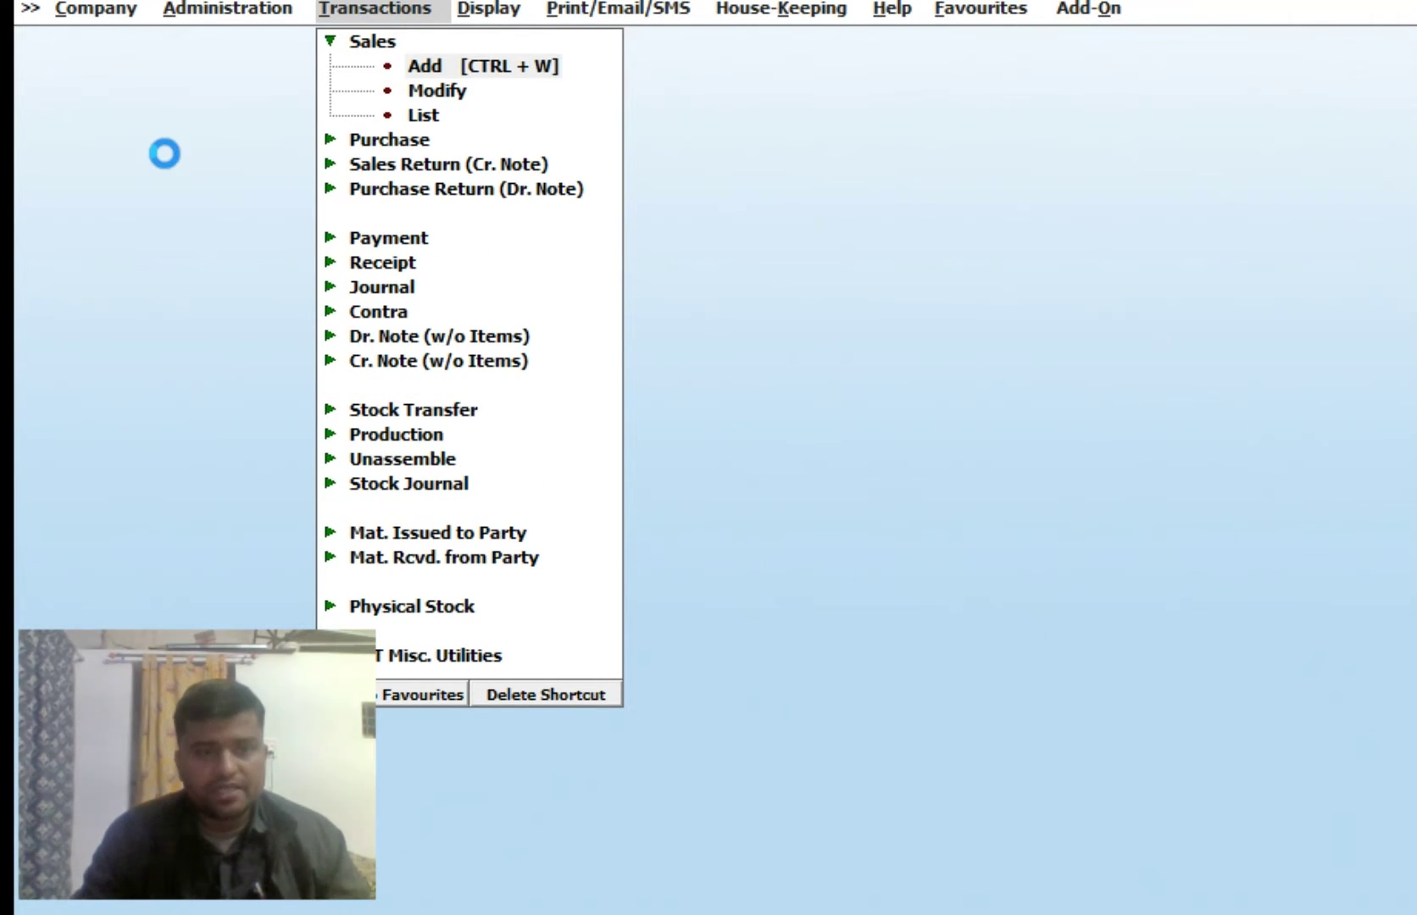
Fill the voucher header with party ABC COMPANY, DELHI, sale type I/GST-MultiRate and material centre Main Store.
{"action": "key", "text": "Return"}
{"action": "key", "text": "Return"}
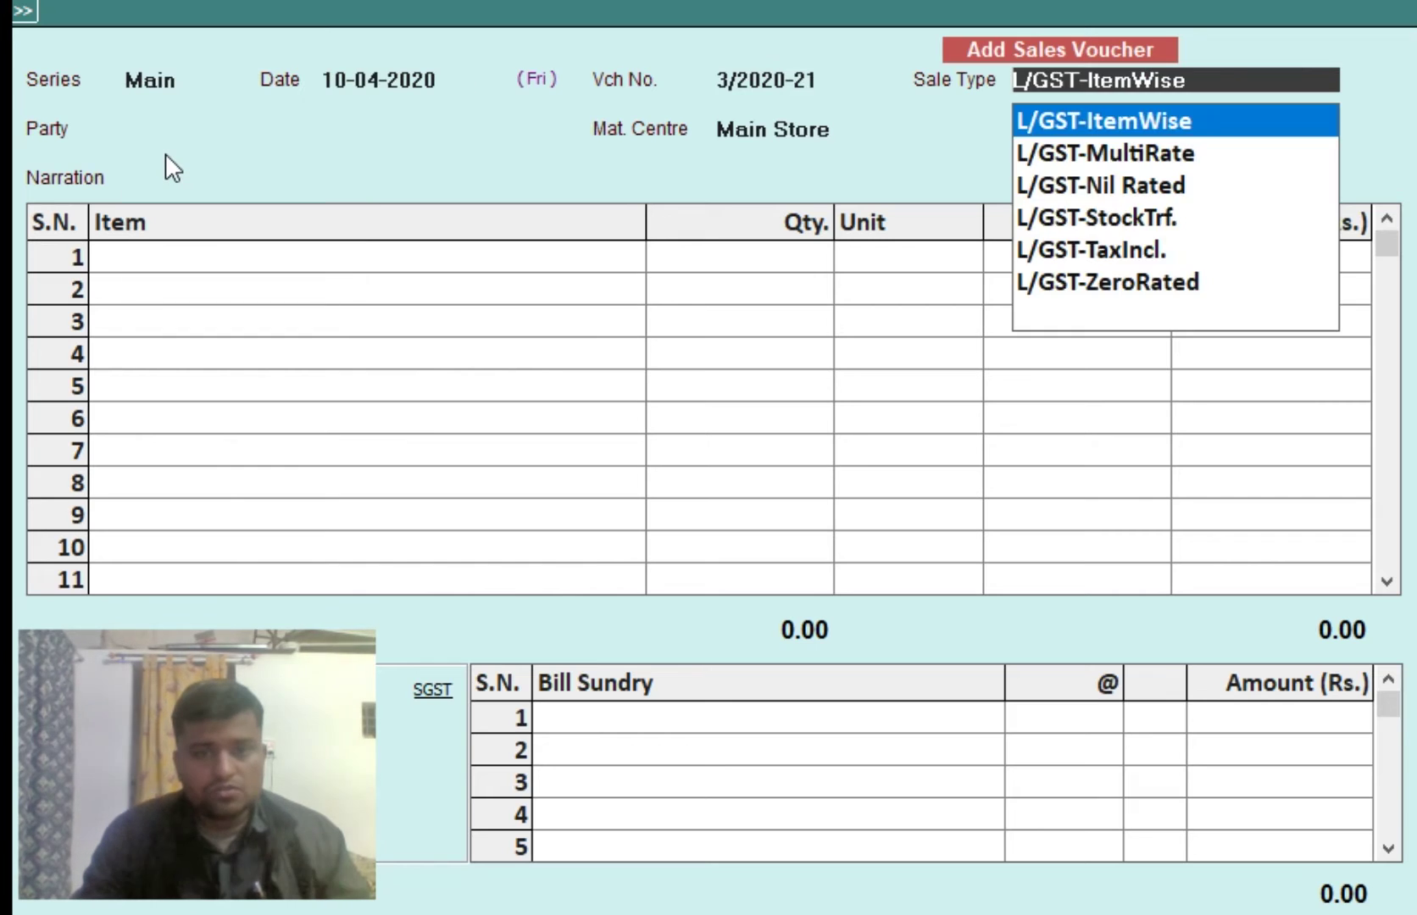
{"action": "key", "text": "Return"}
{"action": "key", "text": "Return"}
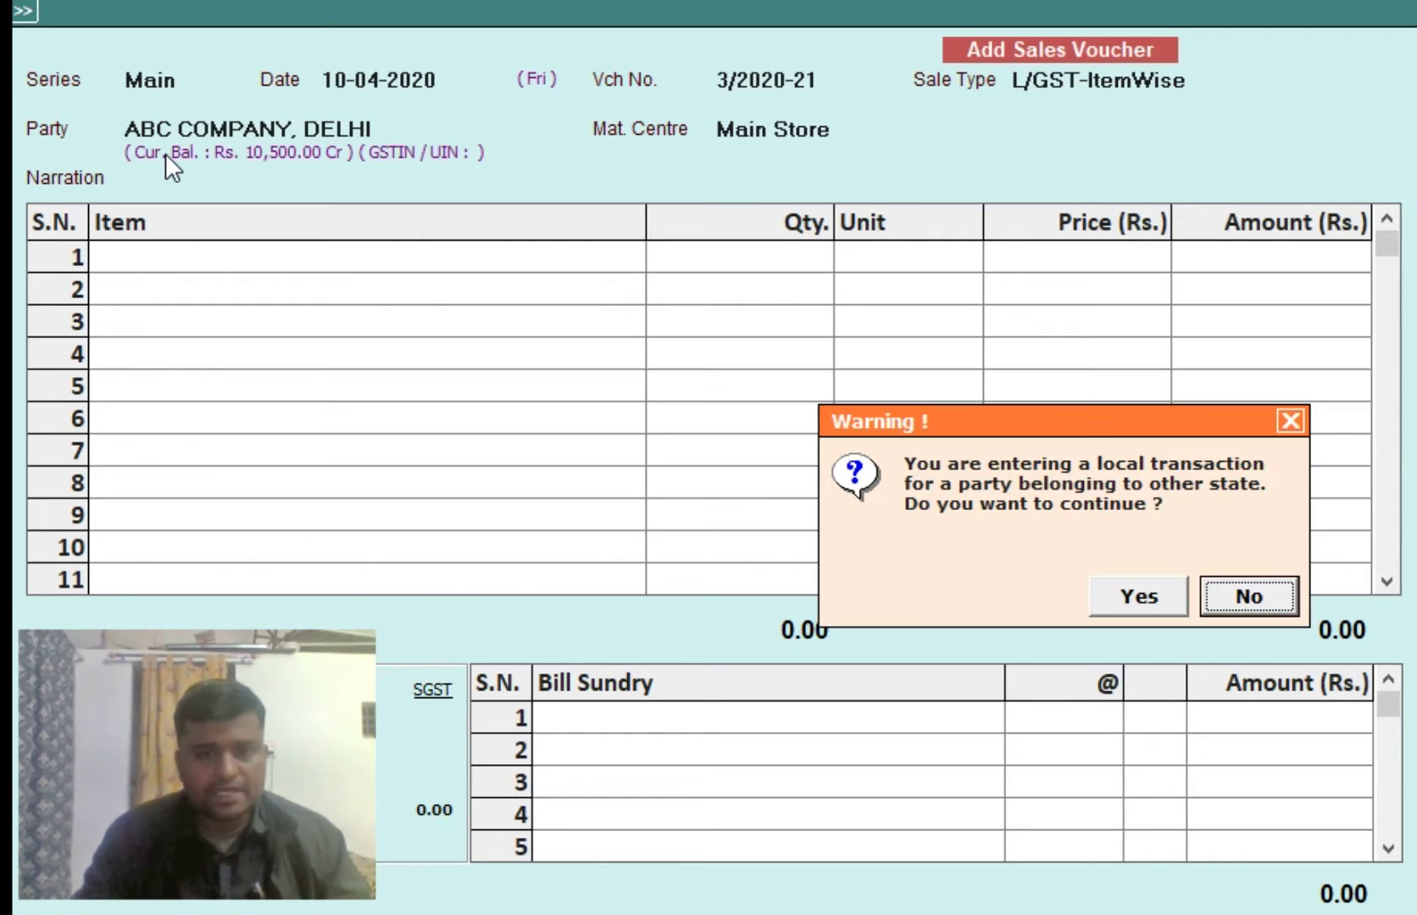
{"action": "key", "text": "Return"}
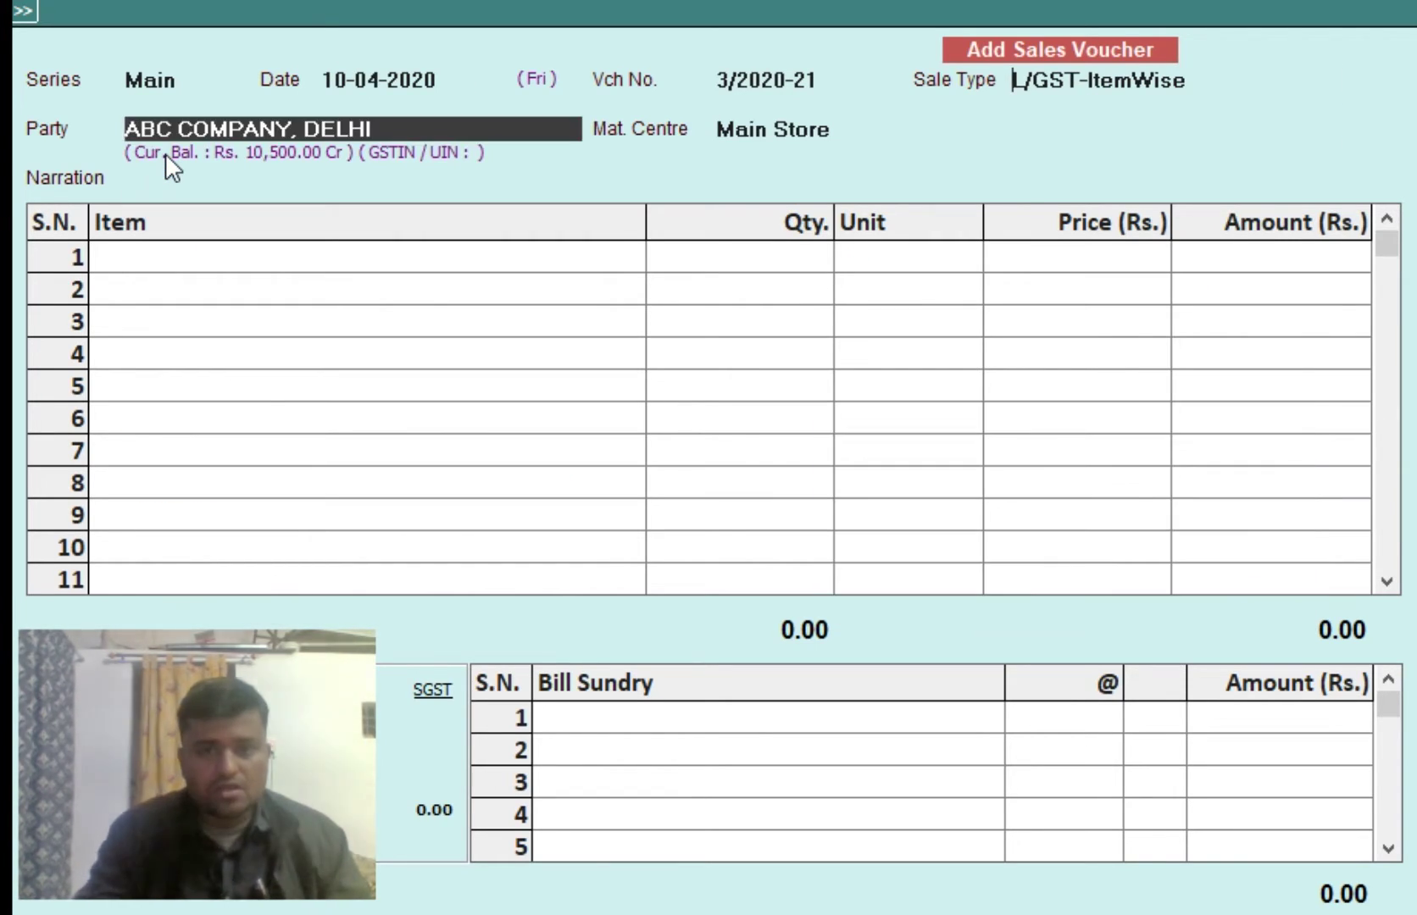
{"action": "key", "text": "Return"}
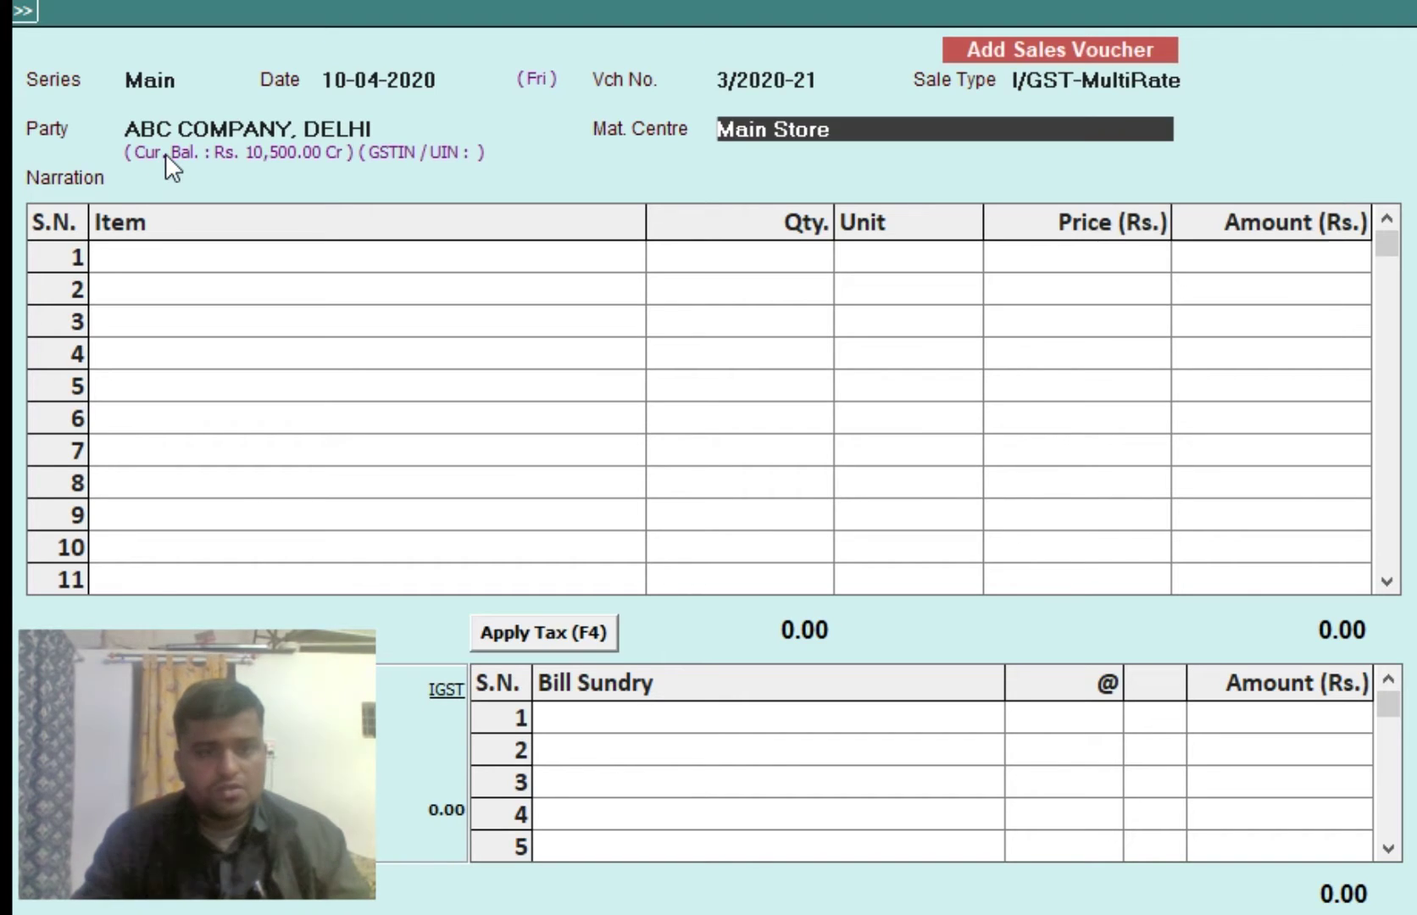
{"action": "key", "text": "Return"}
{"action": "key", "text": "Return"}
Enter Iteam 28 % in the first item row with quantity 1 and price 100.
{"action": "type", "text": "ITE"}
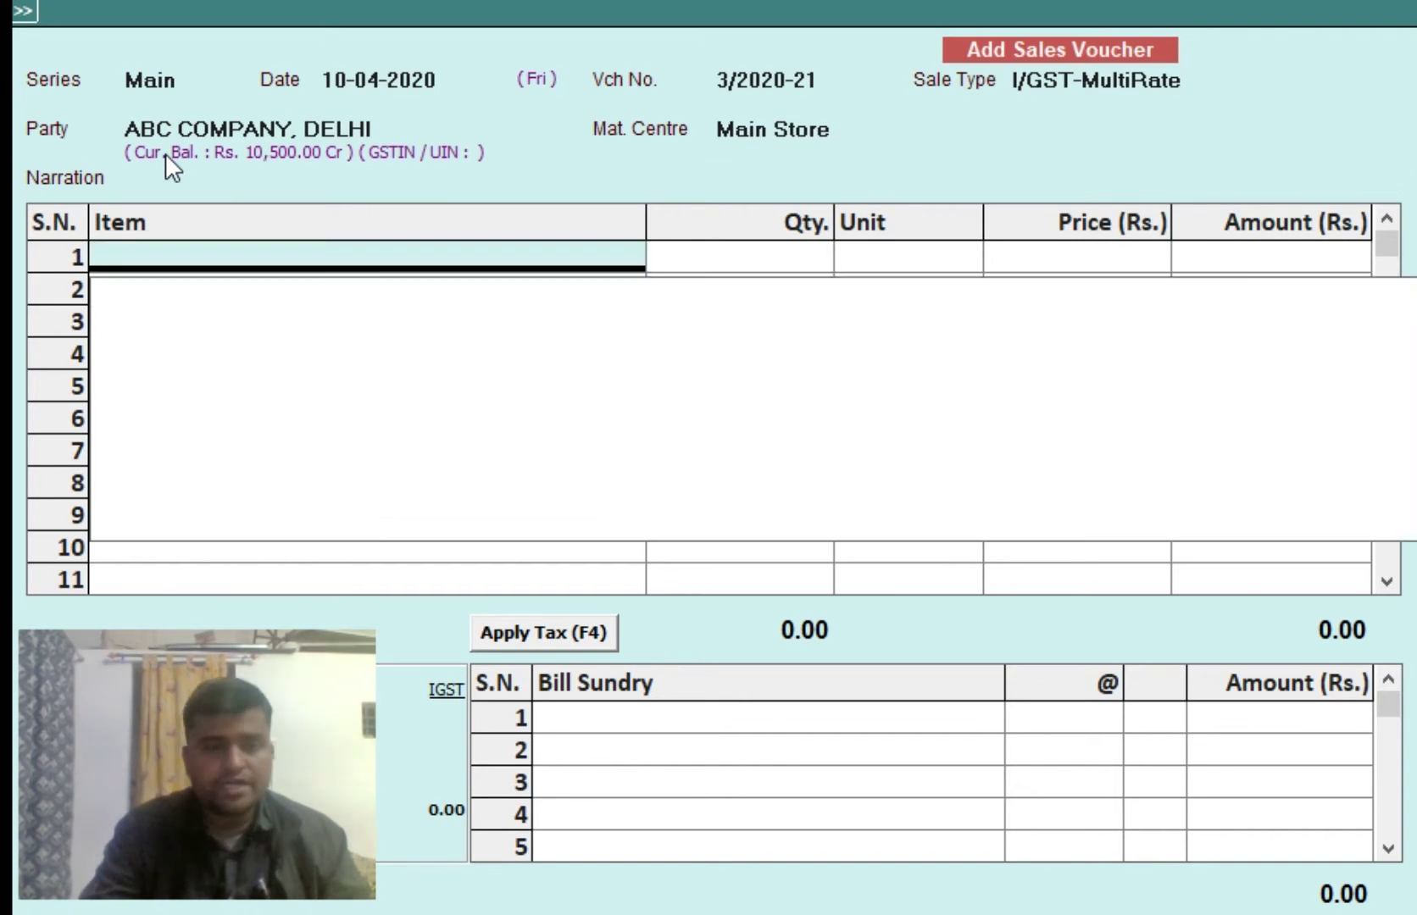
{"action": "key", "text": "Return"}
{"action": "type", "text": "1"}
{"action": "key", "text": "Return"}
{"action": "key", "text": "Return"}
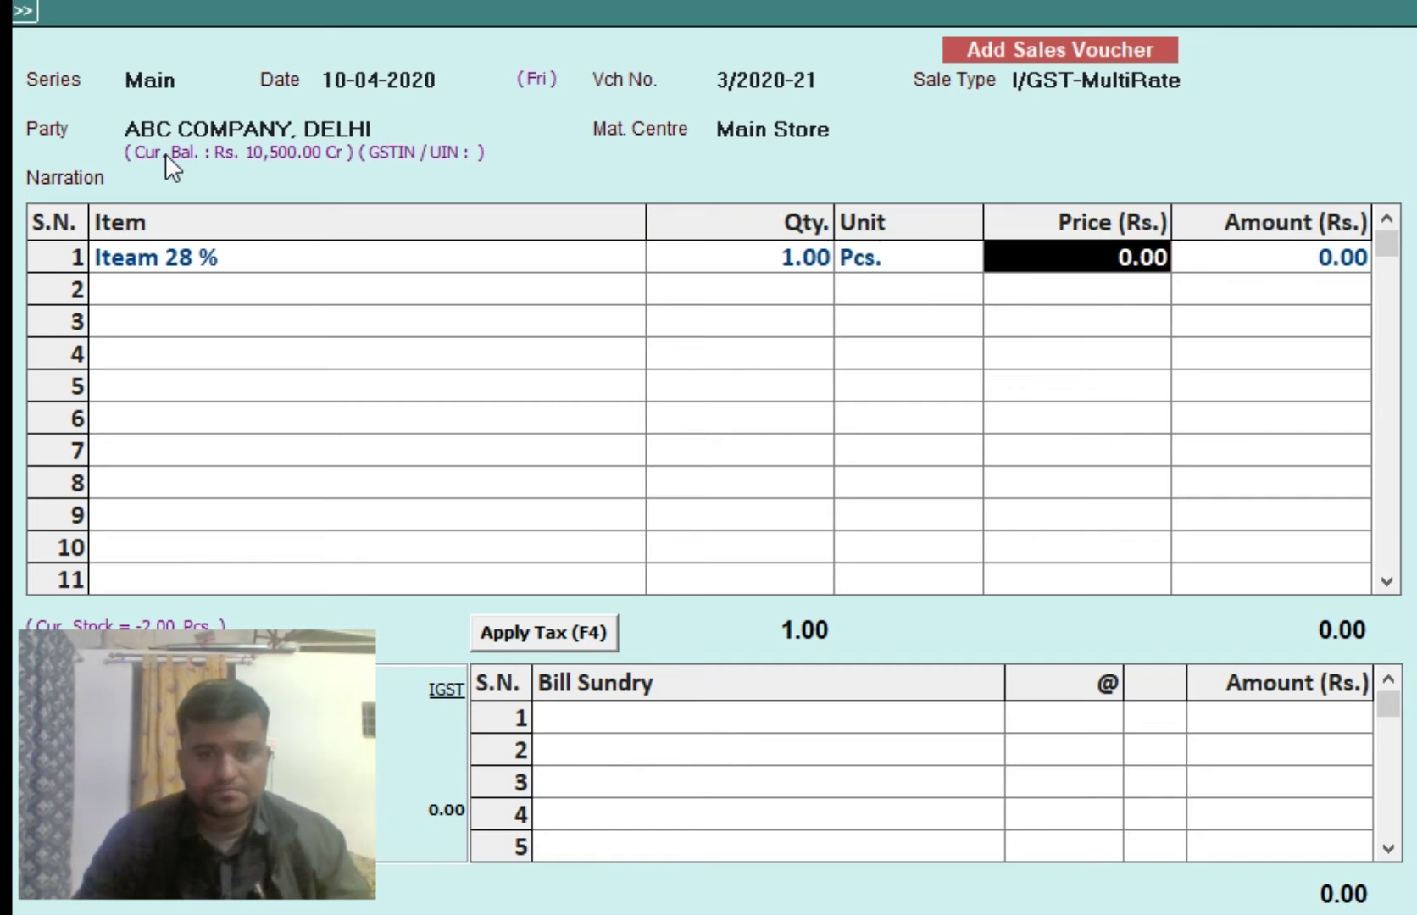
{"action": "type", "text": "100"}
{"action": "key", "text": "Return"}
{"action": "key", "text": "Return"}
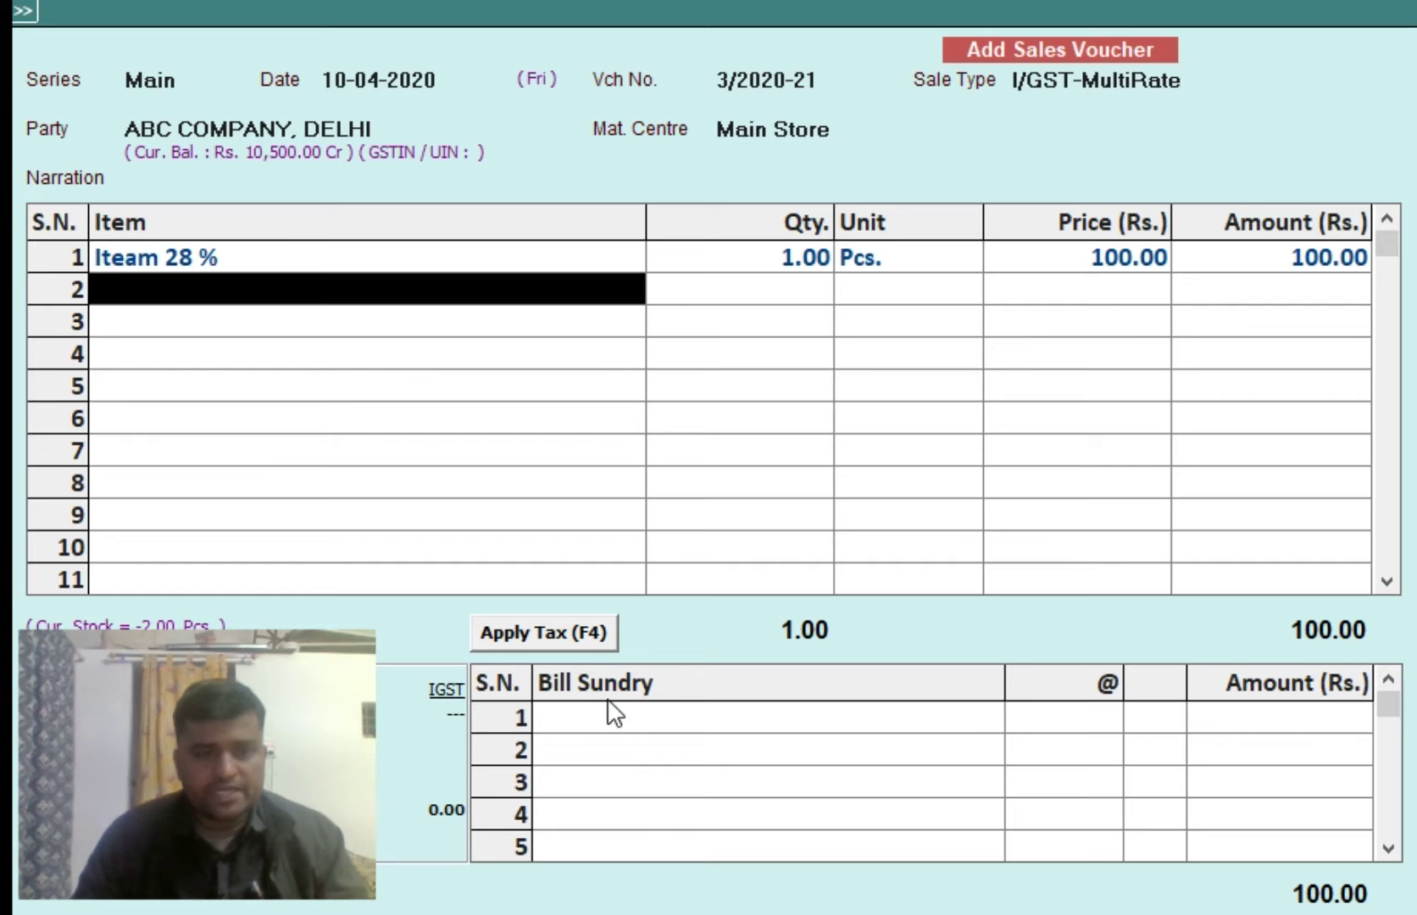
Finish the item entry, complete the bill-by-bill adjustment without adding any reference and save the sales voucher.
{"action": "key", "text": "Return"}
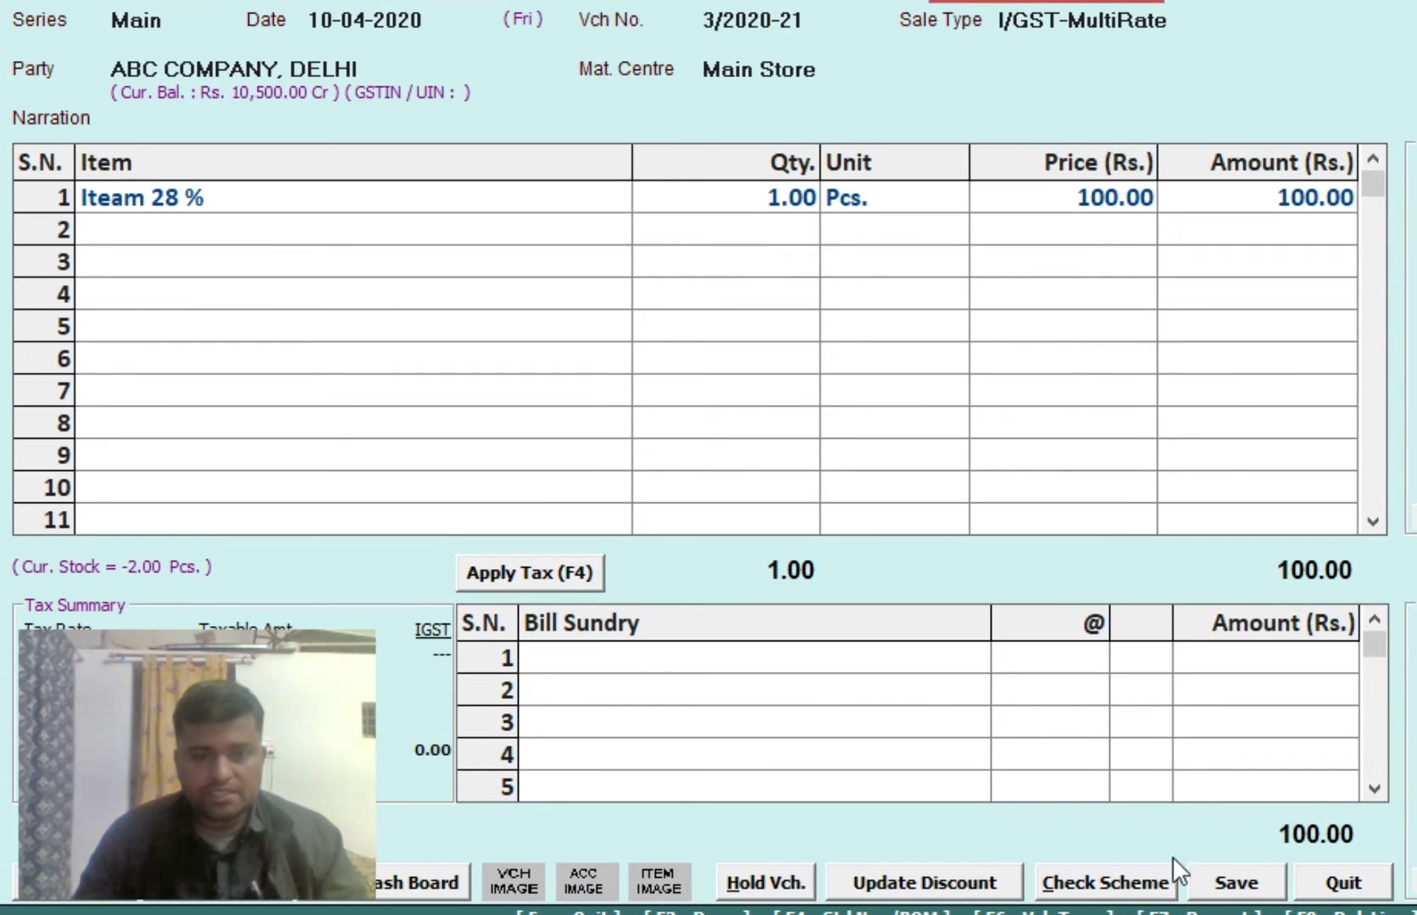
{"action": "left_click", "coordinate": [626, 659]}
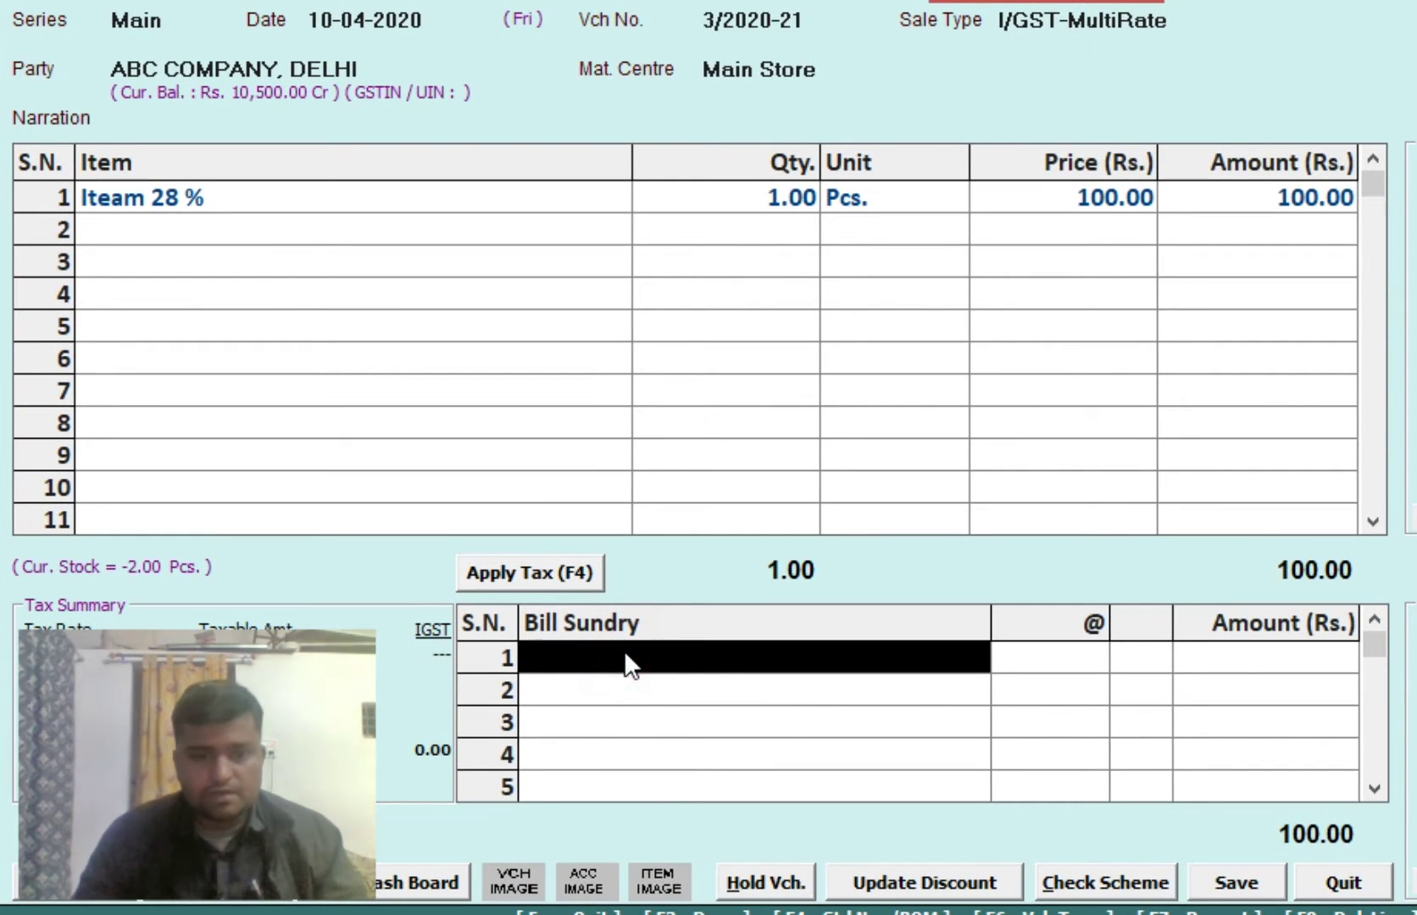
{"action": "left_click", "coordinate": [1248, 890]}
{"action": "left_click", "coordinate": [1101, 534]}
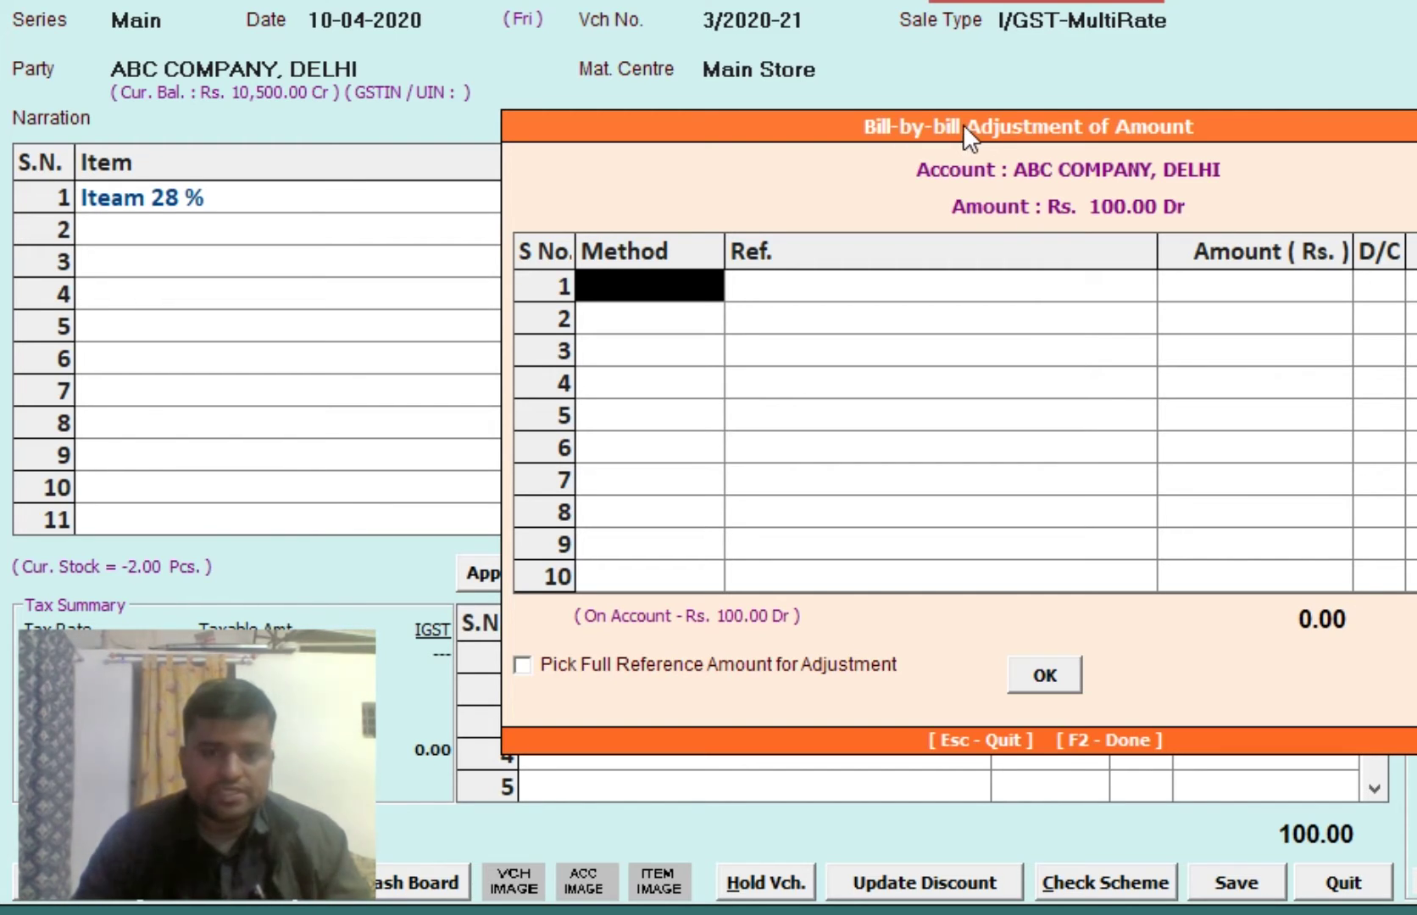
{"action": "key", "text": "F2"}
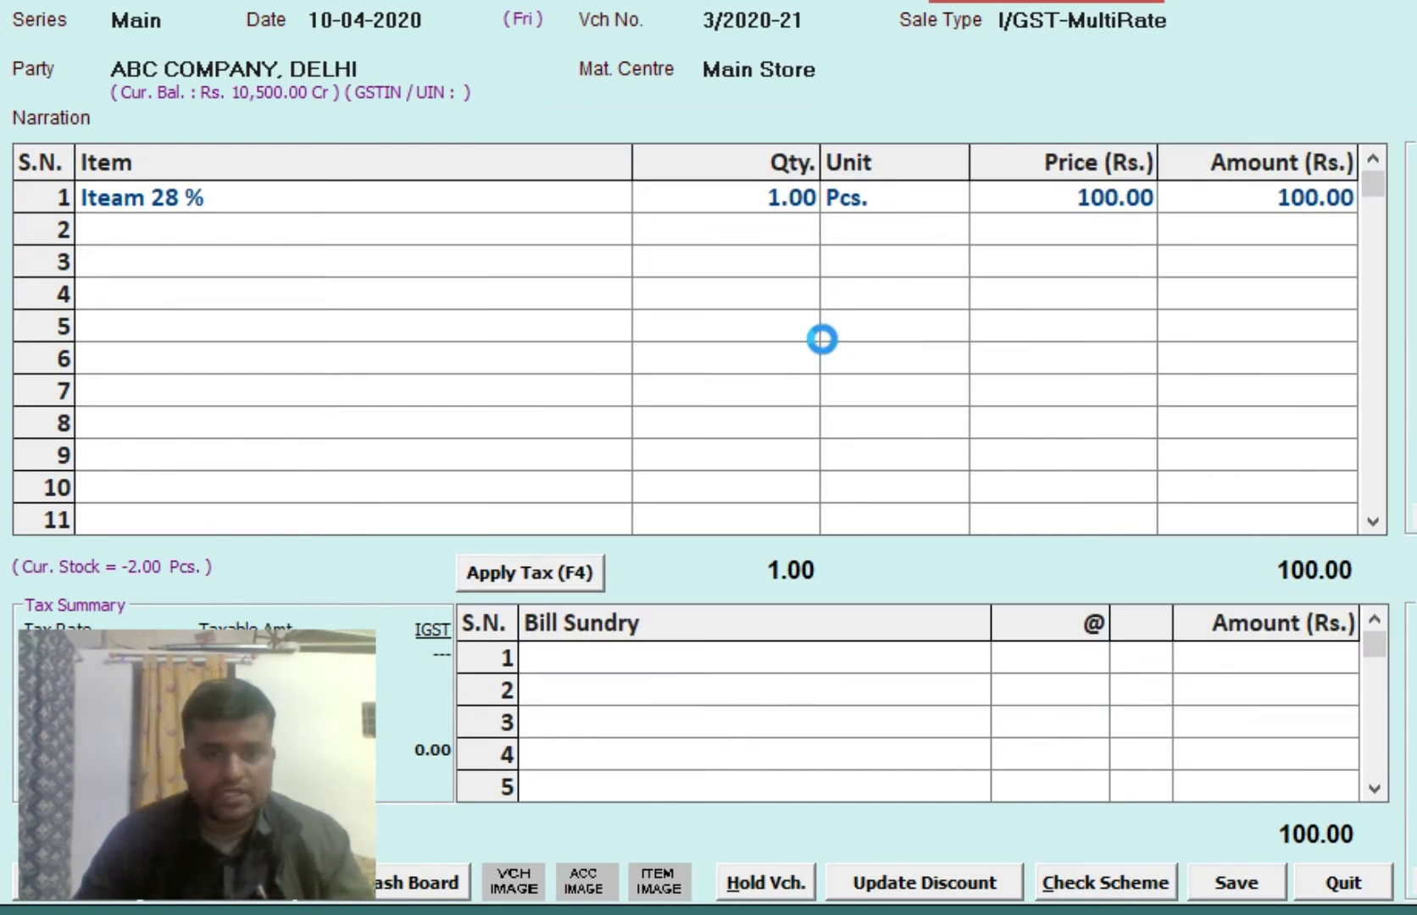
{"action": "key", "text": "F2"}
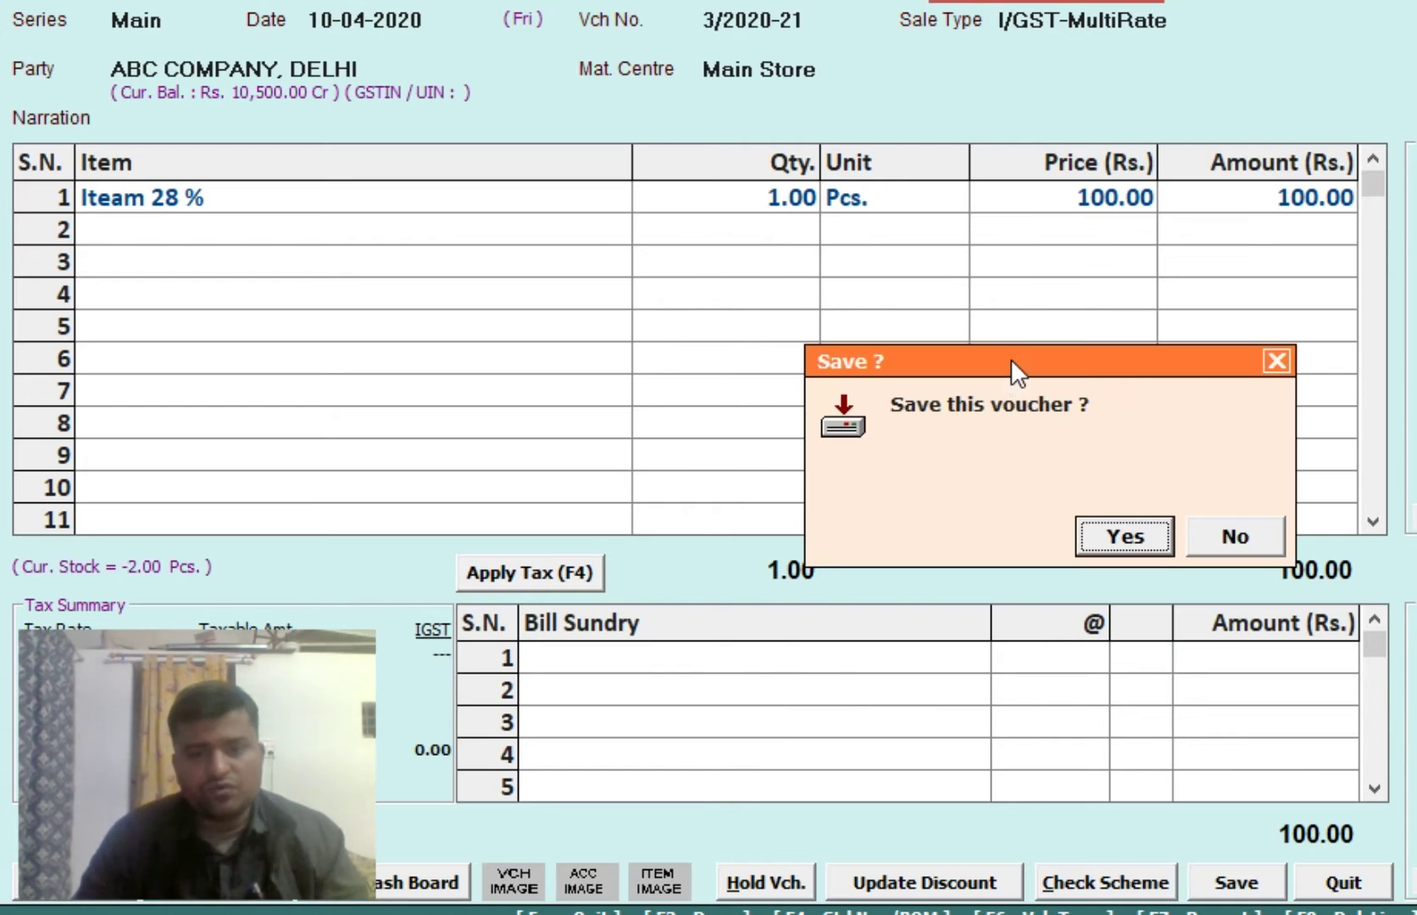
{"action": "left_click", "coordinate": [1107, 532]}
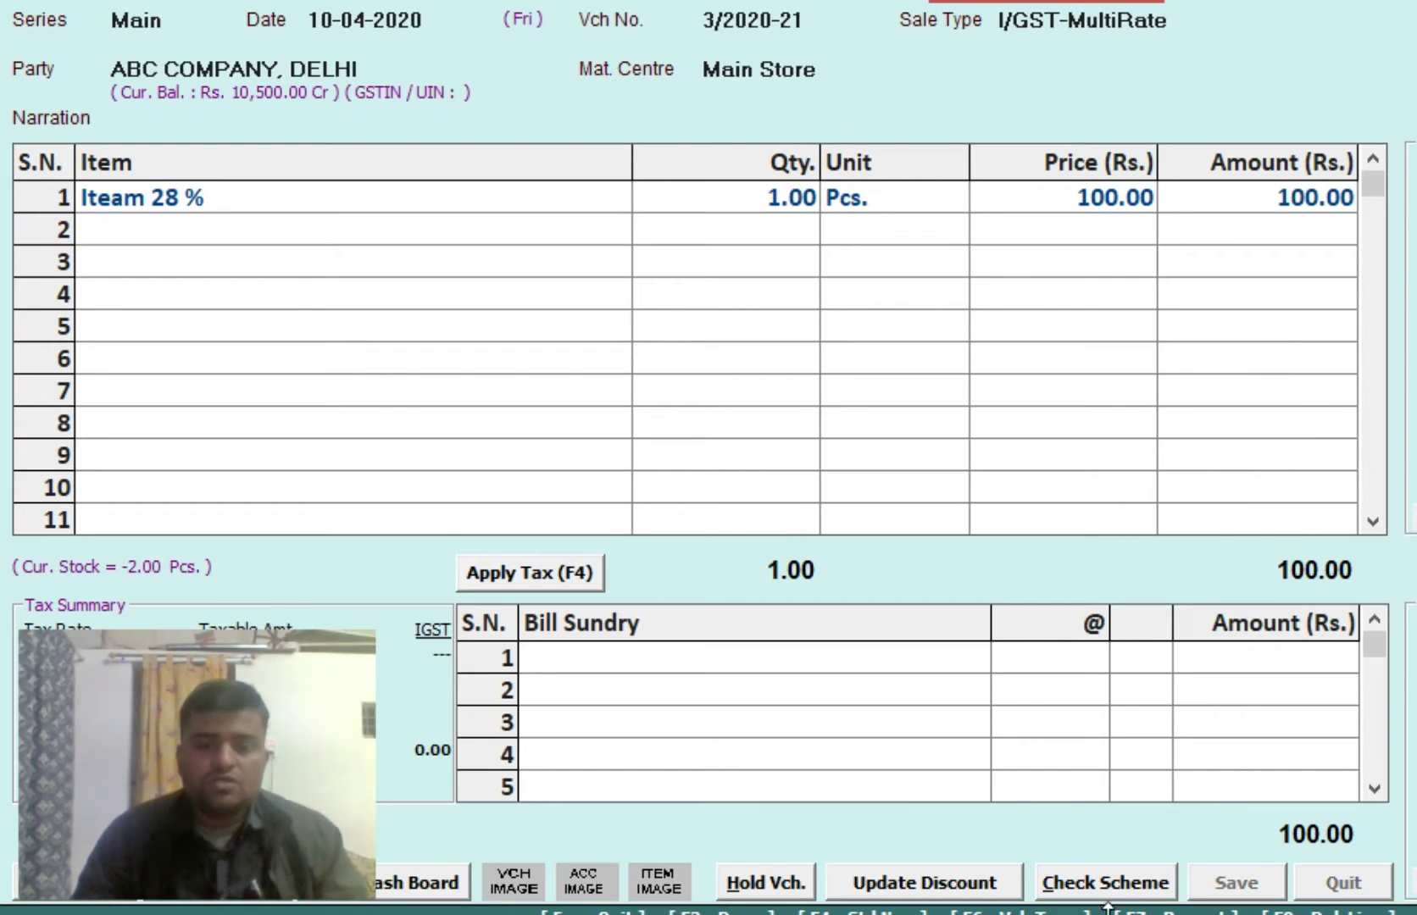
Check the F2 note, decline the prompt following the voucher save and quit the blank new sales voucher.
{"action": "key", "text": "alt+Tab"}
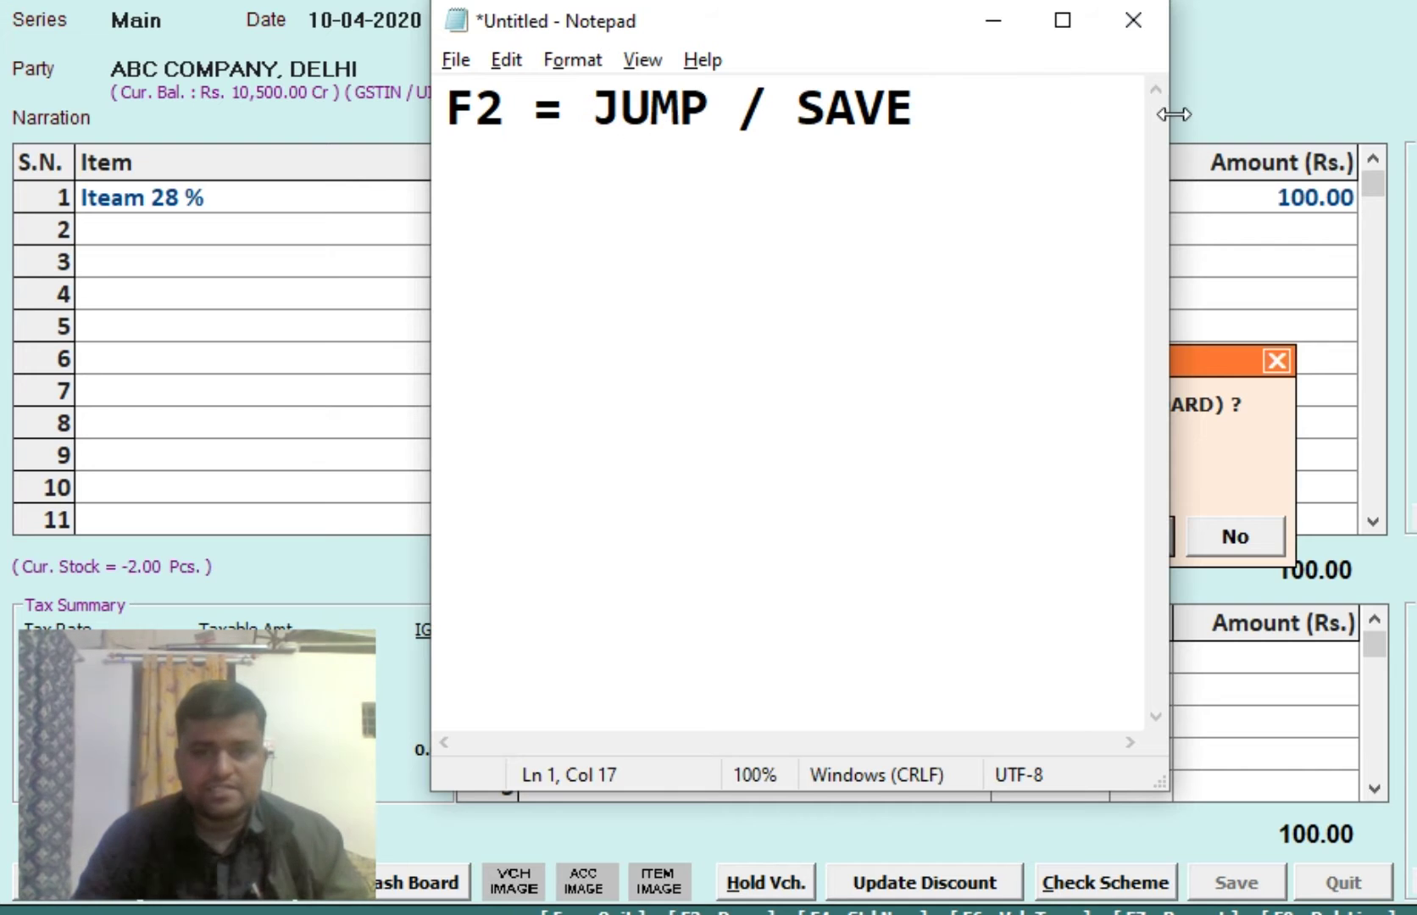
{"action": "key", "text": "n"}
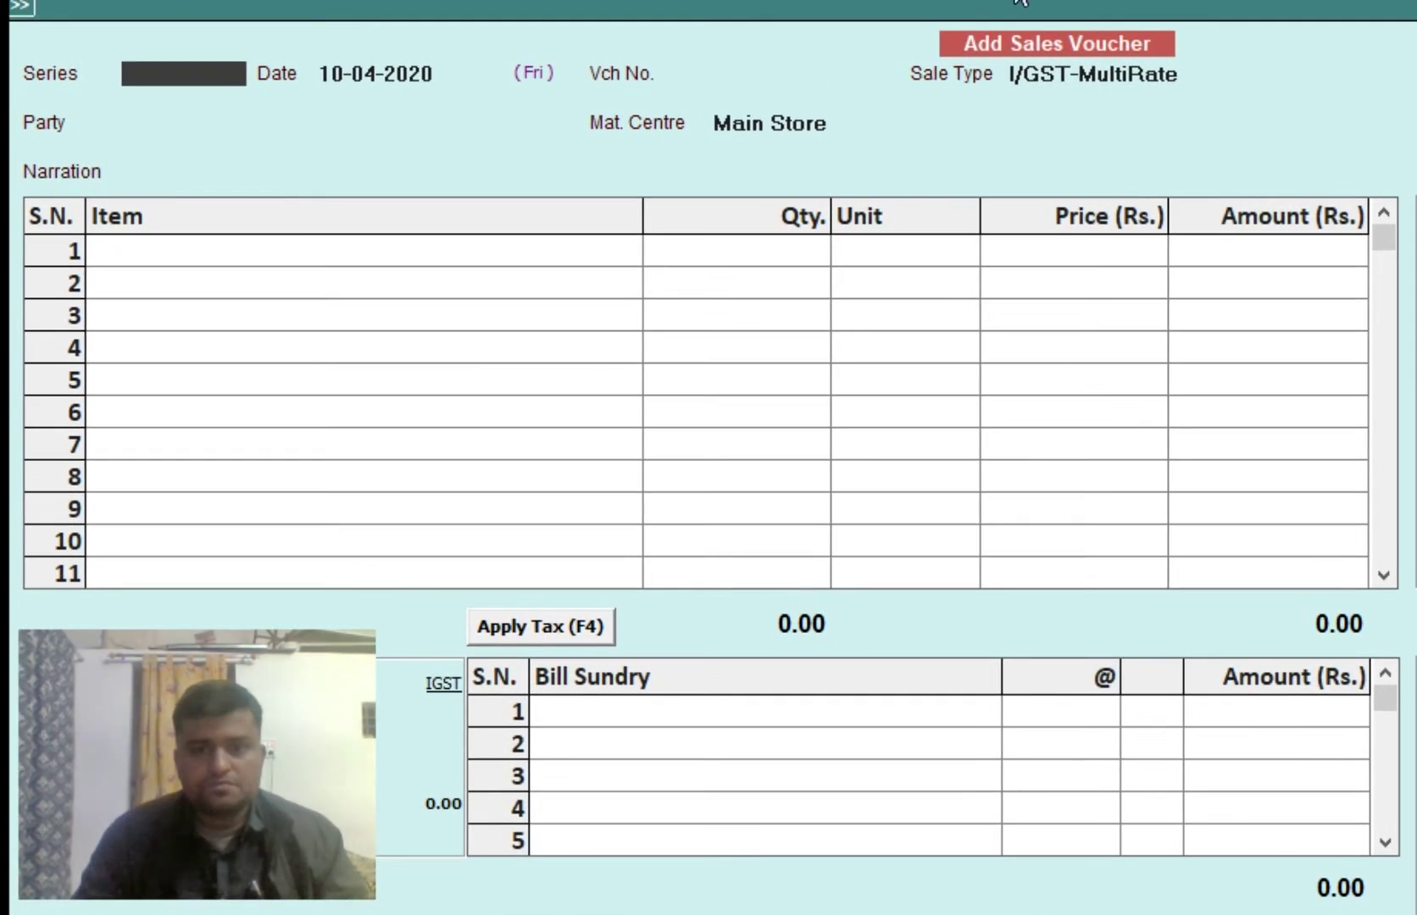
{"action": "left_click", "coordinate": [881, 148]}
{"action": "key", "text": "Escape"}
{"action": "key", "text": "Left"}
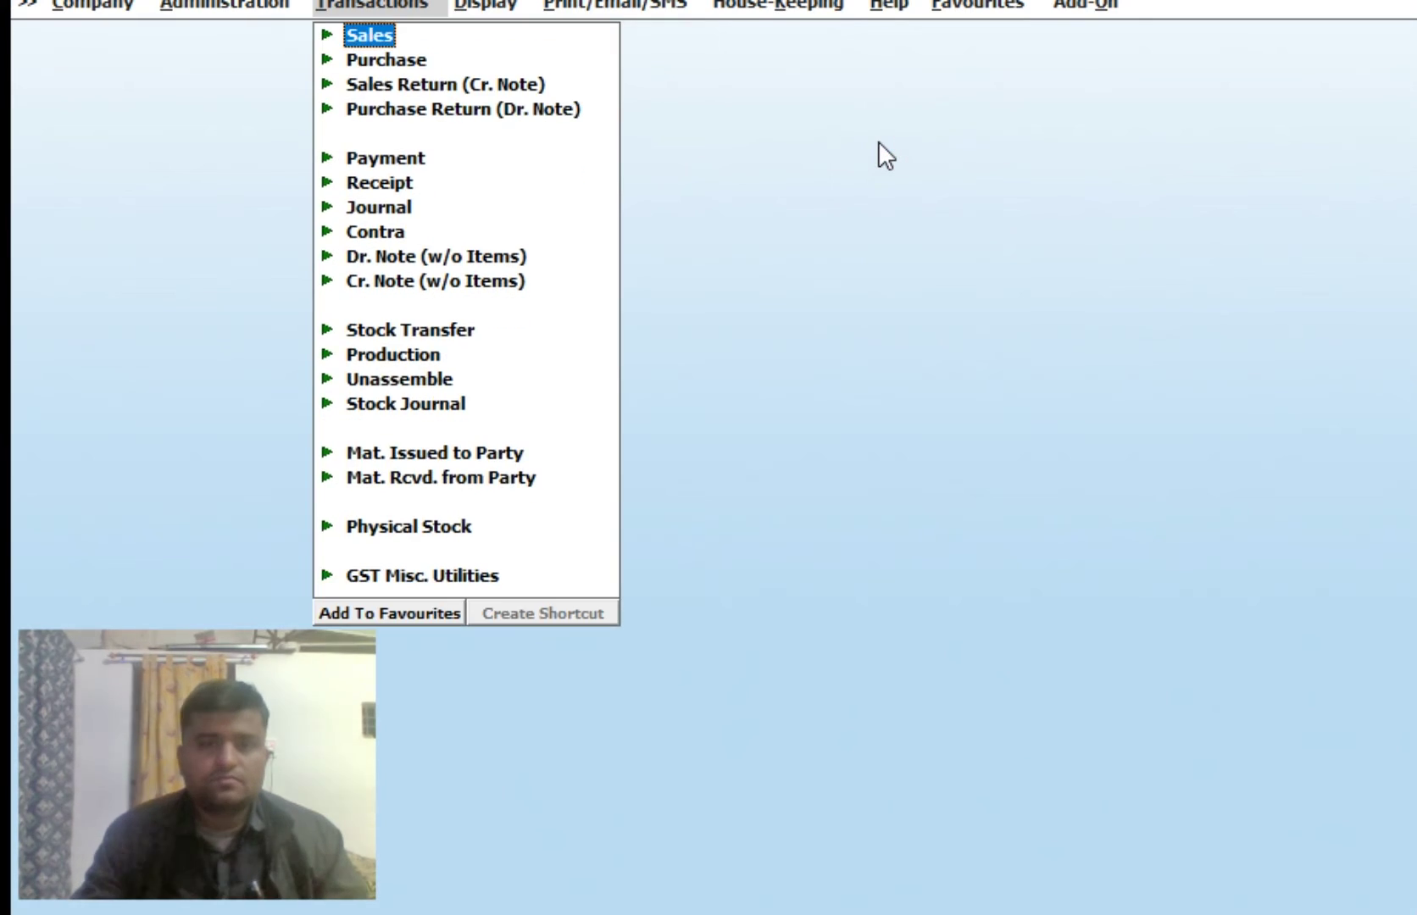
Open the list of hot keys and highlight the F2 Save Master / Voucher entry in red.
{"action": "key", "text": "Right"}
{"action": "key", "text": "Right"}
{"action": "key", "text": "Right"}
{"action": "key", "text": "Right"}
{"action": "left_click", "coordinate": [881, 146]}
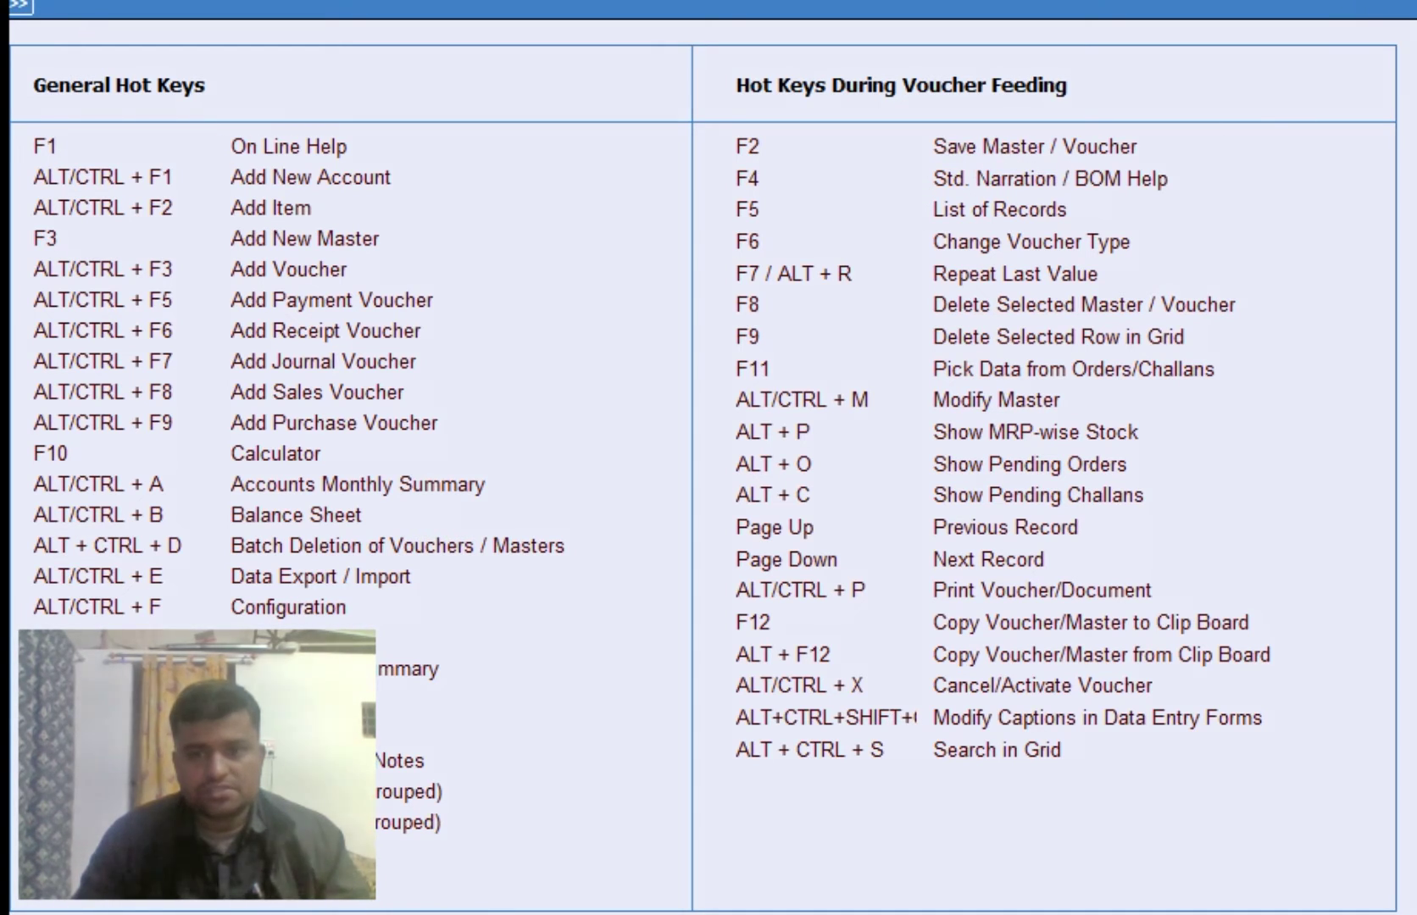
{"action": "left_click", "coordinate": [1366, 5]}
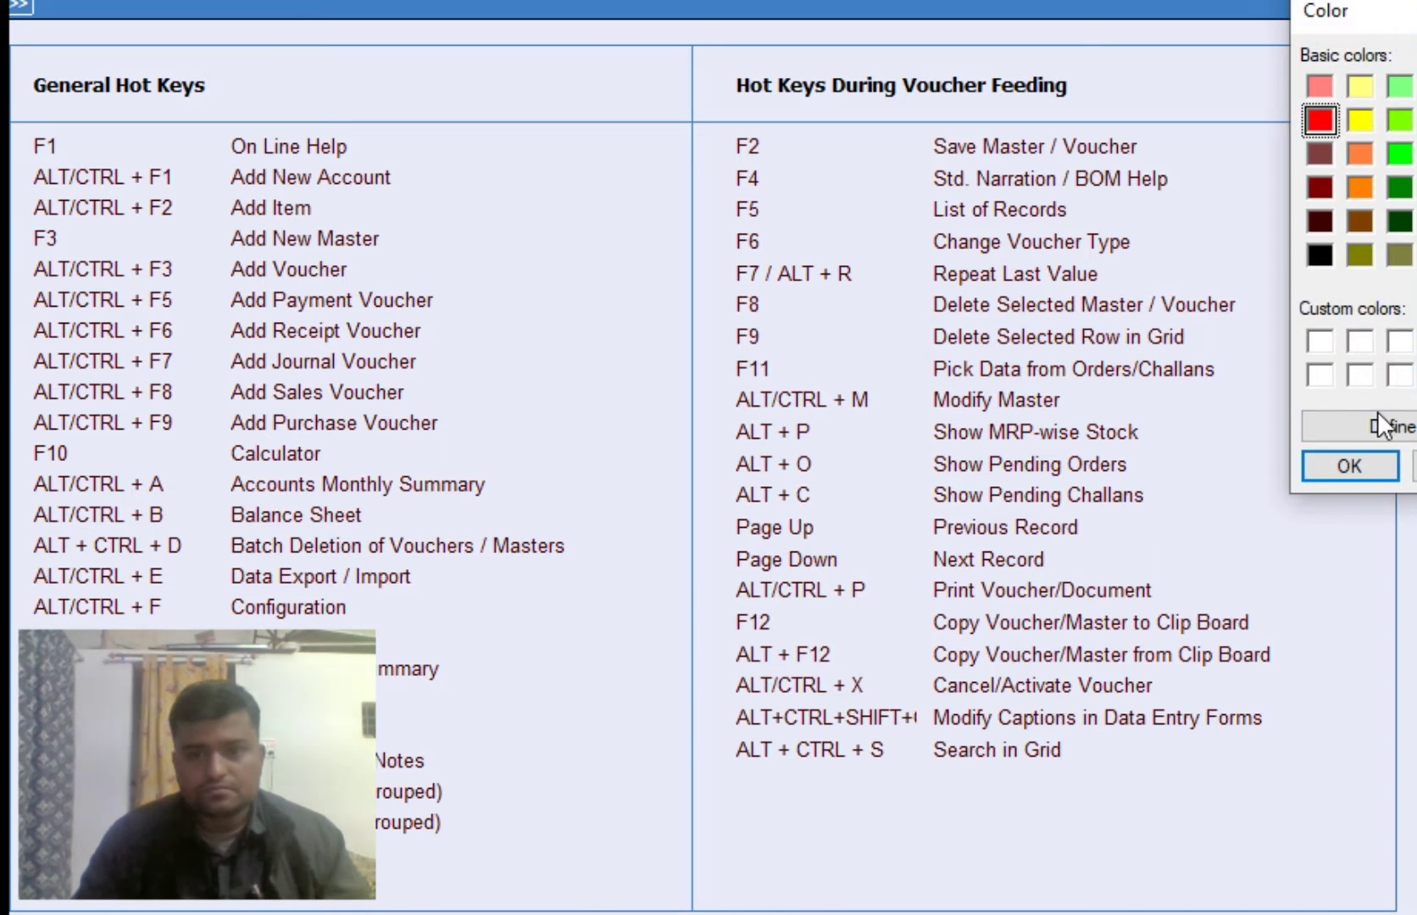
{"action": "left_click", "coordinate": [1351, 465]}
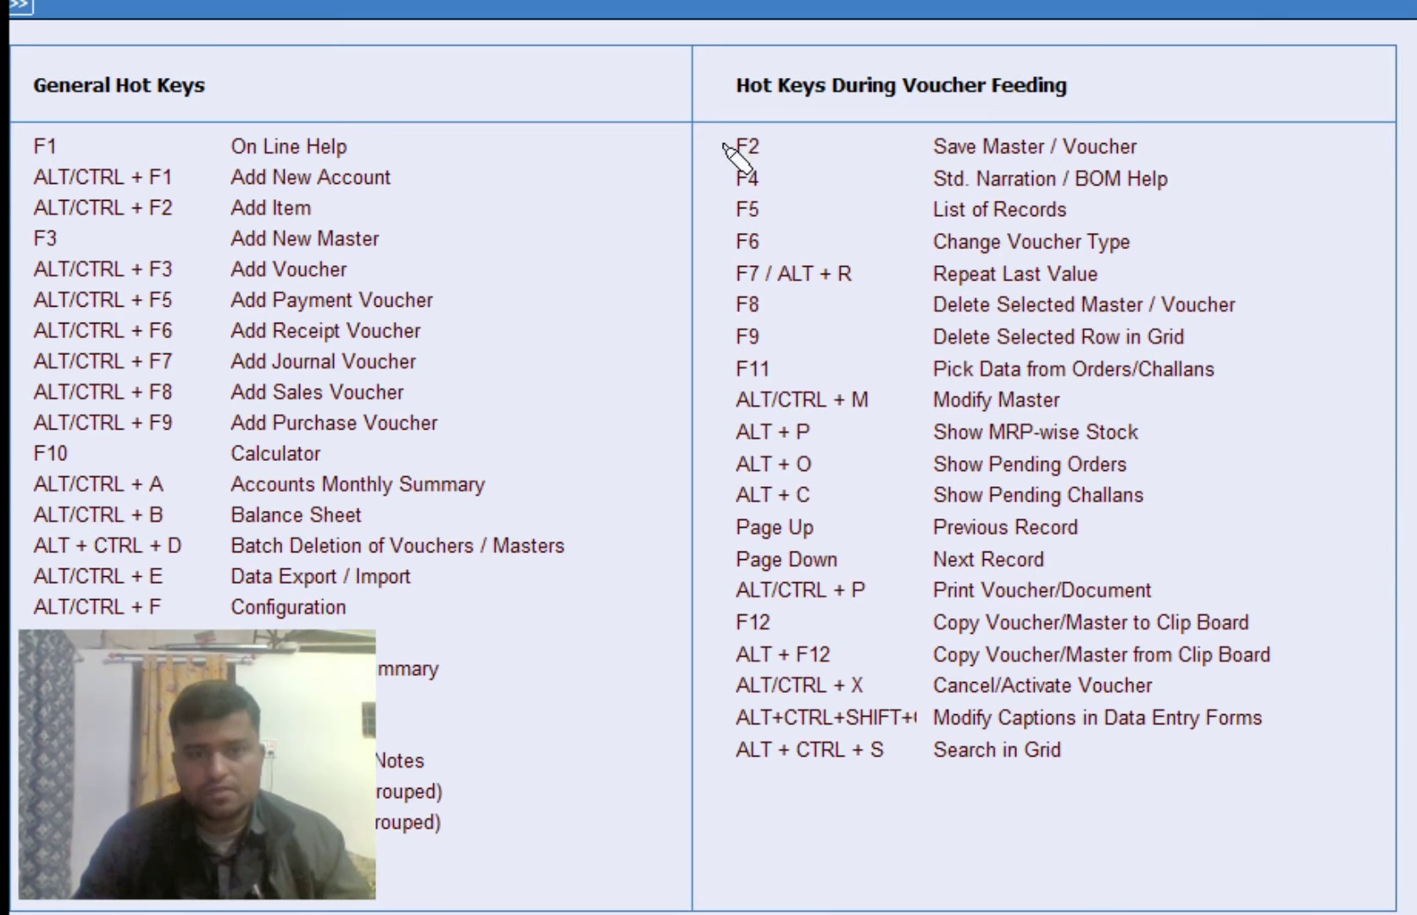
{"action": "left_click_drag", "start_coordinate": [716, 144], "coordinate": [1167, 154]}
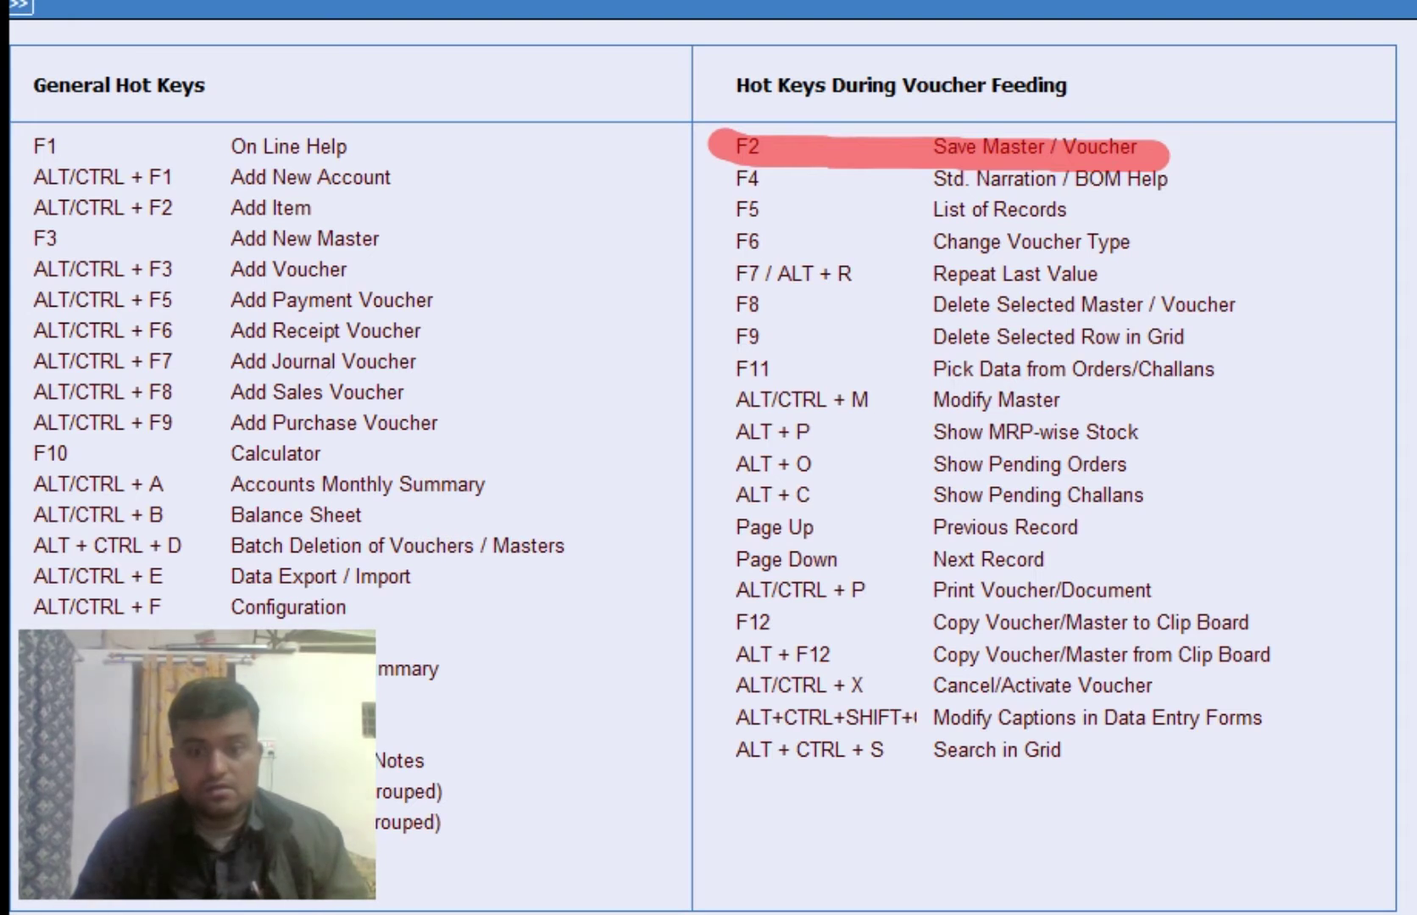
Switch to Notepad and replace the F2 note with "F9 = DELETE LINE".
{"action": "key", "text": "alt+Tab"}
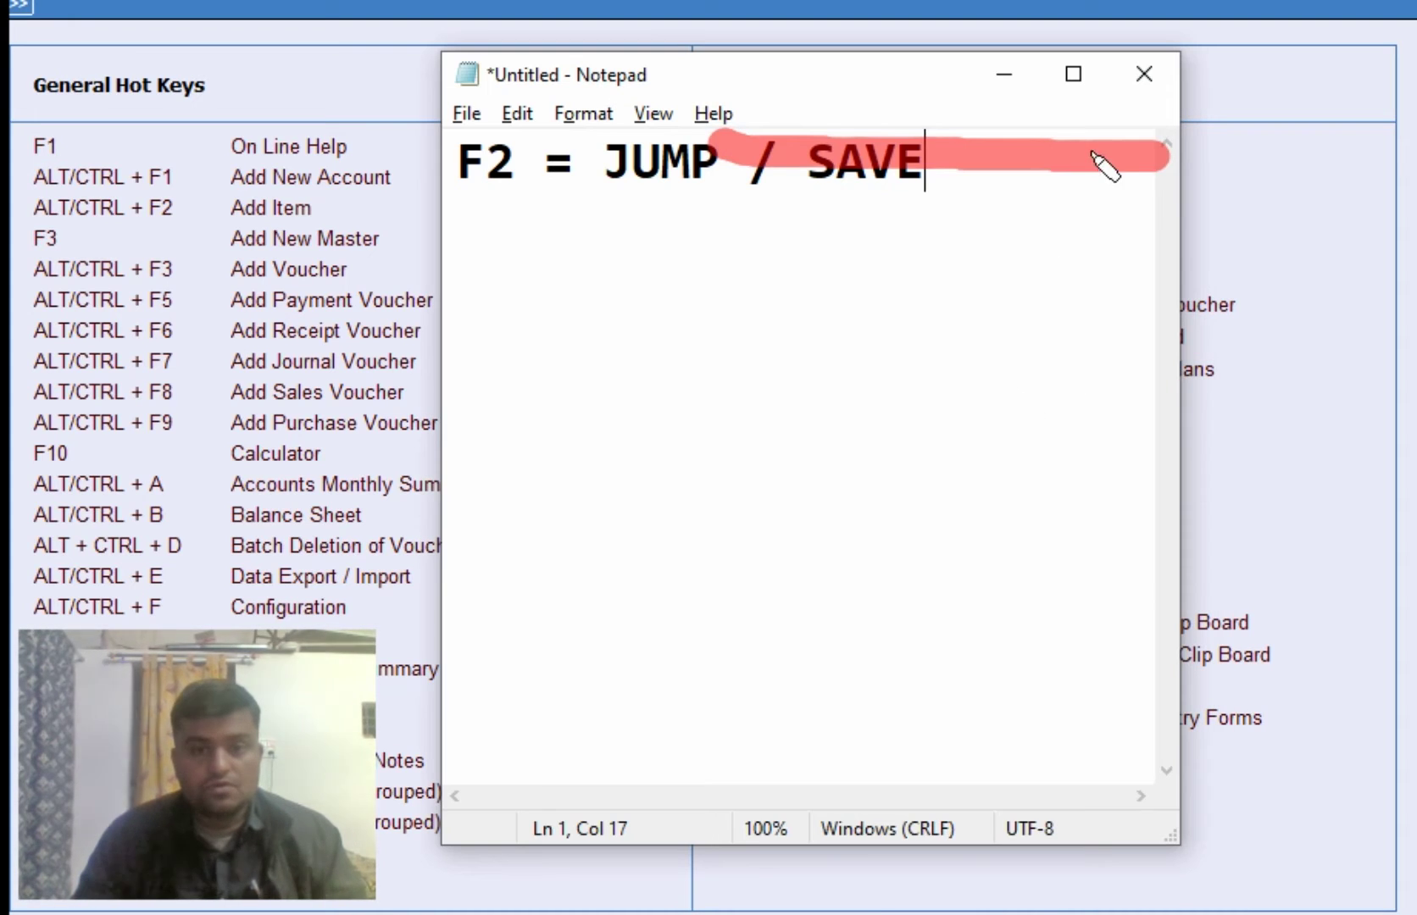
{"action": "key", "text": "alt+Tab"}
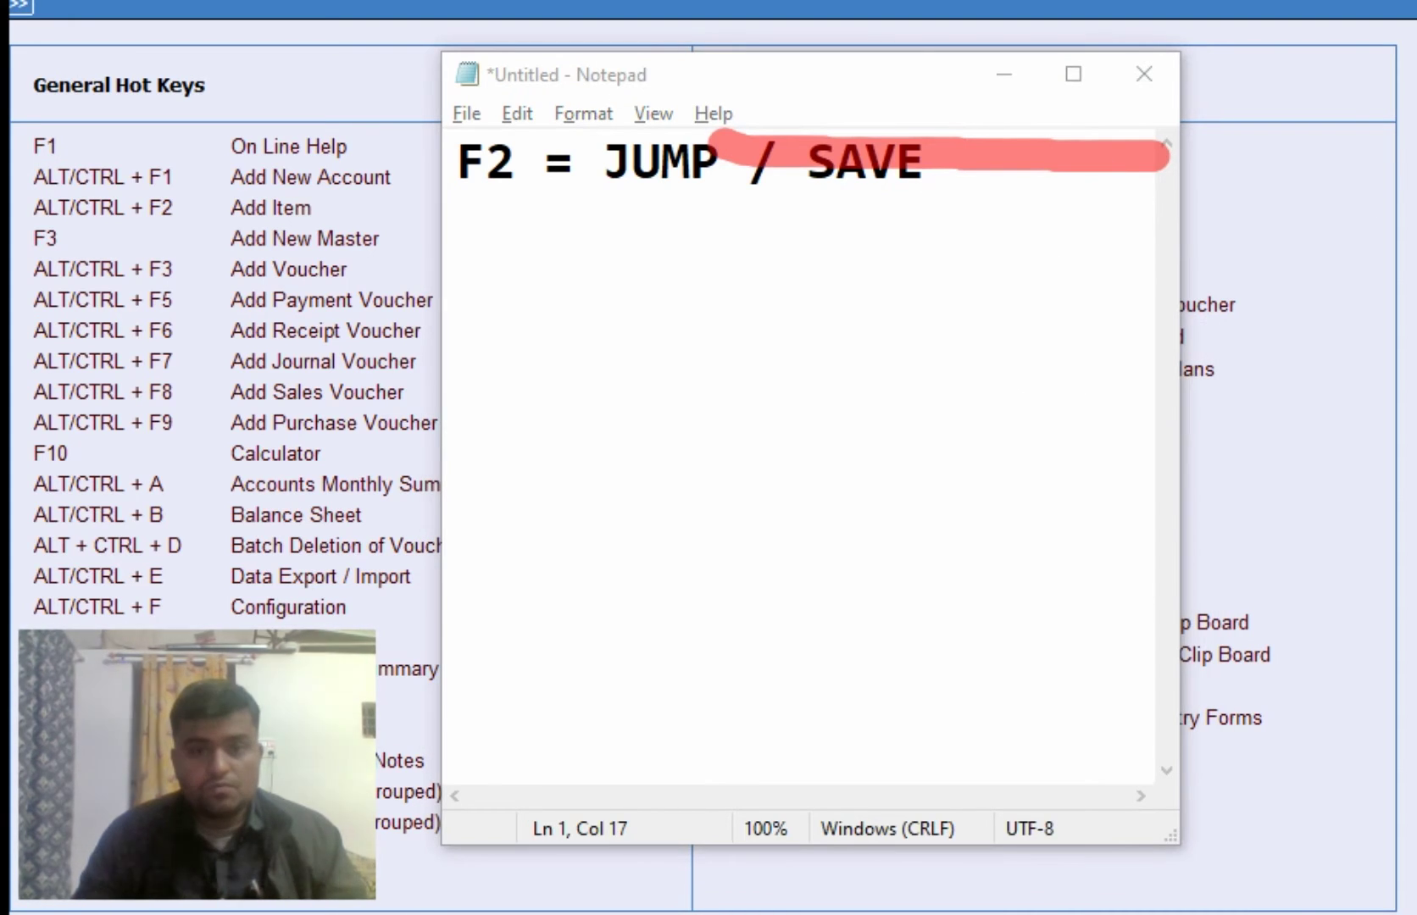
{"action": "left_click_drag", "start_coordinate": [958, 208], "coordinate": [200, 150]}
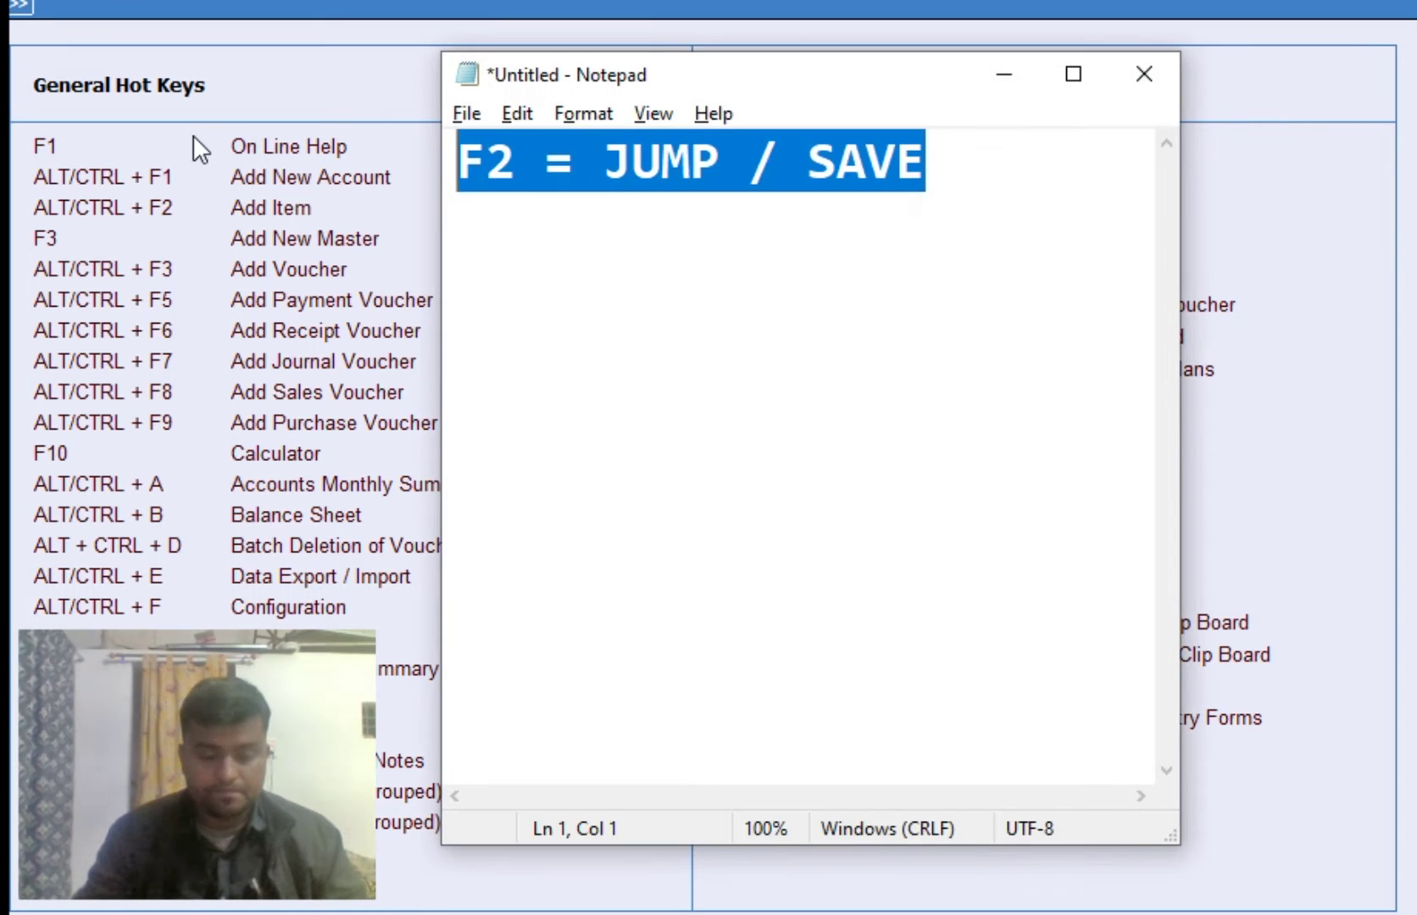
{"action": "type", "text": "F"}
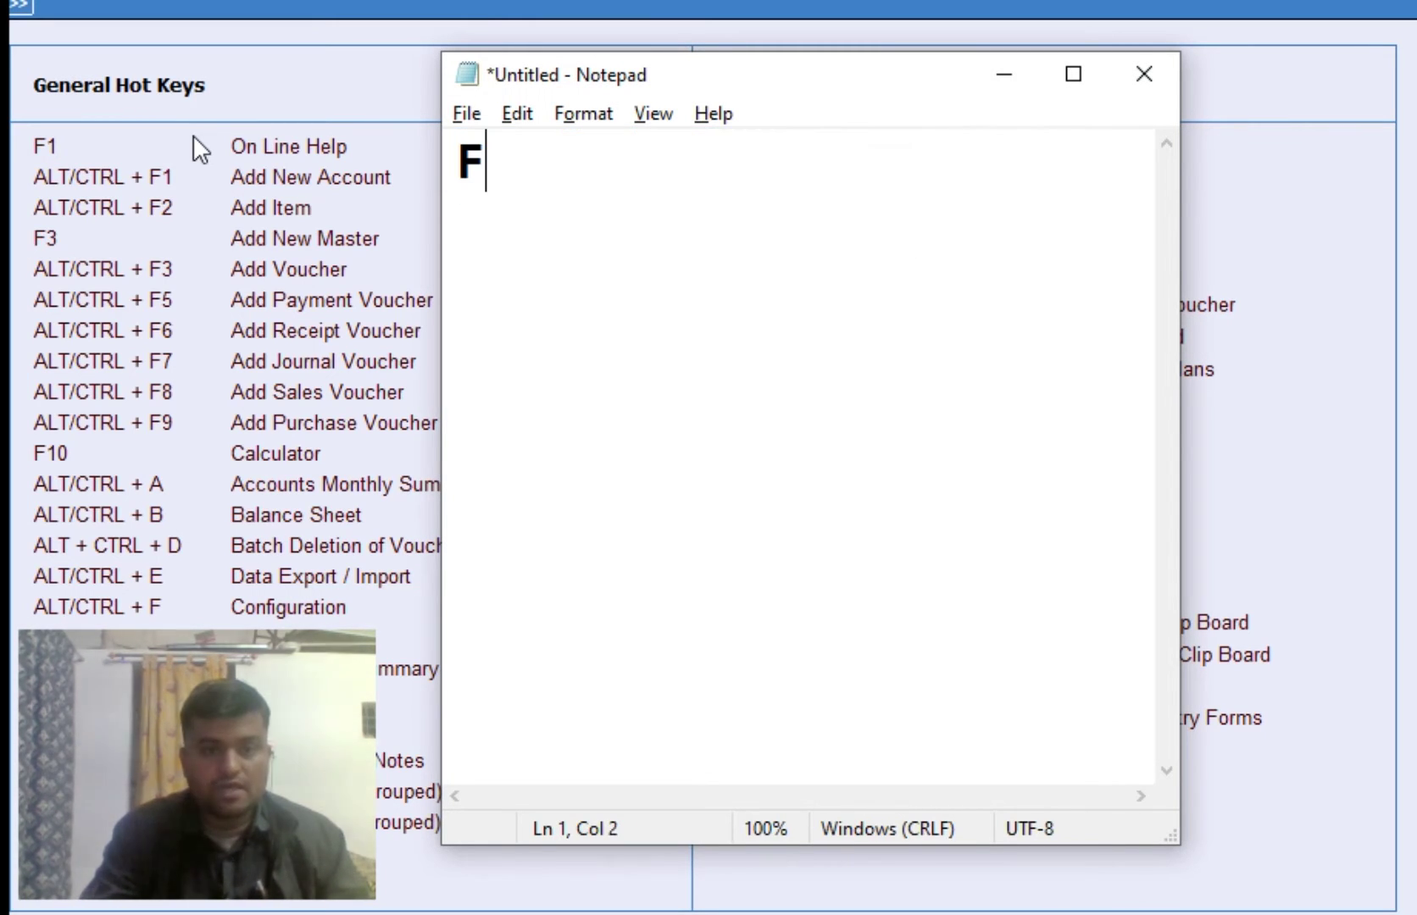
{"action": "type", "text": "9 = "}
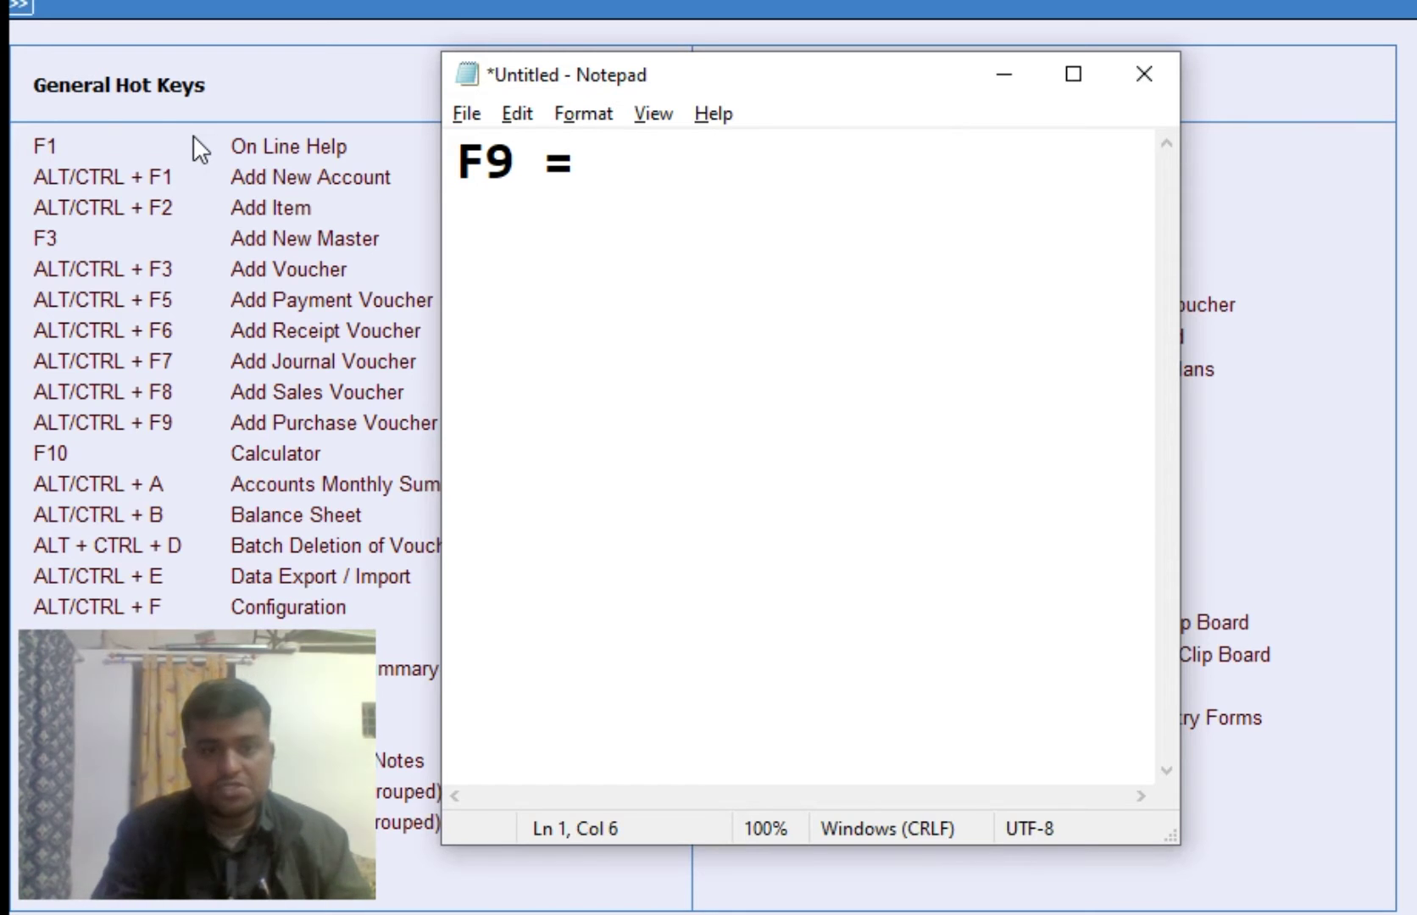
{"action": "type", "text": "DELETE LINE"}
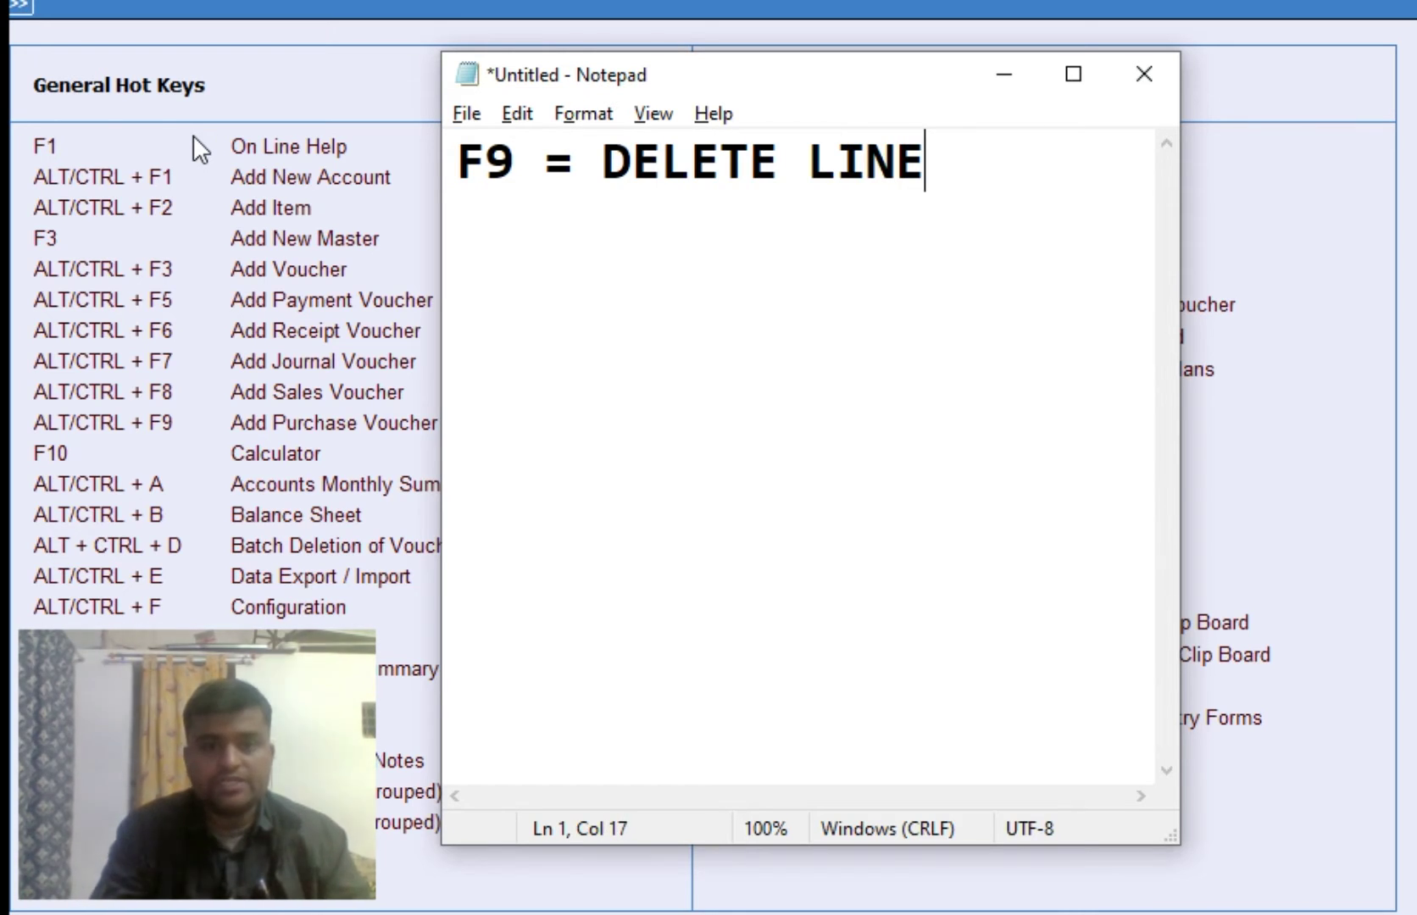
Switch back to BUSY, close the hot key list and start adding a new sales voucher.
{"action": "key", "text": "alt+Tab"}
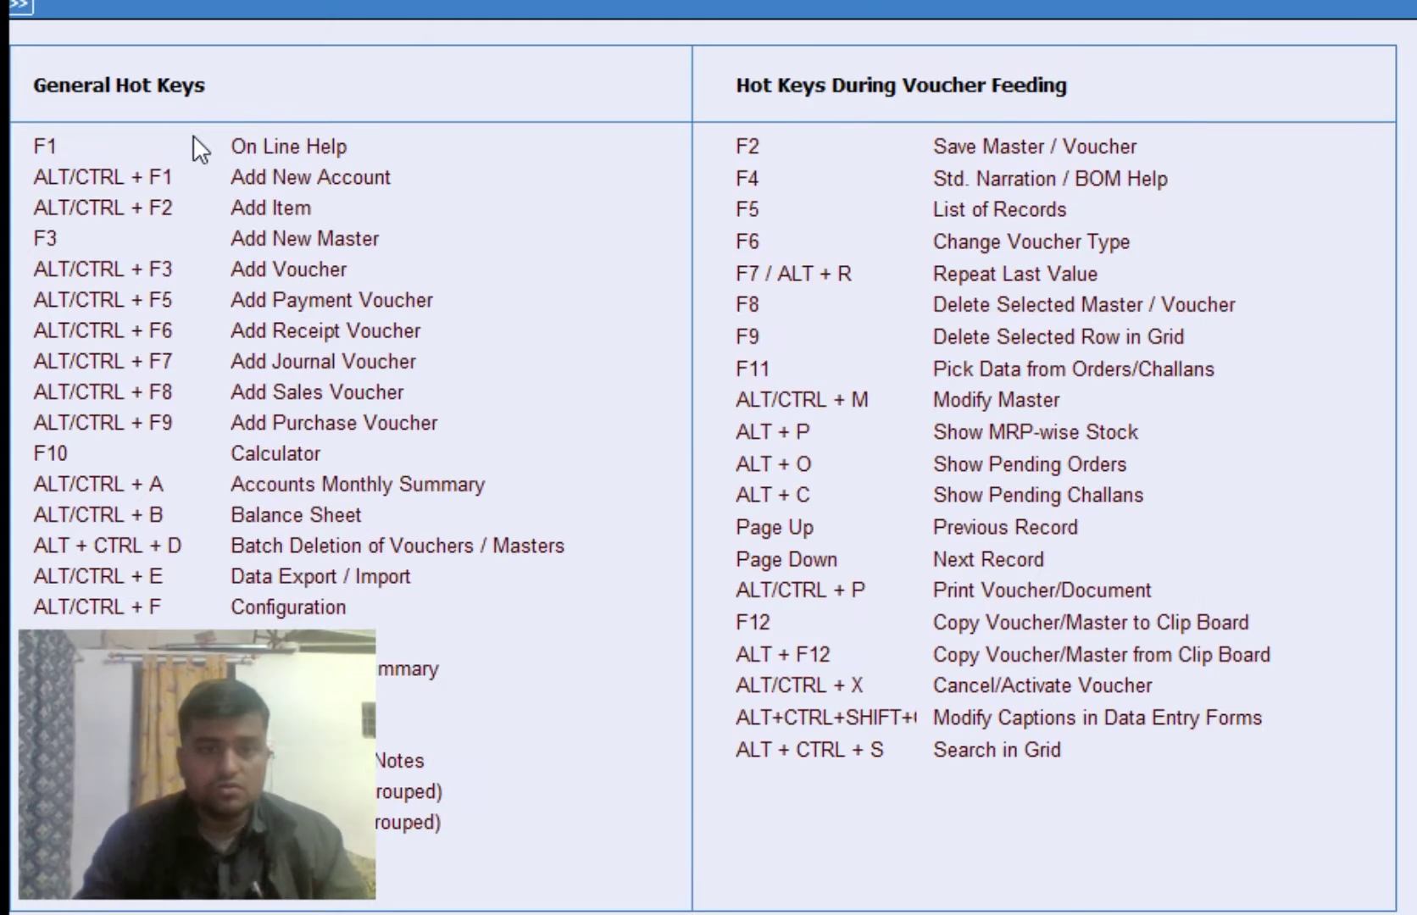
{"action": "key", "text": "Escape"}
{"action": "key", "text": "Left"}
{"action": "key", "text": "Left"}
{"action": "key", "text": "Left"}
{"action": "key", "text": "Left"}
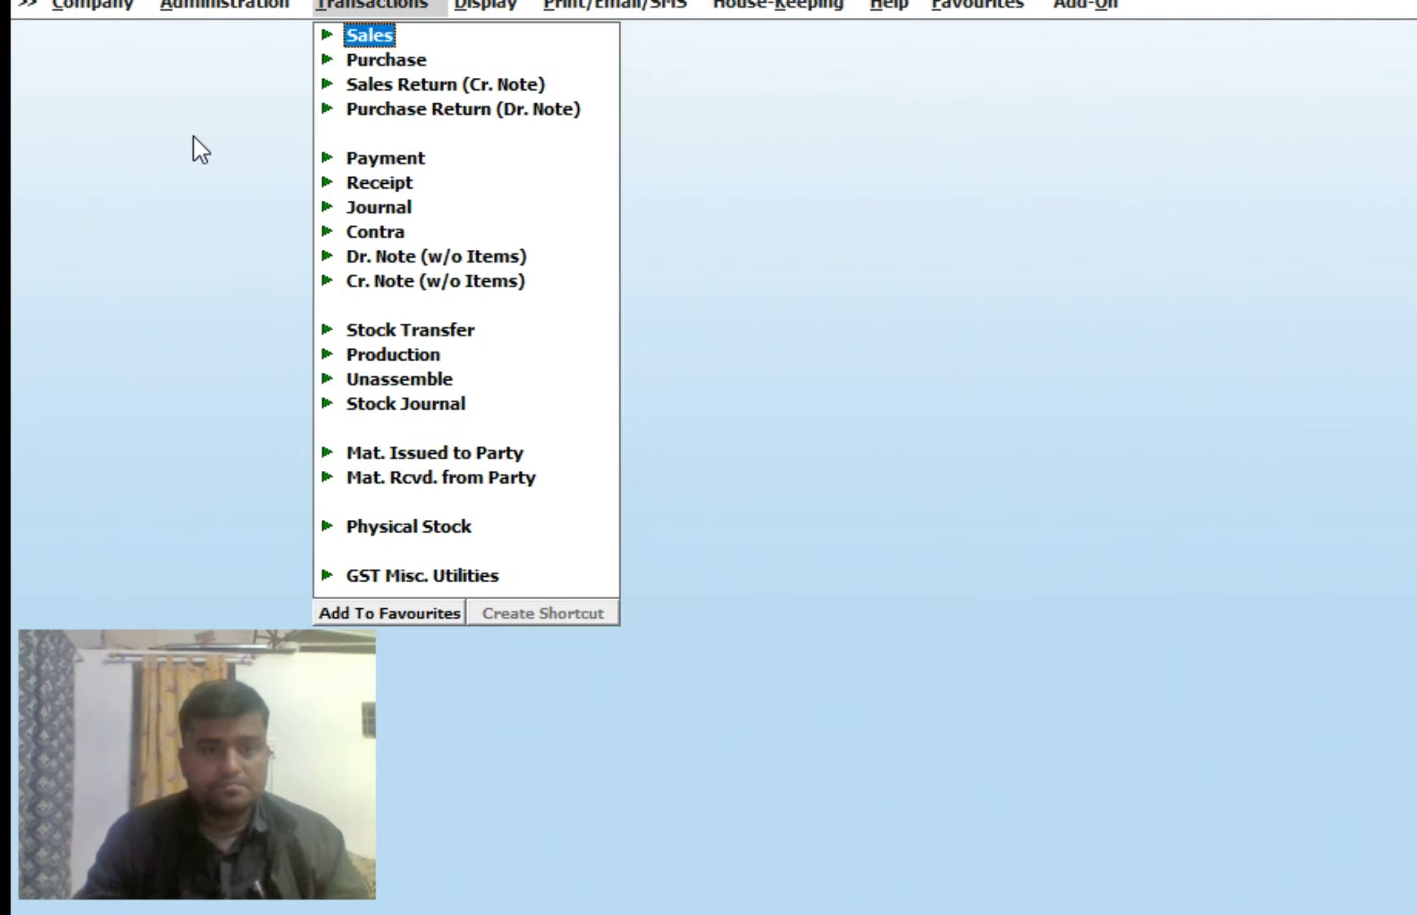
{"action": "key", "text": "Return"}
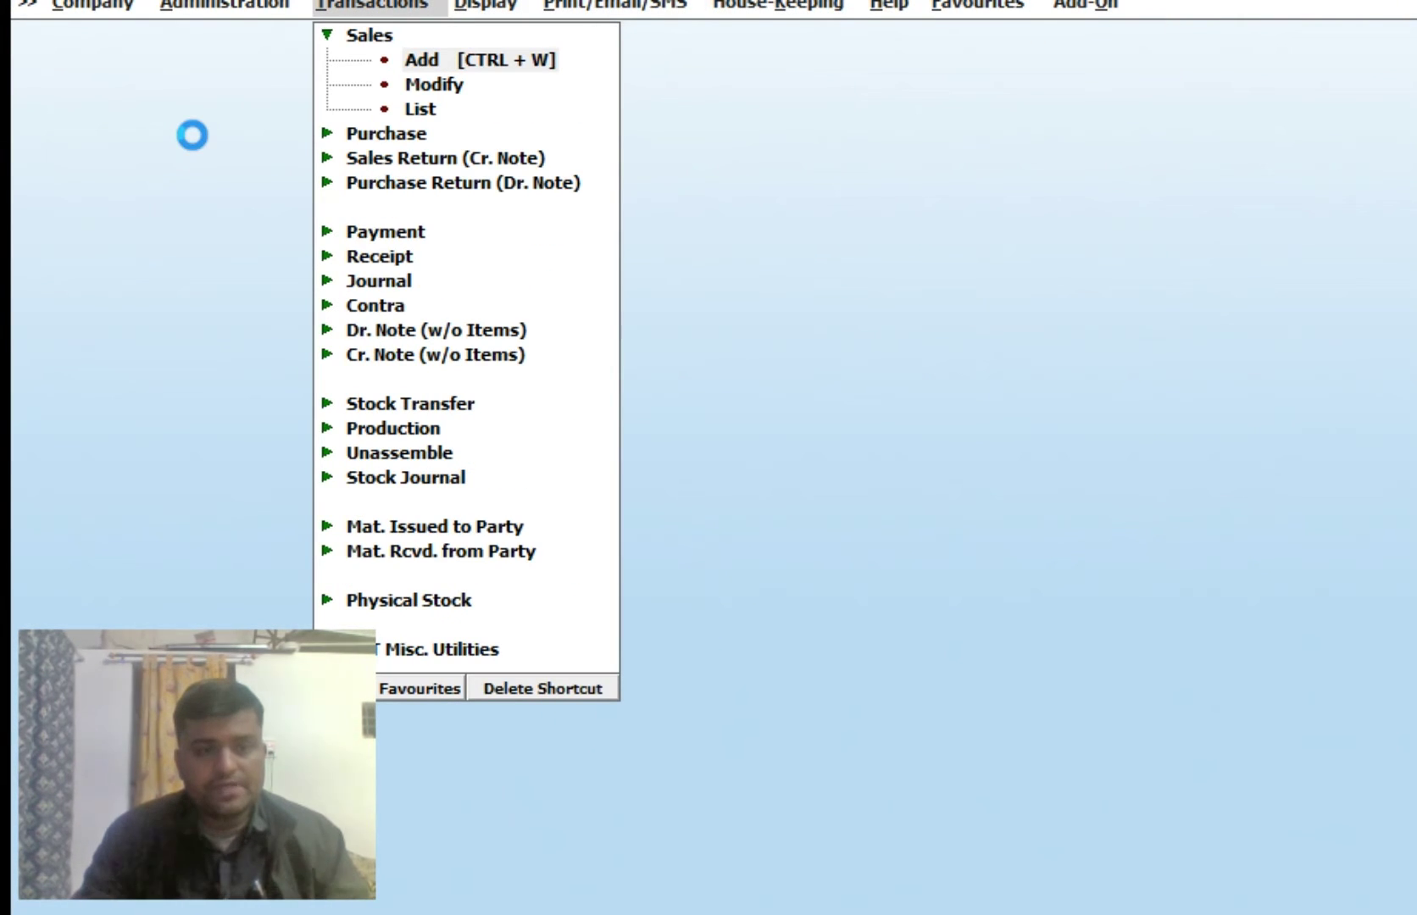
{"action": "key", "text": "Return"}
Fill the header with series Main, sale type I/GST-MultiRate, party ABC COMPANY, DELHI and material centre Main Store.
{"action": "key", "text": "Return"}
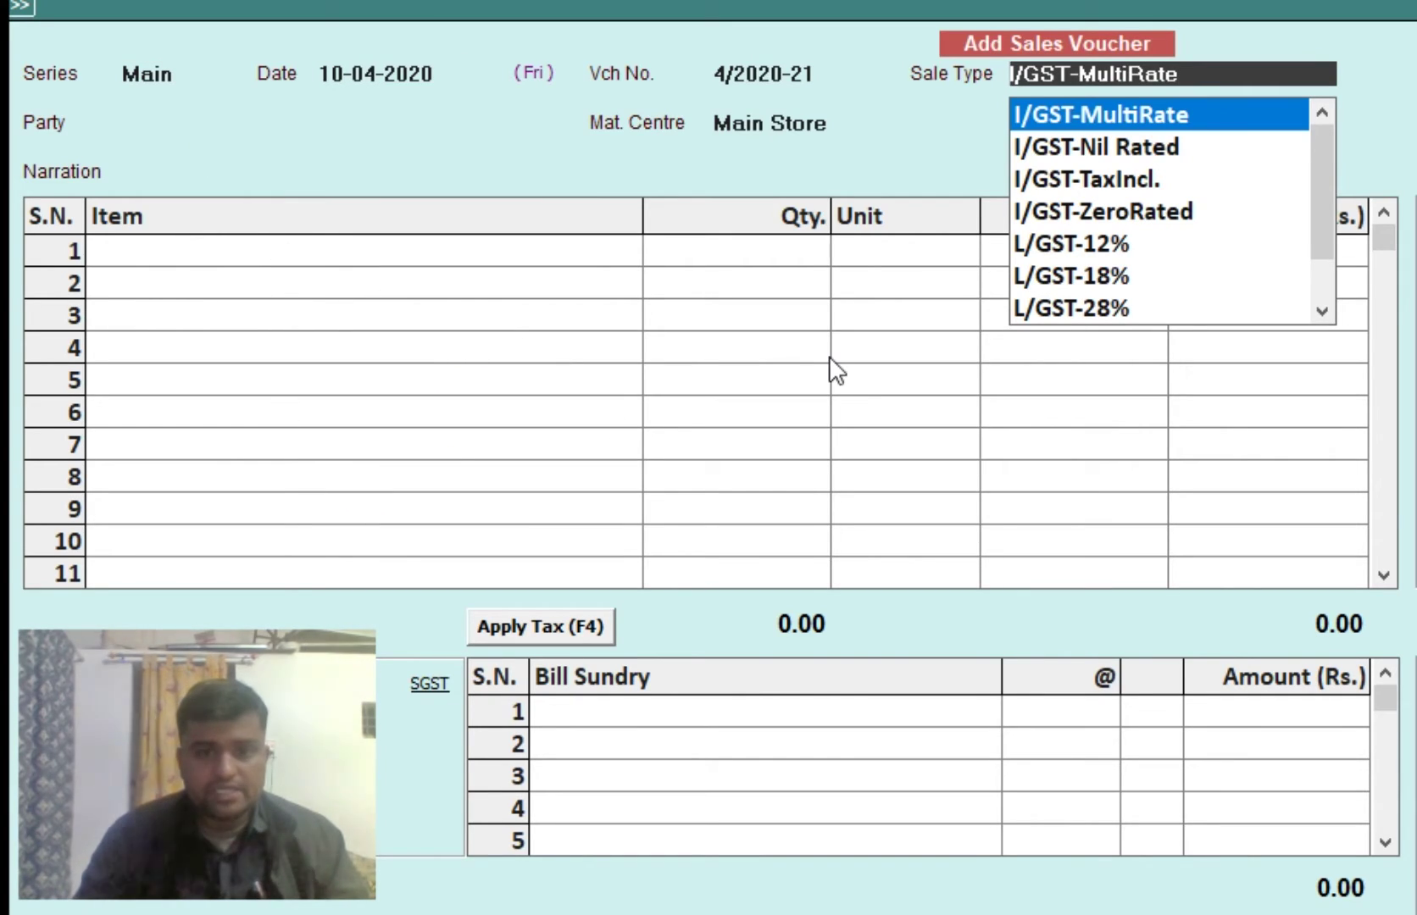
{"action": "key", "text": "Return"}
{"action": "key", "text": "Return"}
{"action": "key", "text": "Return"}
{"action": "key", "text": "Return"}
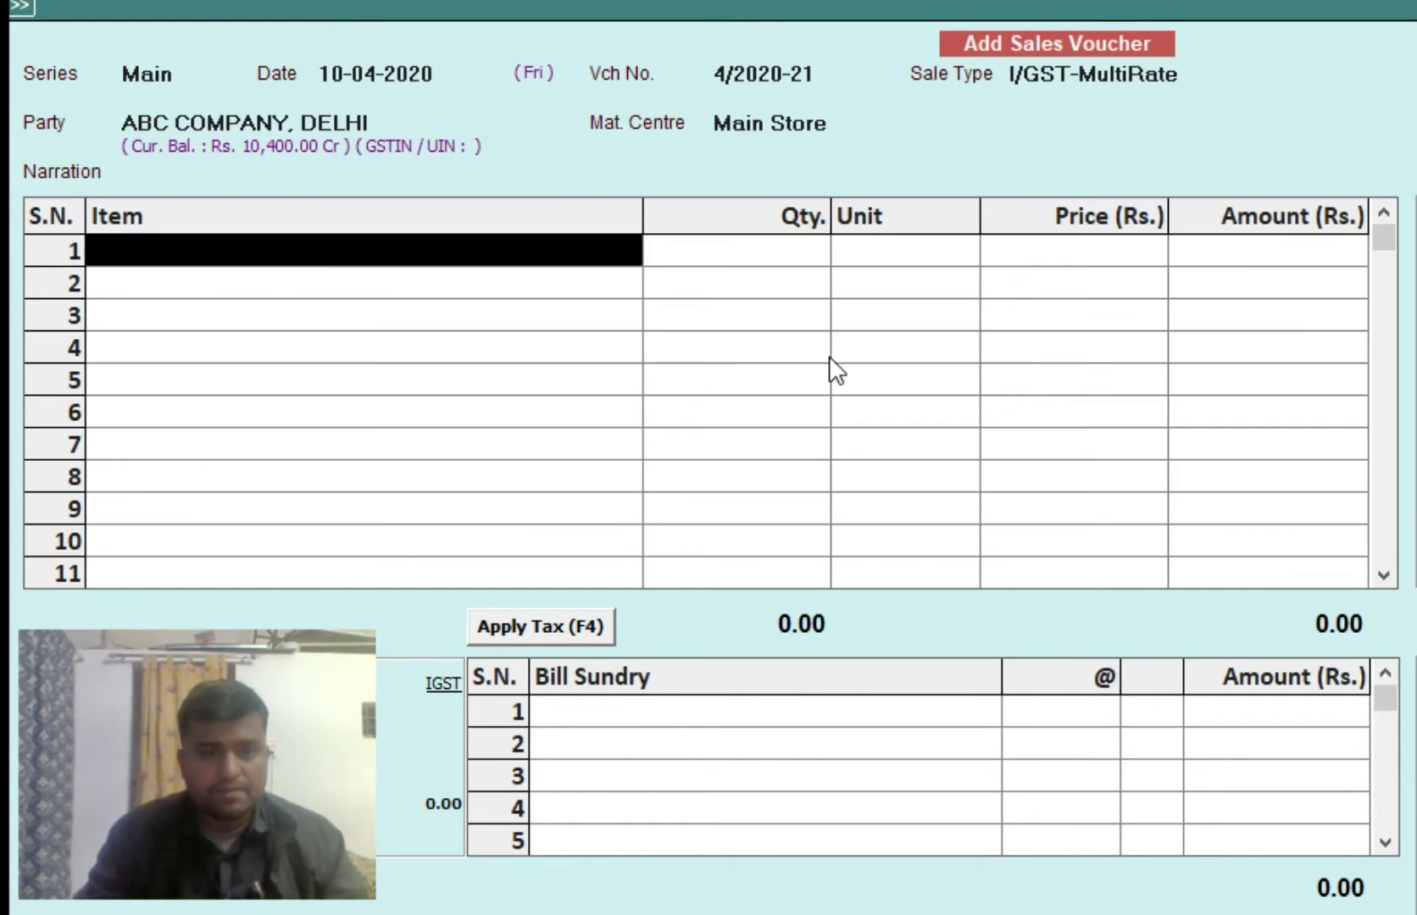
Enter Iteam 28 % in the first item row with quantity 1, unit Pcs. and price 100.
{"action": "type", "text": "ITE"}
{"action": "key", "text": "Return"}
{"action": "type", "text": "1"}
{"action": "key", "text": "Return"}
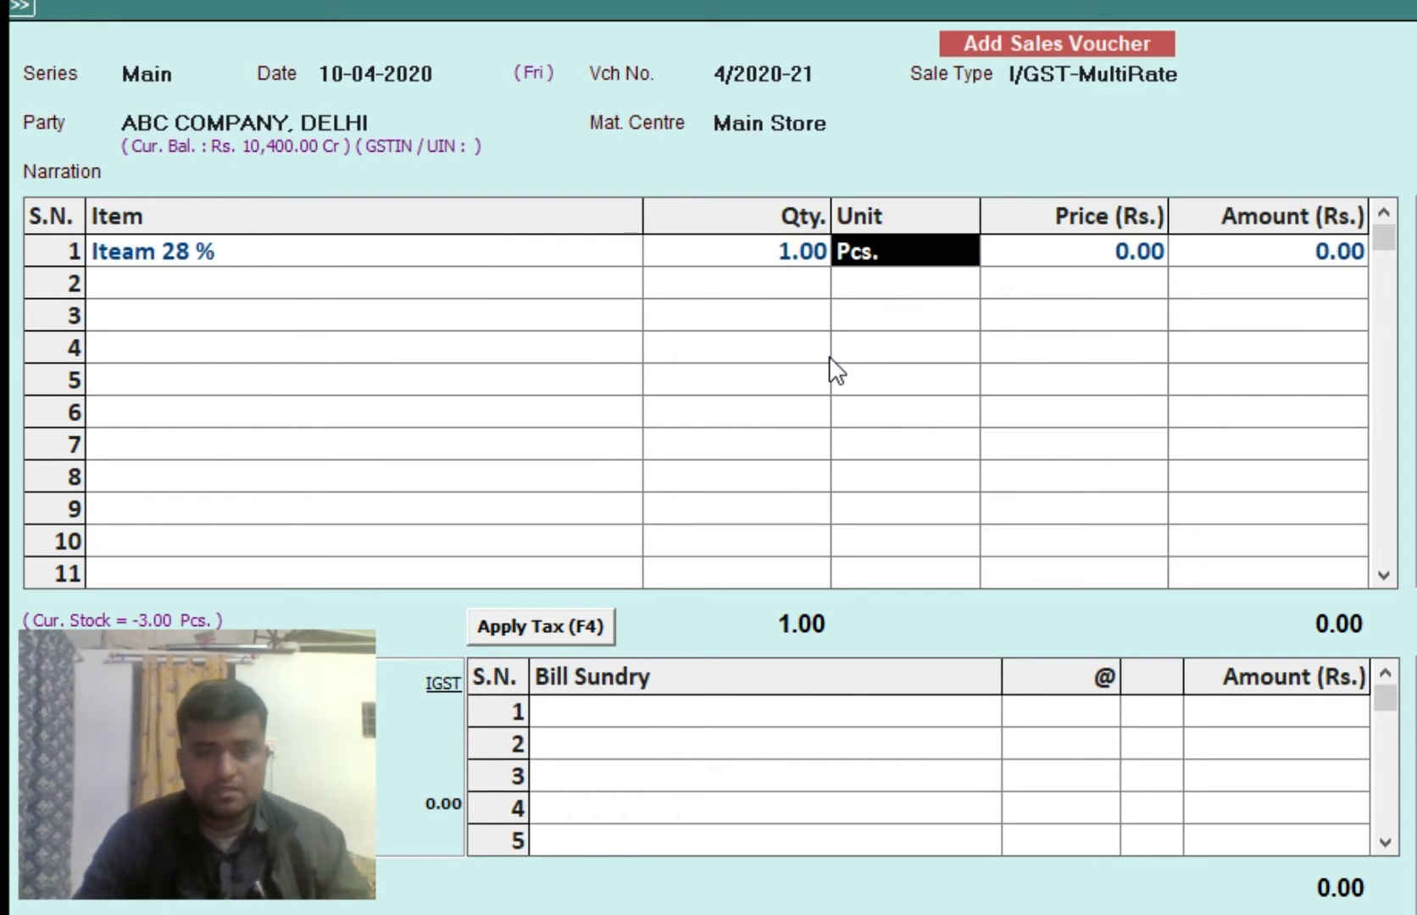
{"action": "key", "text": "Return"}
{"action": "type", "text": "100"}
{"action": "key", "text": "Return"}
{"action": "key", "text": "Return"}
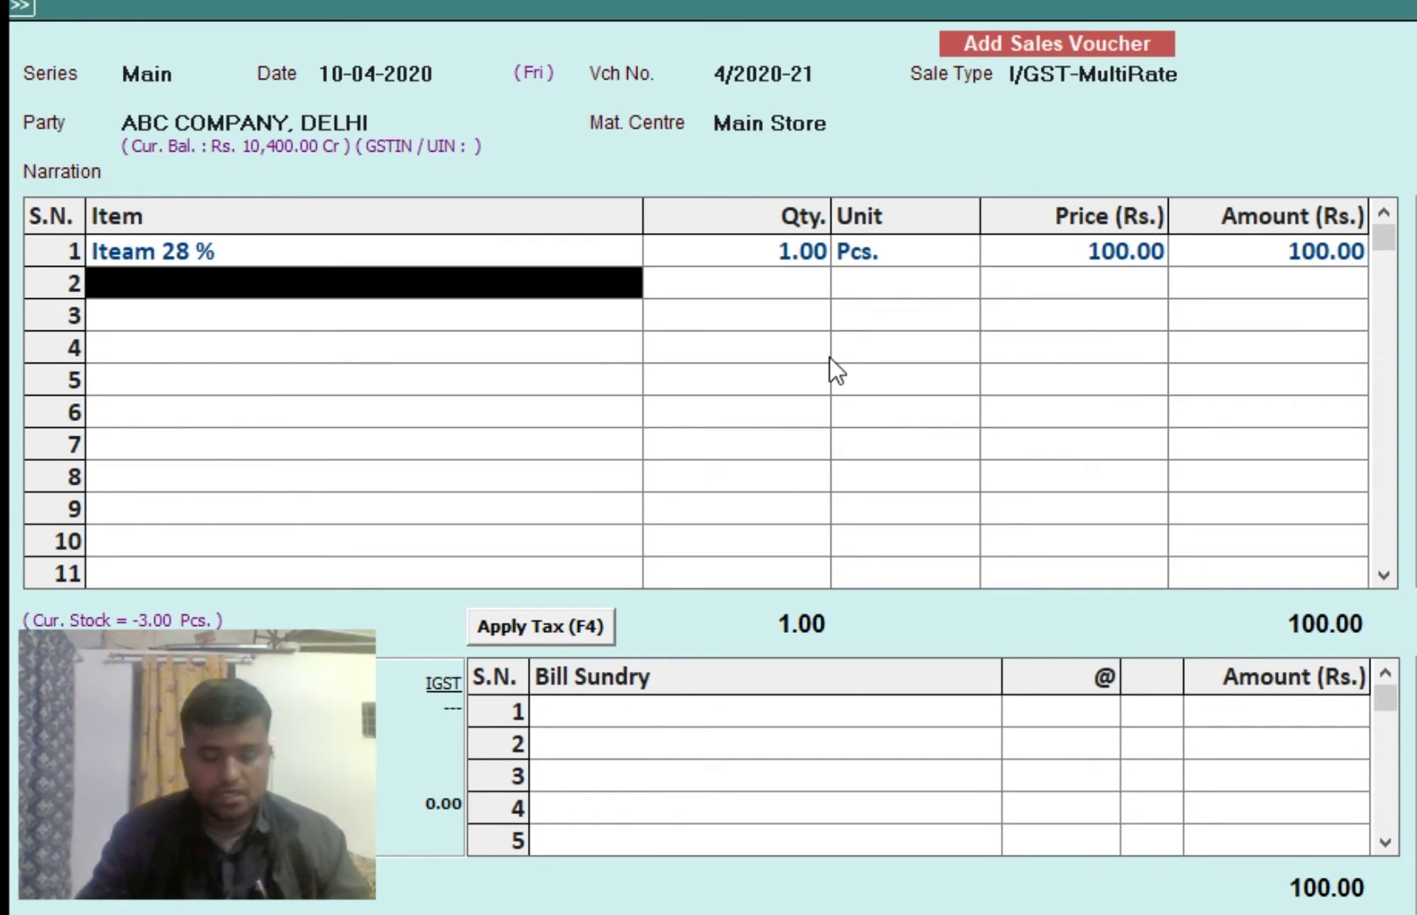
Add Iteam 28 % again in the second item row with quantity 1 and price 100.
{"action": "type", "text": "iTE"}
{"action": "key", "text": "Return"}
{"action": "type", "text": "1"}
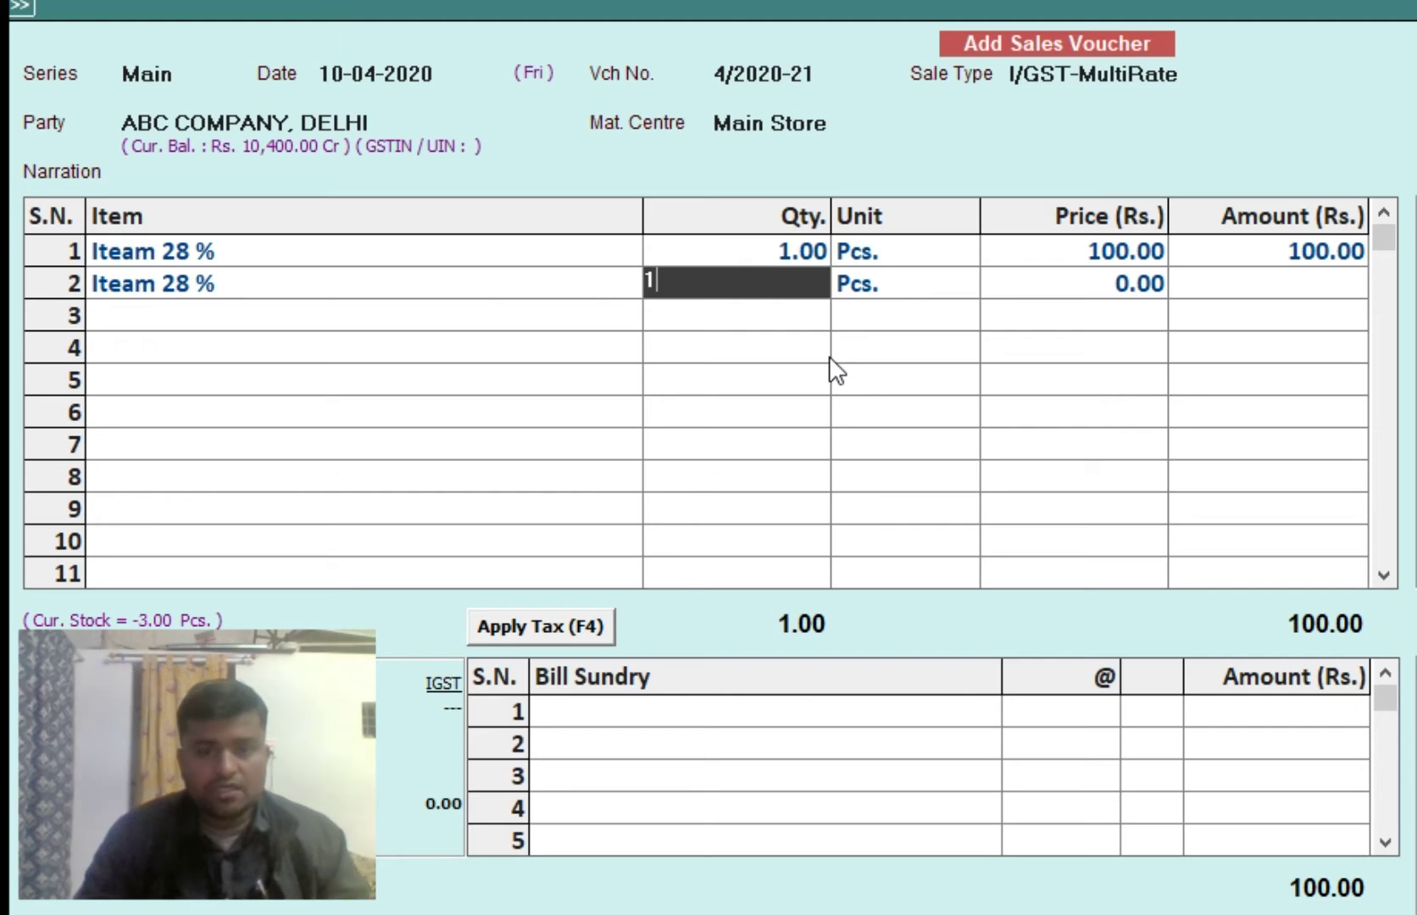
{"action": "key", "text": "Return"}
{"action": "key", "text": "Return"}
{"action": "type", "text": "100"}
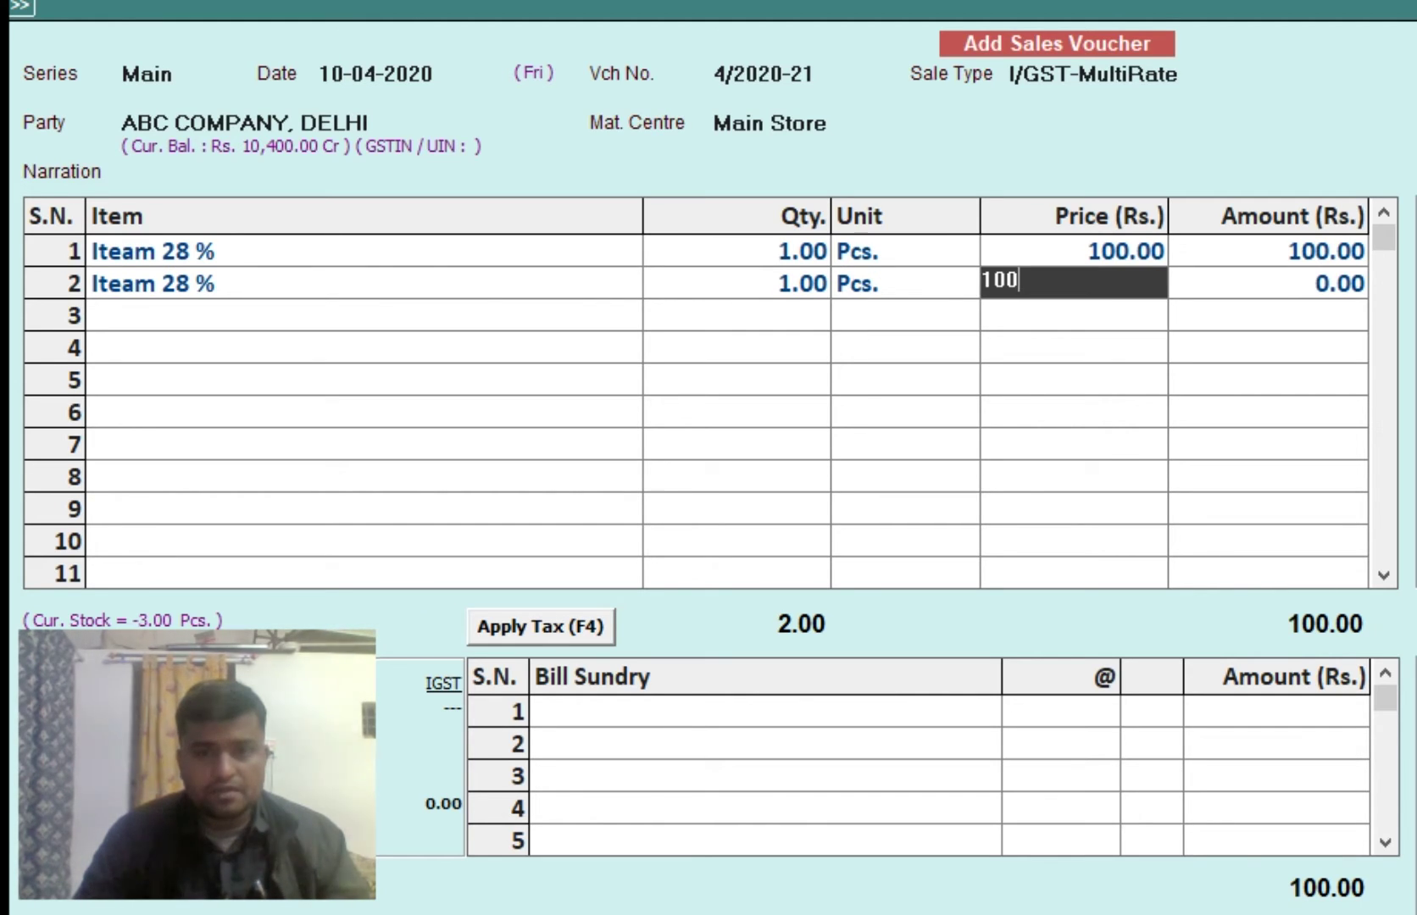
{"action": "key", "text": "Return"}
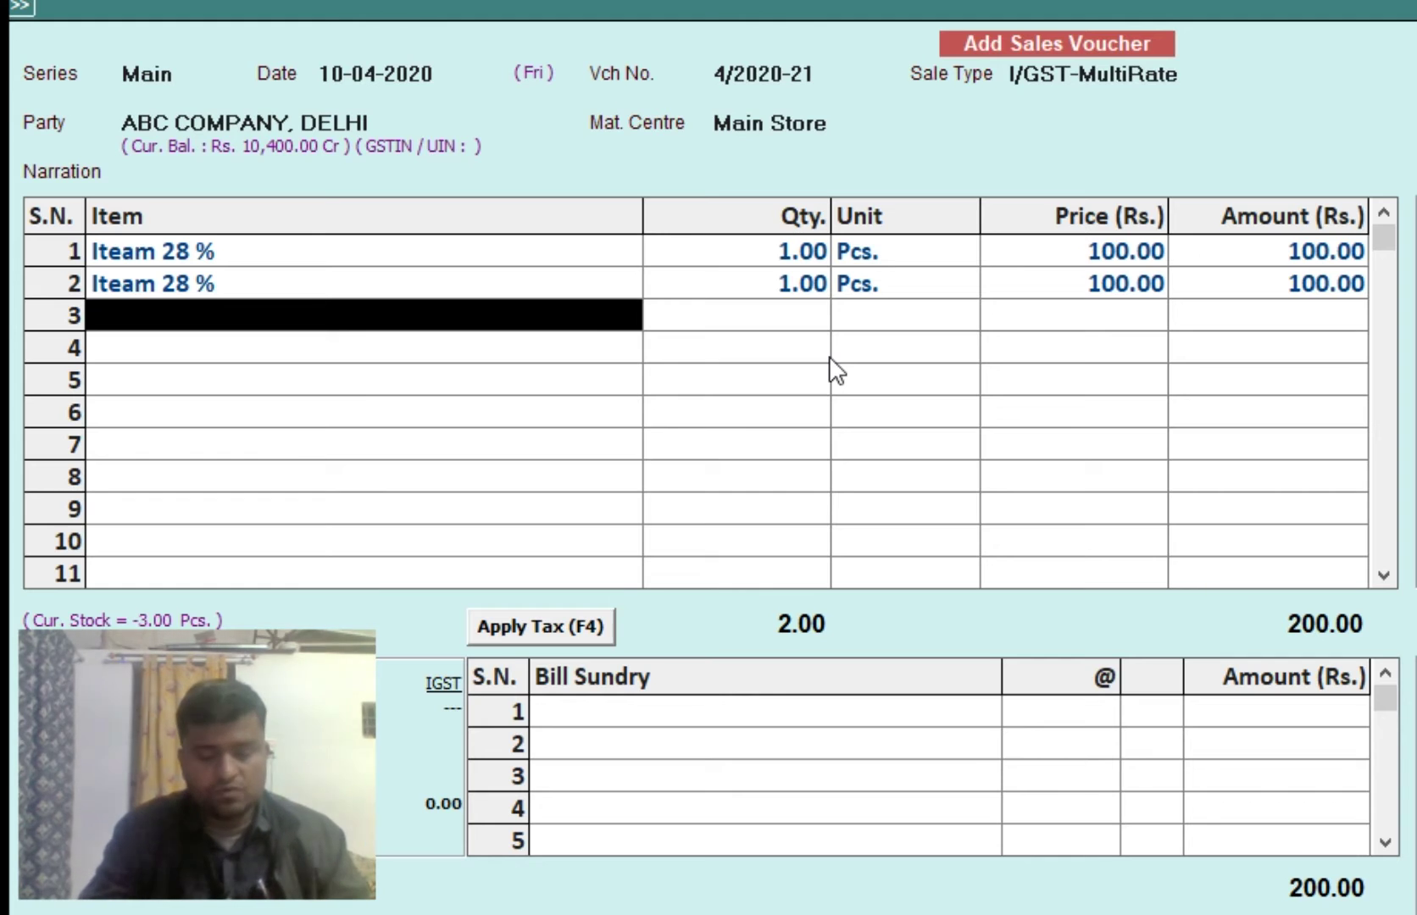
Enter Moniter in the third item row without a quantity and delete that row again.
{"action": "type", "text": "m"}
{"action": "key", "text": "Return"}
{"action": "key", "text": "Escape"}
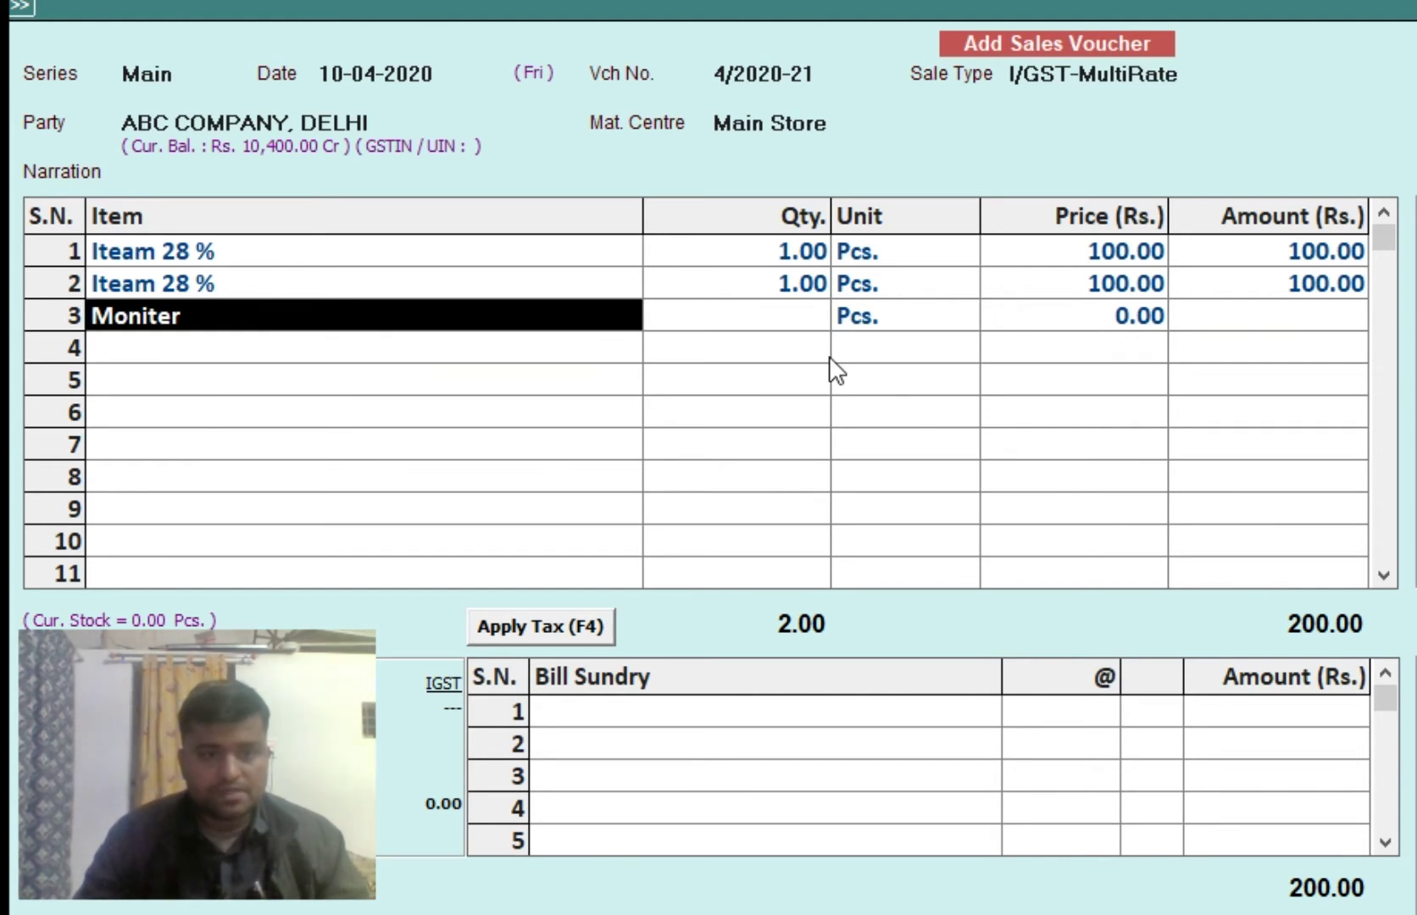
{"action": "key", "text": "BackSpace"}
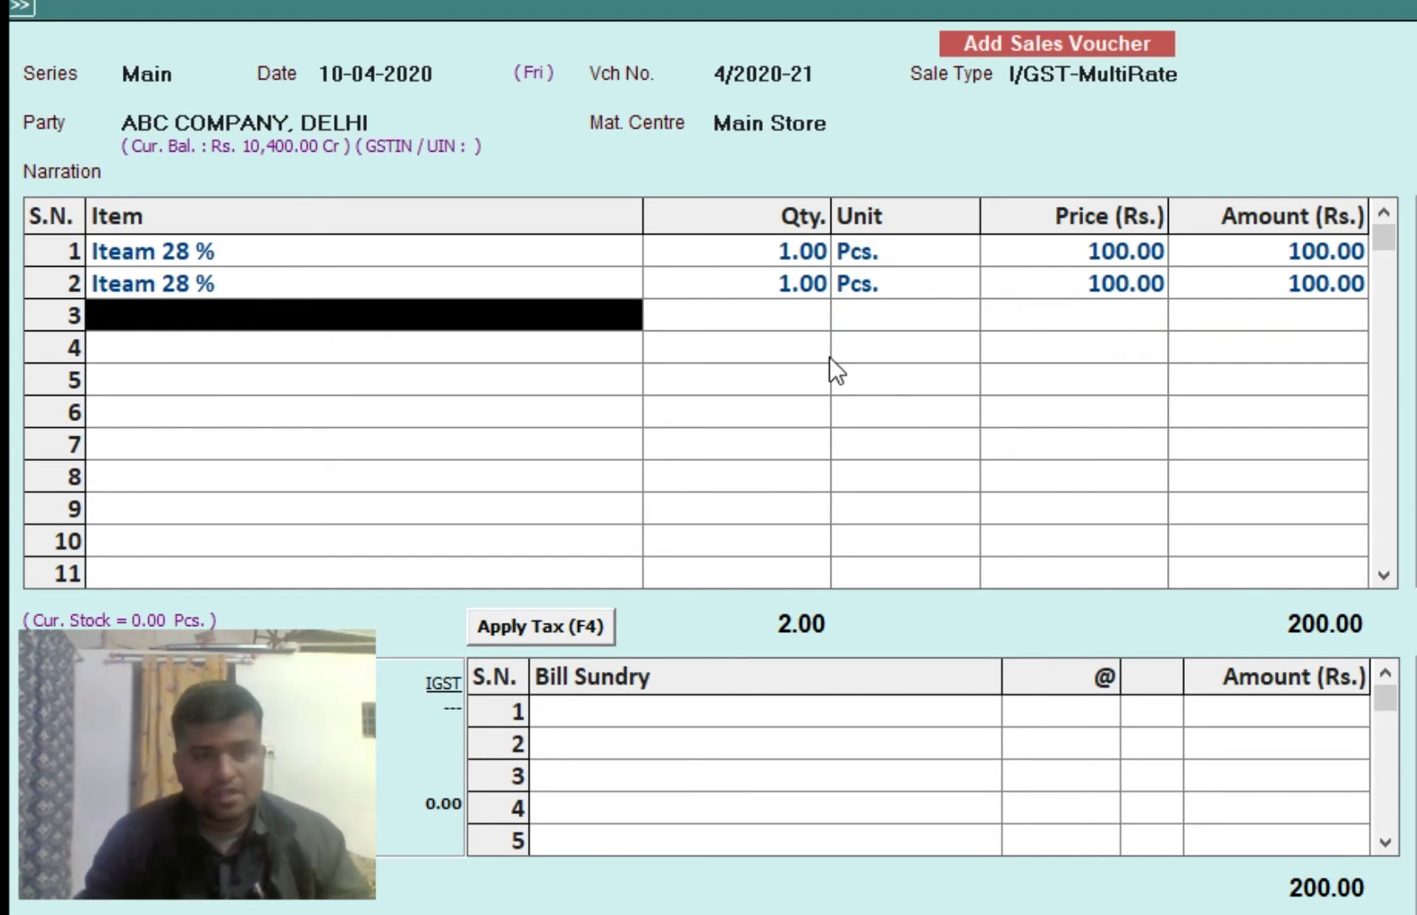
{"action": "key", "text": "Return"}
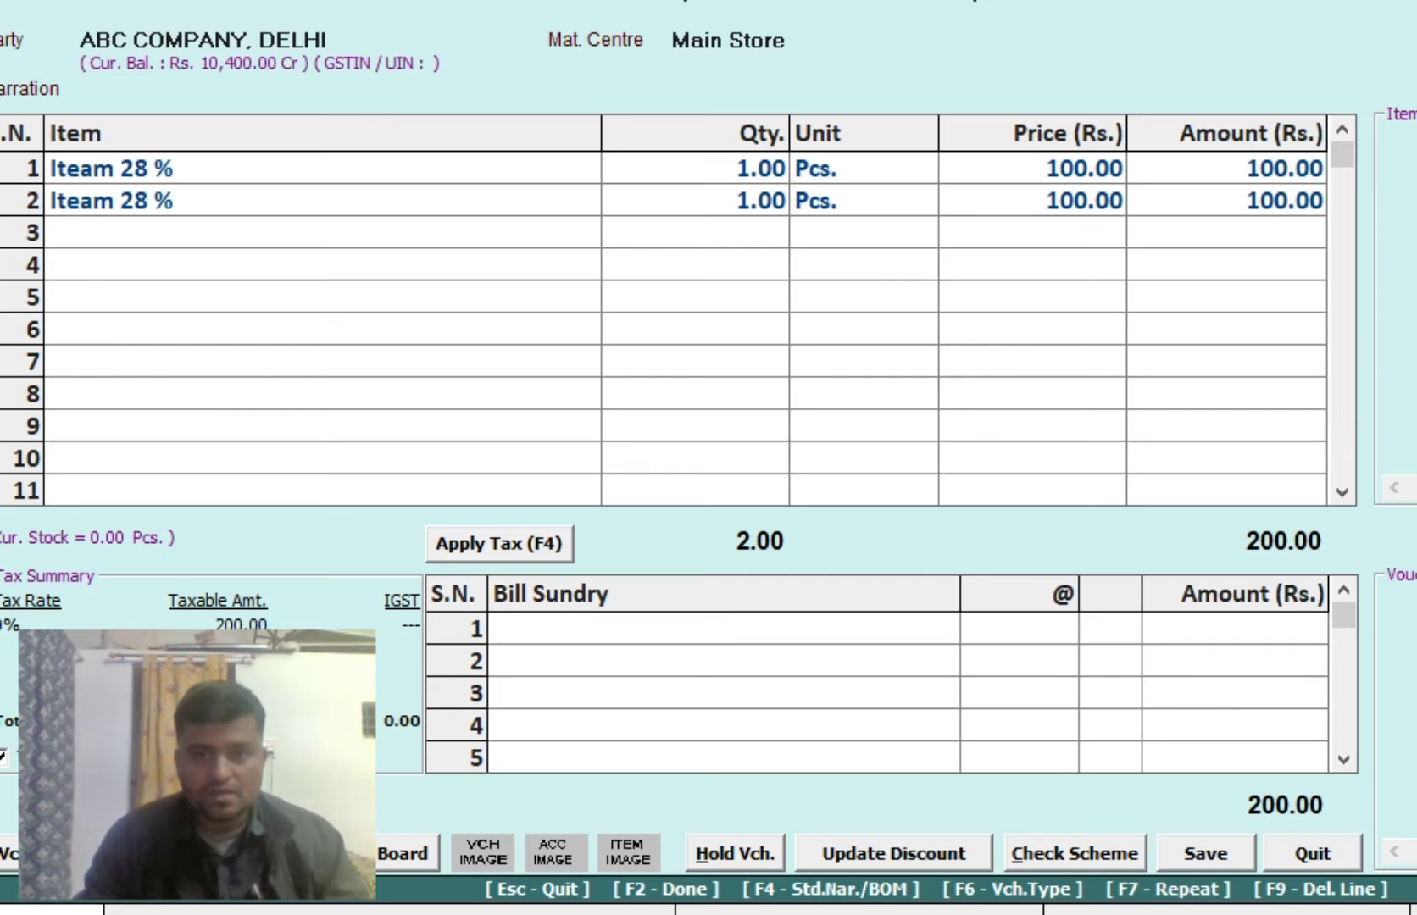
{"action": "left_click", "coordinate": [322, 232]}
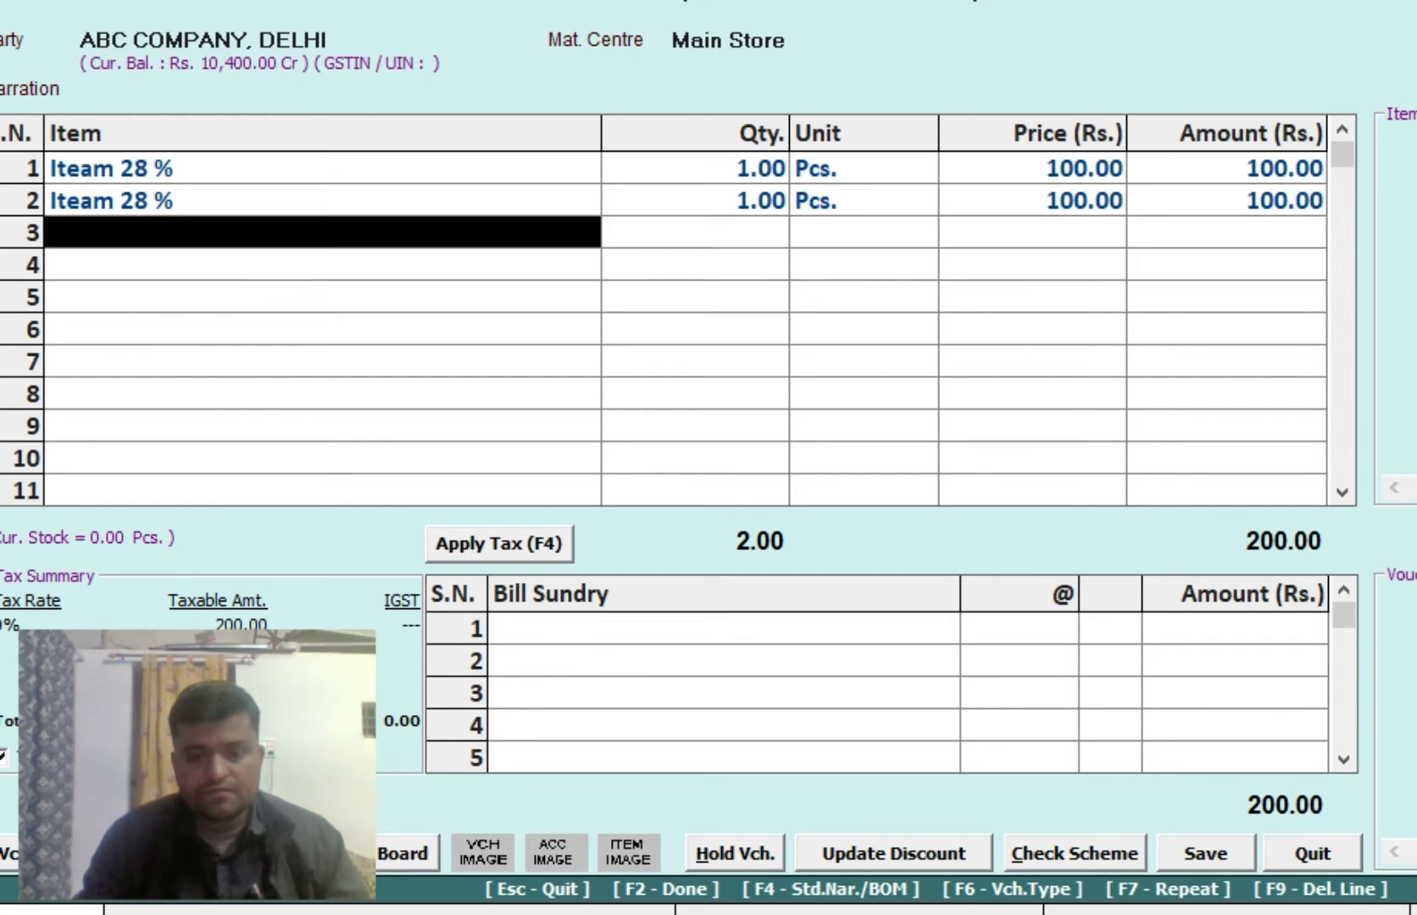
Switch to Notepad and replace the F9 note with "F8 = DELETE VOUCHER".
{"action": "key", "text": "alt+Tab"}
{"action": "left_click_drag", "start_coordinate": [824, 80], "coordinate": [398, 149]}
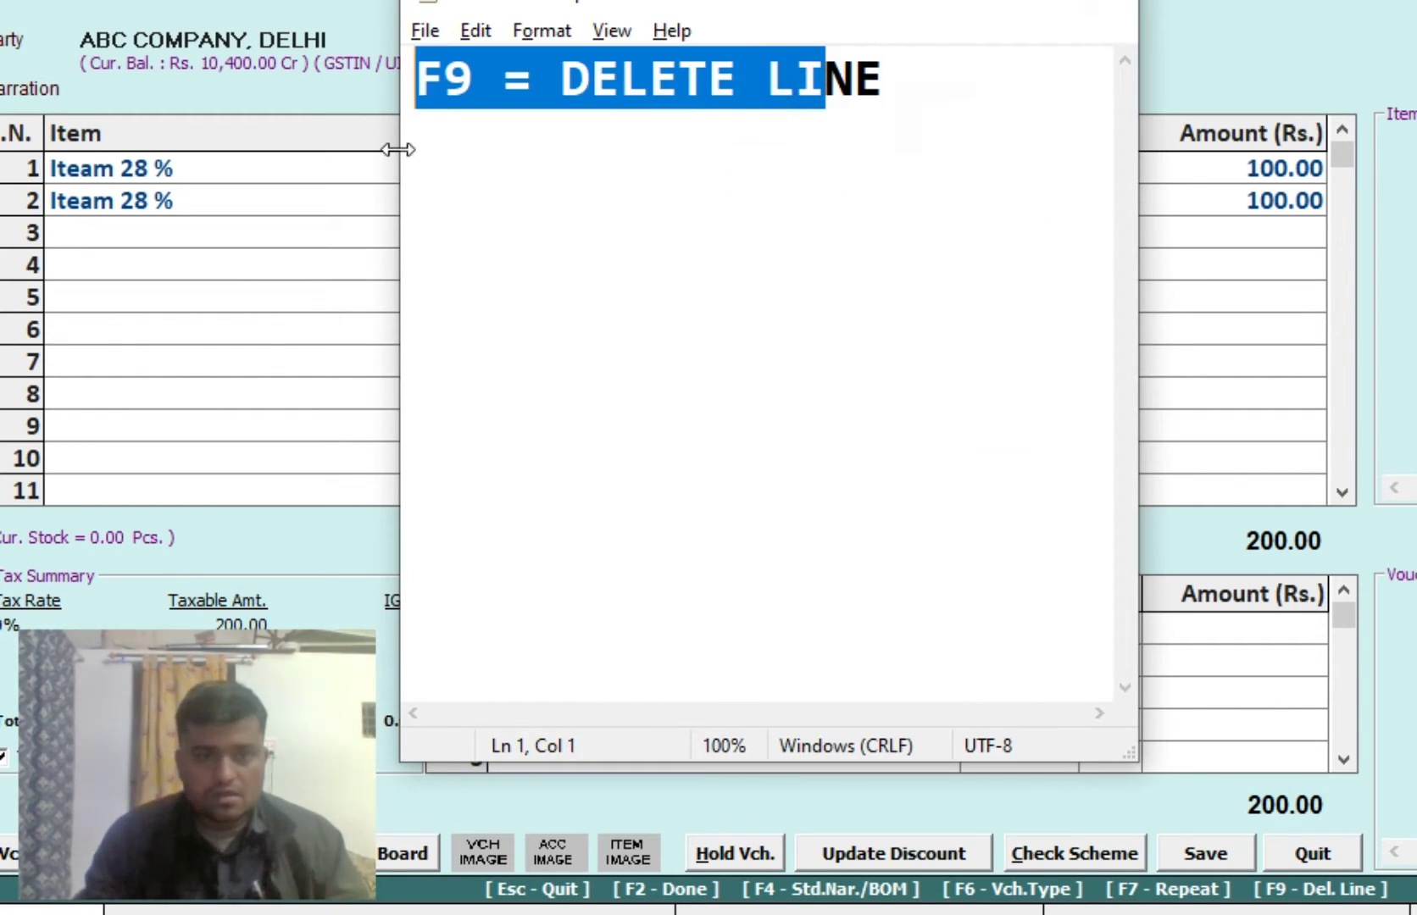
{"action": "key", "text": "Delete"}
{"action": "key", "text": "Delete"}
{"action": "key", "text": "Delete"}
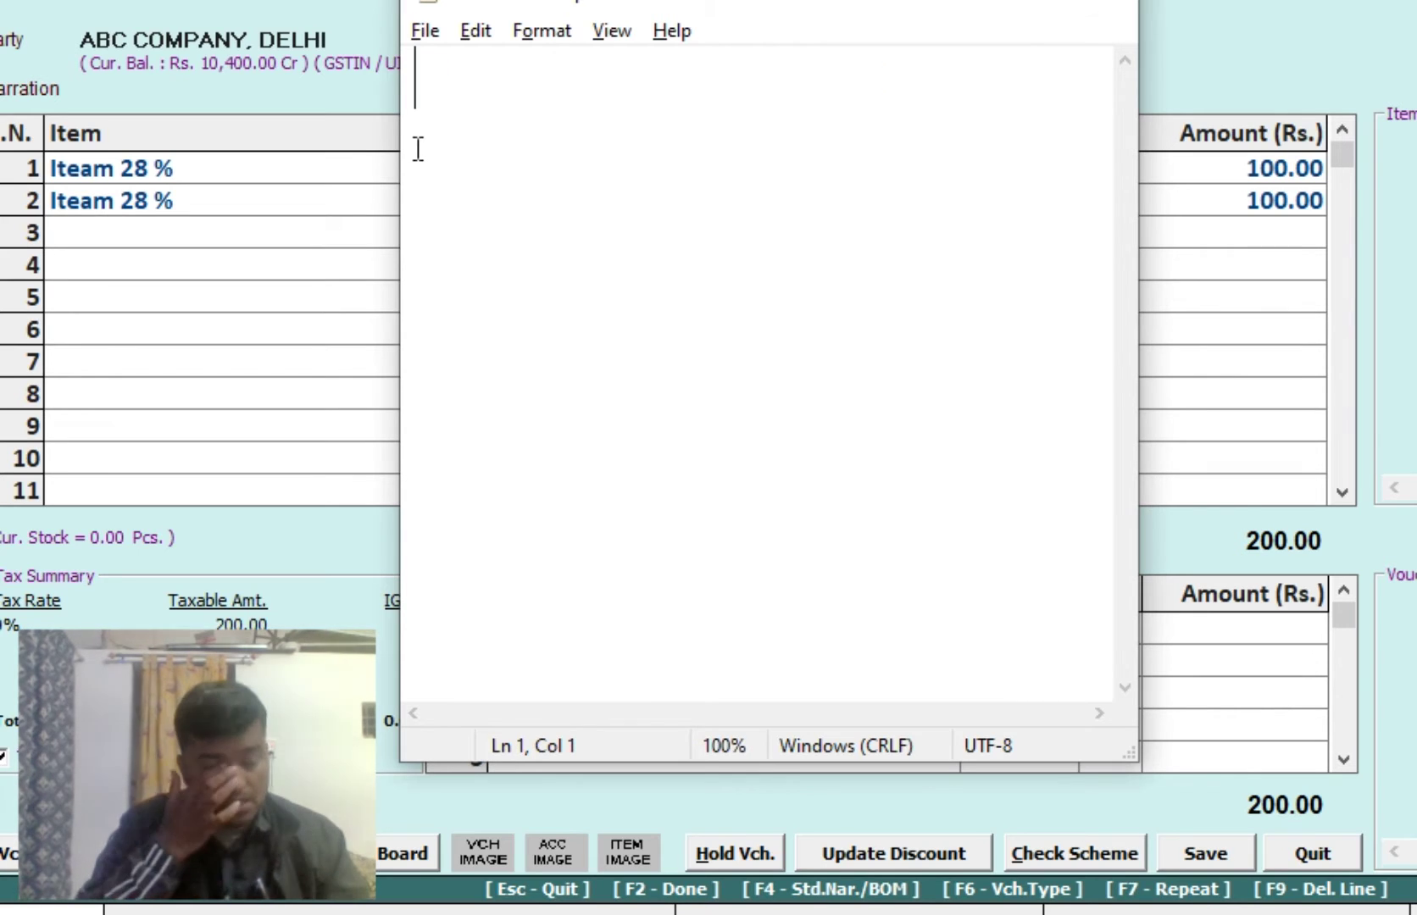
{"action": "type", "text": "F"}
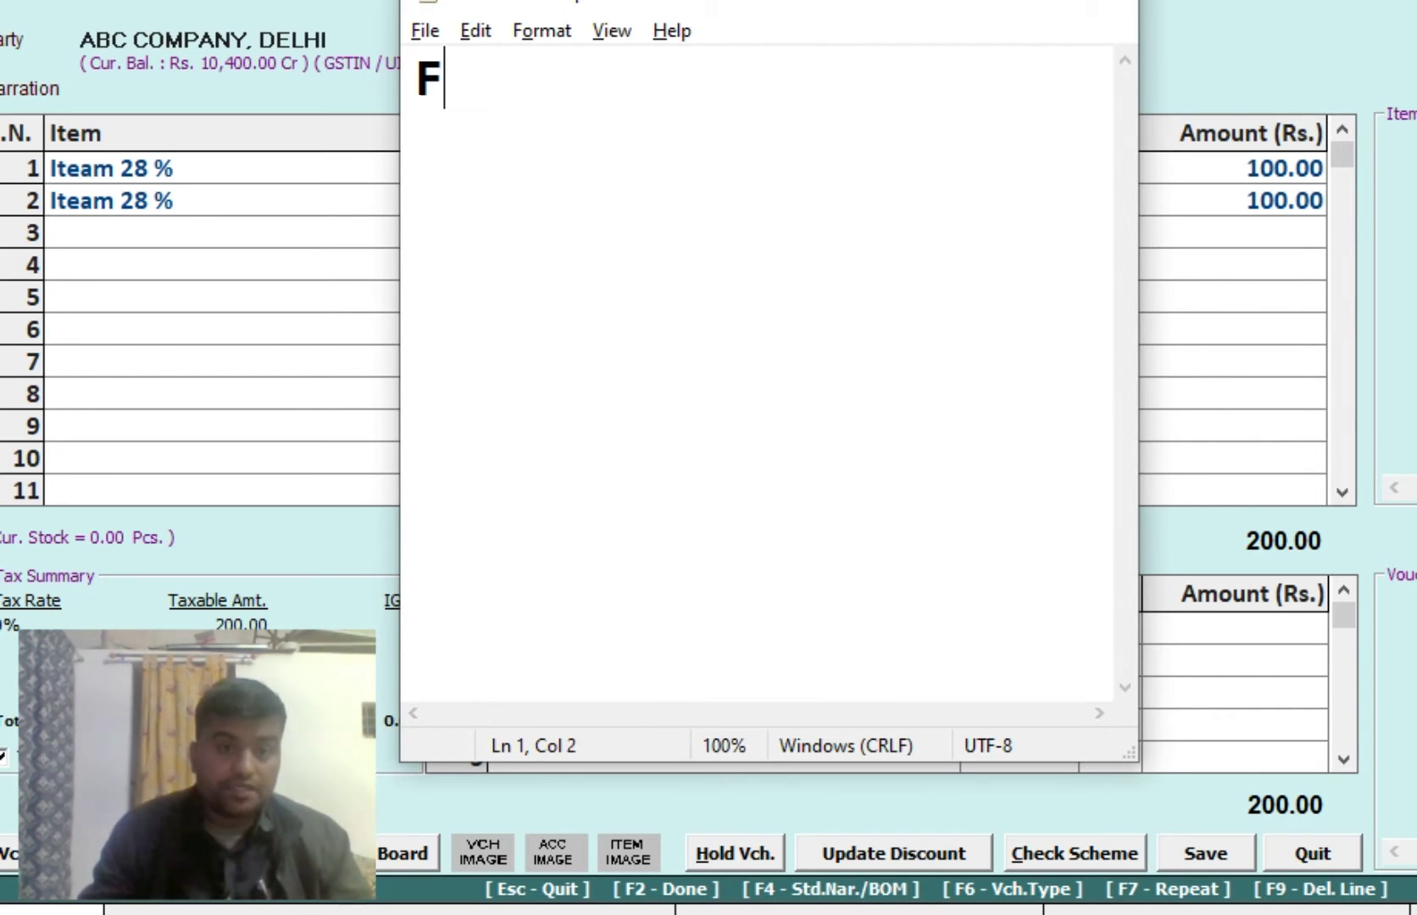
{"action": "type", "text": "8 = "}
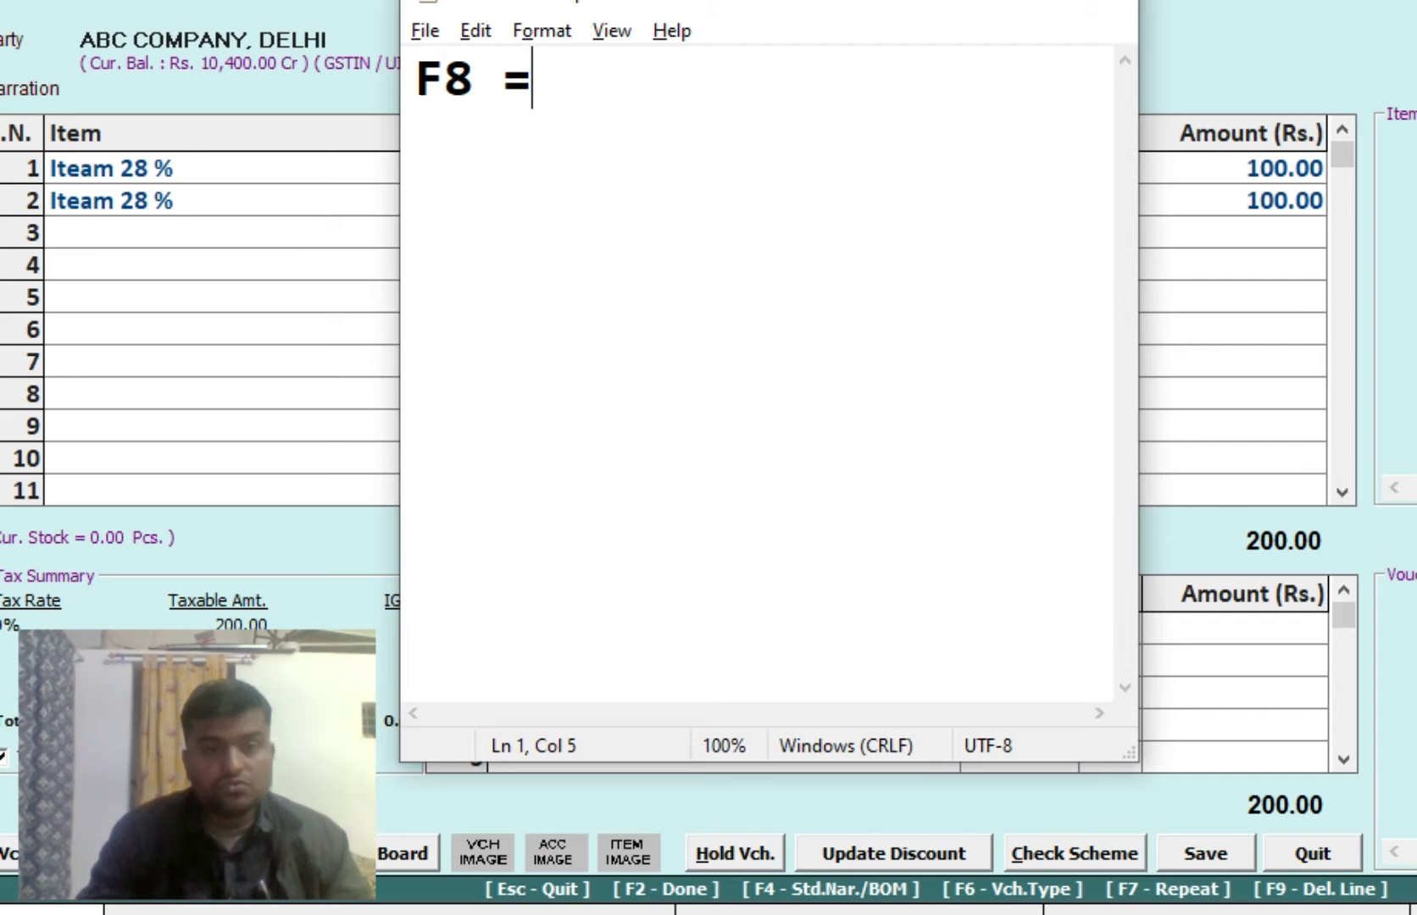
{"action": "type", "text": "DELE"}
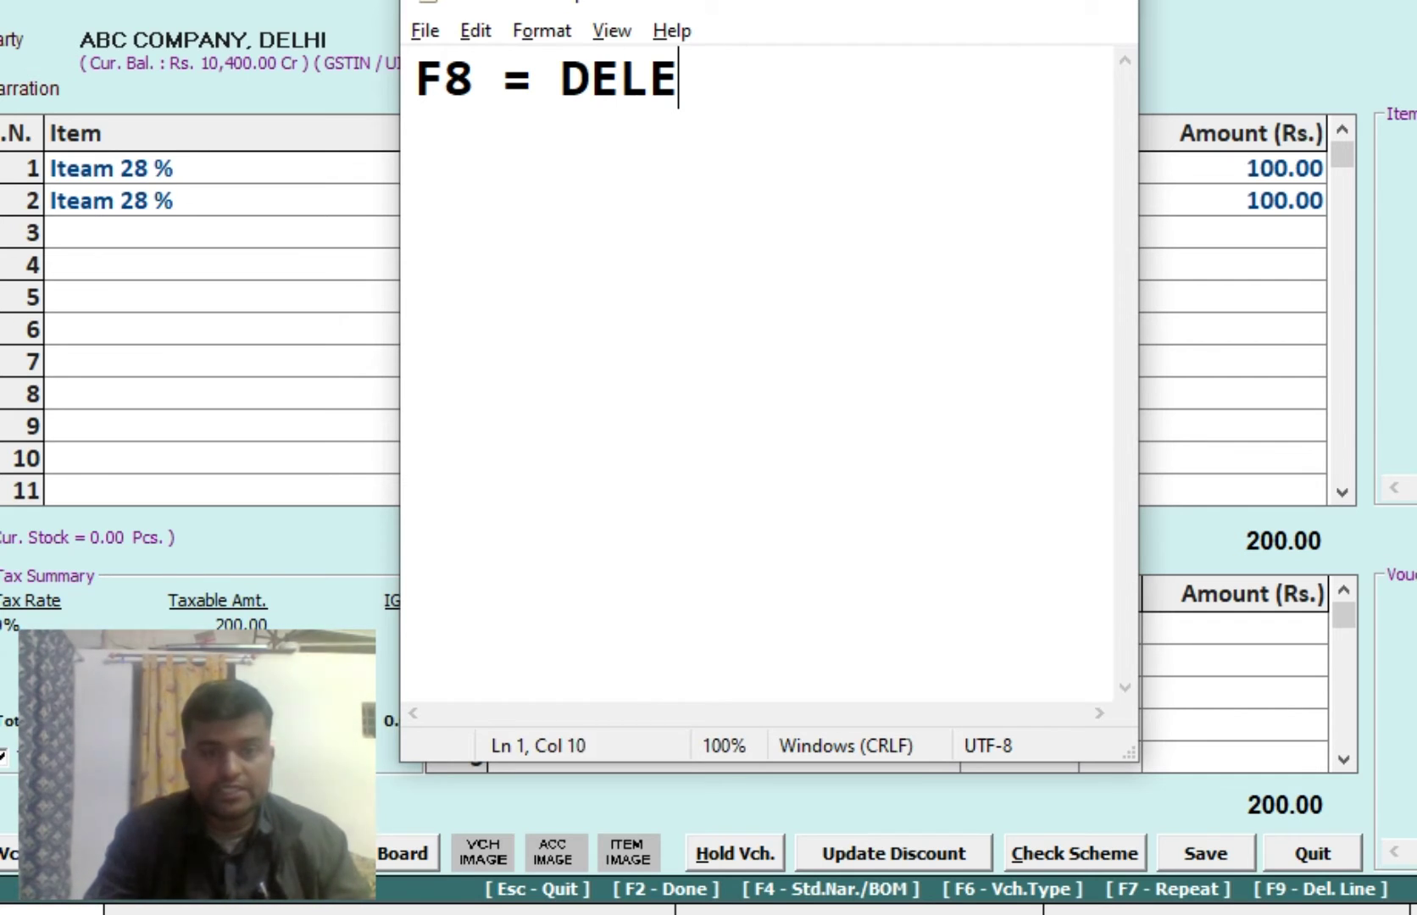
{"action": "type", "text": "TE VOUCHER"}
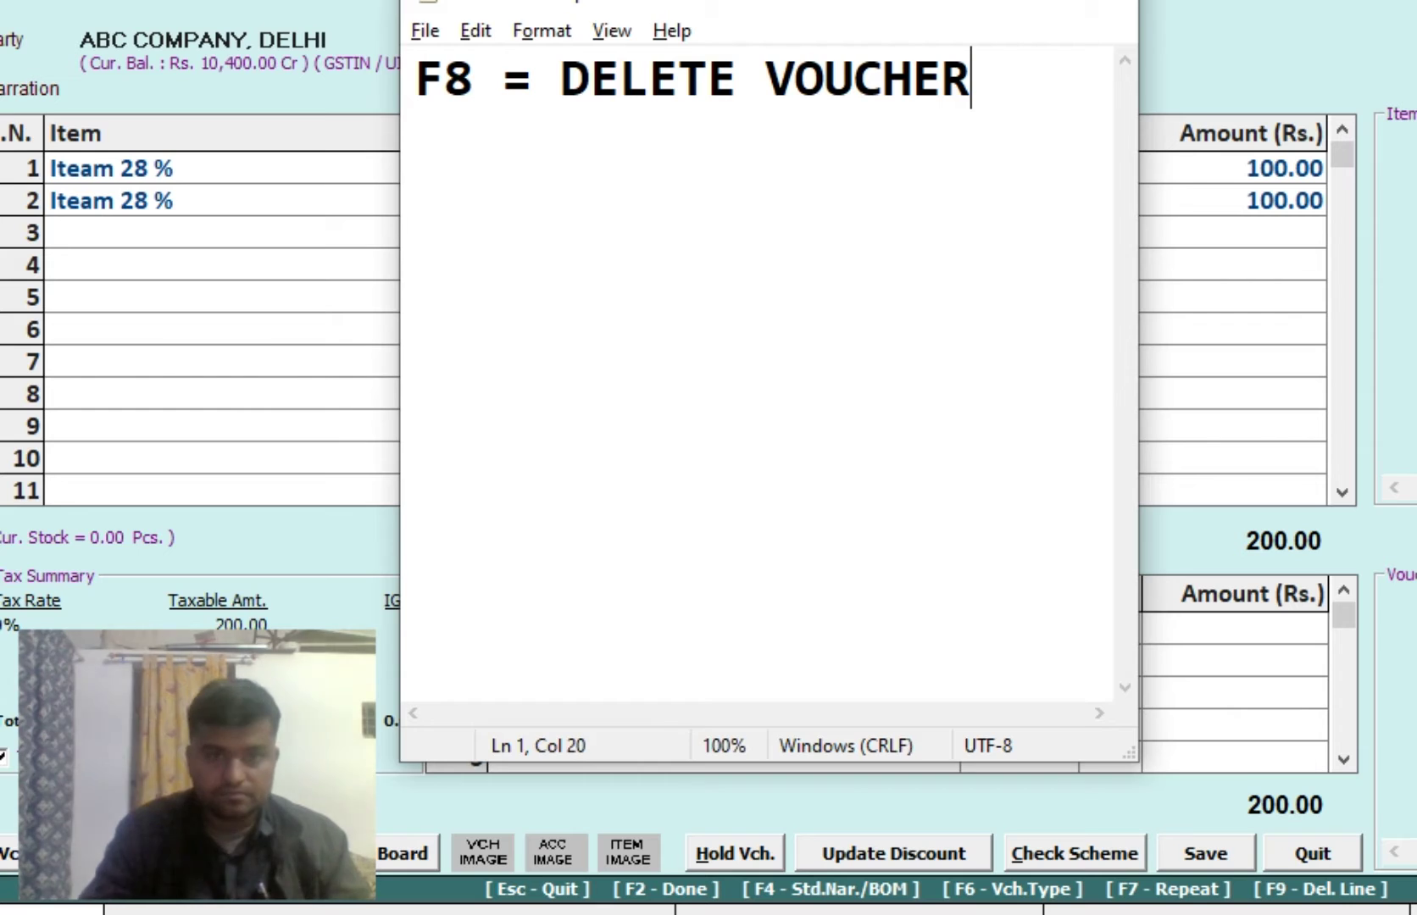
Switch back to BUSY and quit the new sales voucher without saving it.
{"action": "key", "text": "alt+Tab"}
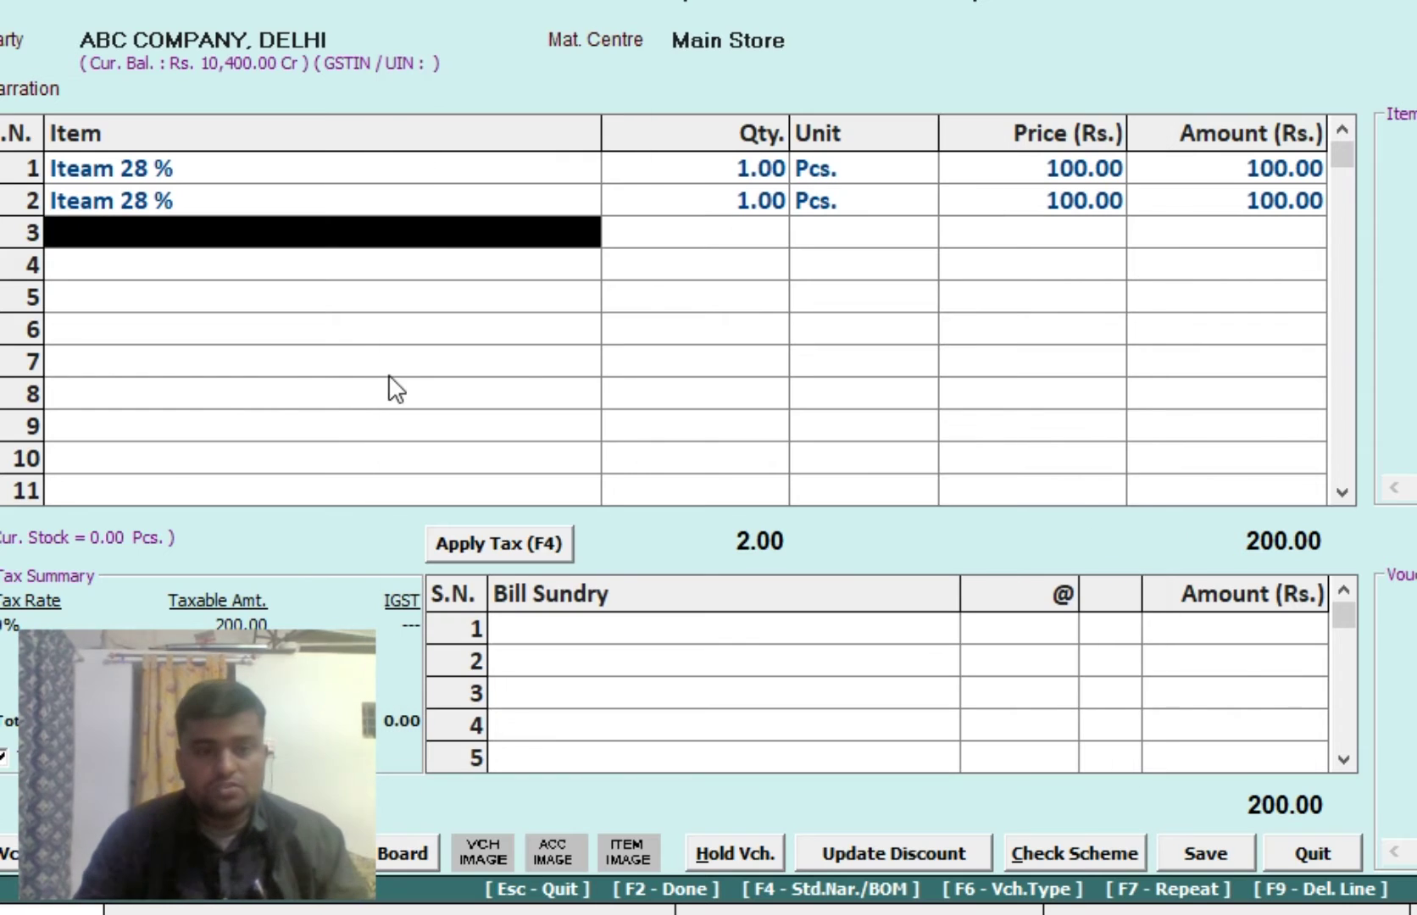
{"action": "key", "text": "Escape"}
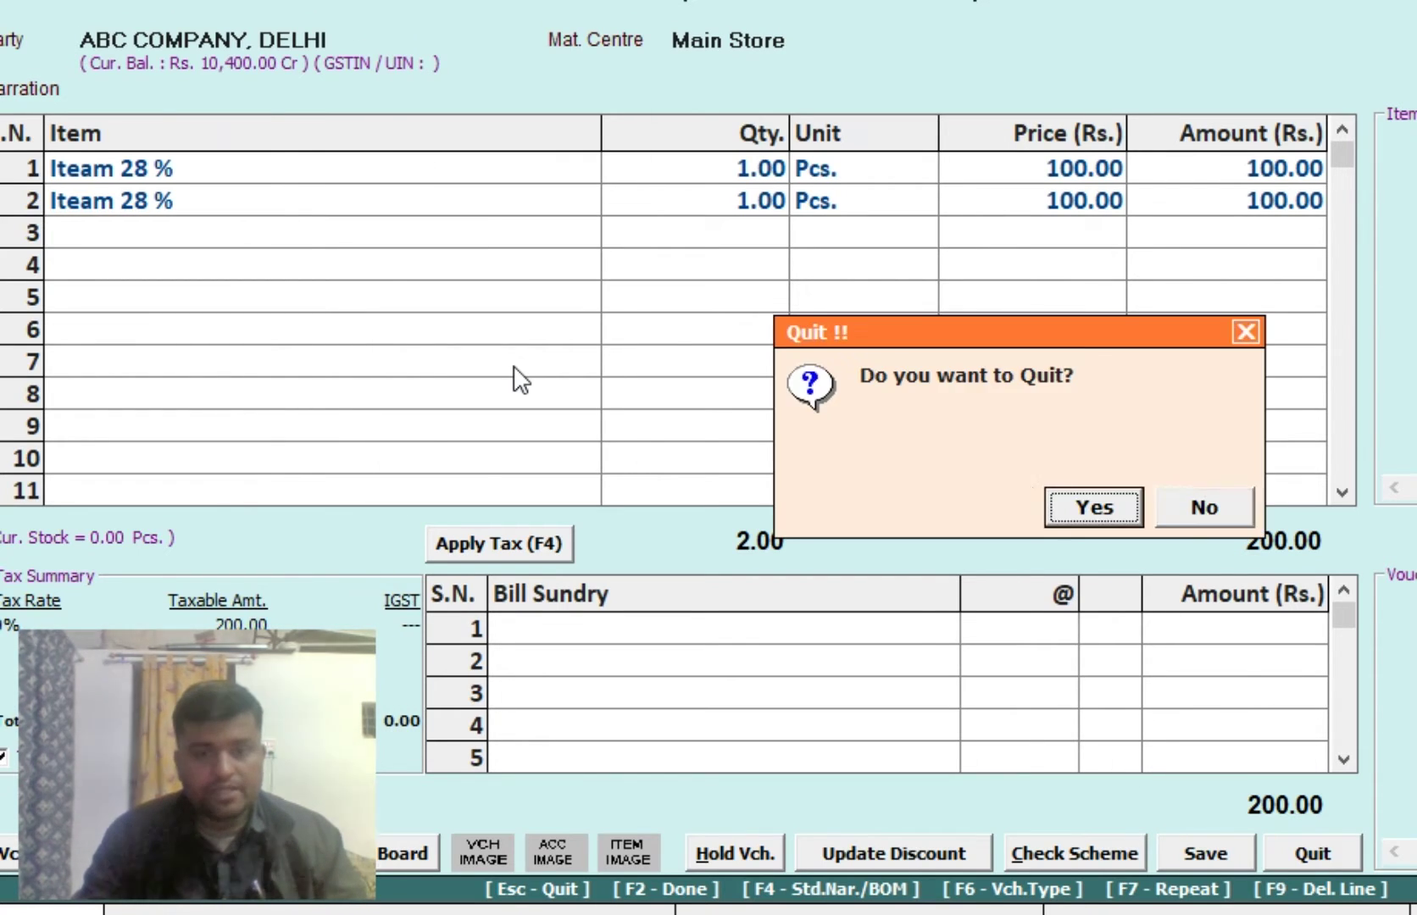
{"action": "key", "text": "Return"}
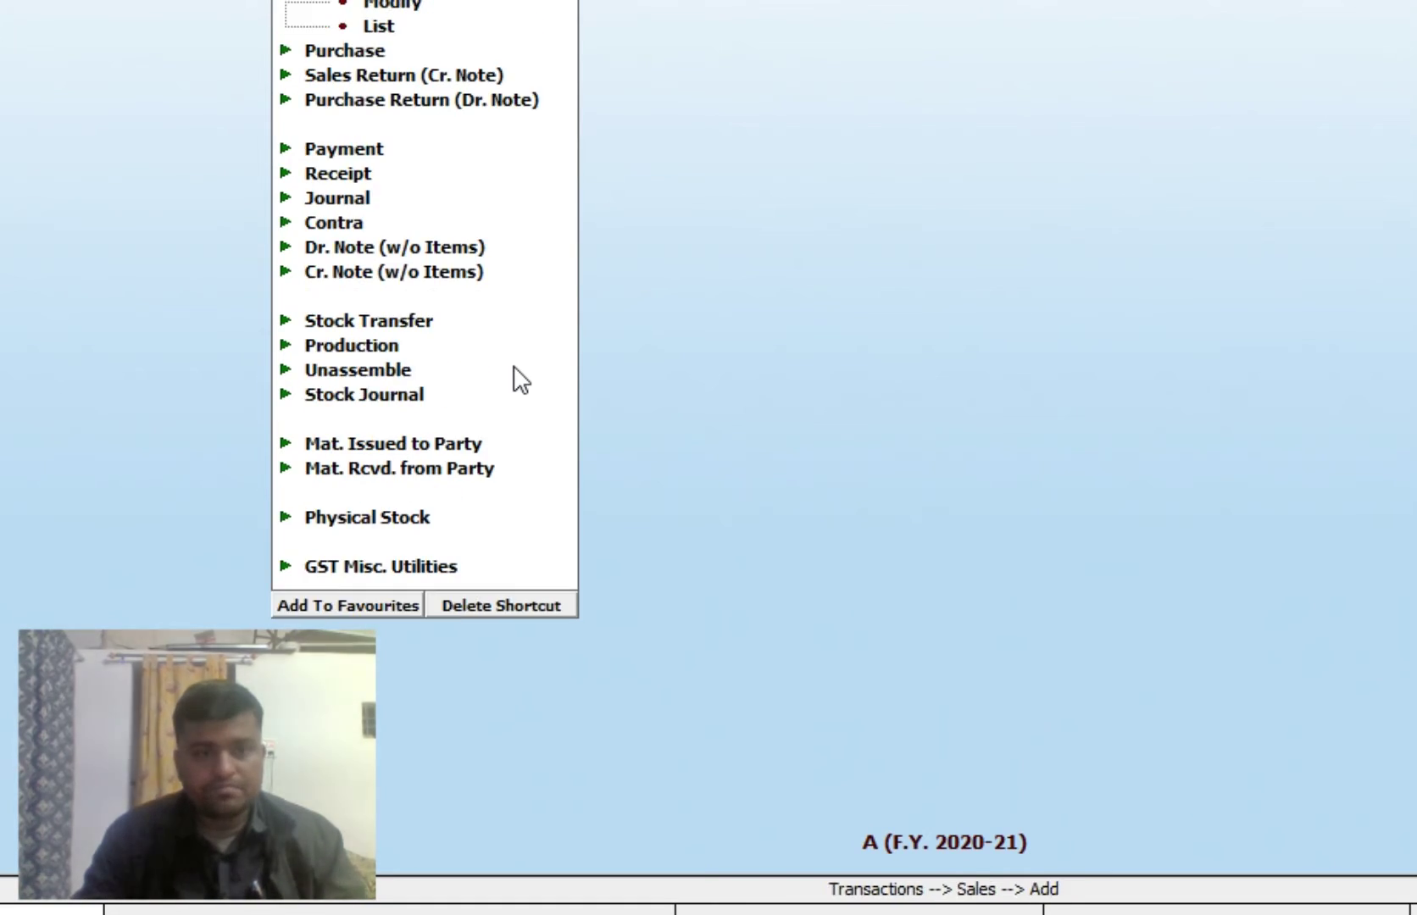
List the sales vouchers of all series on screen.
{"action": "key", "text": "Down"}
{"action": "key", "text": "Down"}
{"action": "key", "text": "Return"}
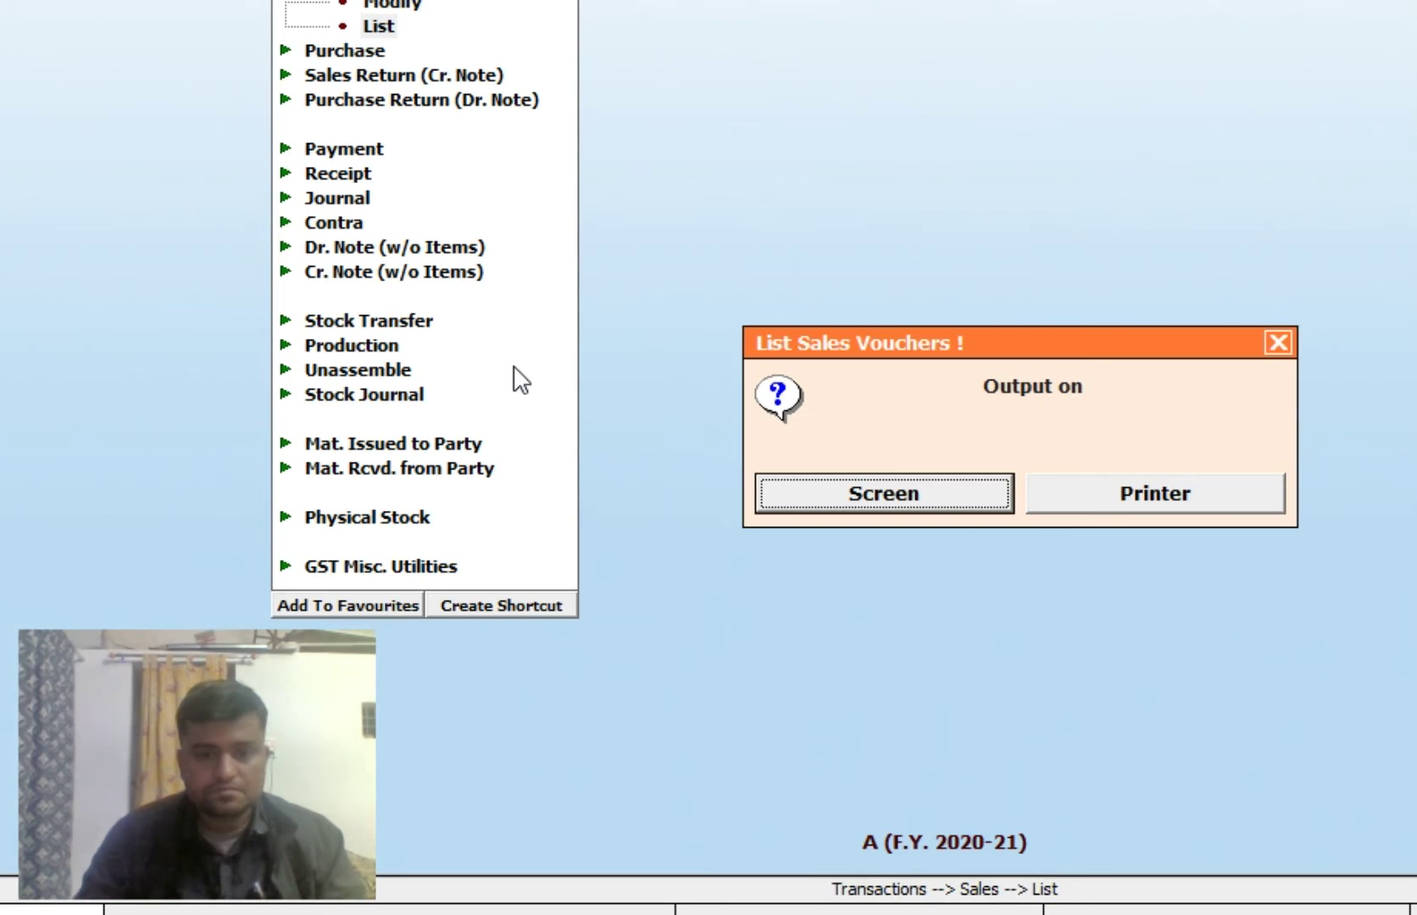
{"action": "key", "text": "Return"}
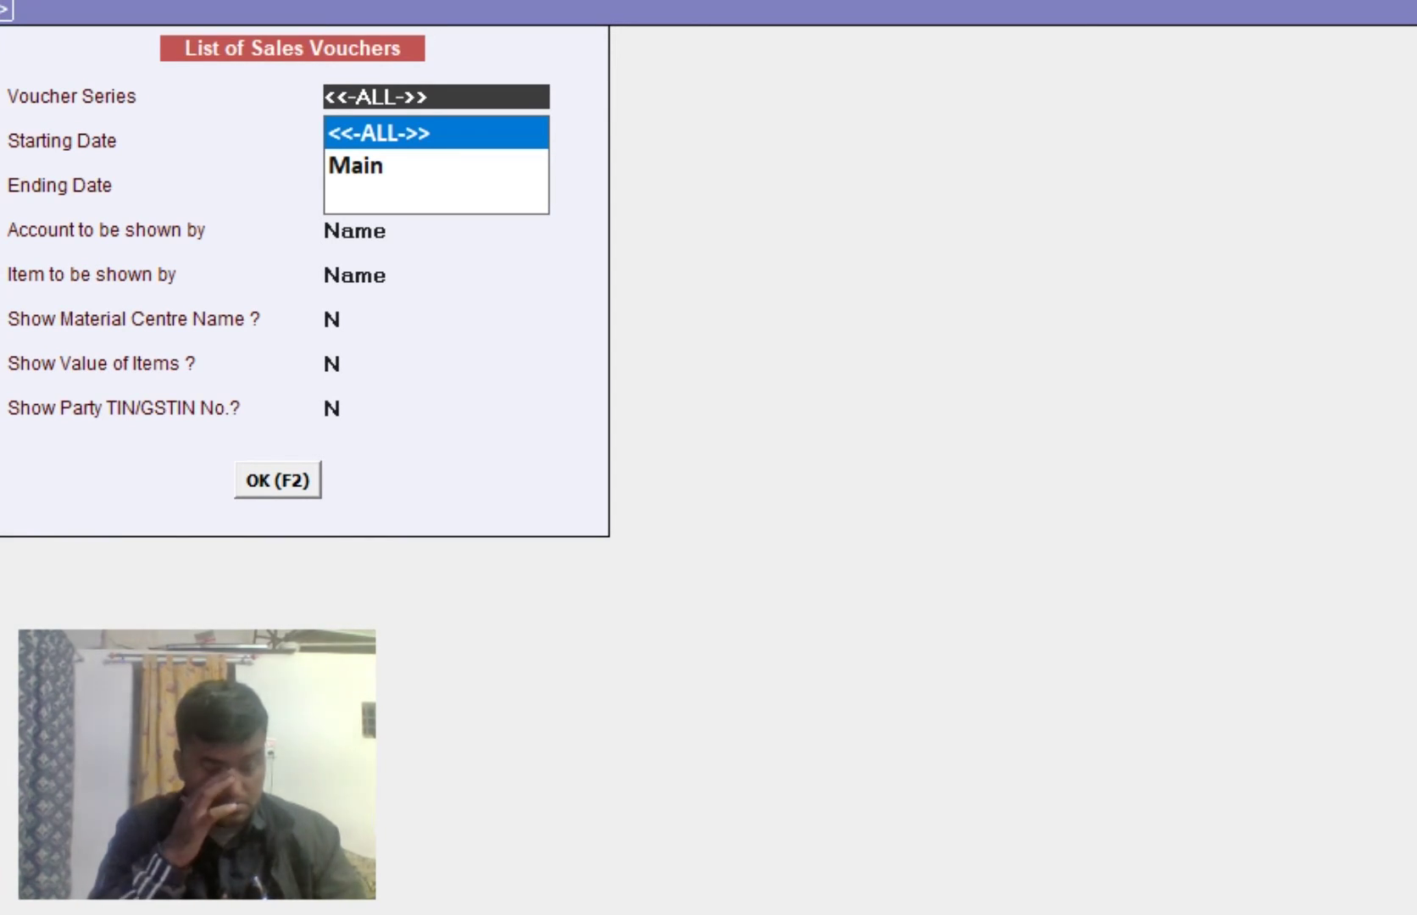
{"action": "left_click", "coordinate": [279, 481]}
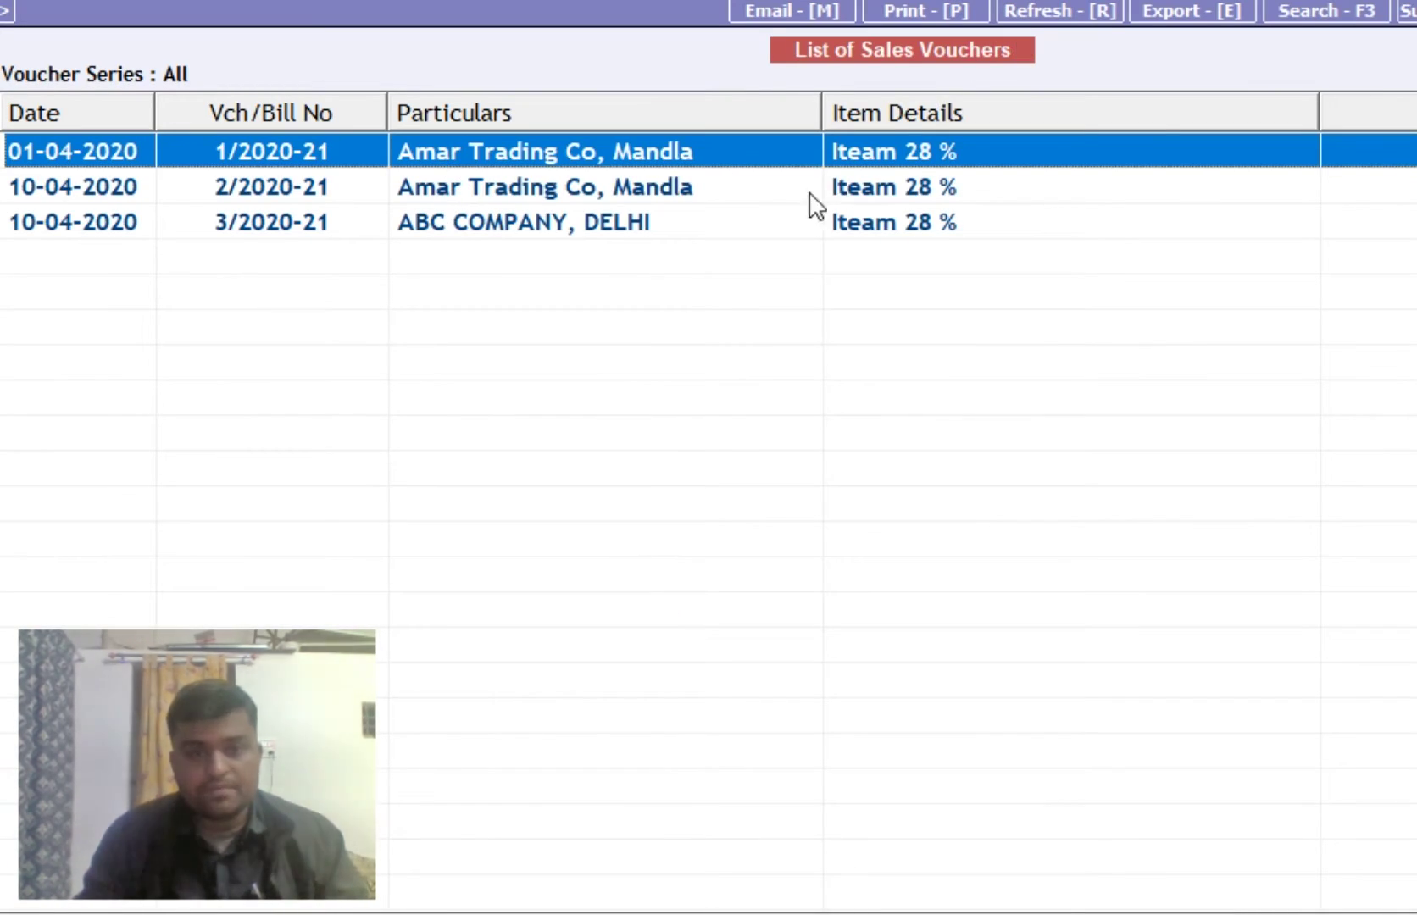
Try to delete sales voucher 2/2020-21 directly from the voucher list.
{"action": "left_click", "coordinate": [652, 197]}
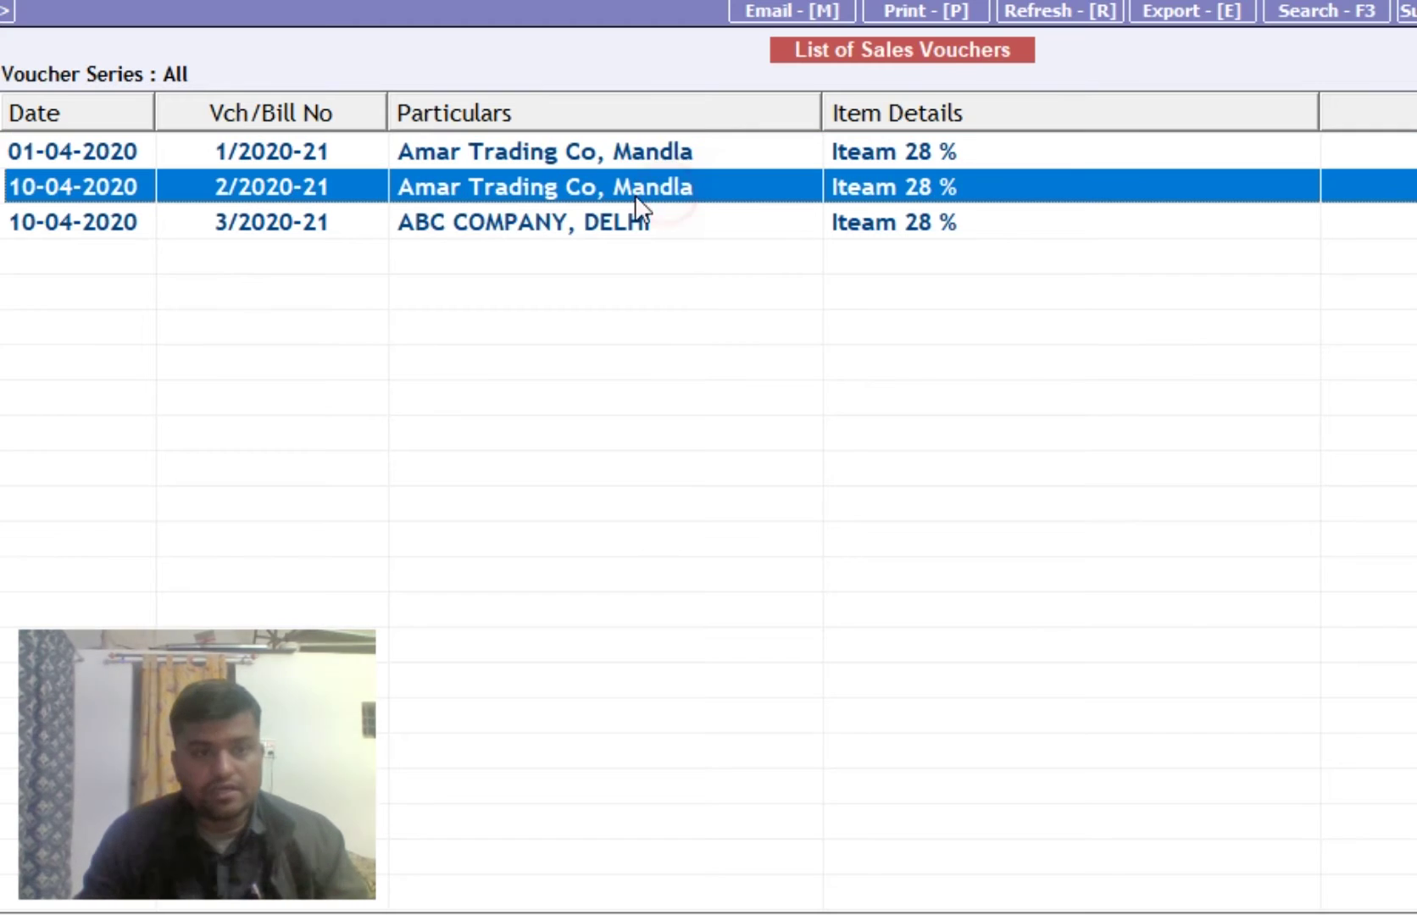
{"action": "left_click", "coordinate": [263, 190]}
{"action": "key", "text": "Delete"}
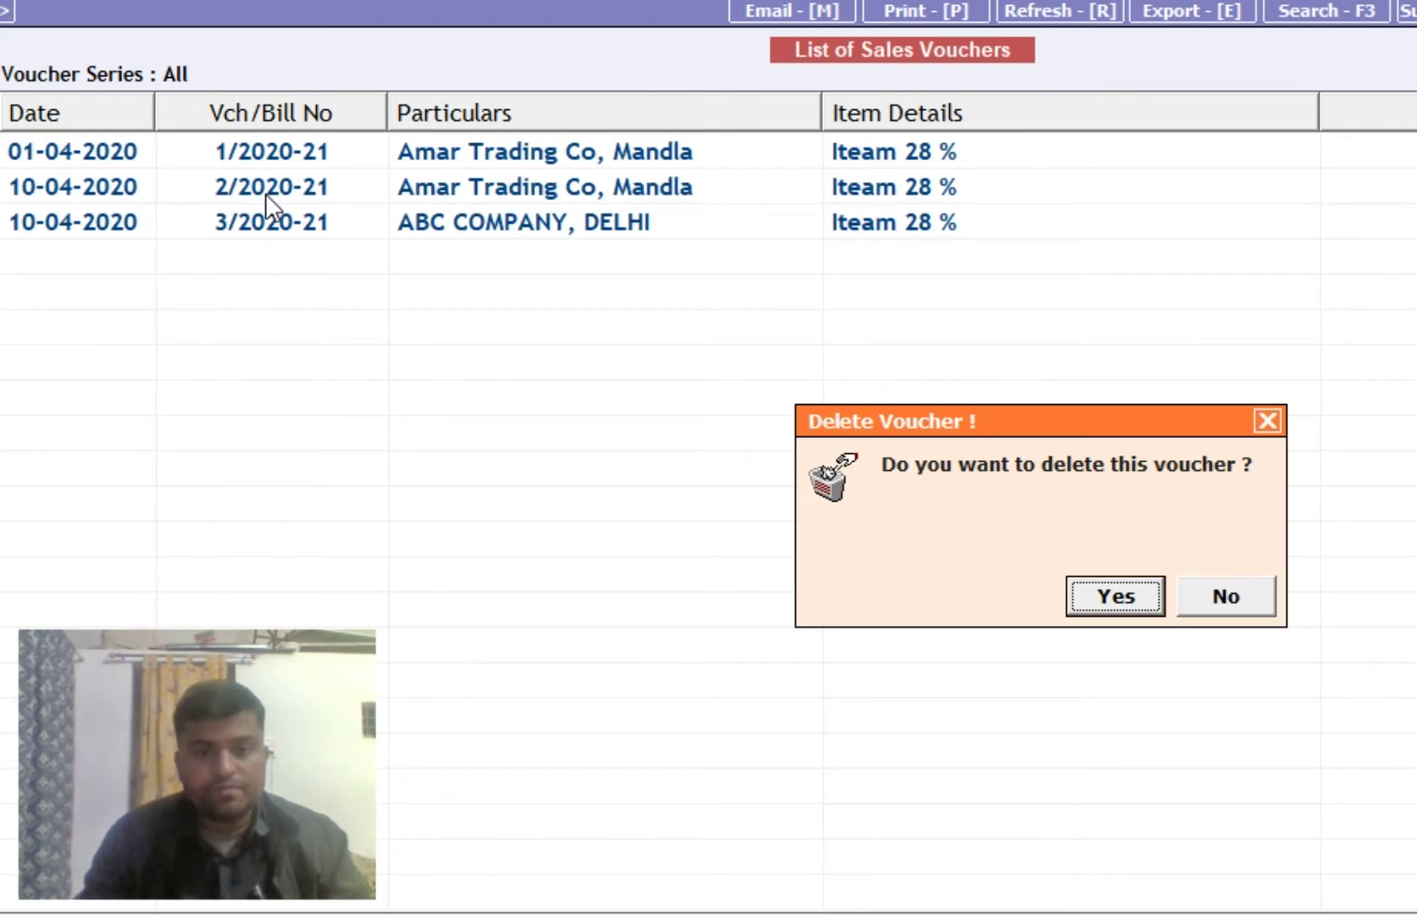
{"action": "key", "text": "Return"}
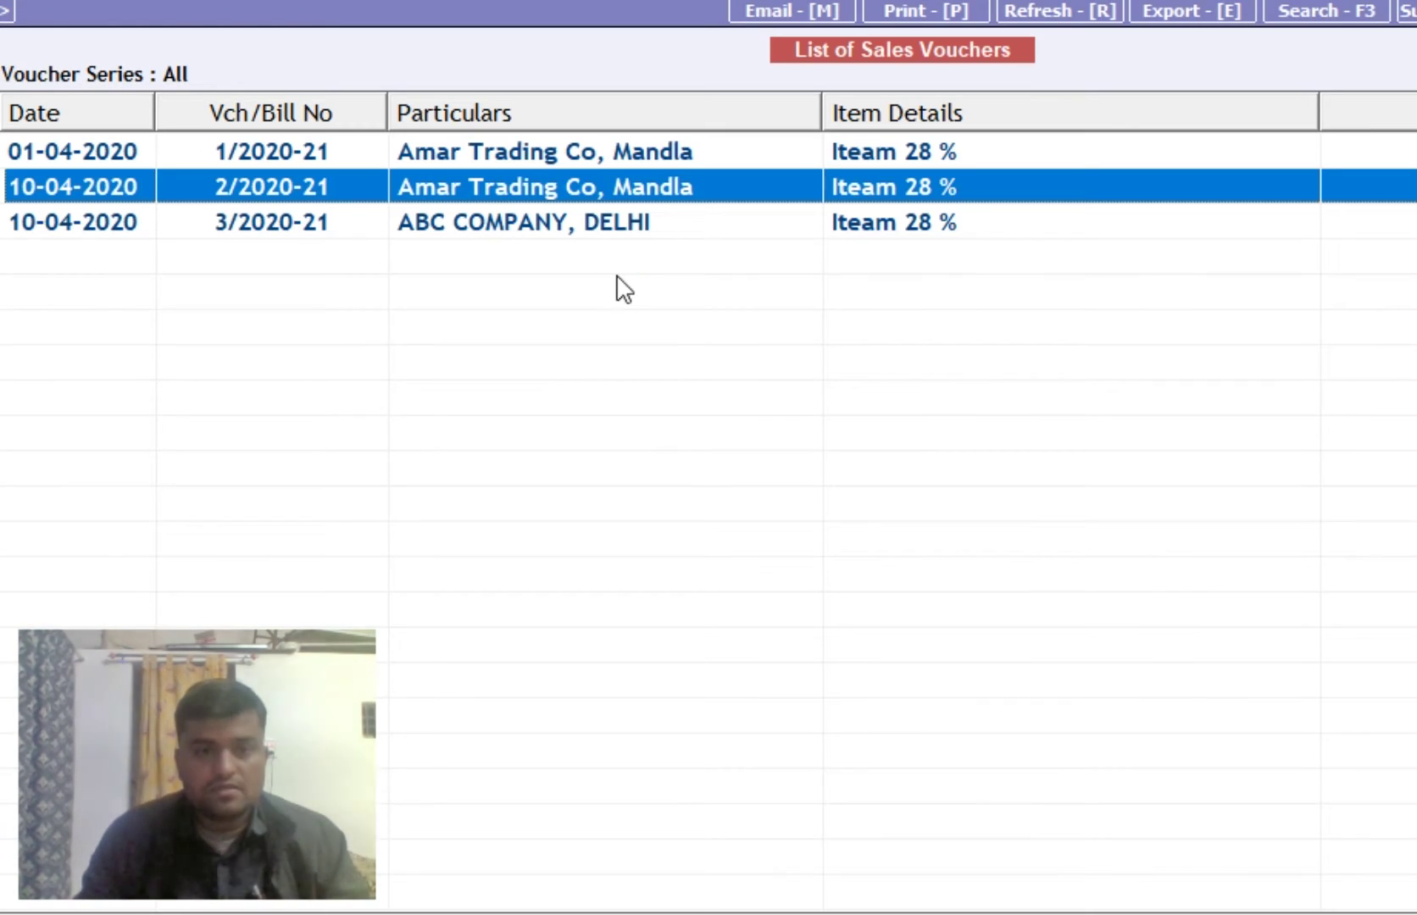
Delete sales voucher 2/2020-21 from within its modification form and leave the sales voucher list.
{"action": "key", "text": "F8"}
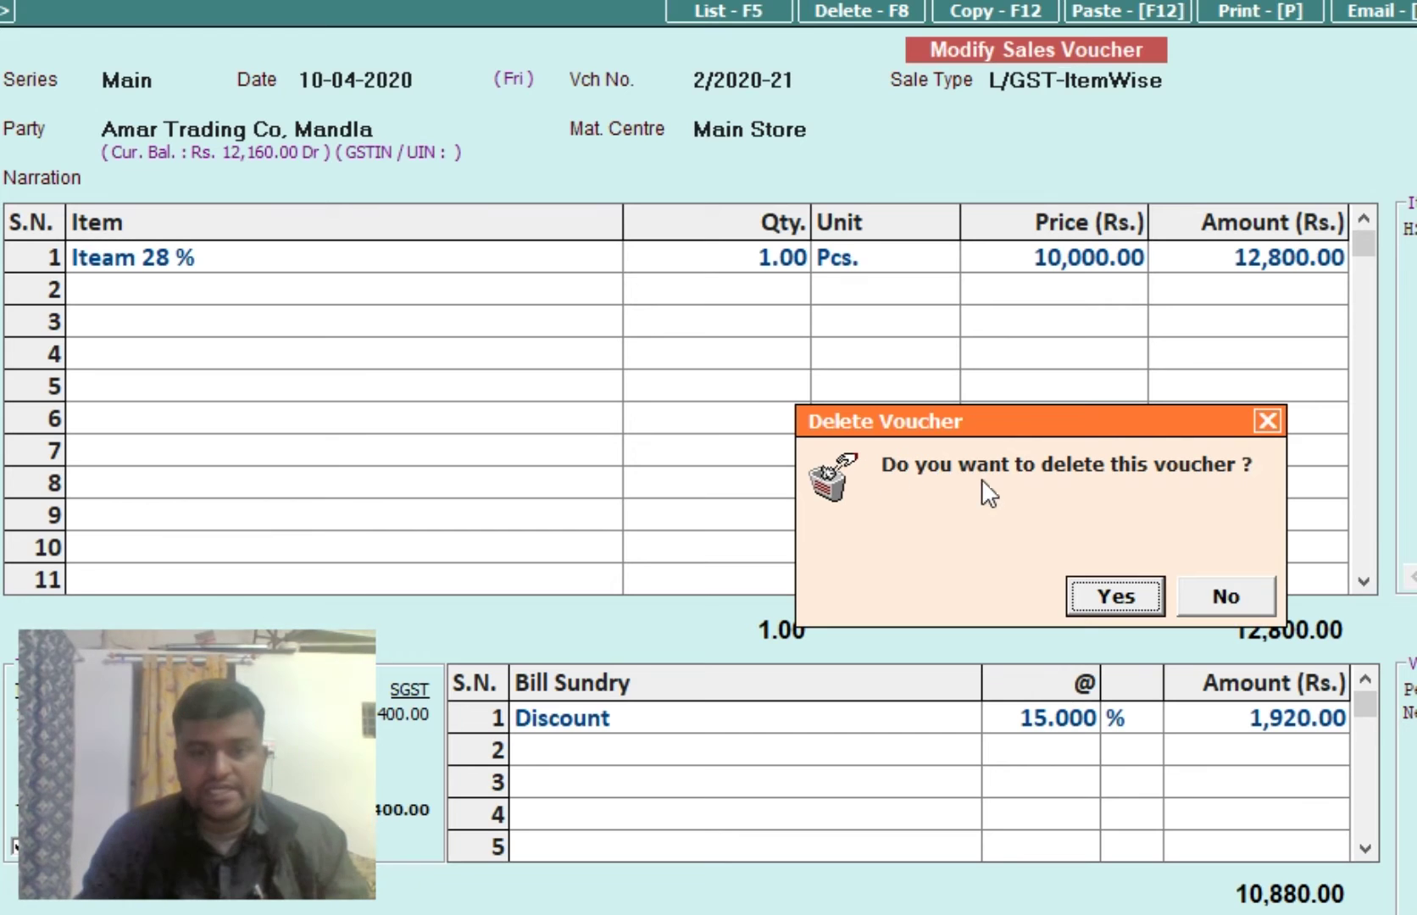
{"action": "left_click", "coordinate": [1135, 589]}
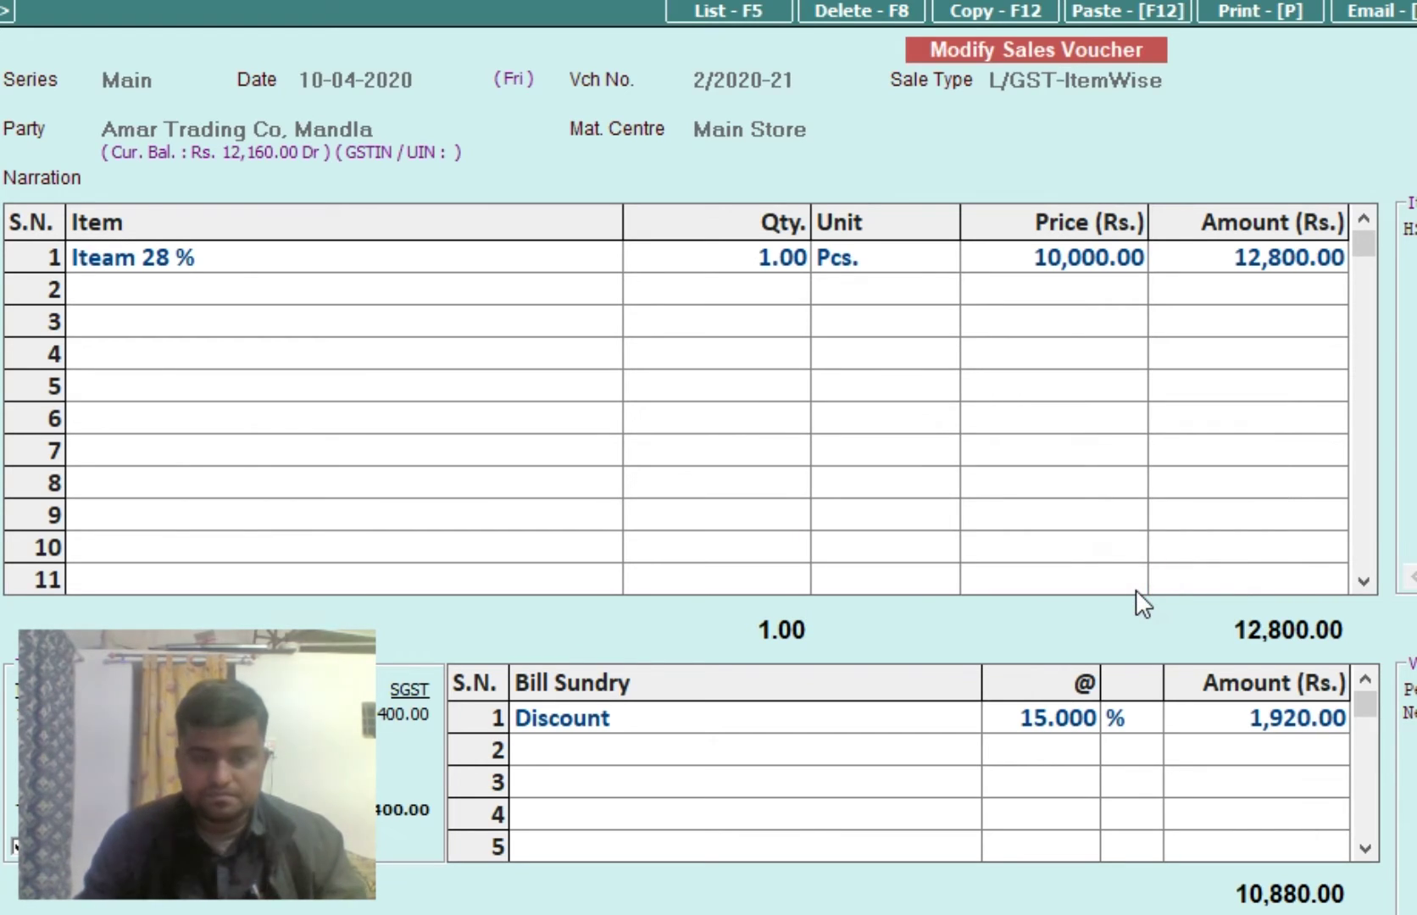
{"action": "key", "text": "Escape"}
{"action": "key", "text": "Escape"}
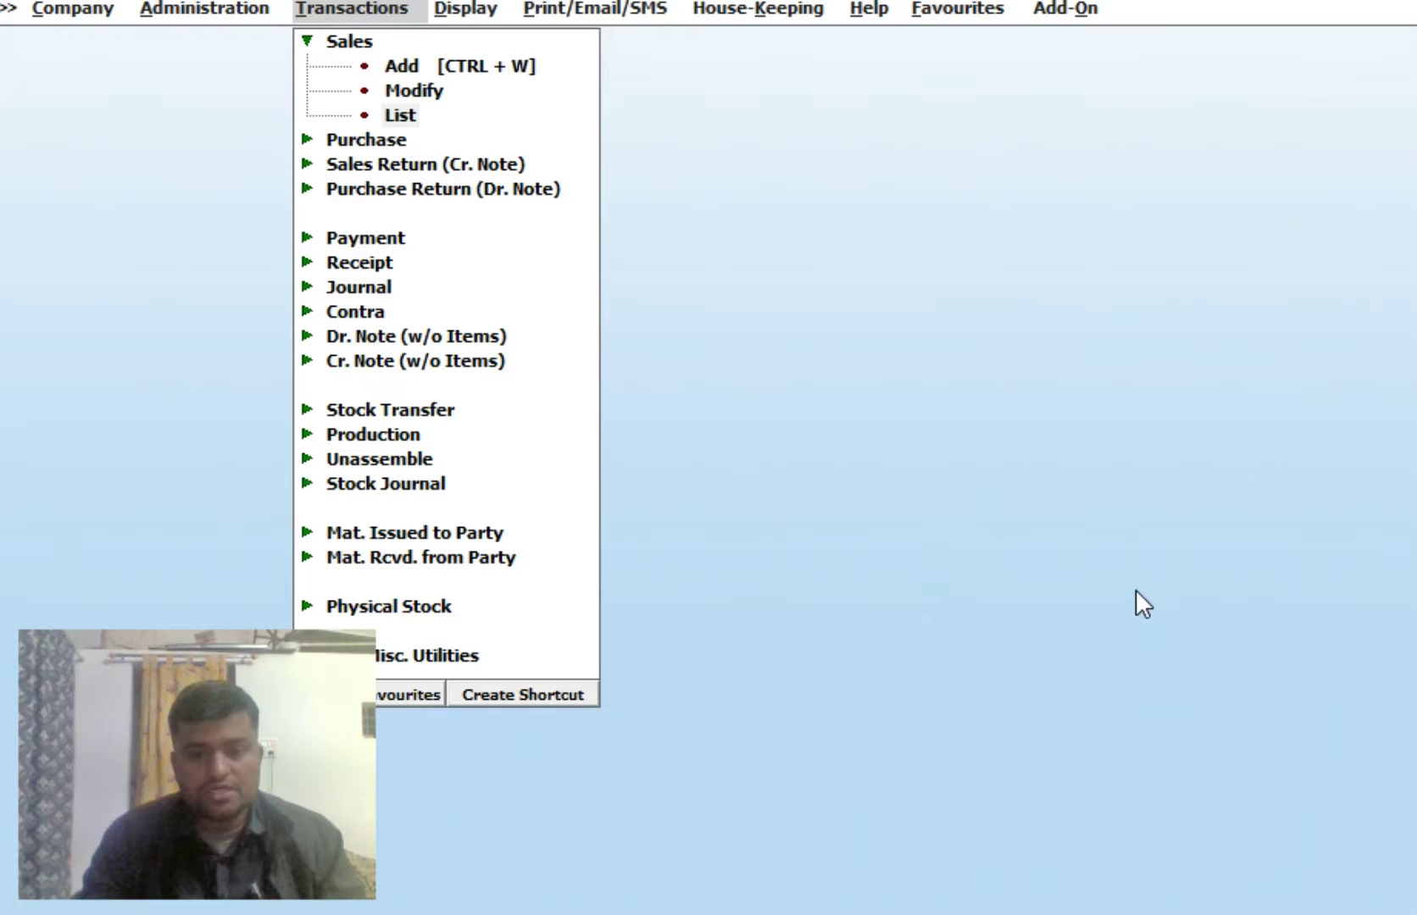
Switch to Notepad and replace the F8 note with "F4 = STANDARD NARRATION".
{"action": "key", "text": "Return"}
{"action": "key", "text": "alt+Tab"}
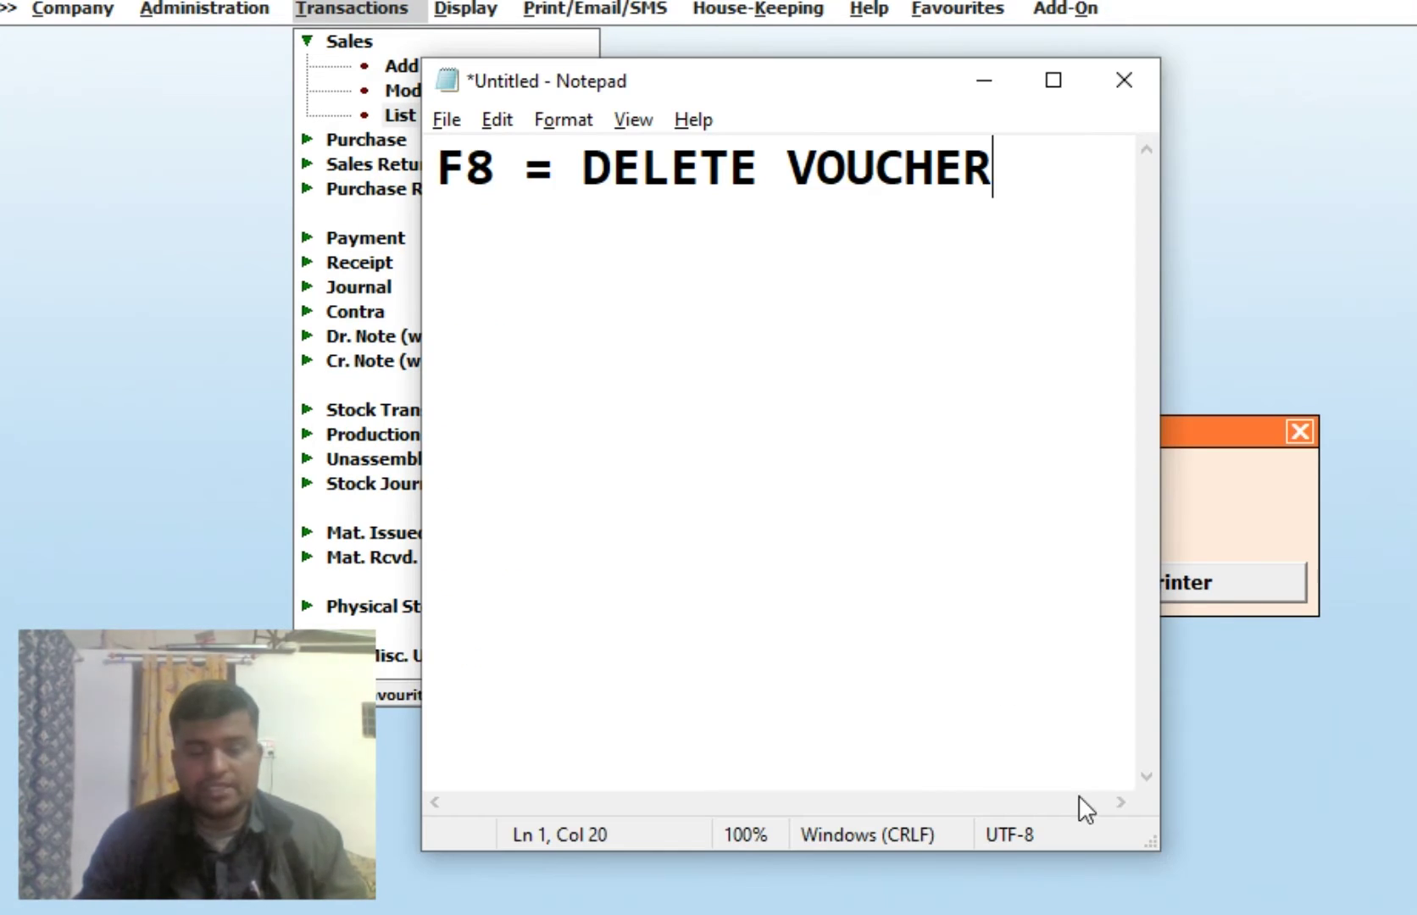
{"action": "left_click_drag", "start_coordinate": [989, 170], "coordinate": [357, 167]}
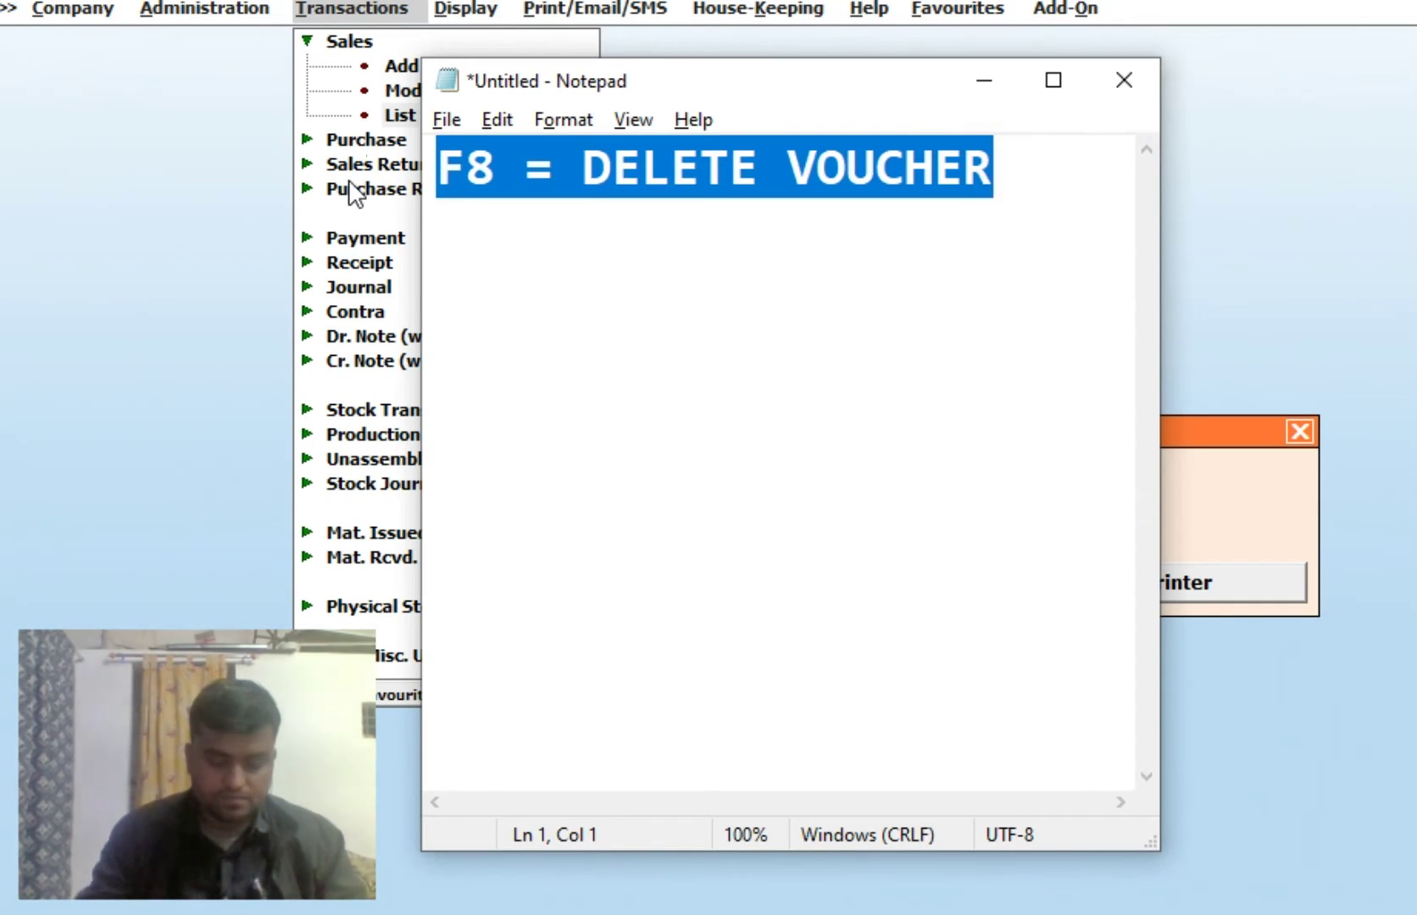
{"action": "type", "text": "F"}
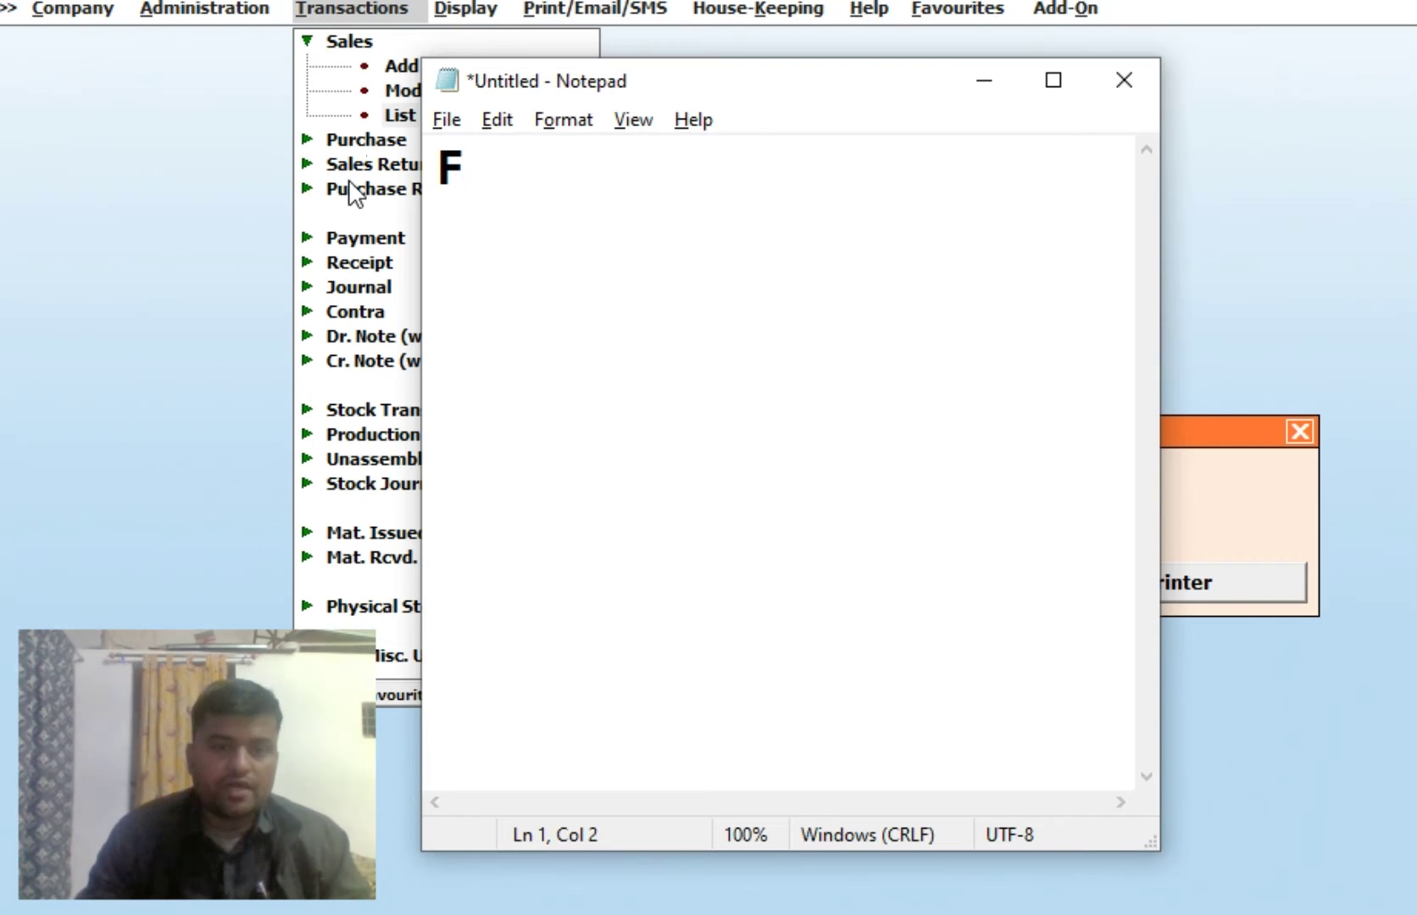
{"action": "type", "text": "4 = START"}
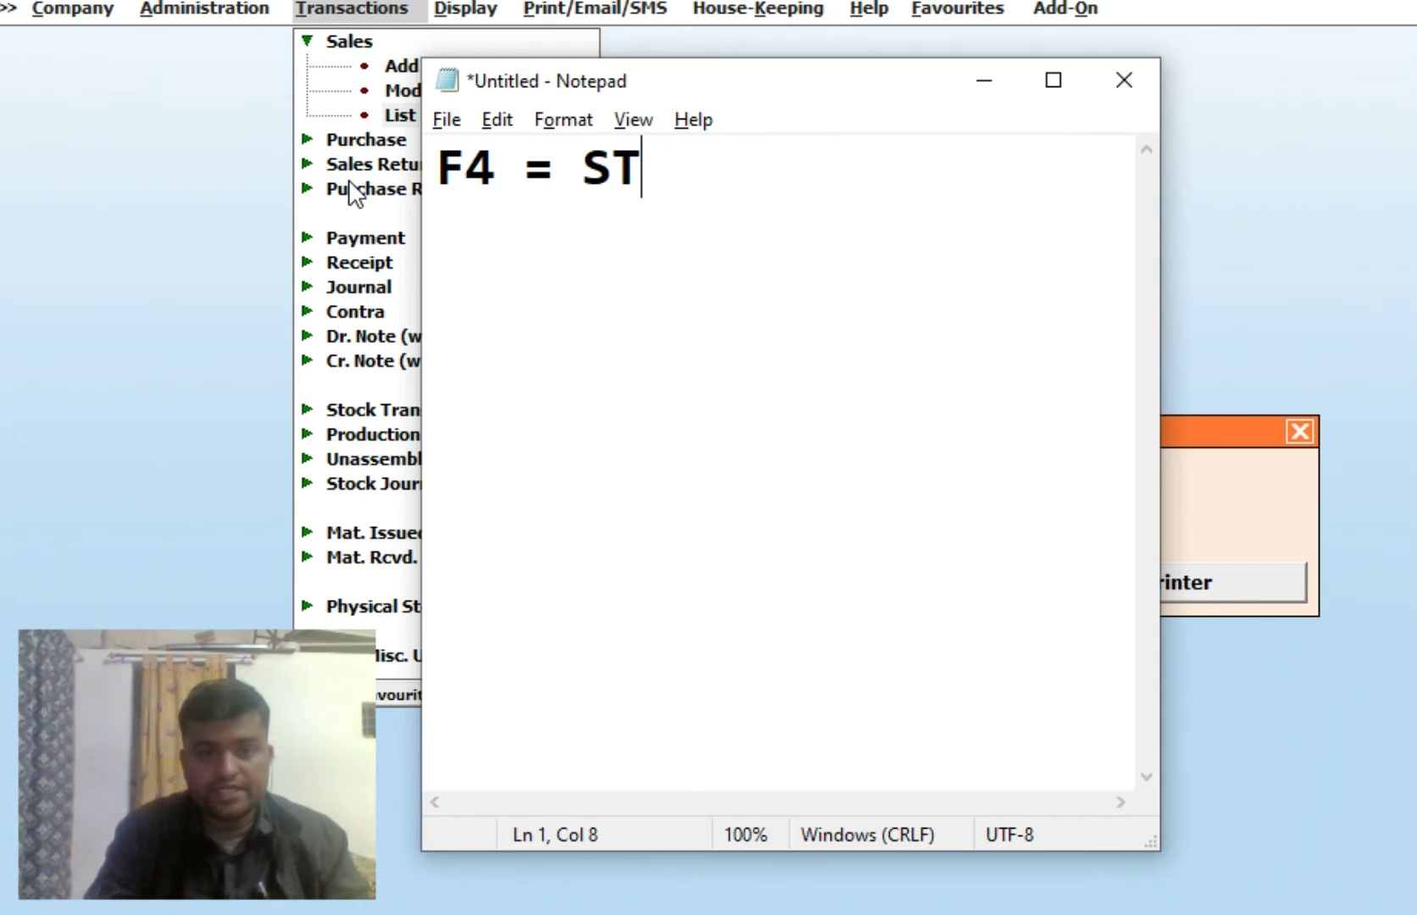
{"action": "key", "text": "BackSpace"}
{"action": "key", "text": "BackSpace"}
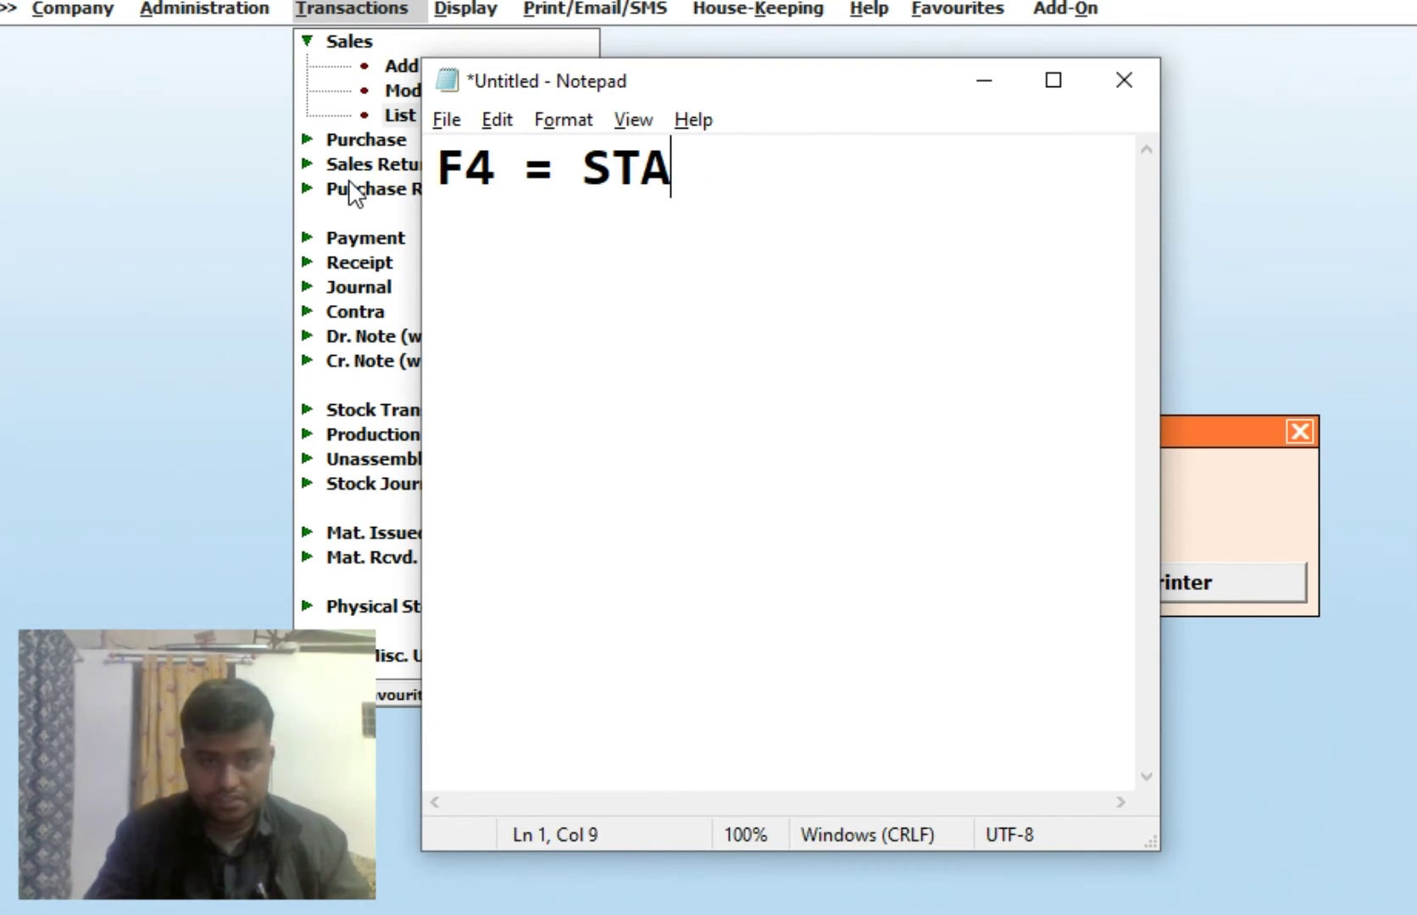
{"action": "type", "text": "NDARD "}
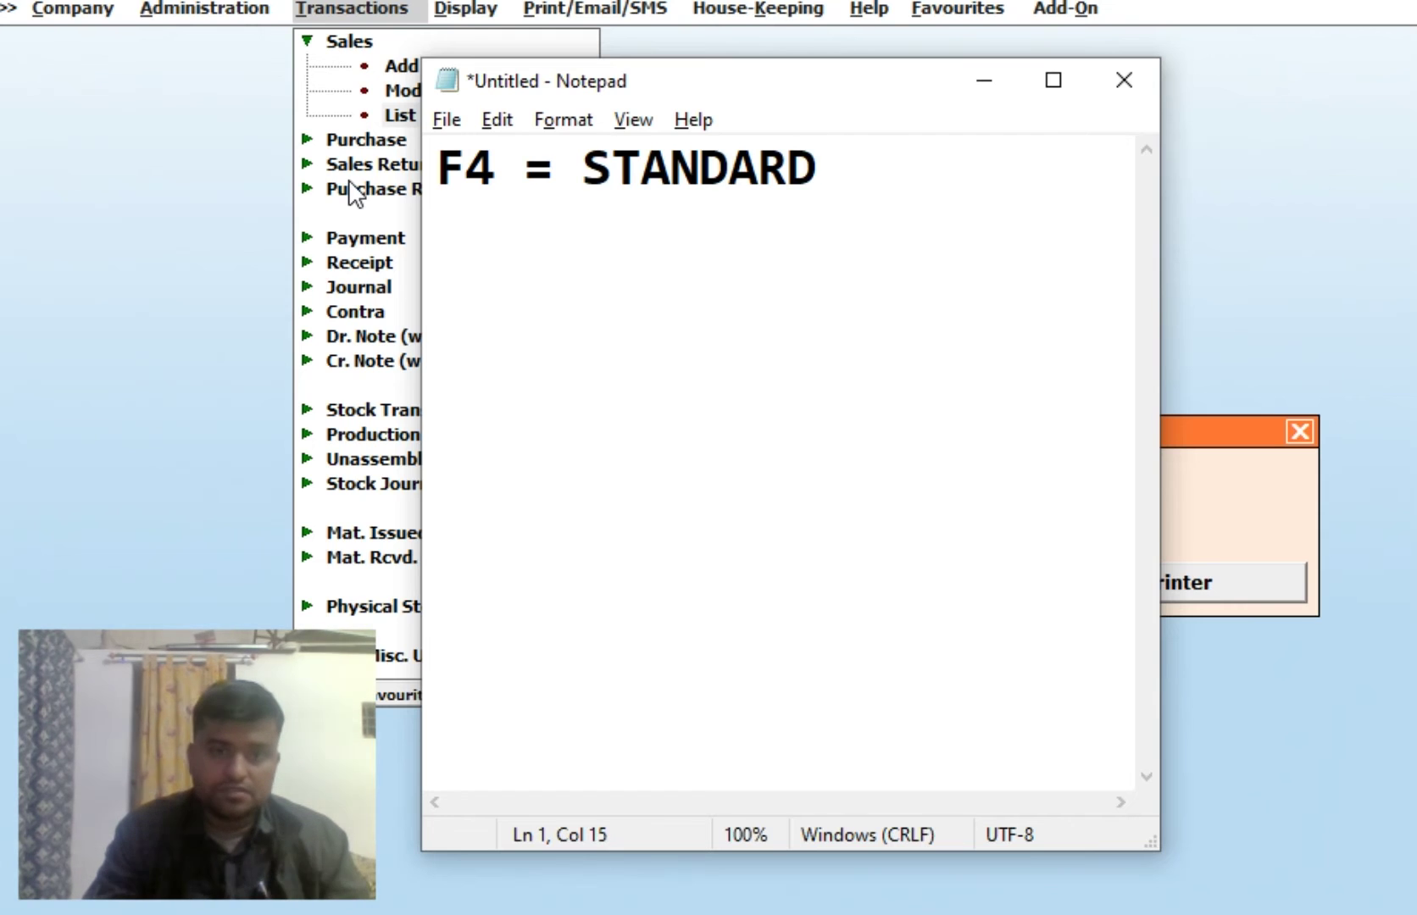
{"action": "type", "text": "NARRATION"}
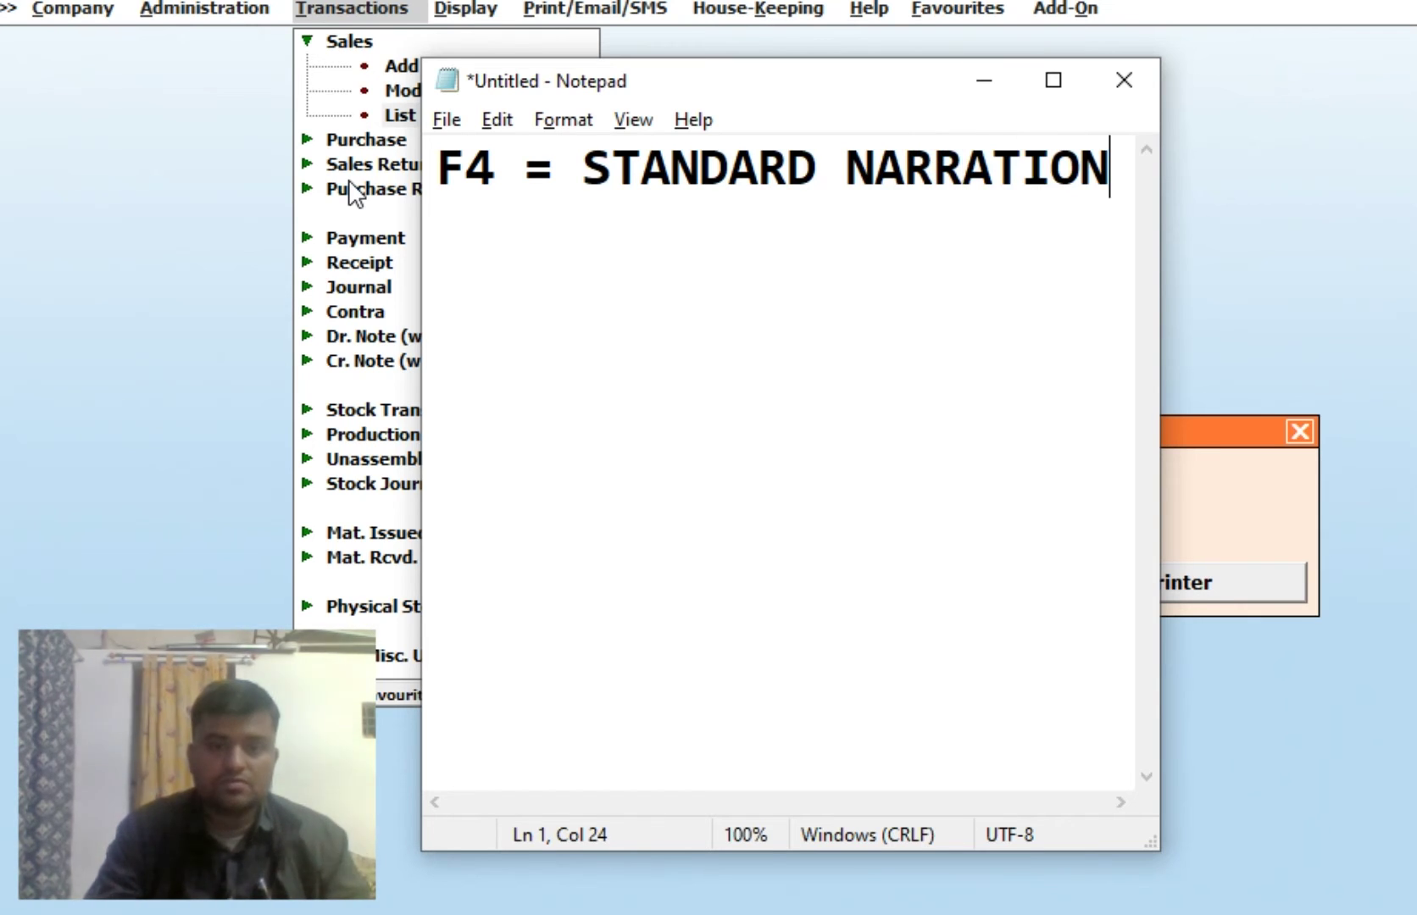
Switch back to BUSY and cancel the pending output prompt for the sales voucher list.
{"action": "key", "text": "alt+Tab"}
{"action": "key", "text": "Escape"}
{"action": "key", "text": "Escape"}
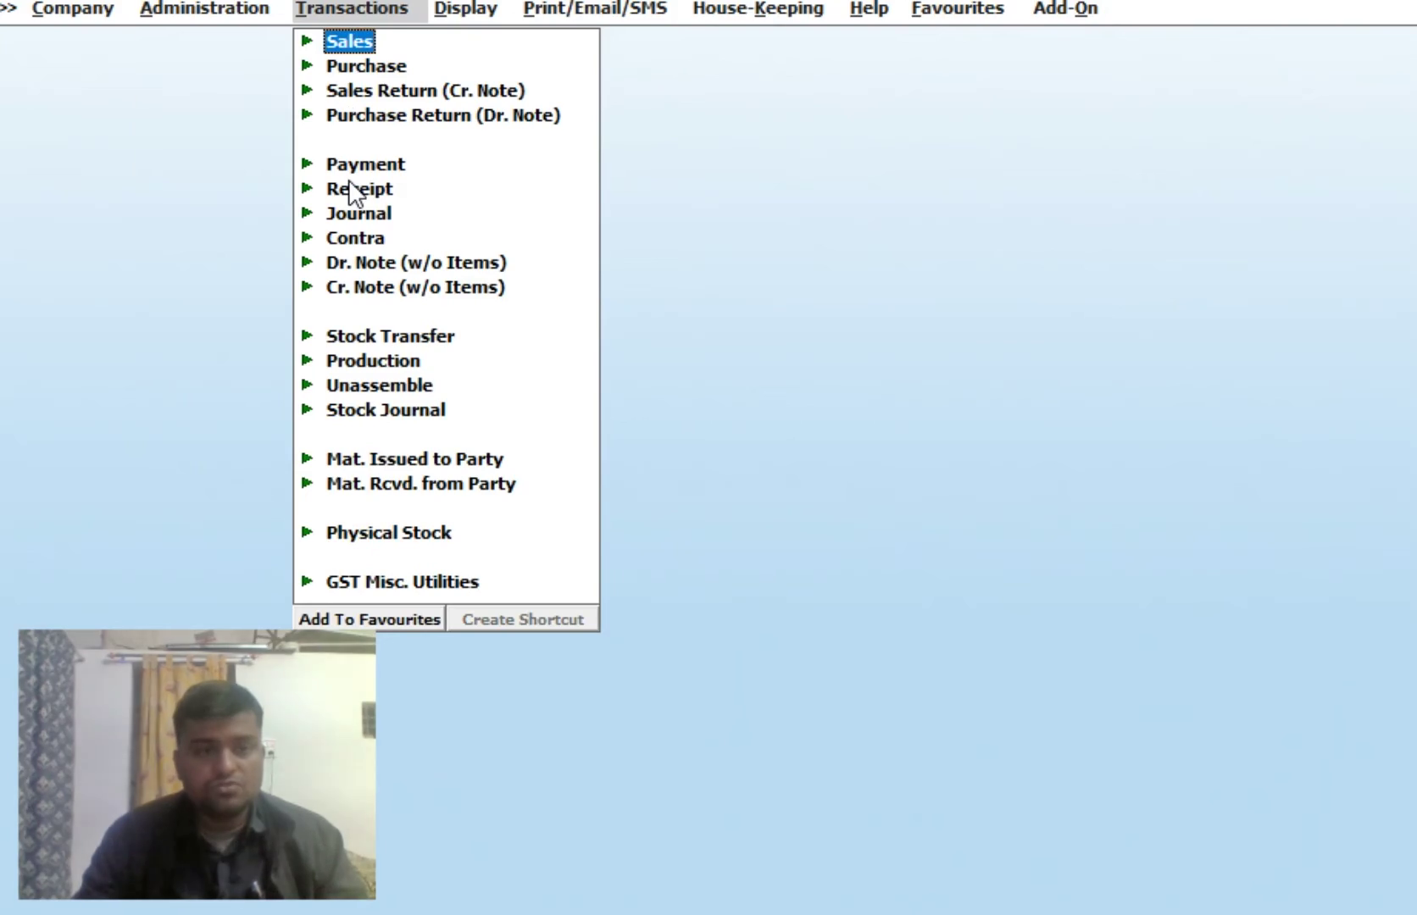
{"action": "key", "text": "Left"}
{"action": "key", "text": "Right"}
{"action": "left_click", "coordinate": [348, 182]}
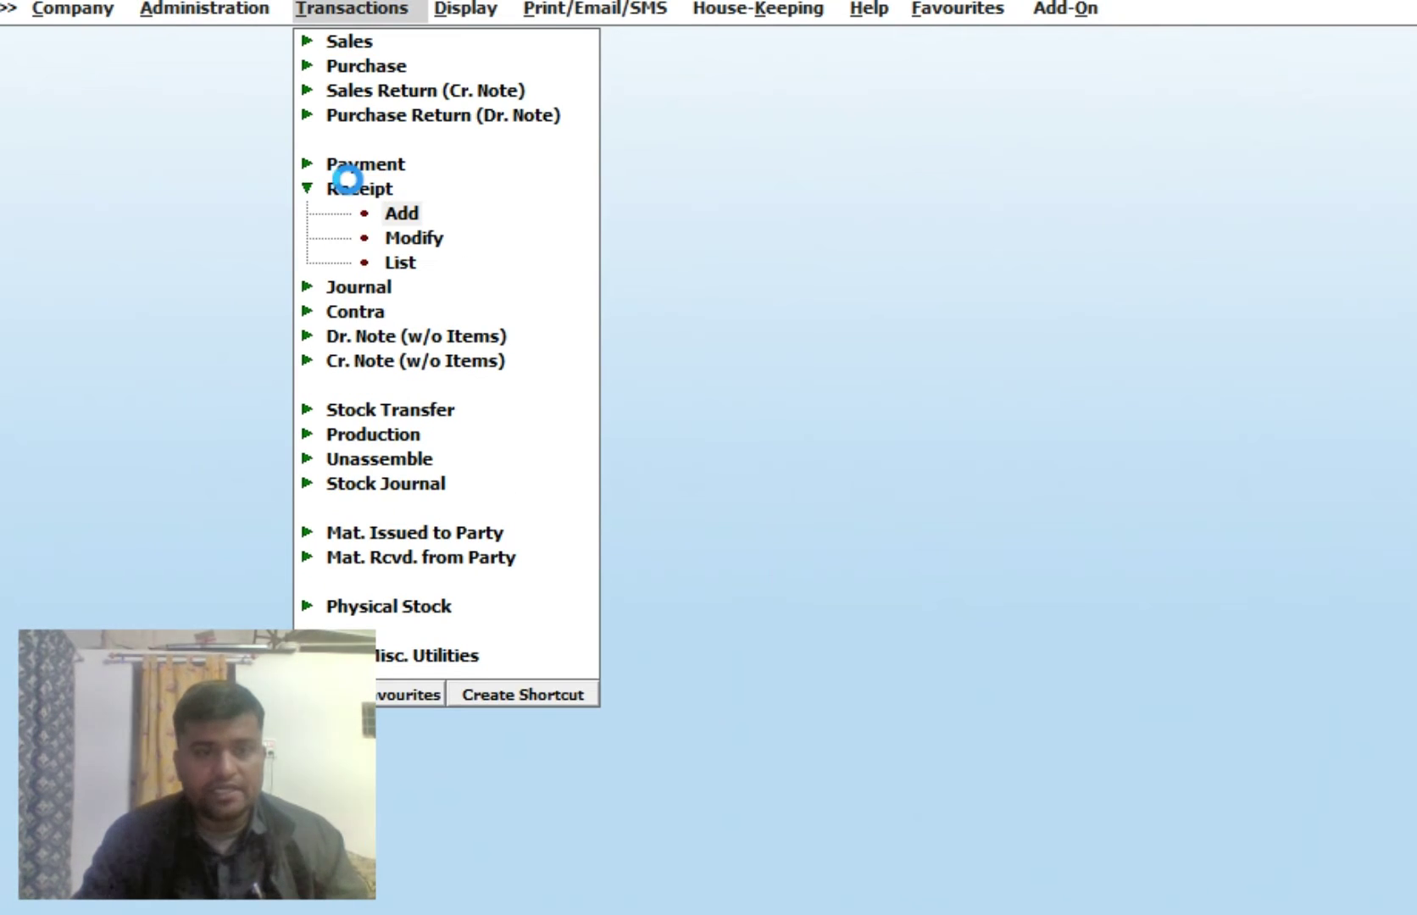
{"action": "key", "text": "Return"}
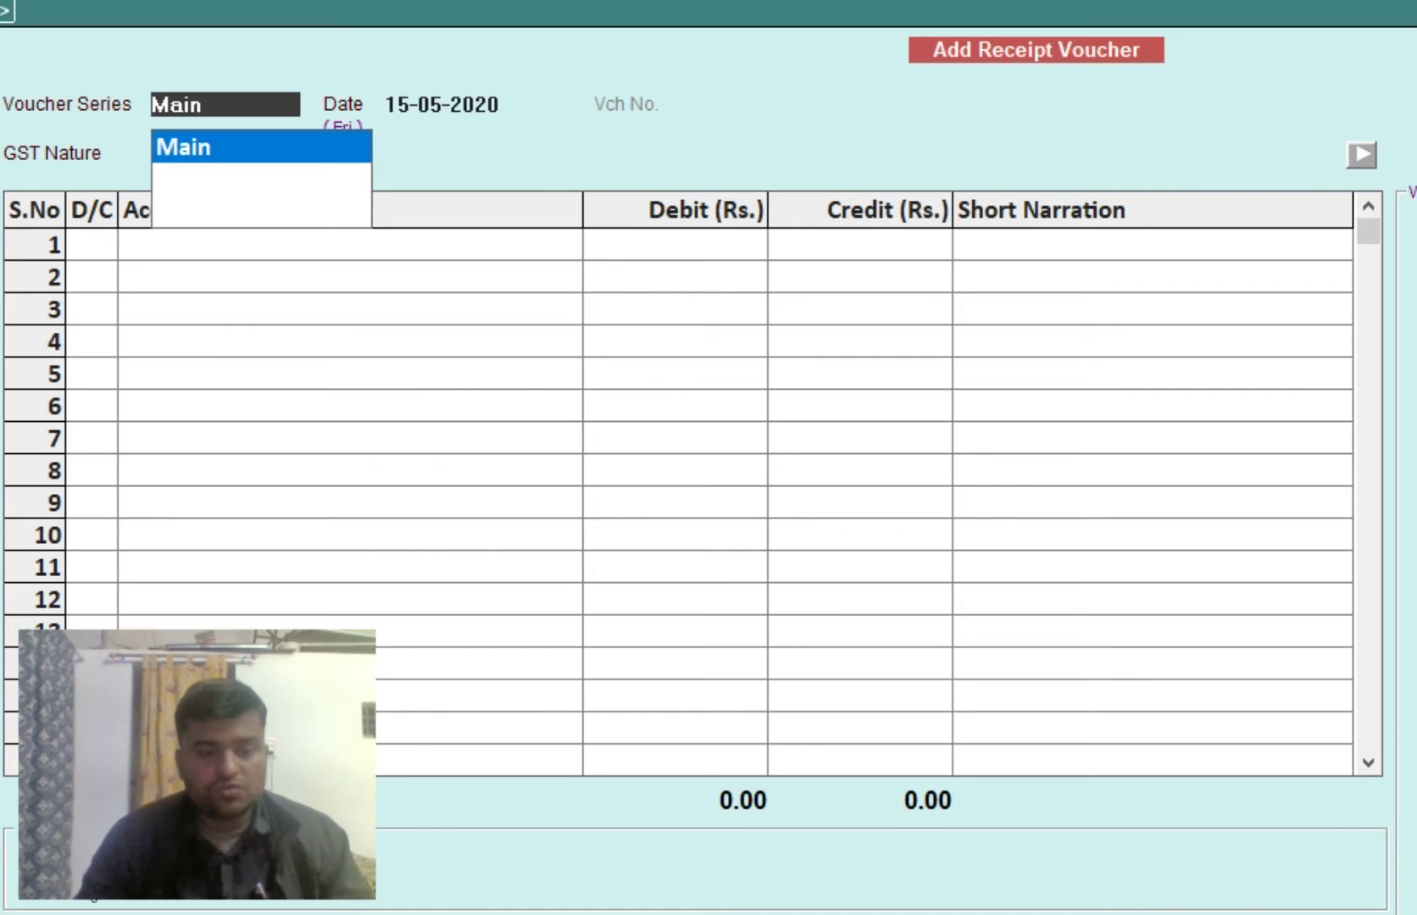
{"action": "key", "text": "Return"}
{"action": "key", "text": "Escape"}
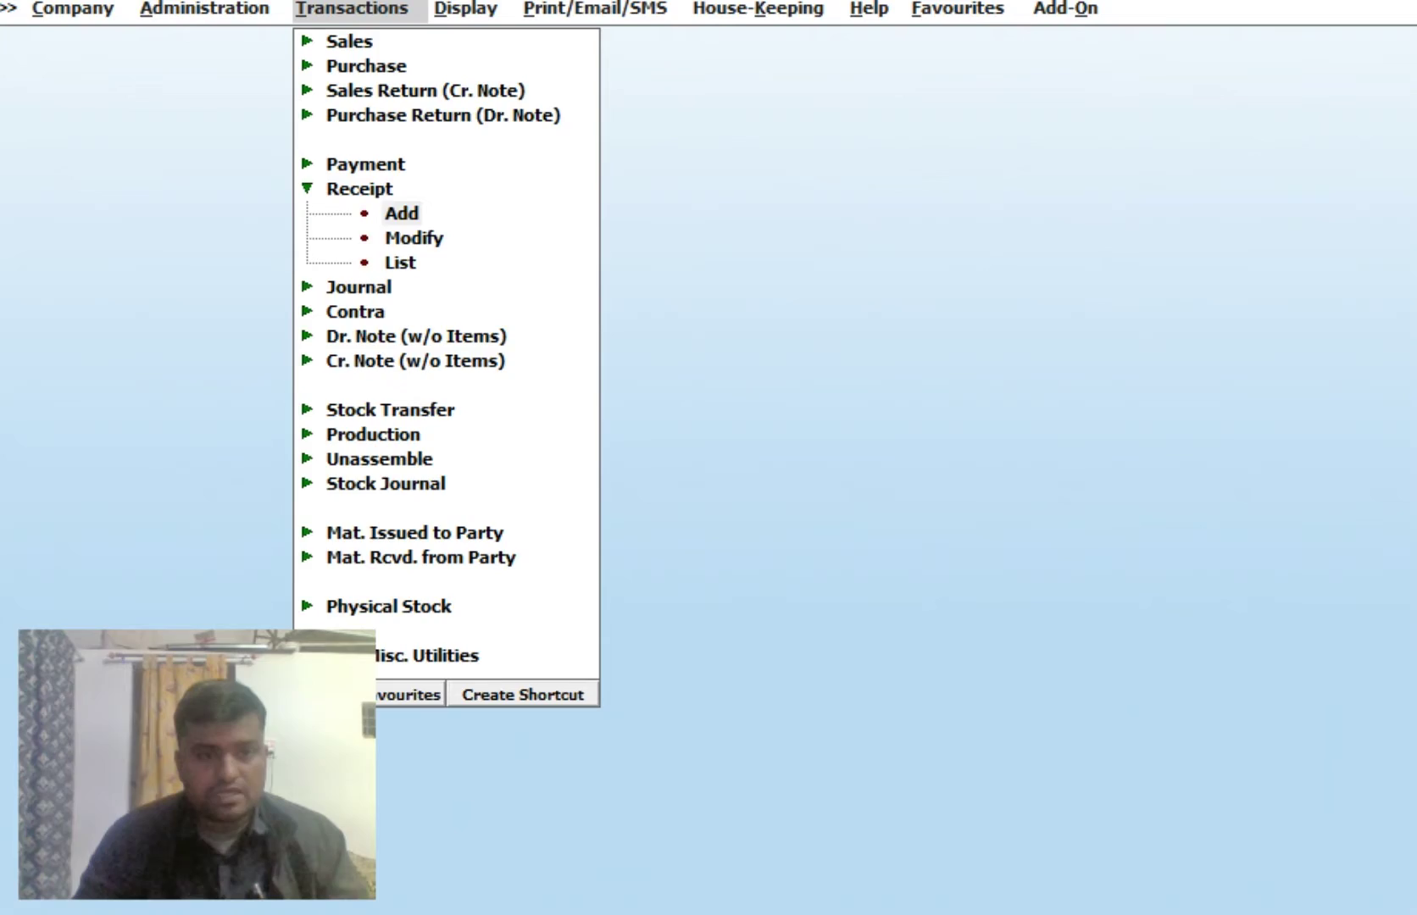
Open the form for adding a standard narration master.
{"action": "key", "text": "Left"}
{"action": "key", "text": "Left"}
{"action": "key", "text": "Up"}
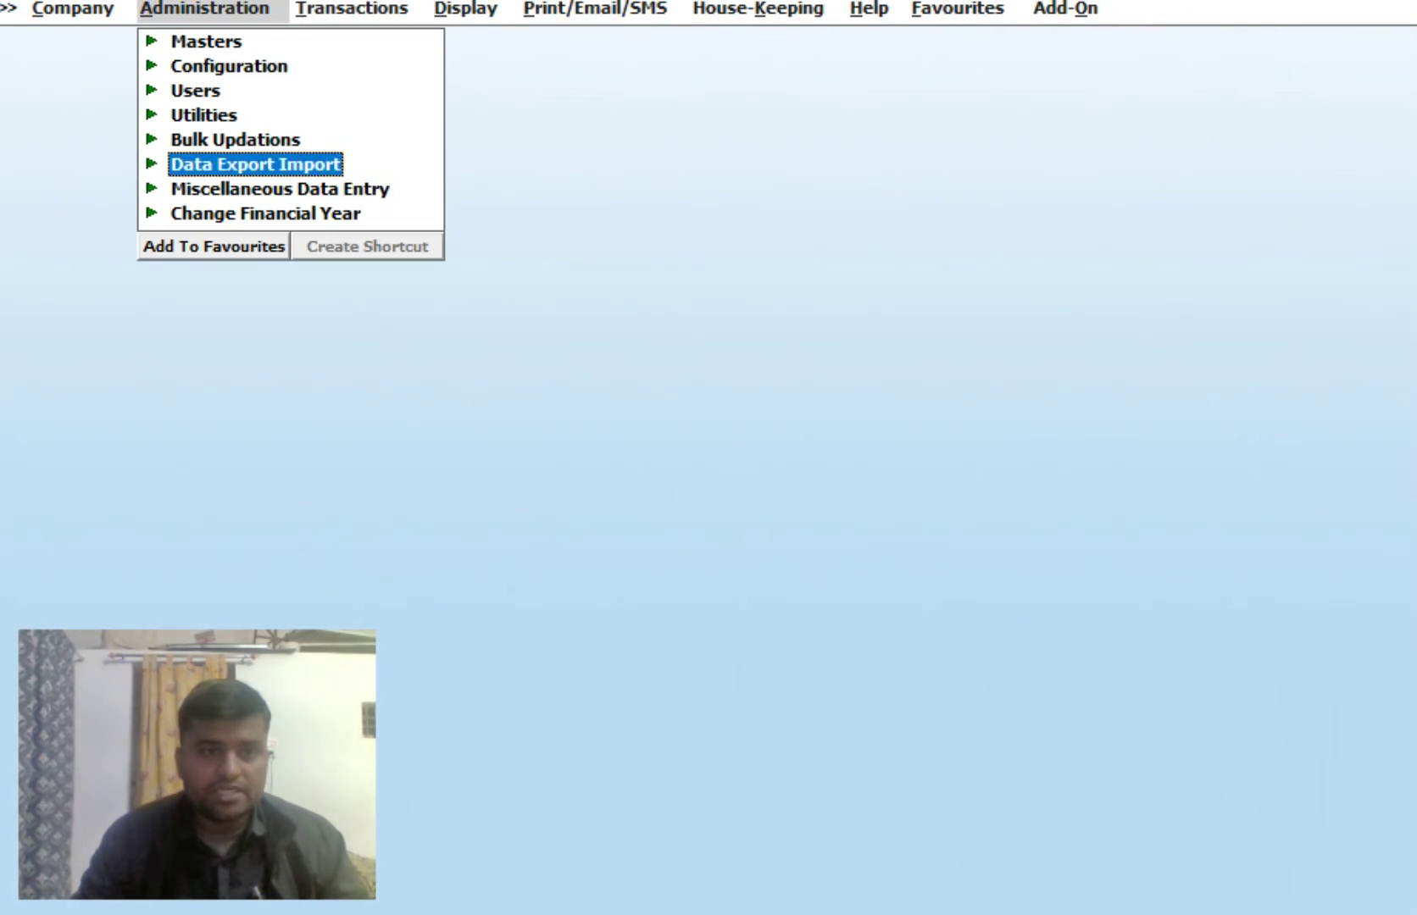
{"action": "key", "text": "Up"}
{"action": "key", "text": "Up"}
{"action": "key", "text": "Up"}
{"action": "key", "text": "Up"}
{"action": "key", "text": "Up"}
{"action": "key", "text": "Right"}
{"action": "key", "text": "Down"}
{"action": "key", "text": "Down"}
{"action": "key", "text": "Down"}
{"action": "key", "text": "Down"}
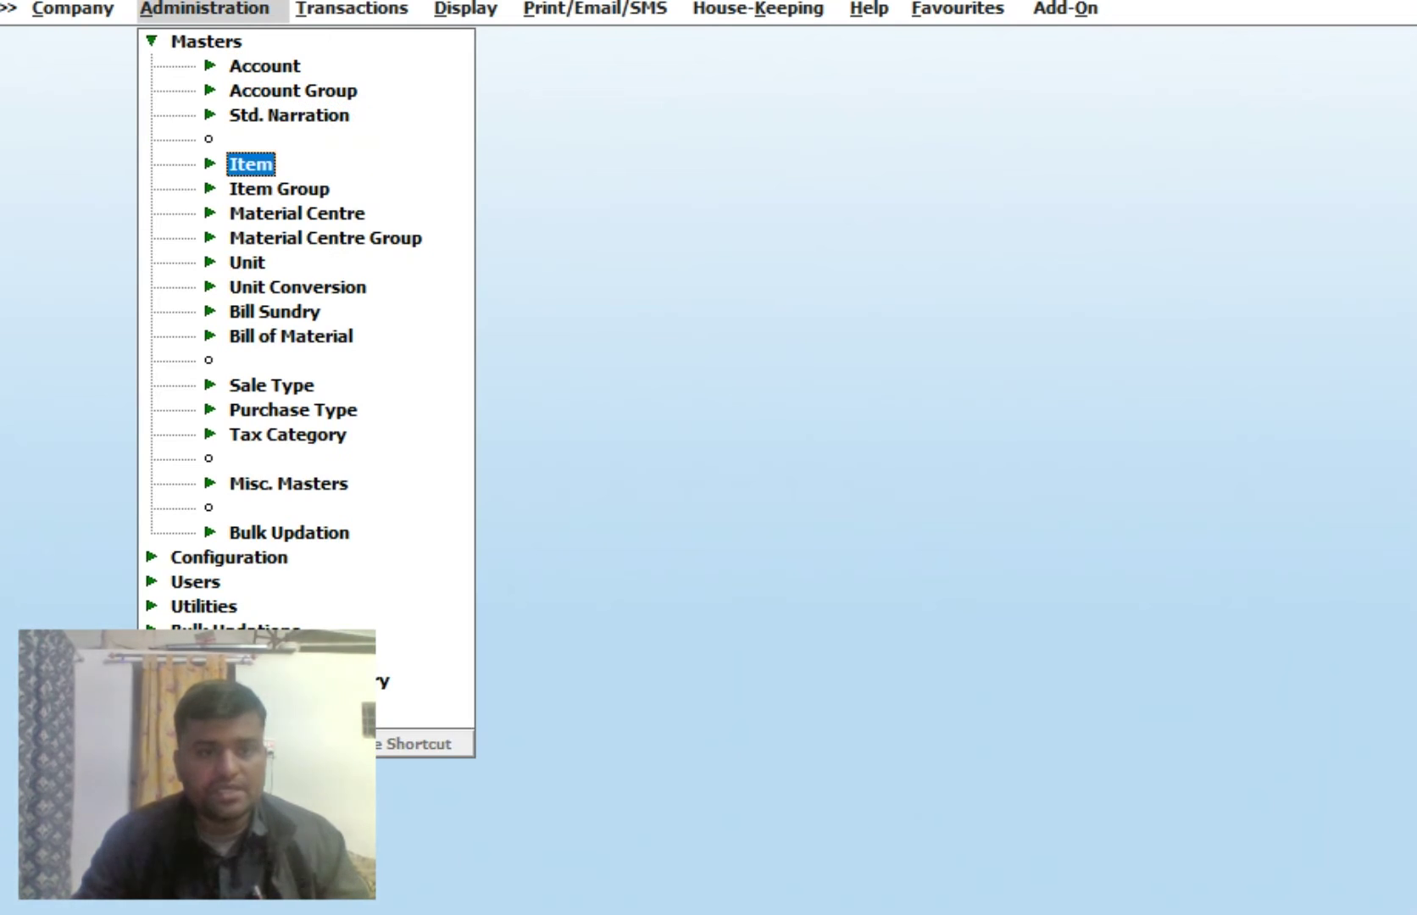
{"action": "key", "text": "Down"}
{"action": "key", "text": "Down"}
{"action": "key", "text": "Down"}
{"action": "key", "text": "Down"}
{"action": "key", "text": "Down"}
{"action": "key", "text": "Down"}
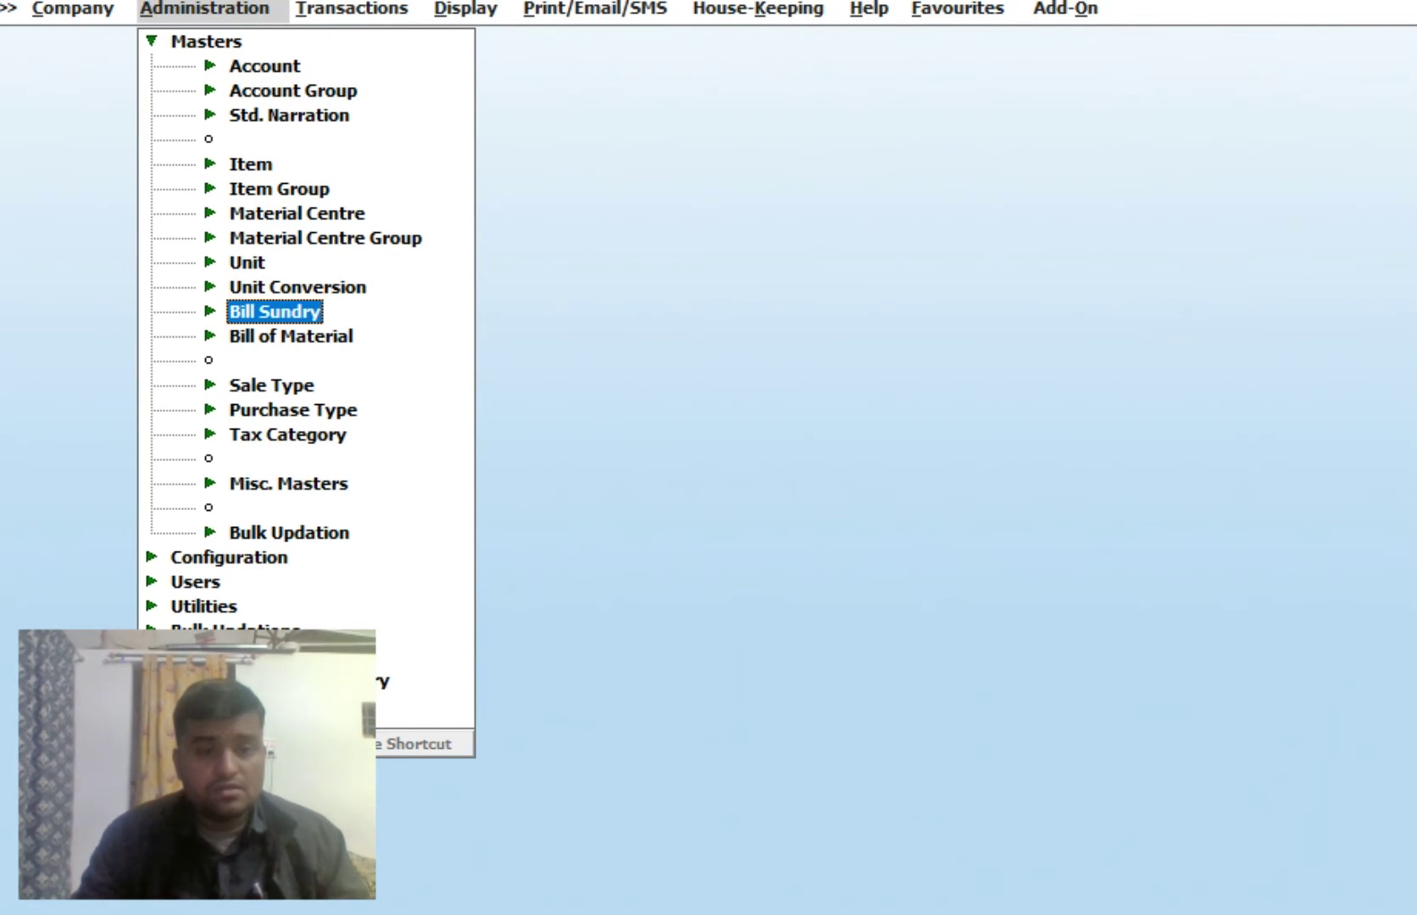
{"action": "key", "text": "Up"}
{"action": "key", "text": "Up"}
{"action": "key", "text": "Up"}
{"action": "key", "text": "Up"}
{"action": "key", "text": "Up"}
{"action": "key", "text": "Up"}
{"action": "key", "text": "Up"}
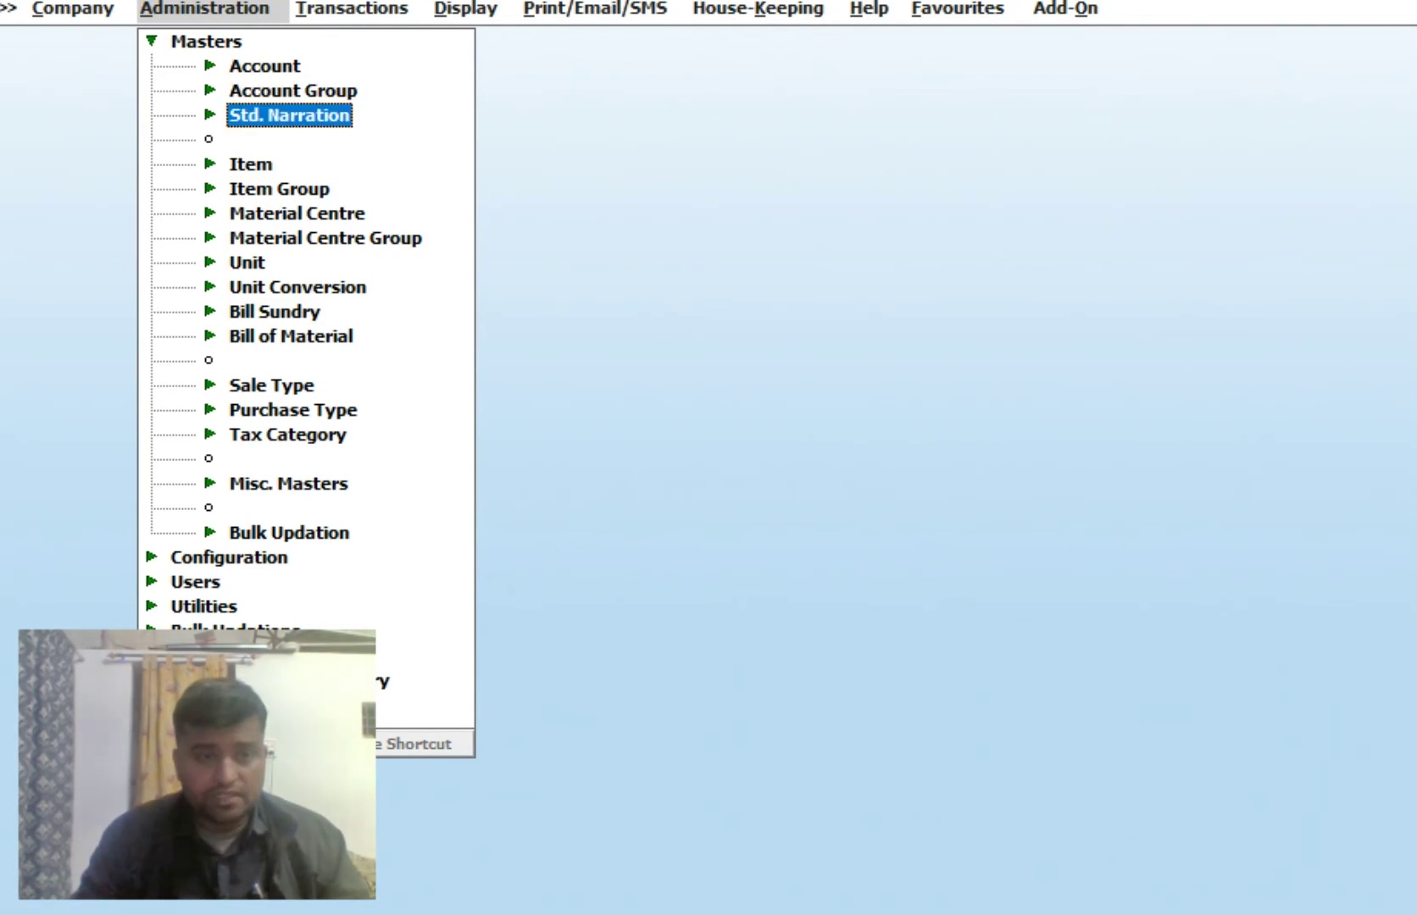
{"action": "key", "text": "Right"}
{"action": "key", "text": "Down"}
{"action": "key", "text": "Return"}
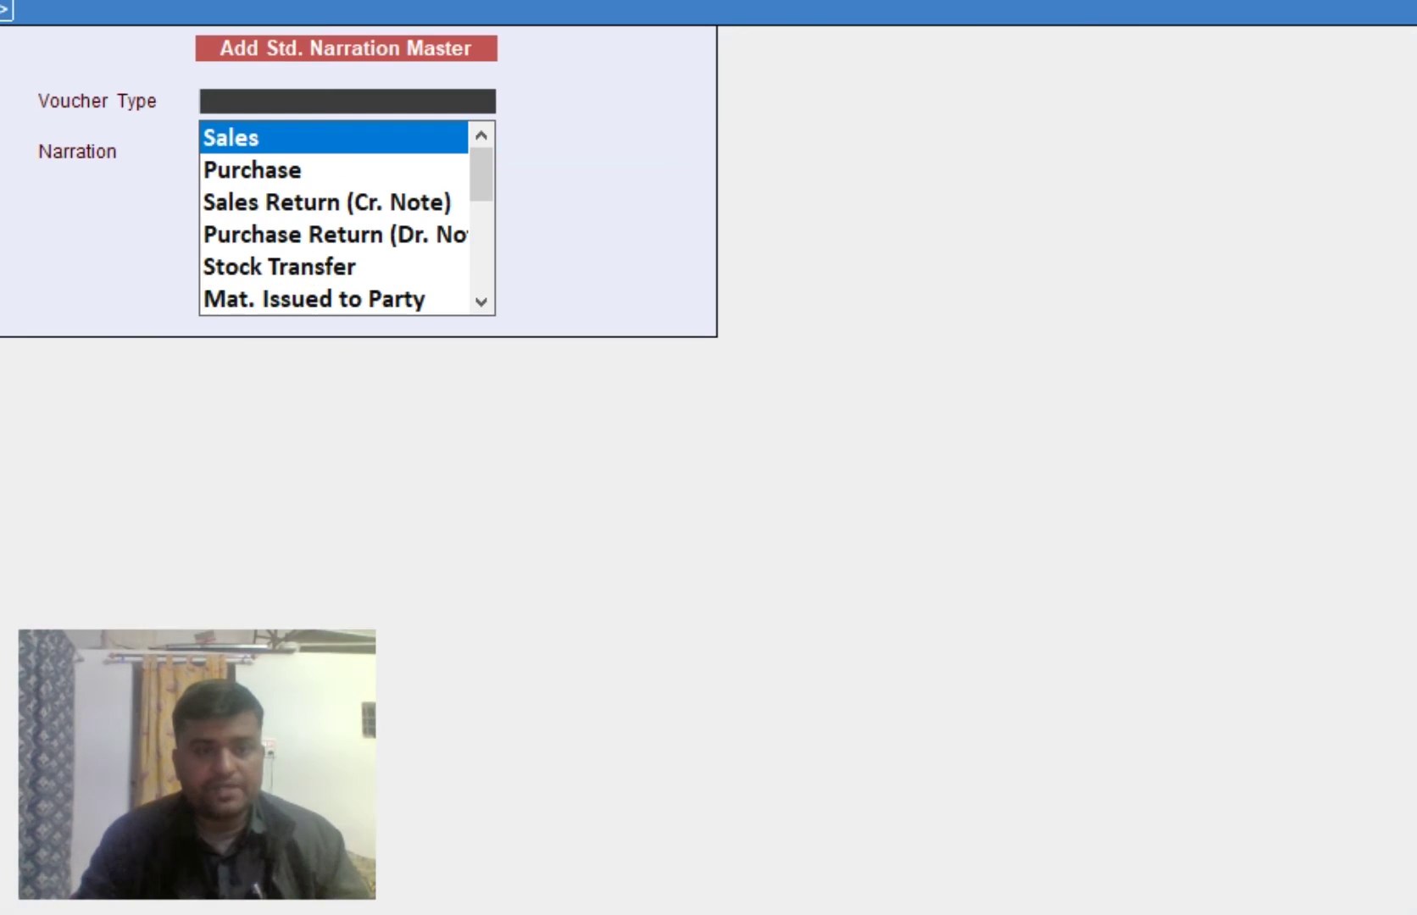
Save a standard narration "CHEQUE NO.:" for the Receipt voucher type.
{"action": "type", "text": "REC"}
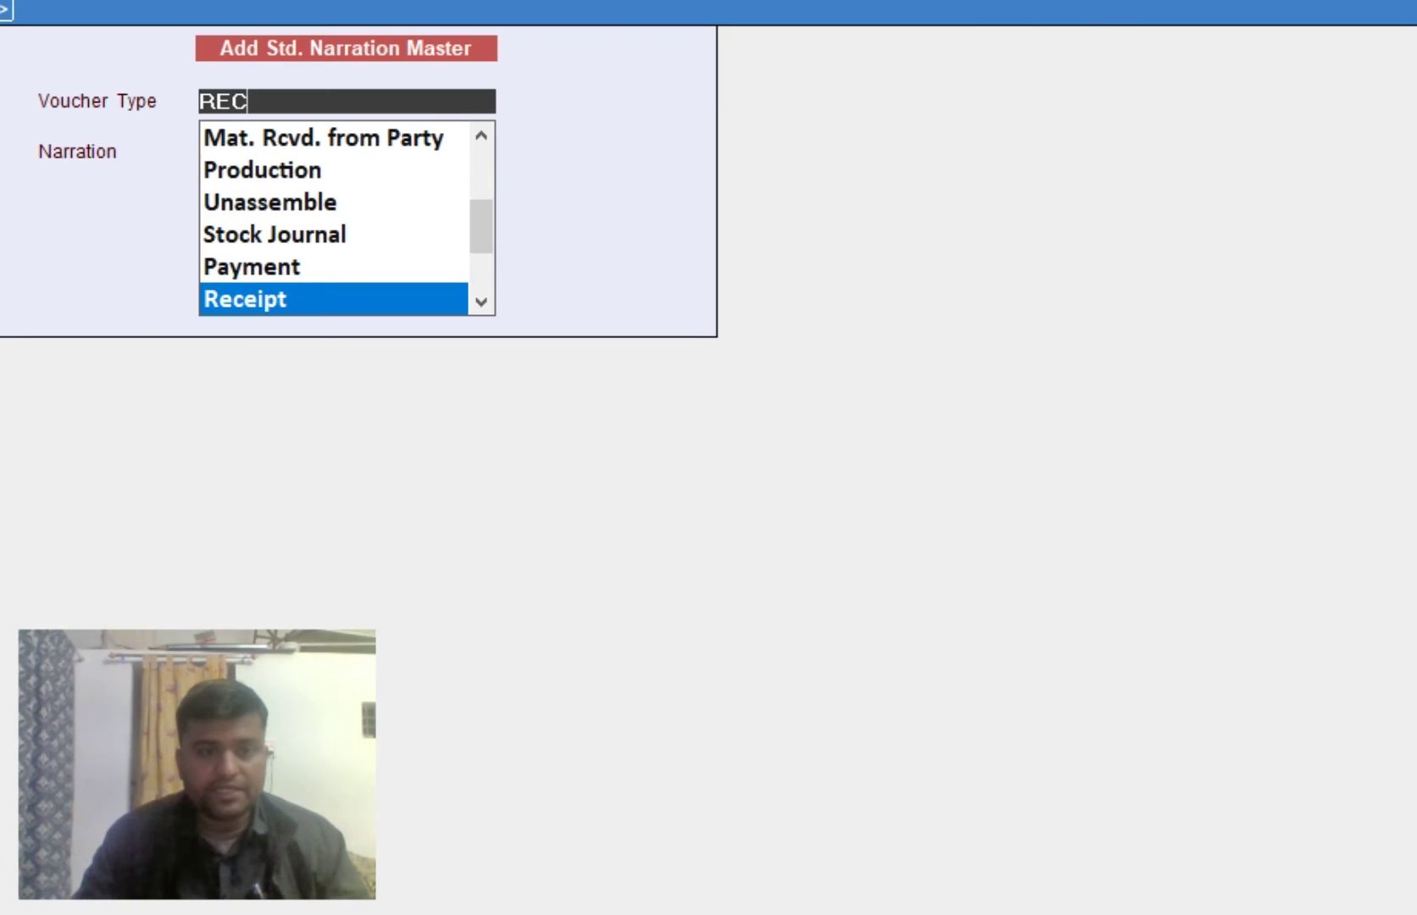
{"action": "key", "text": "Return"}
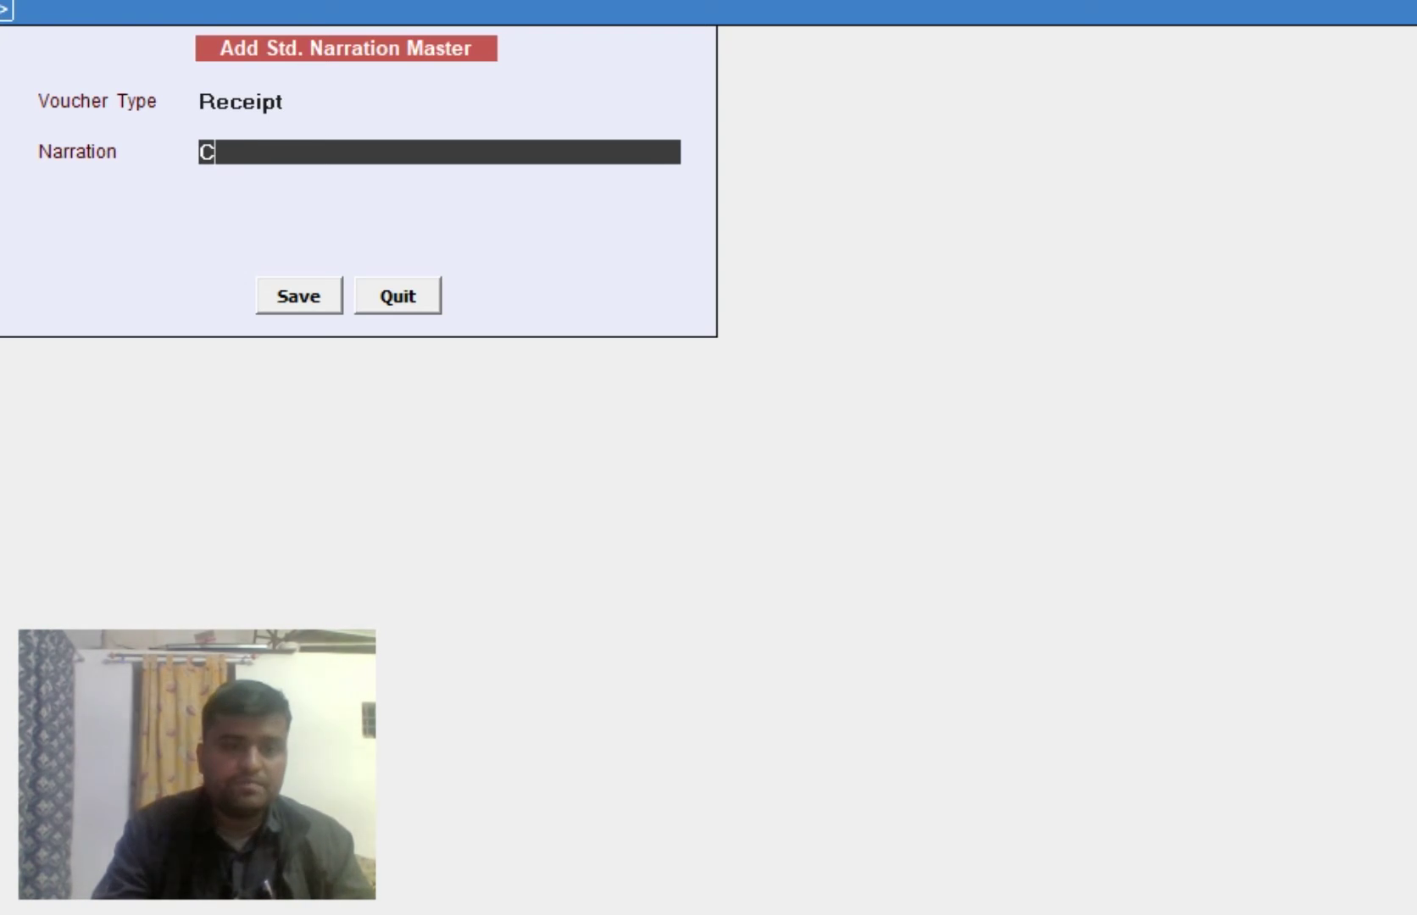
{"action": "type", "text": "CHEQUE "}
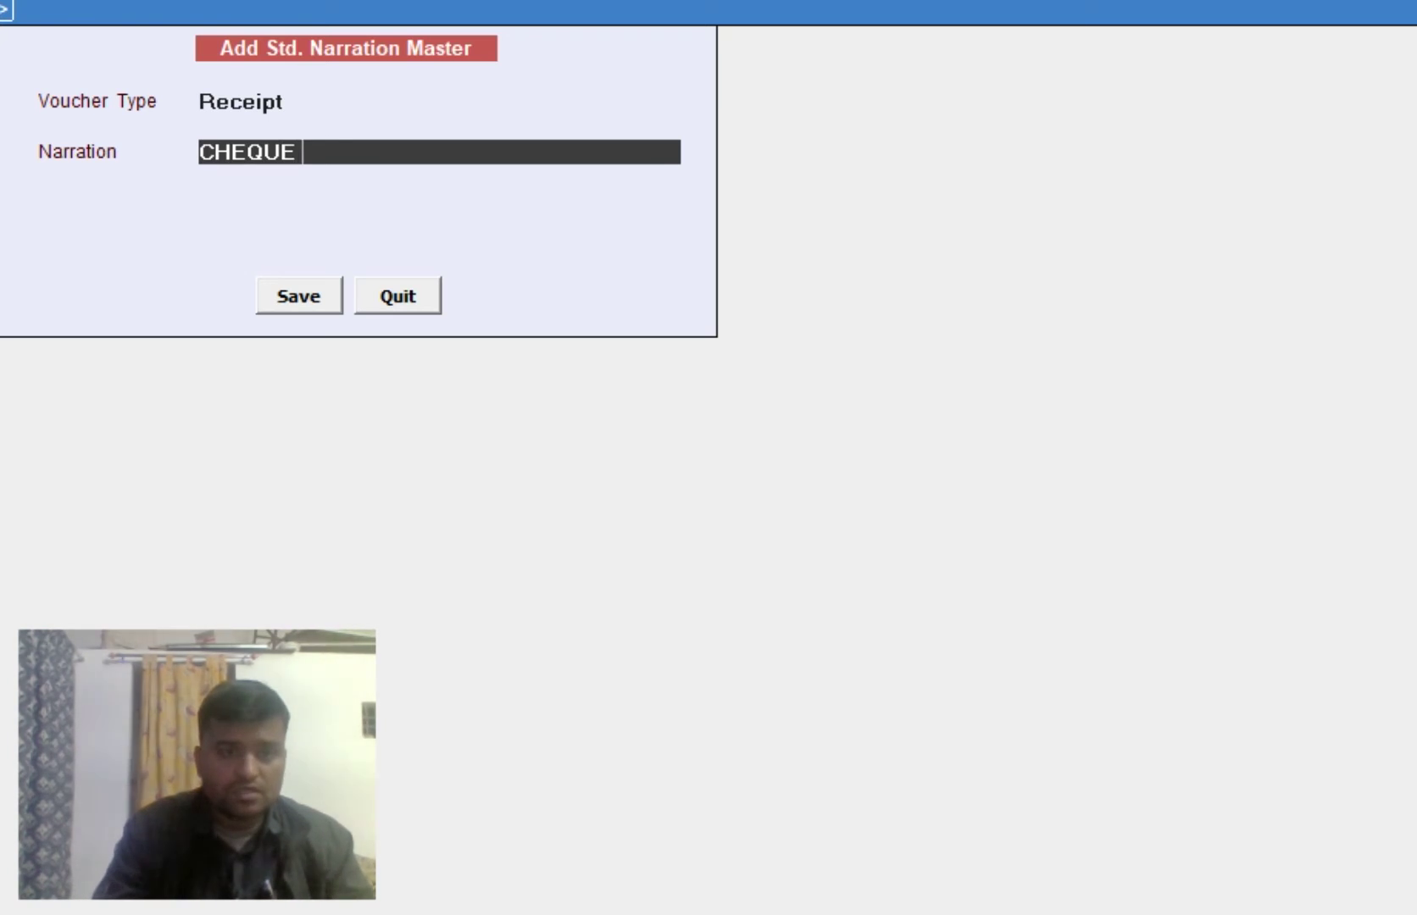
{"action": "type", "text": "NO.:"}
{"action": "key", "text": "Return"}
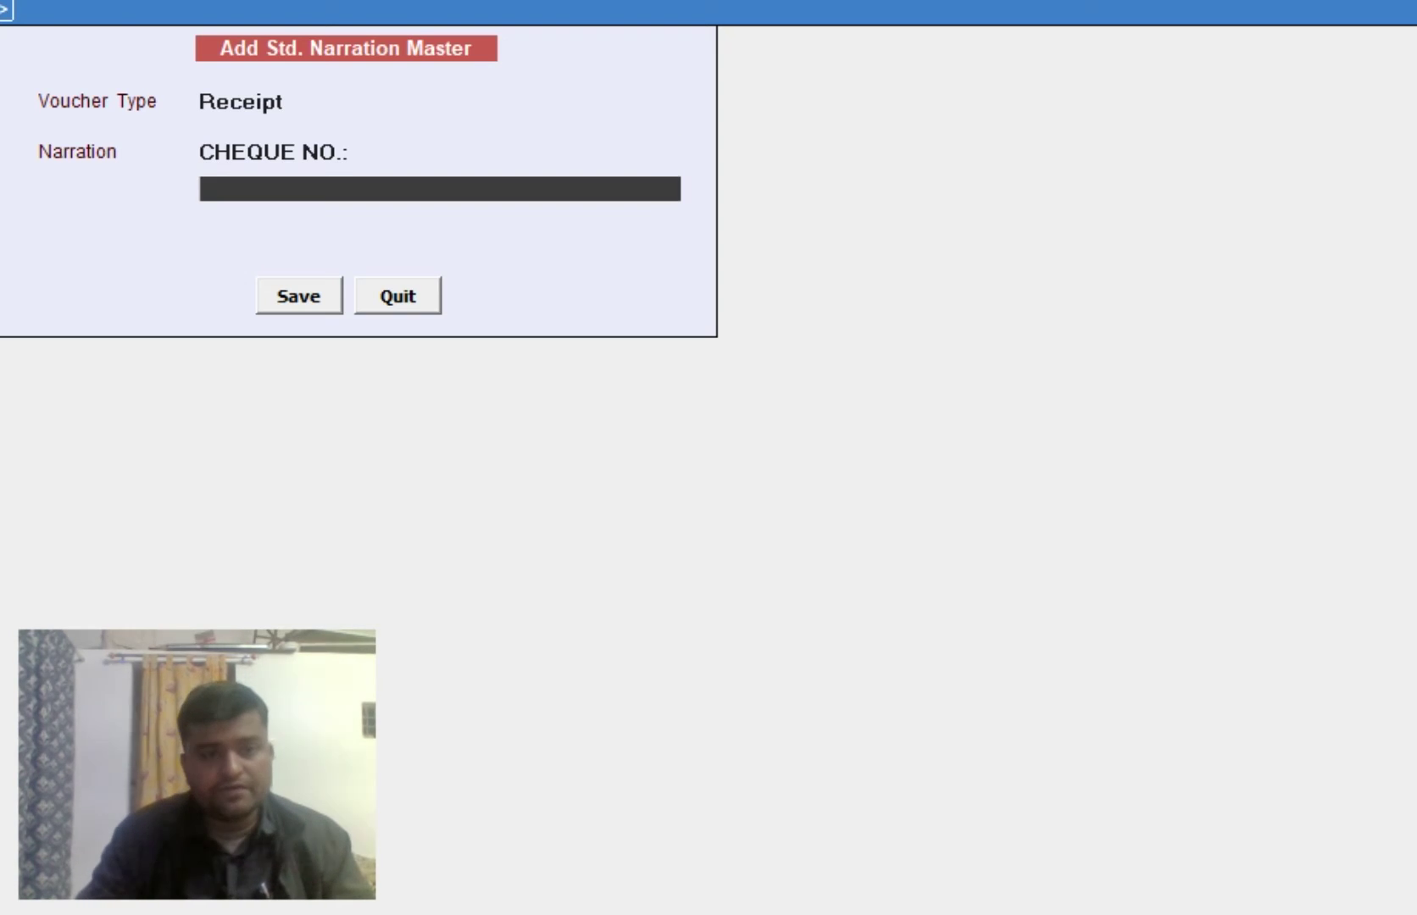
{"action": "key", "text": "Return"}
{"action": "key", "text": "Return"}
Save a second Receipt standard narration reading "CASH RECEIVED".
{"action": "key", "text": "Return"}
{"action": "type", "text": "CAS"}
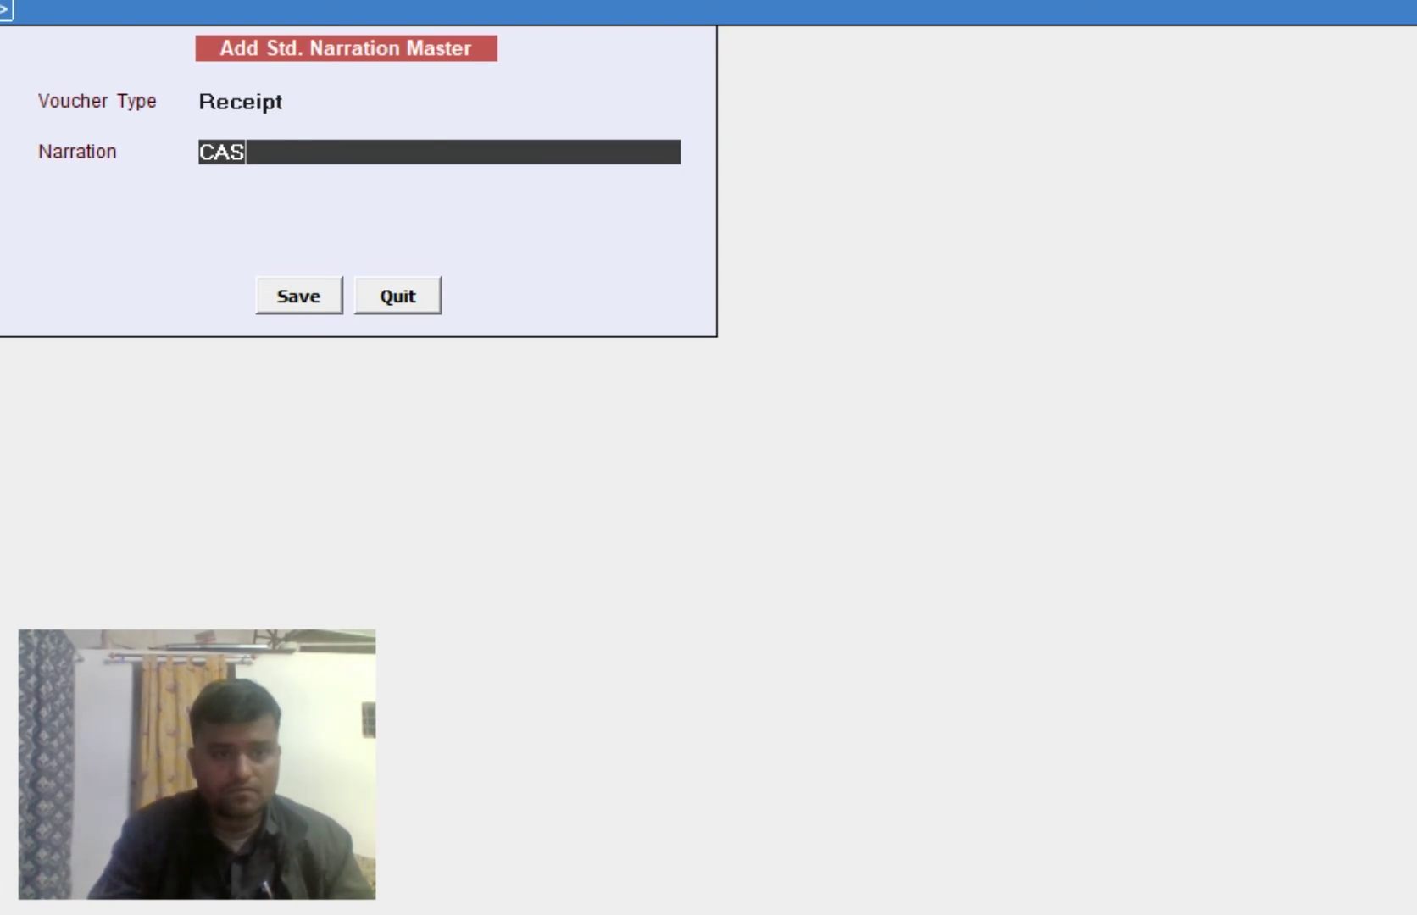
{"action": "type", "text": "H RECEIVED"}
{"action": "key", "text": "Return"}
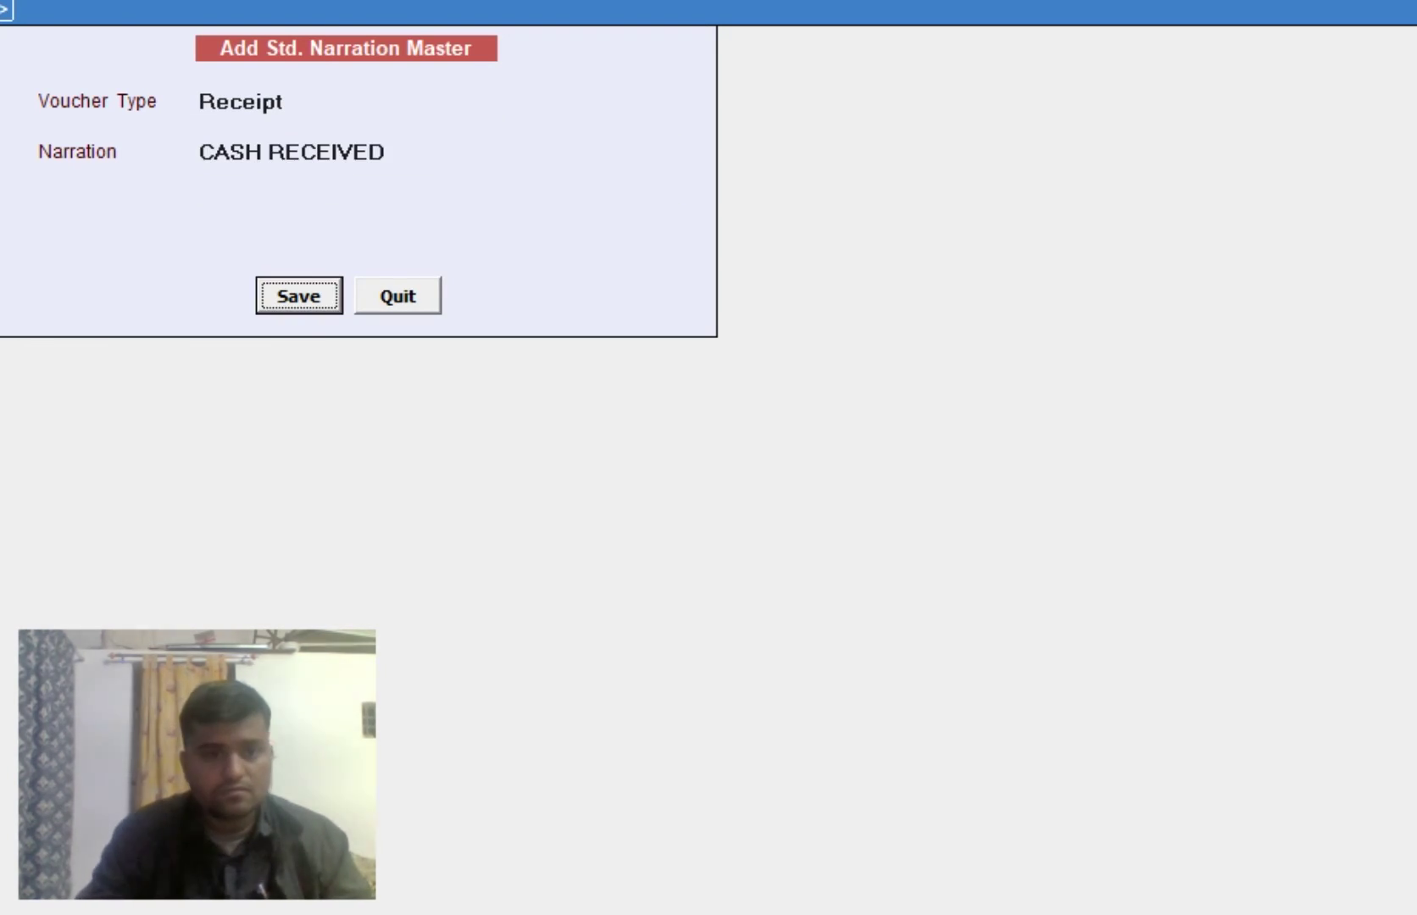
{"action": "key", "text": "Return"}
Leave the standard narration form and start a new receipt voucher in the Main series.
{"action": "key", "text": "Escape"}
{"action": "key", "text": "Right"}
{"action": "key", "text": "Return"}
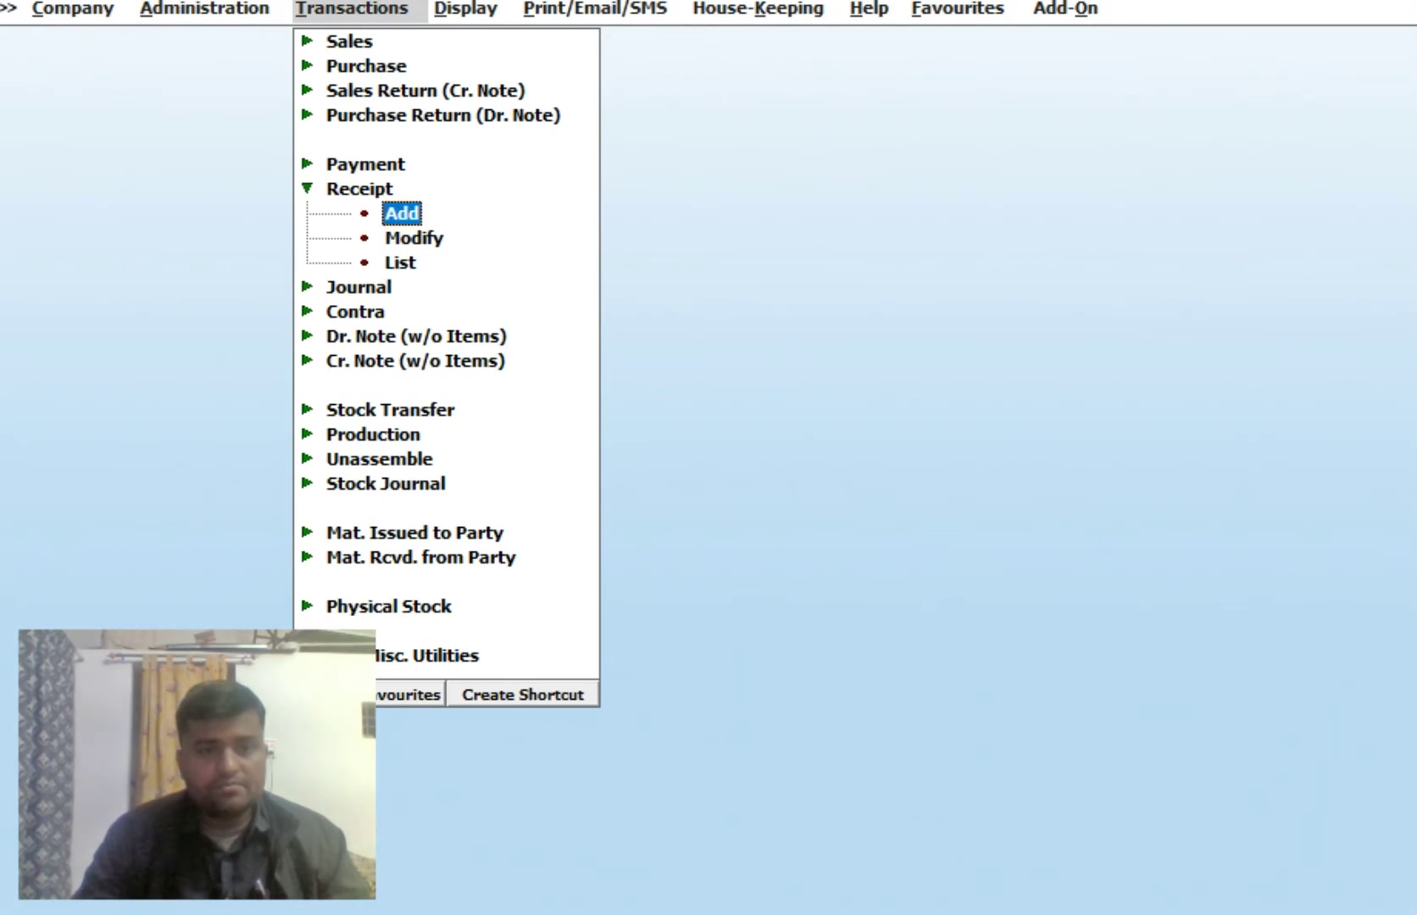
{"action": "key", "text": "Return"}
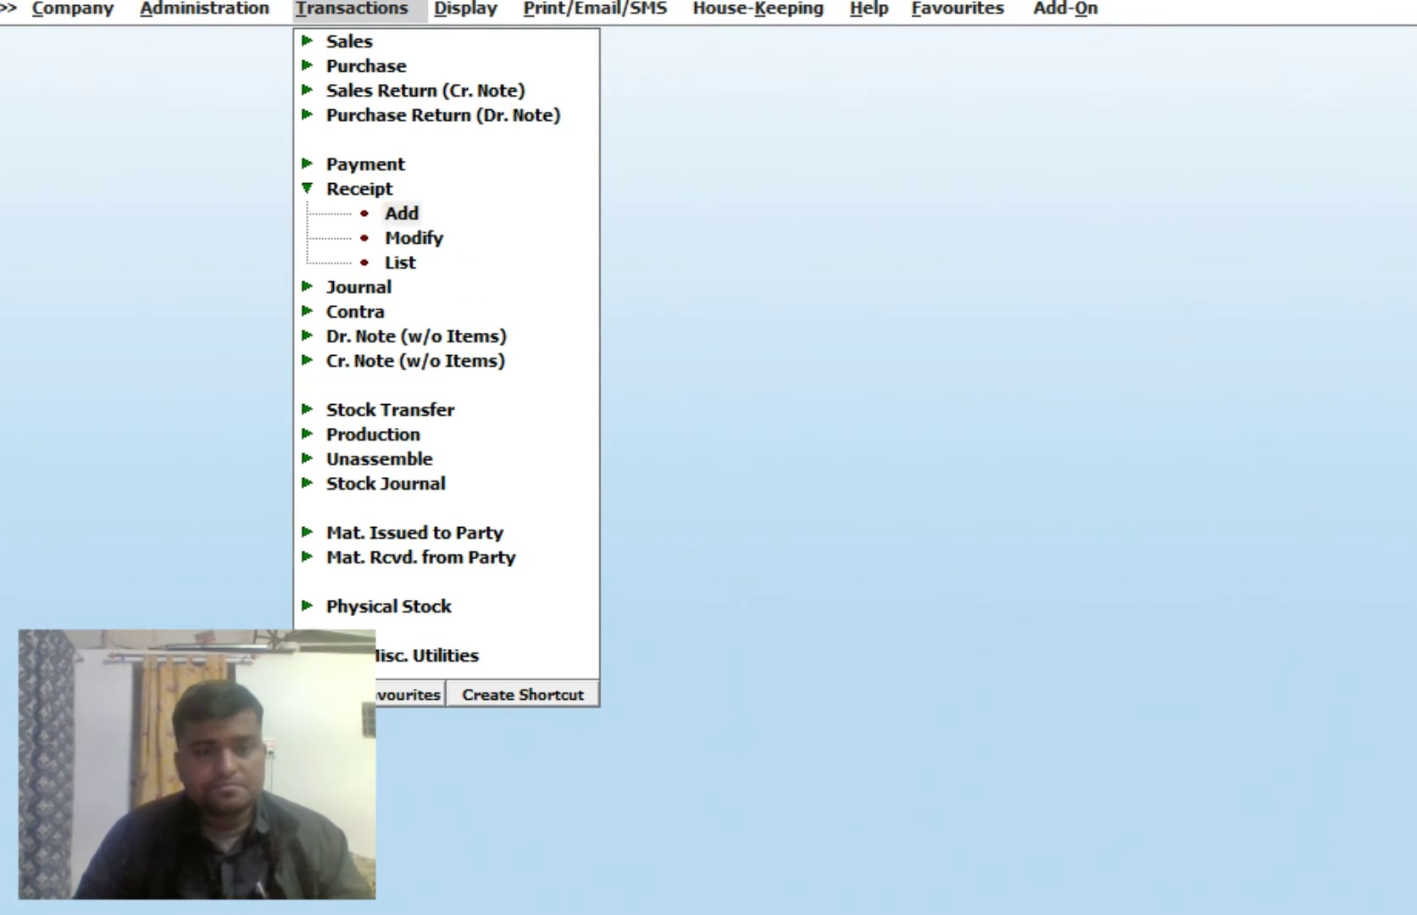
{"action": "key", "text": "Return"}
{"action": "key", "text": "Return"}
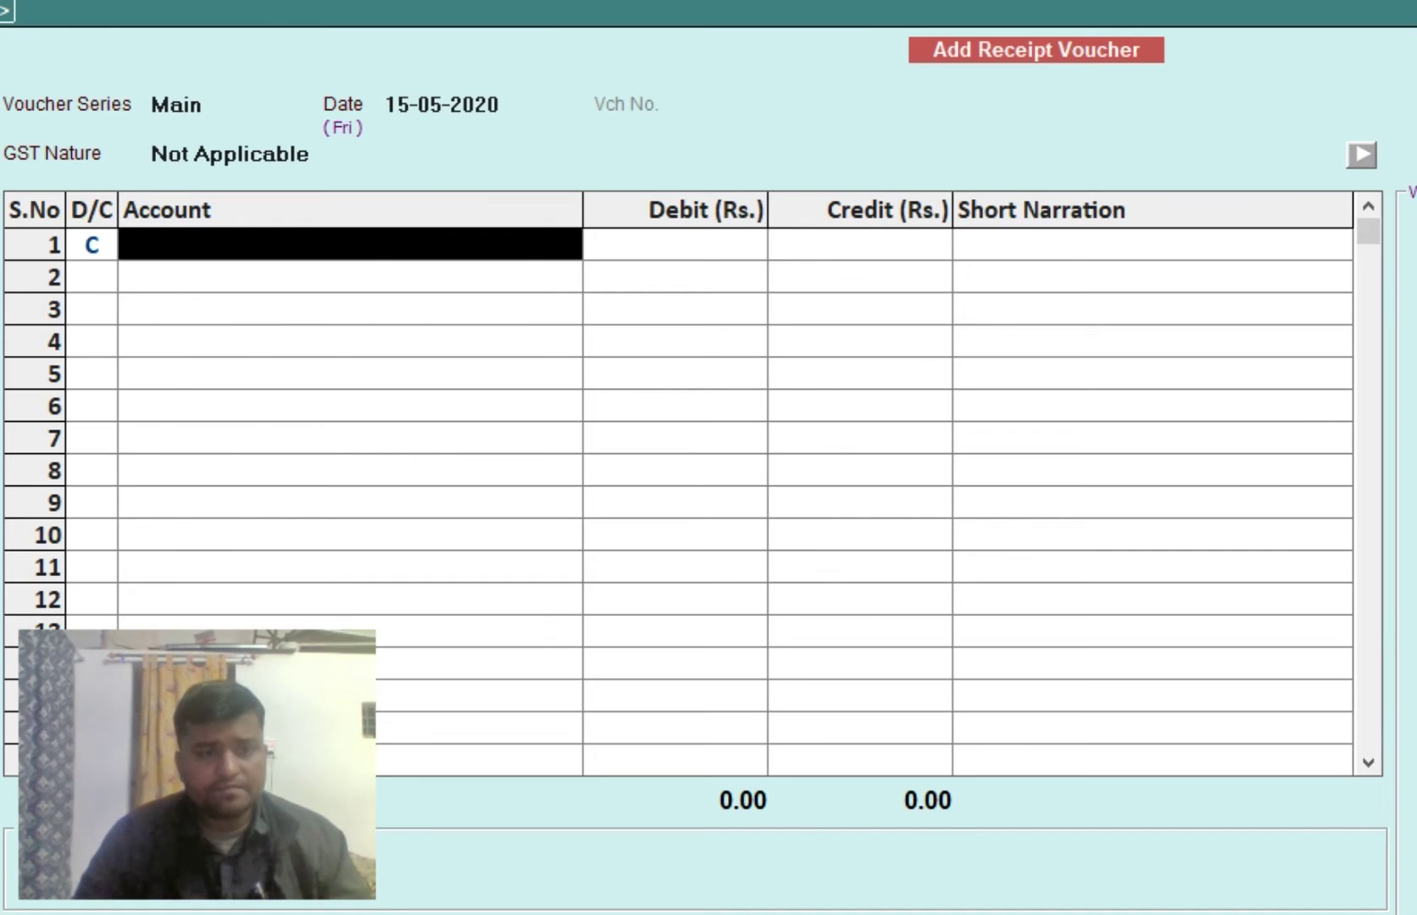
Credit the account ABC COMPANY, DELHI with Rs. 1.00 in the first row of the receipt voucher.
{"action": "key", "text": "Return"}
{"action": "type", "text": "1"}
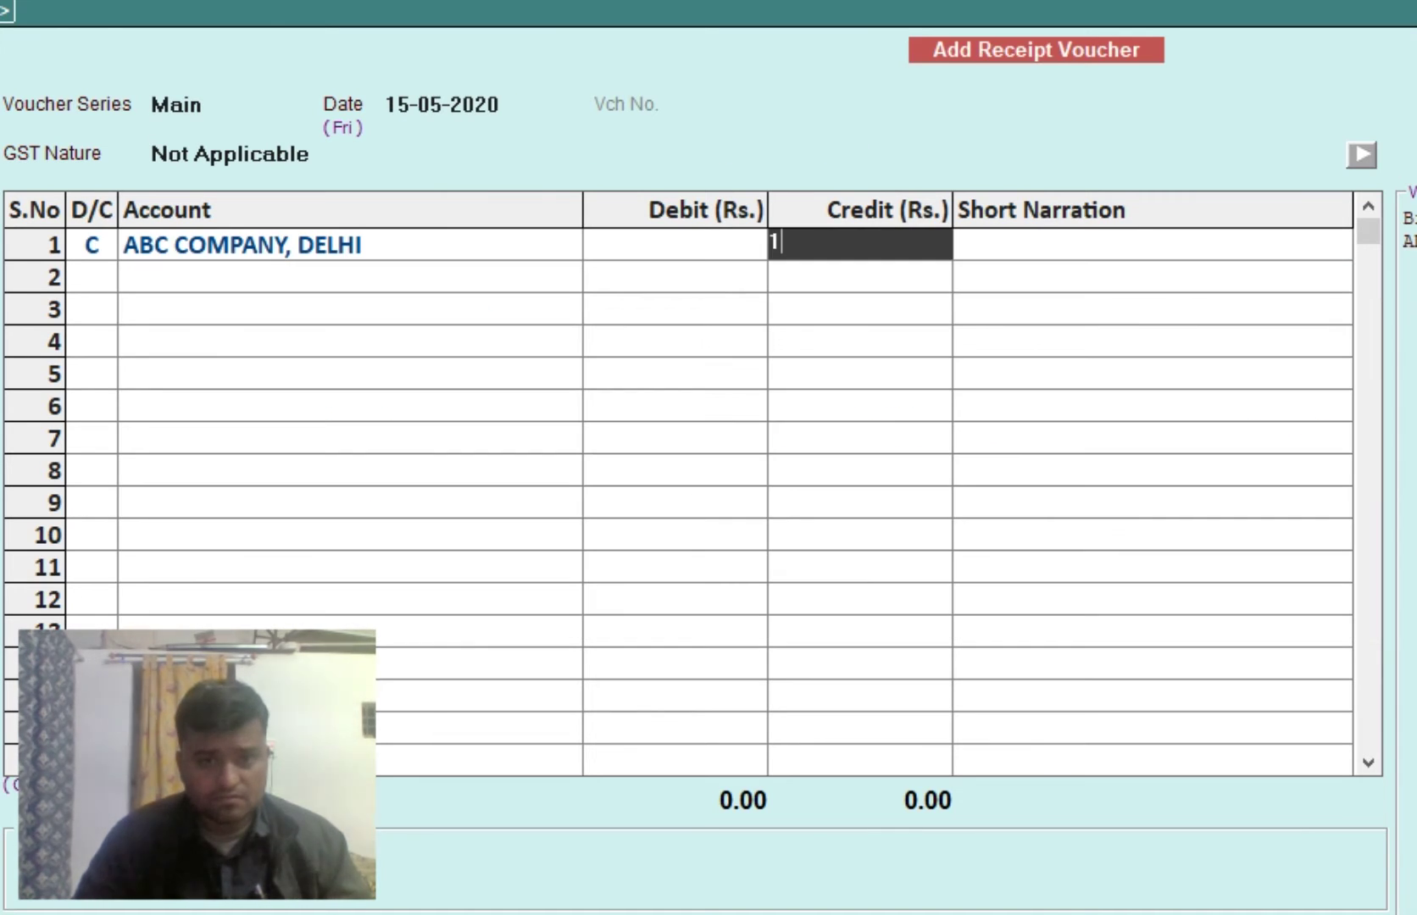
{"action": "key", "text": "Return"}
{"action": "key", "text": "Return"}
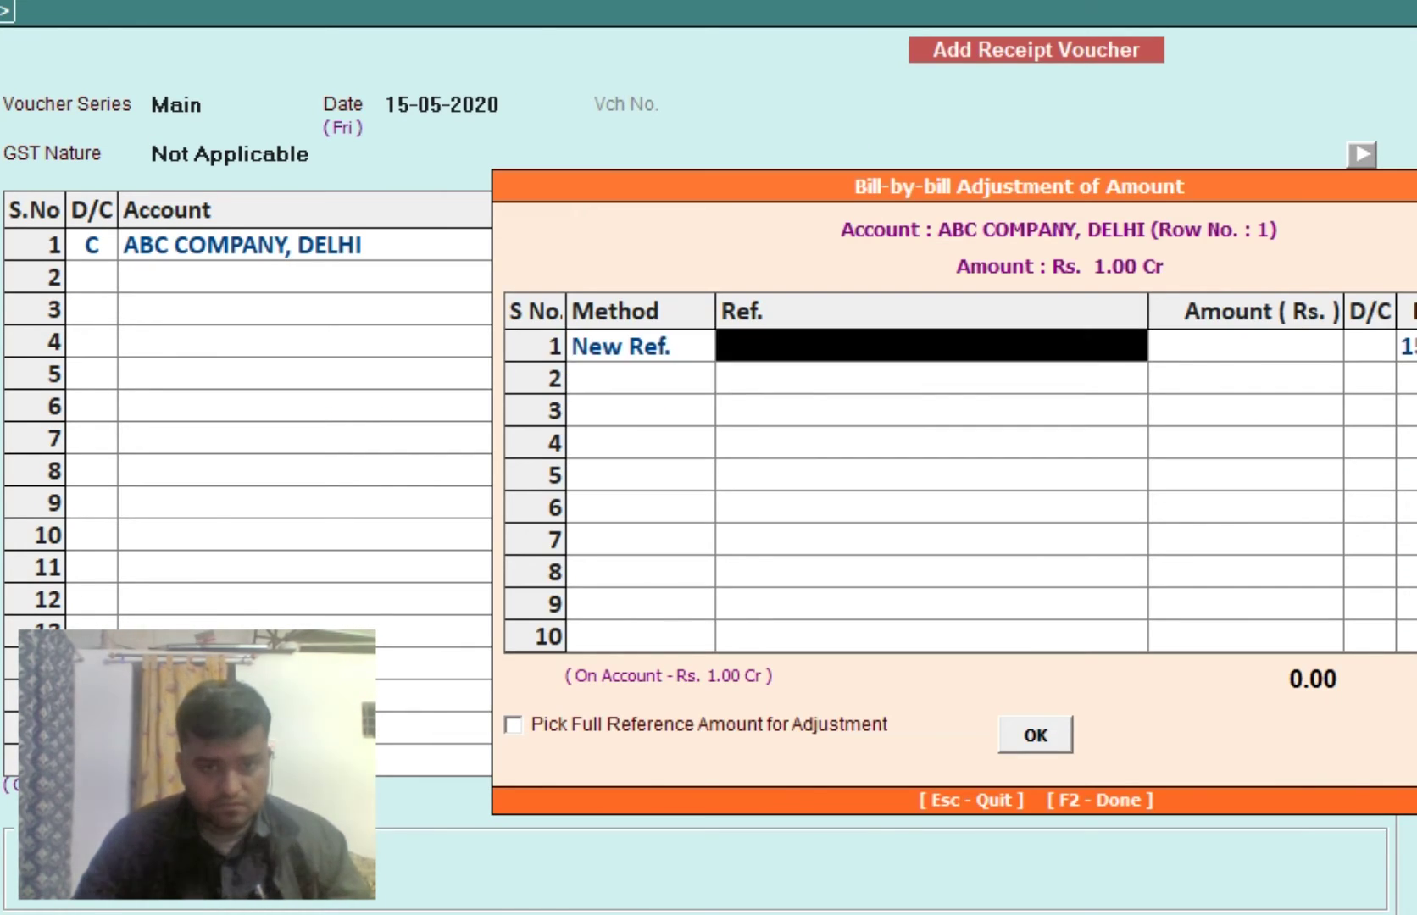
Allocate the credited amount to new bill reference 1 and debit Cash with Rs. 1.00 in the second row.
{"action": "type", "text": "1"}
{"action": "key", "text": "Return"}
{"action": "key", "text": "Return"}
{"action": "key", "text": "Return"}
{"action": "key", "text": "Return"}
{"action": "key", "text": "Return"}
{"action": "key", "text": "Return"}
{"action": "key", "text": "Return"}
{"action": "key", "text": "Return"}
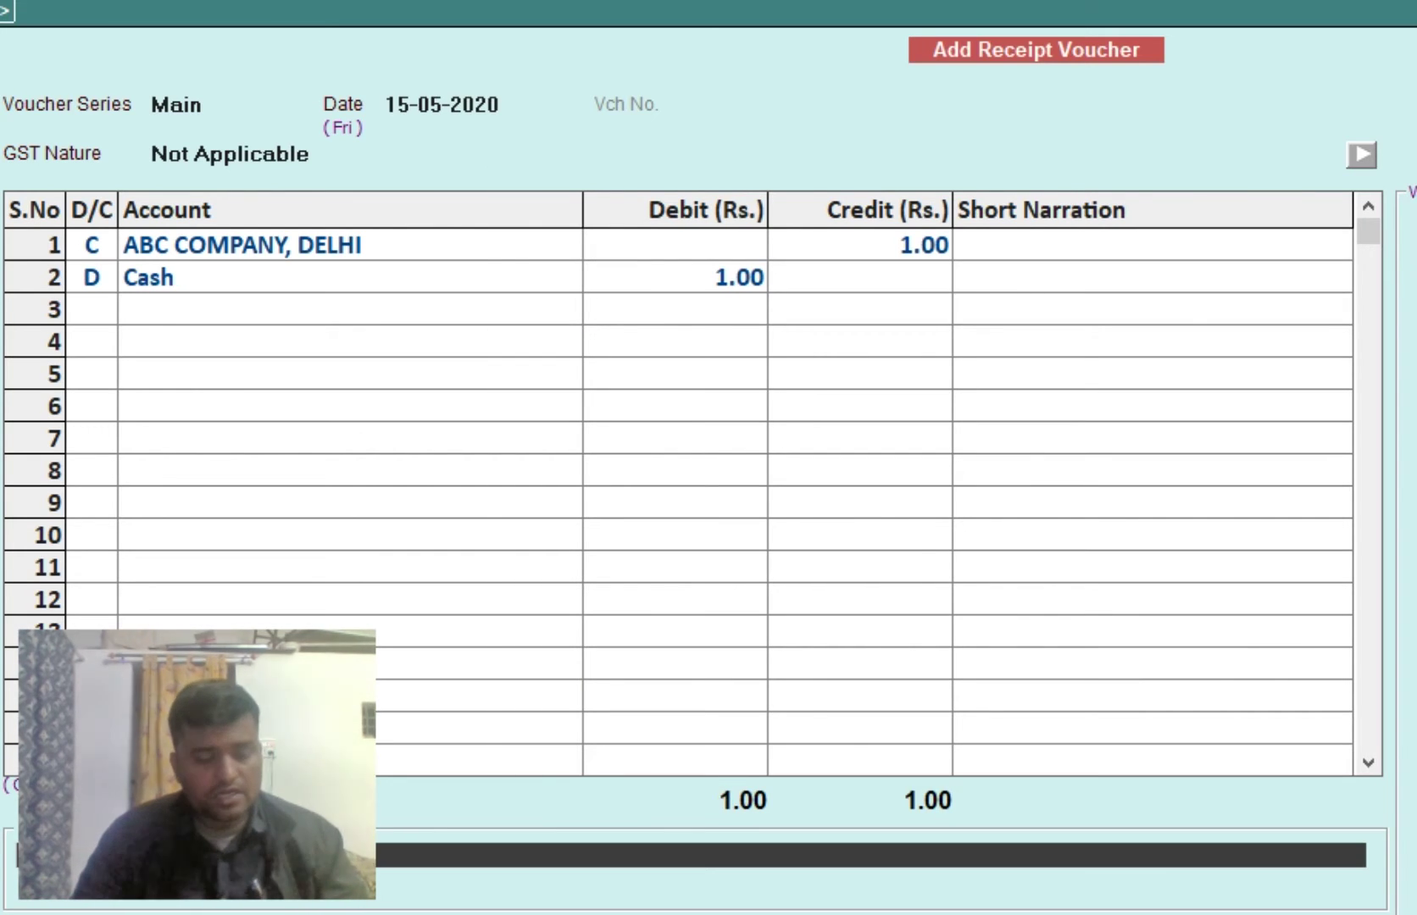
Insert the standard narration "CHEQUE NO.:" into the receipt voucher, and bring up the narration list once more before closing it.
{"action": "key", "text": "F4"}
{"action": "key", "text": "Down"}
{"action": "key", "text": "Return"}
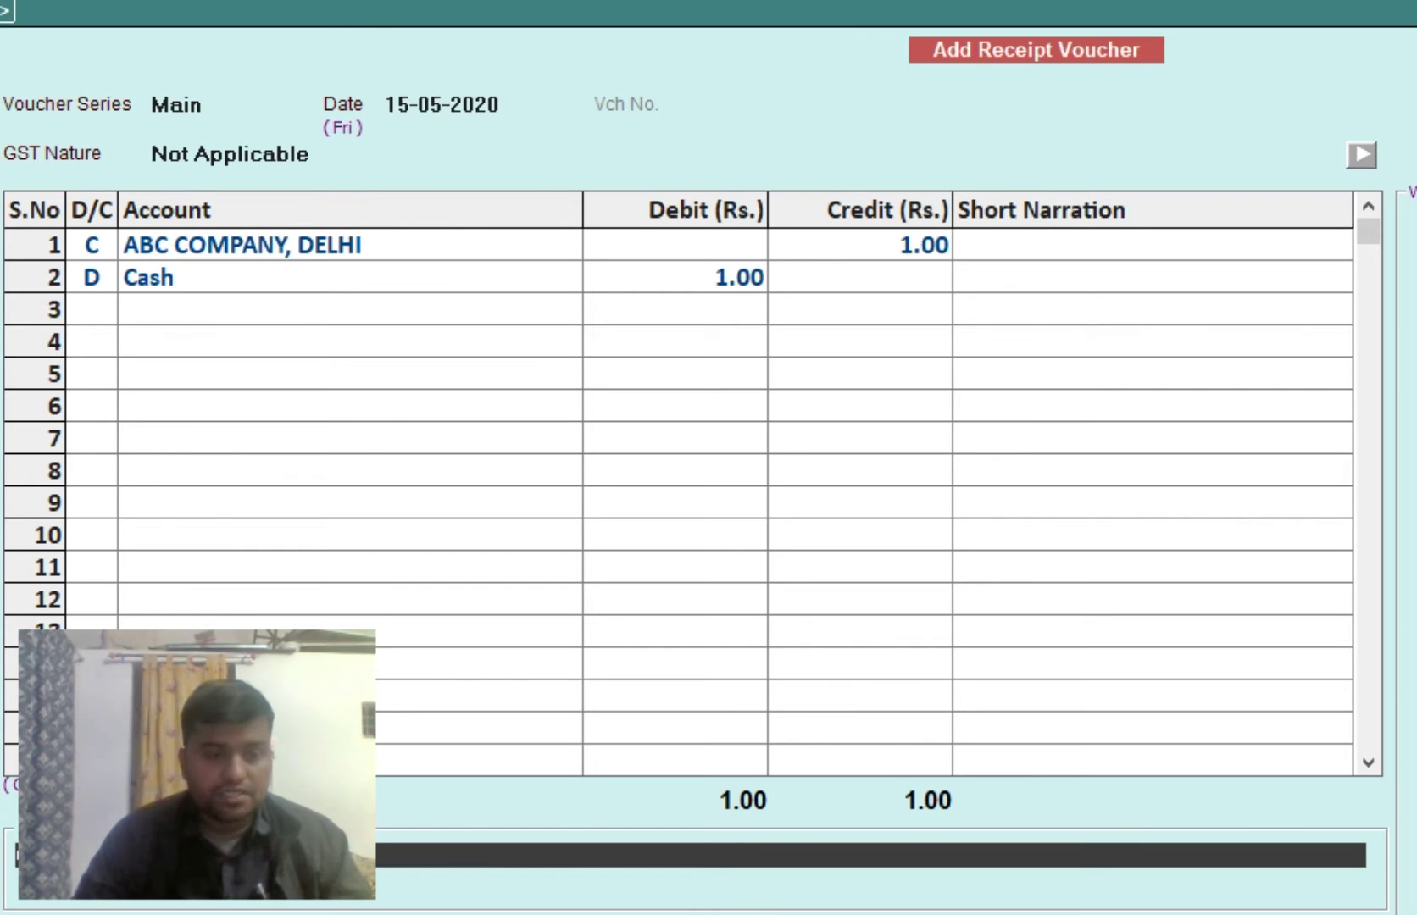
{"action": "key", "text": "F4"}
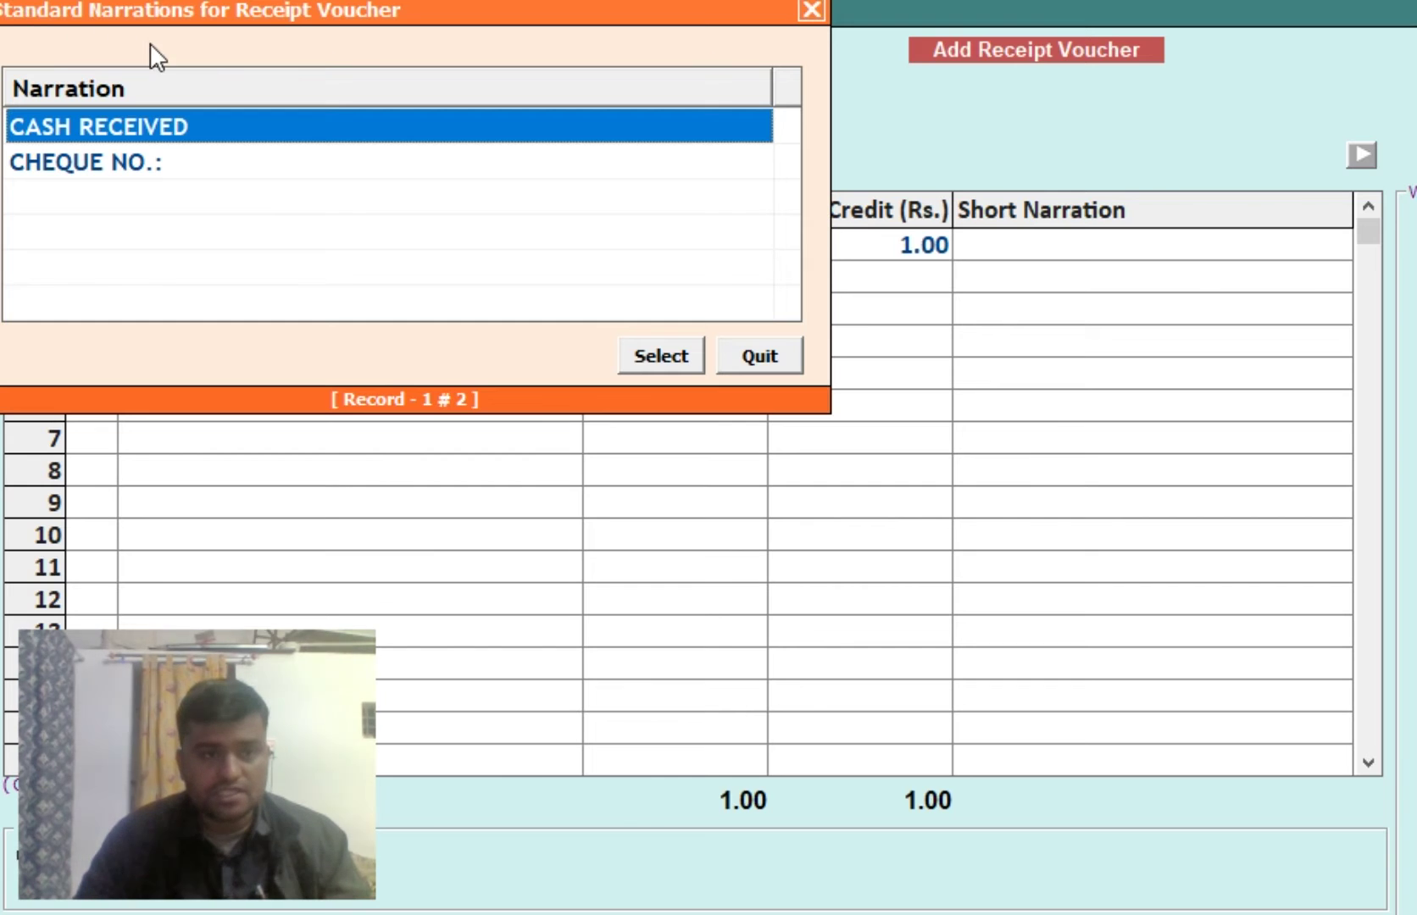
{"action": "key", "text": "Escape"}
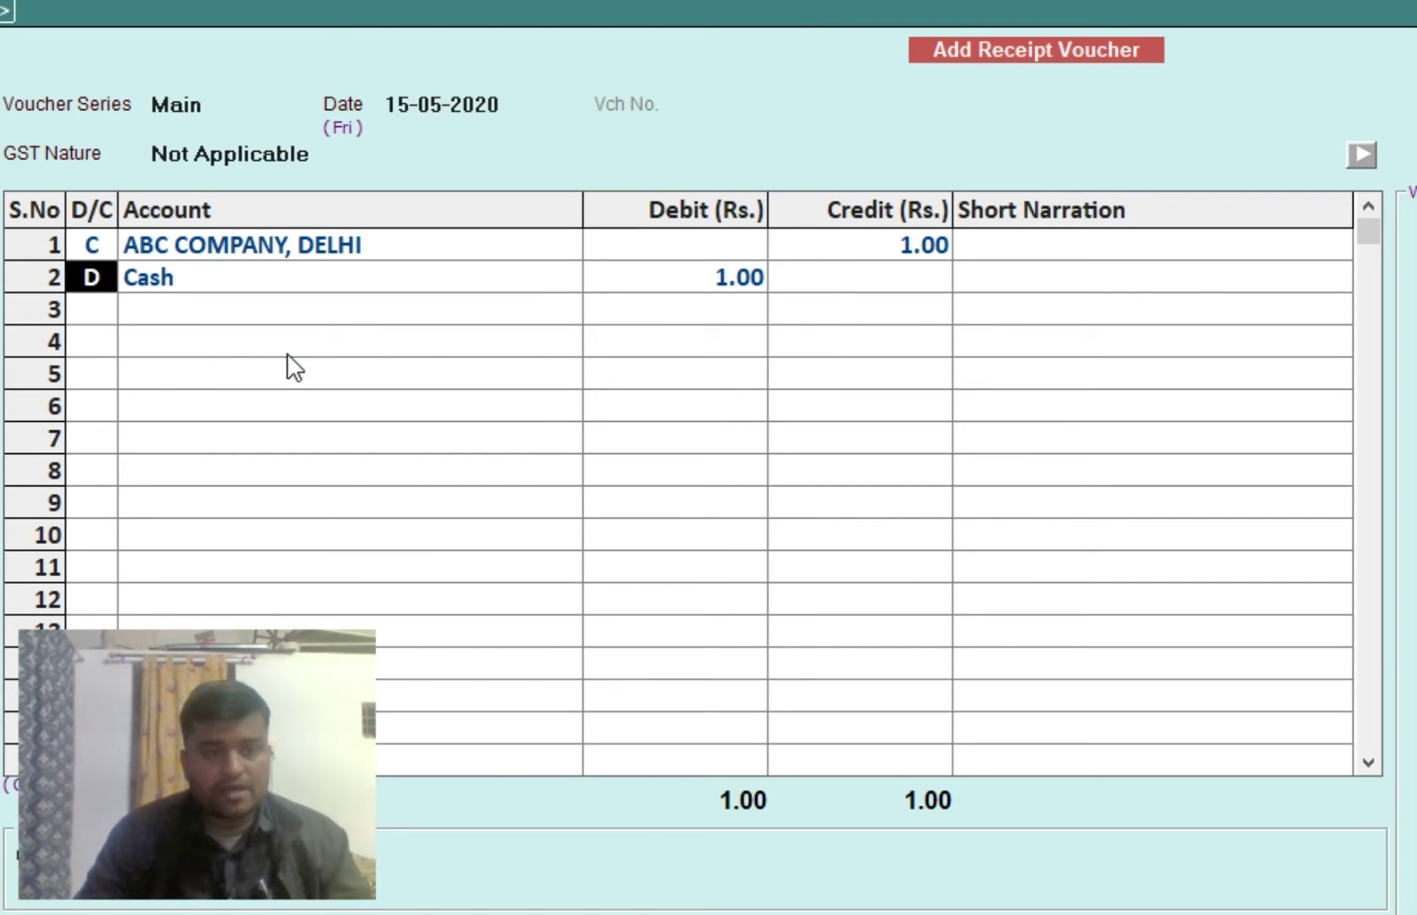
Create and save an account master named AXIS under the bank group from the account field of the voucher's debit row.
{"action": "key", "text": "Return"}
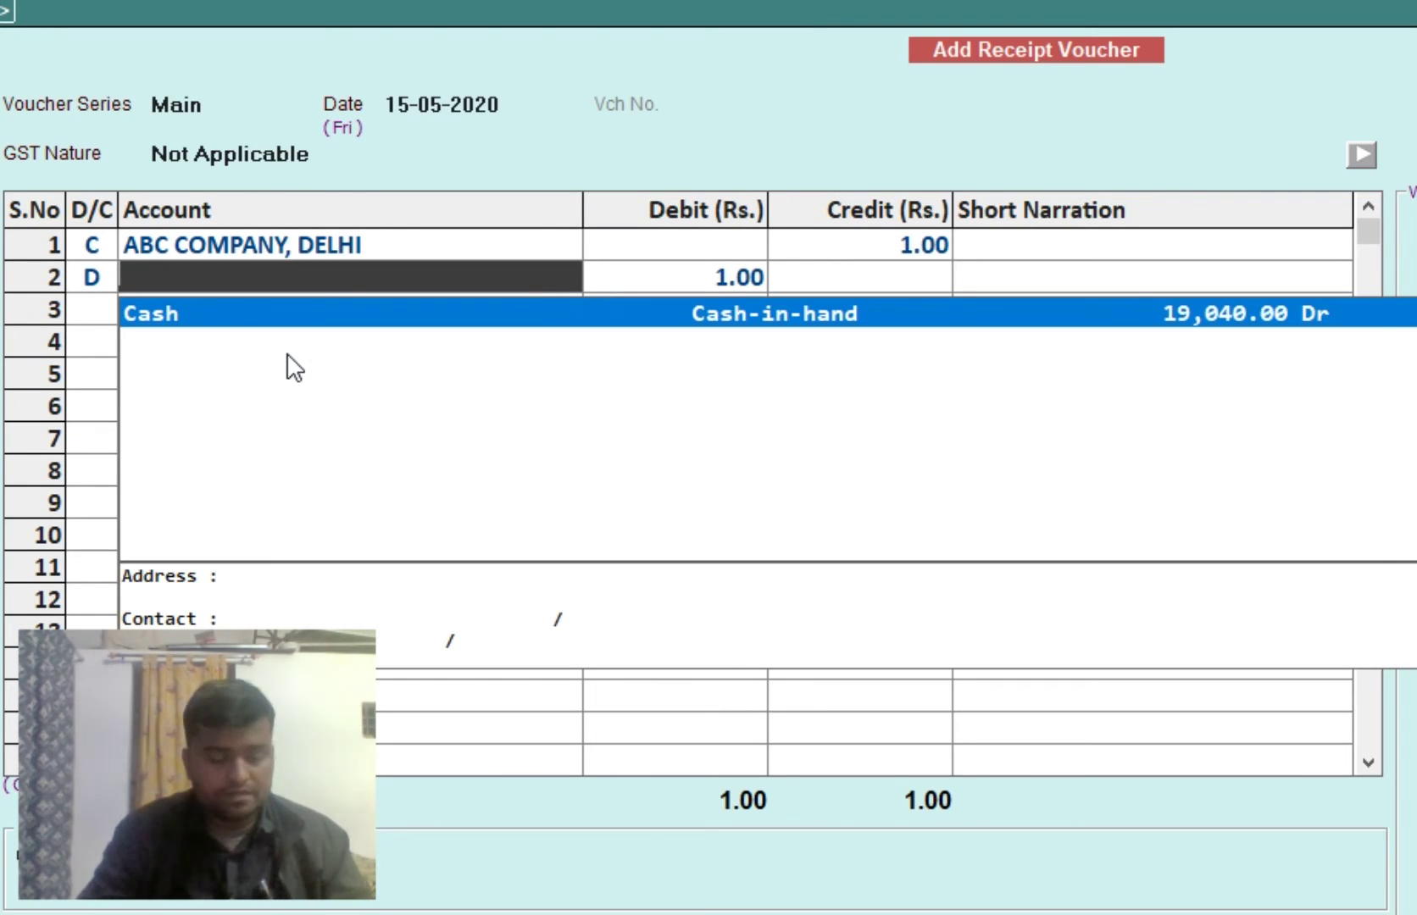
{"action": "key", "text": "Escape"}
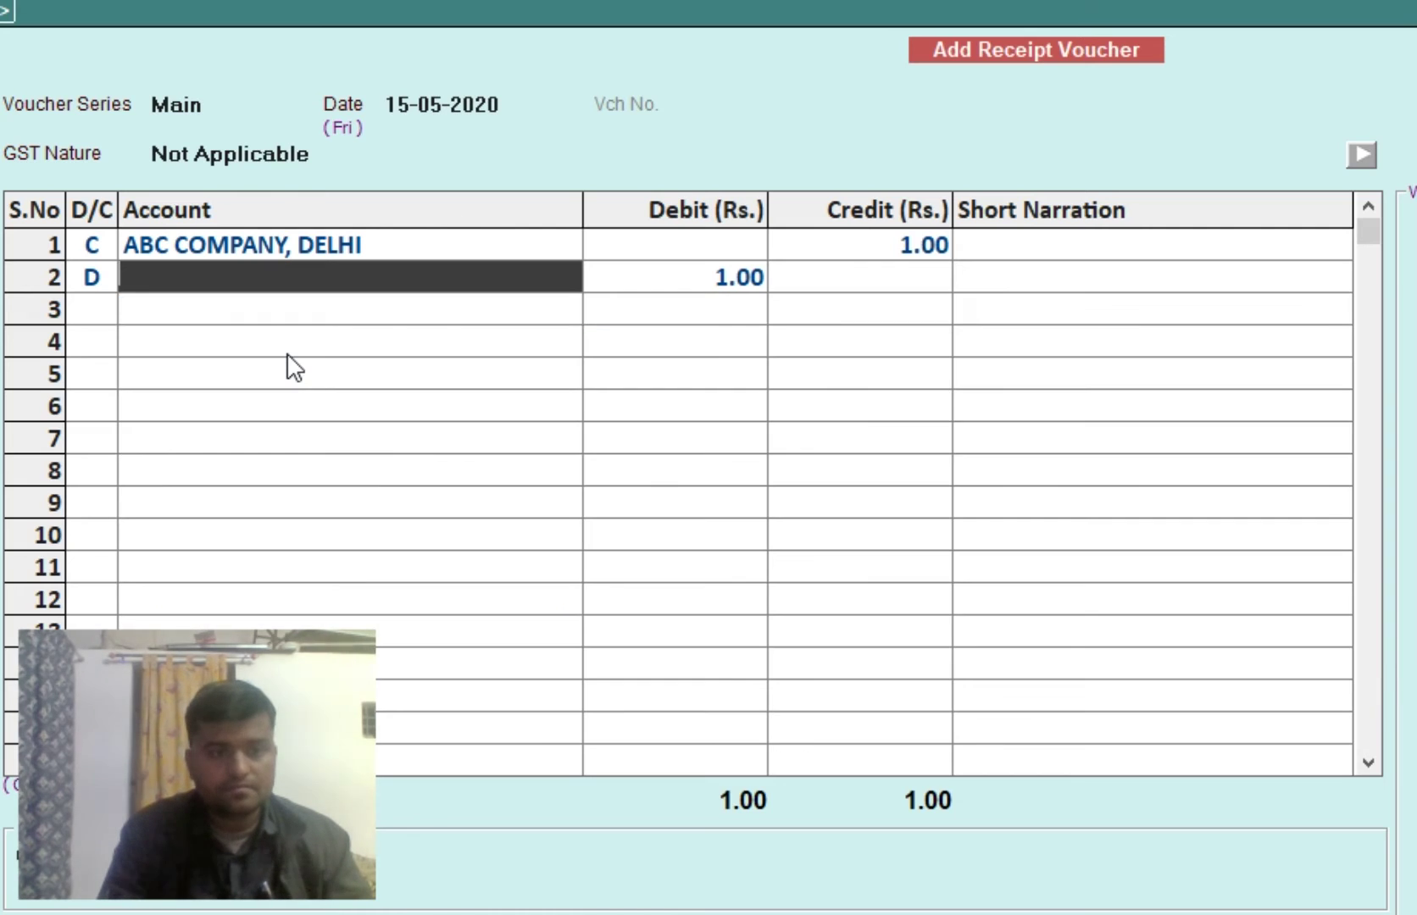
{"action": "key", "text": "F3"}
{"action": "type", "text": "AXIS"}
{"action": "key", "text": "Return"}
{"action": "key", "text": "Return"}
{"action": "key", "text": "Return"}
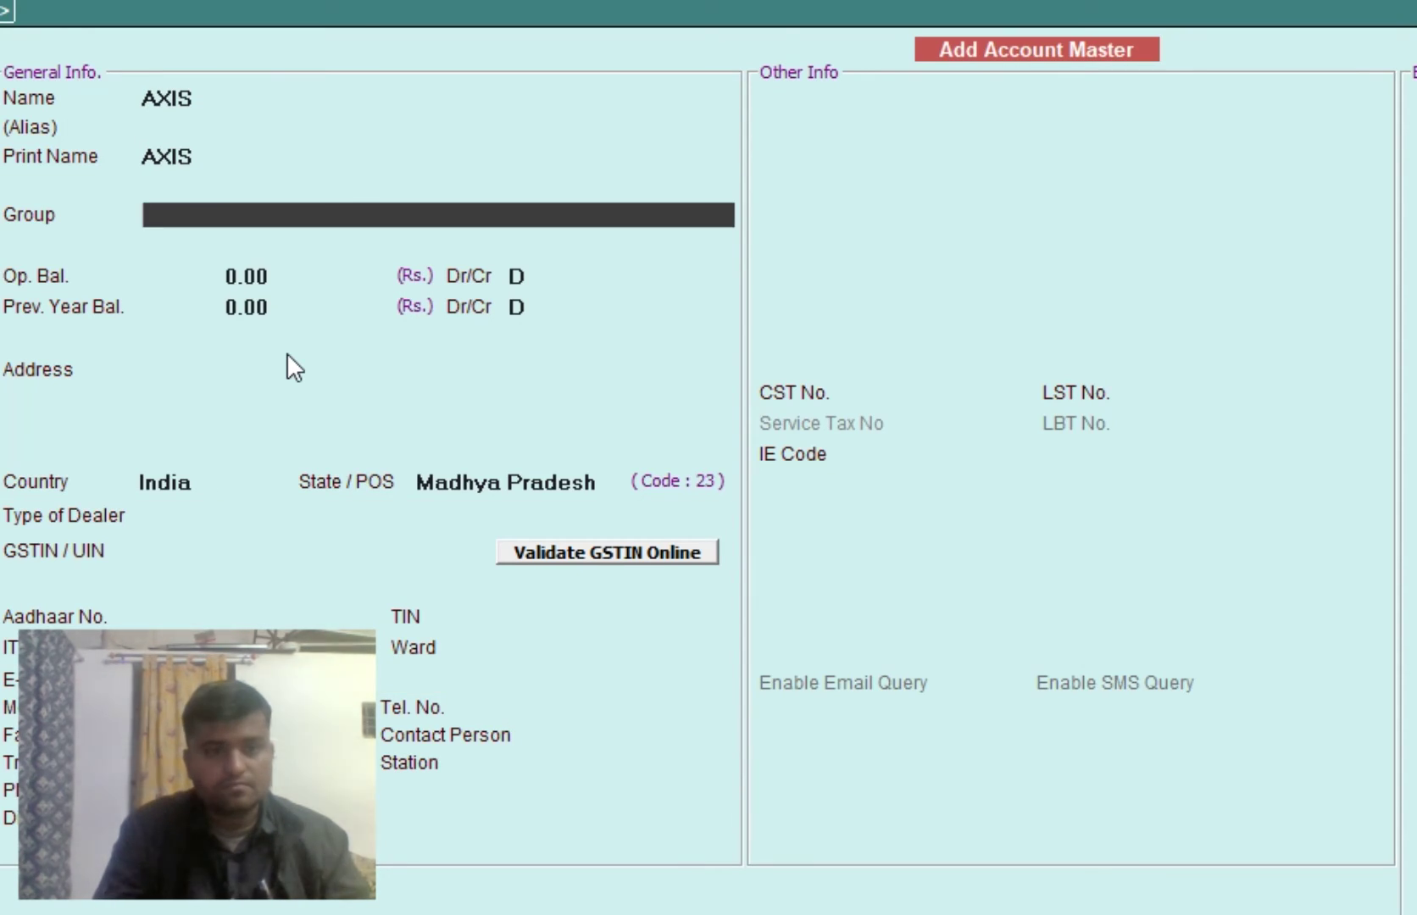
{"action": "type", "text": "BAN"}
{"action": "key", "text": "Return"}
{"action": "key", "text": "ctrl+a"}
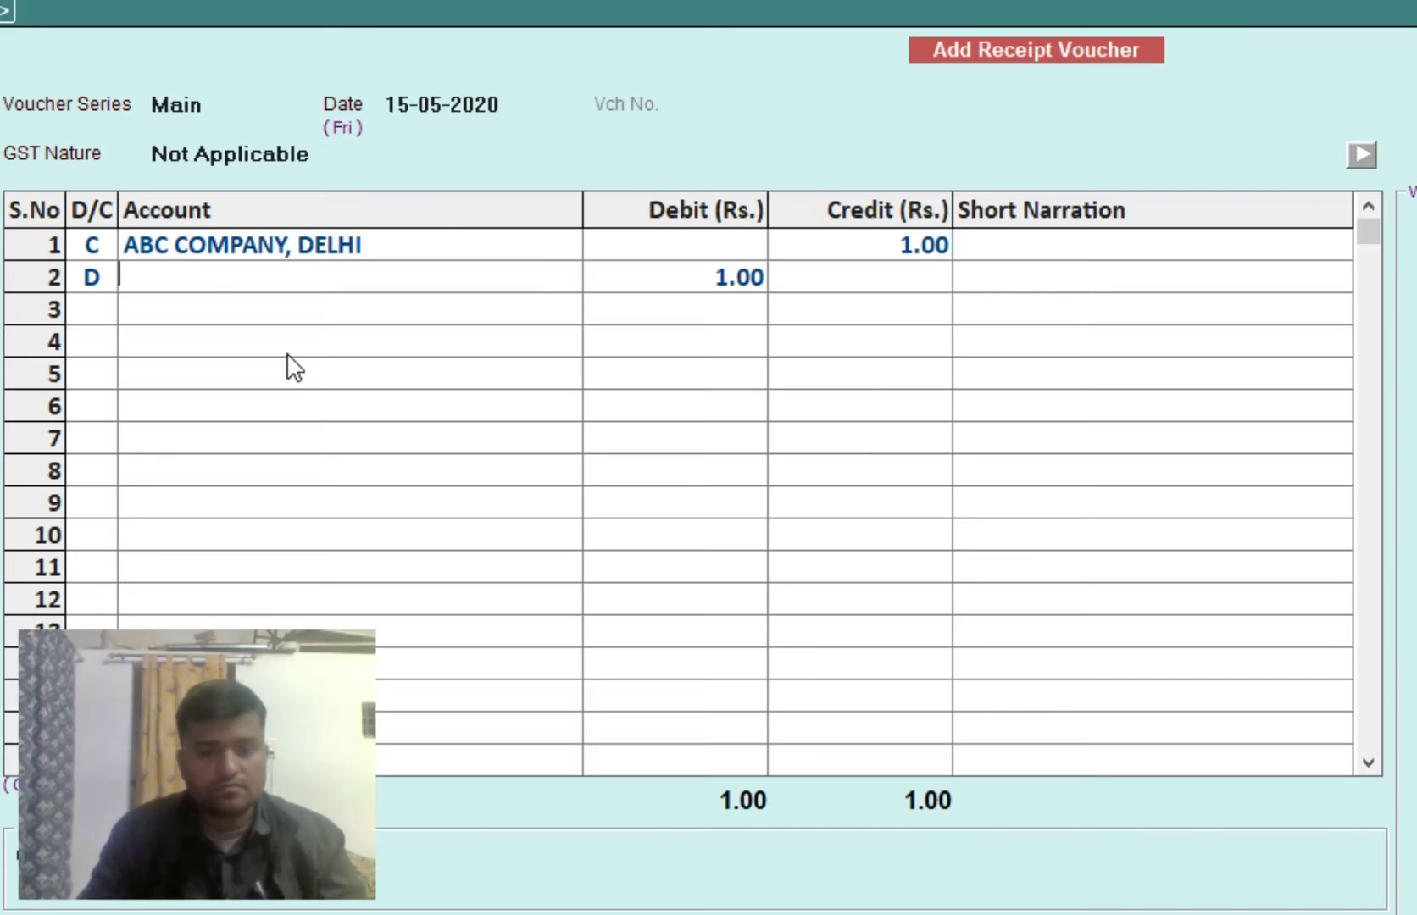
Set AXIS as the debit account in row 2 and proceed to the receipt voucher's narration.
{"action": "key", "text": "Return"}
{"action": "key", "text": "Return"}
{"action": "key", "text": "Return"}
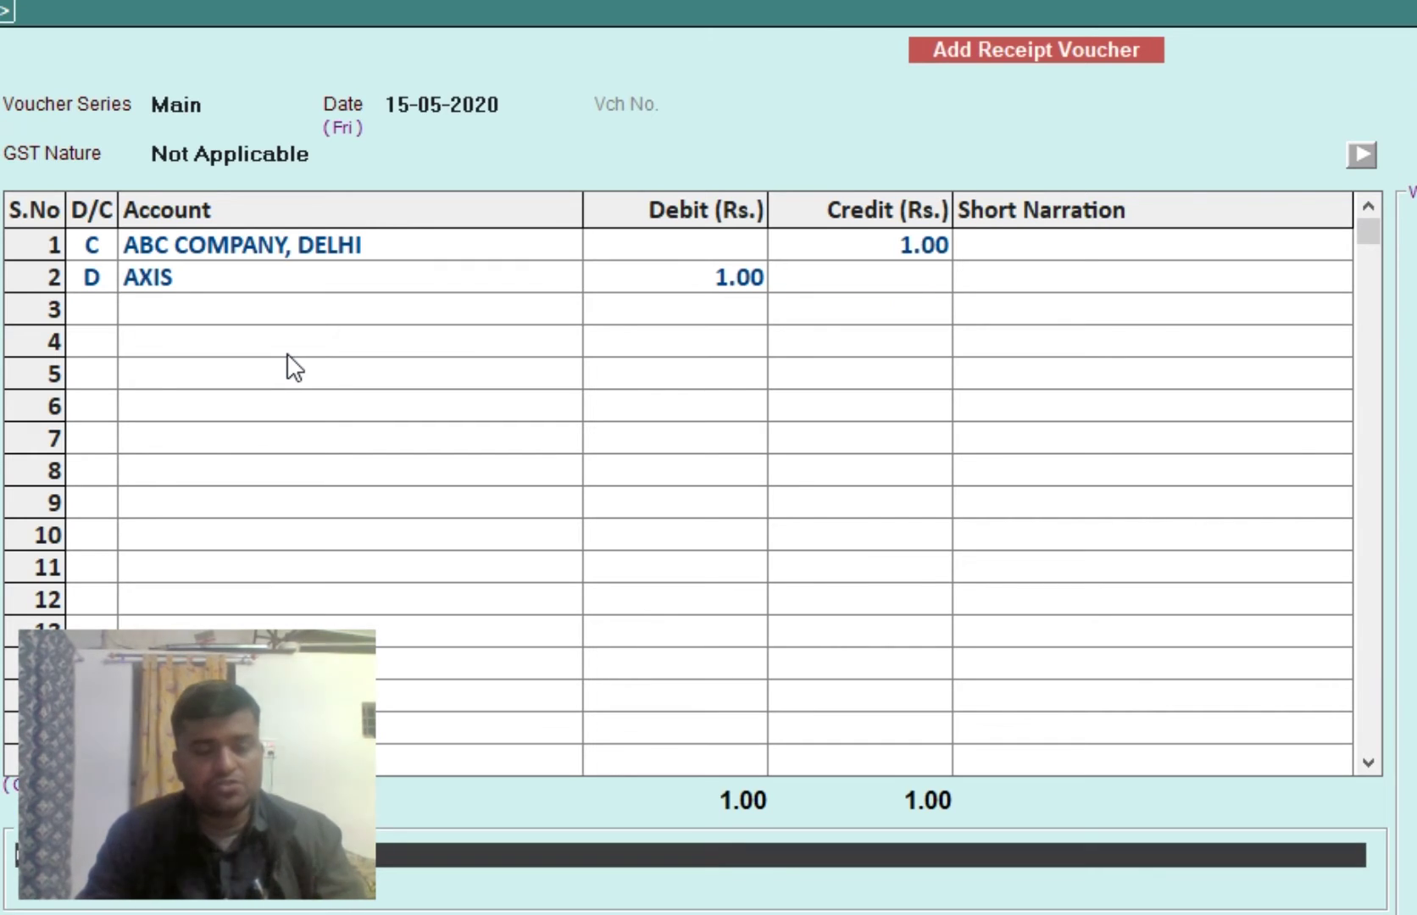
{"action": "key", "text": "Down"}
{"action": "key", "text": "Escape"}
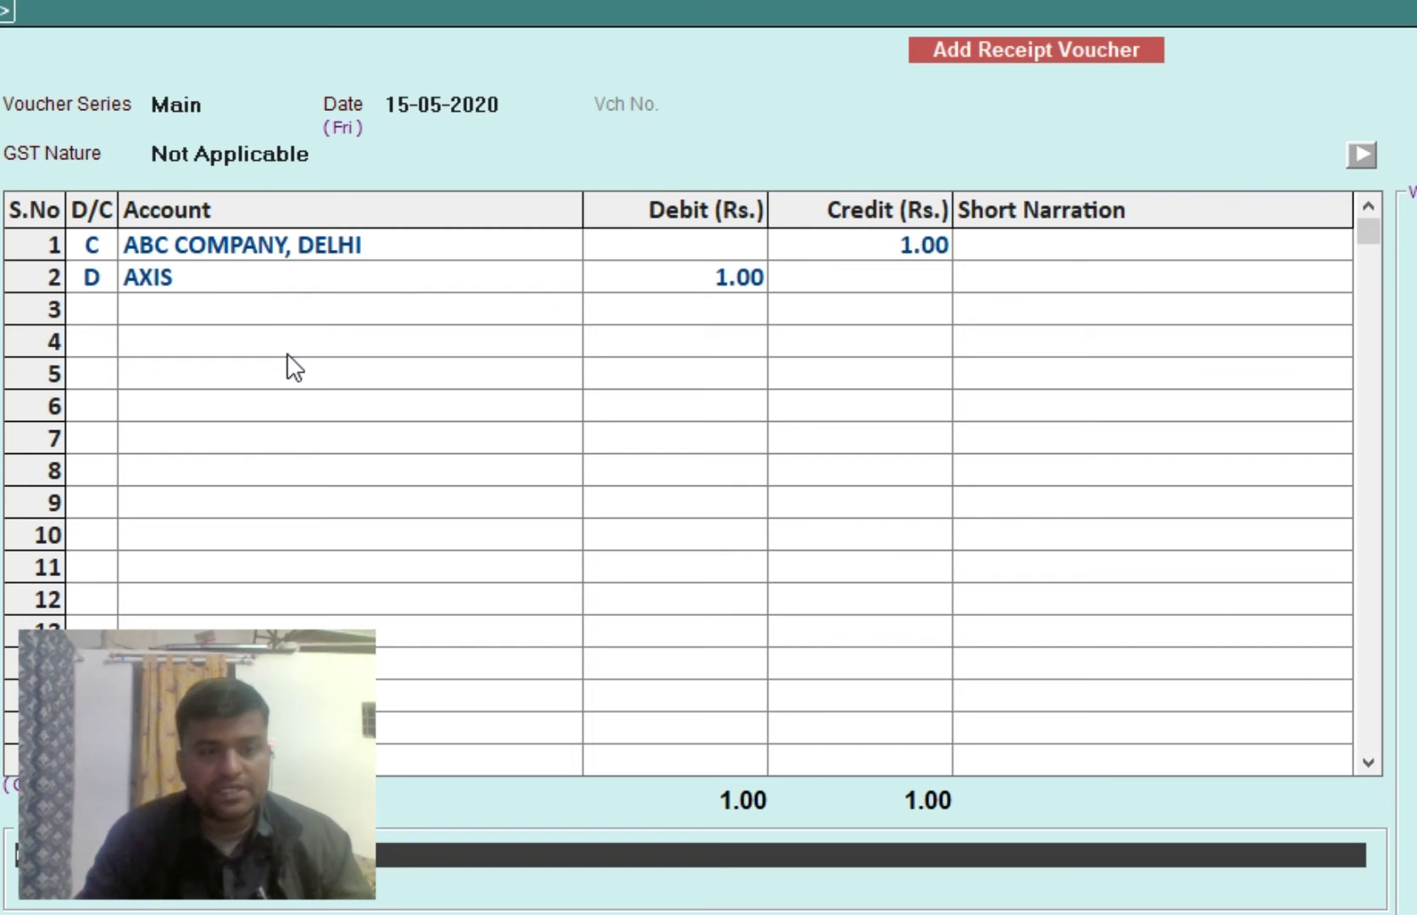
{"action": "key", "text": "Return"}
{"action": "key", "text": "Escape"}
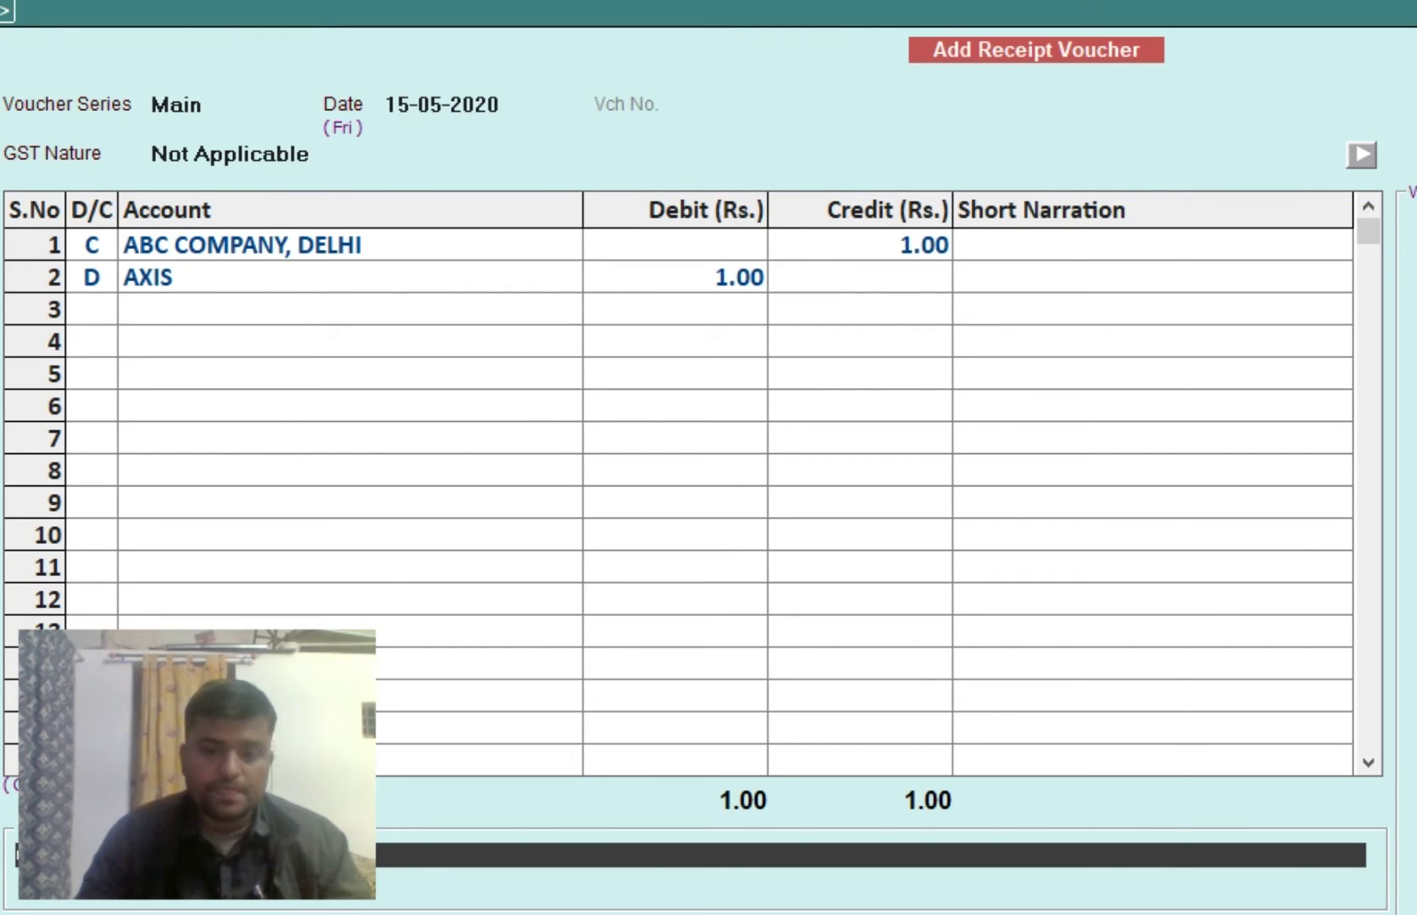
Switch to Notepad and replace its text with three lines: "ALT + P", "ALT + M" and "ALT + L".
{"action": "key", "text": "alt+Tab"}
{"action": "key", "text": "ctrl+a"}
{"action": "key", "text": "BackSpace"}
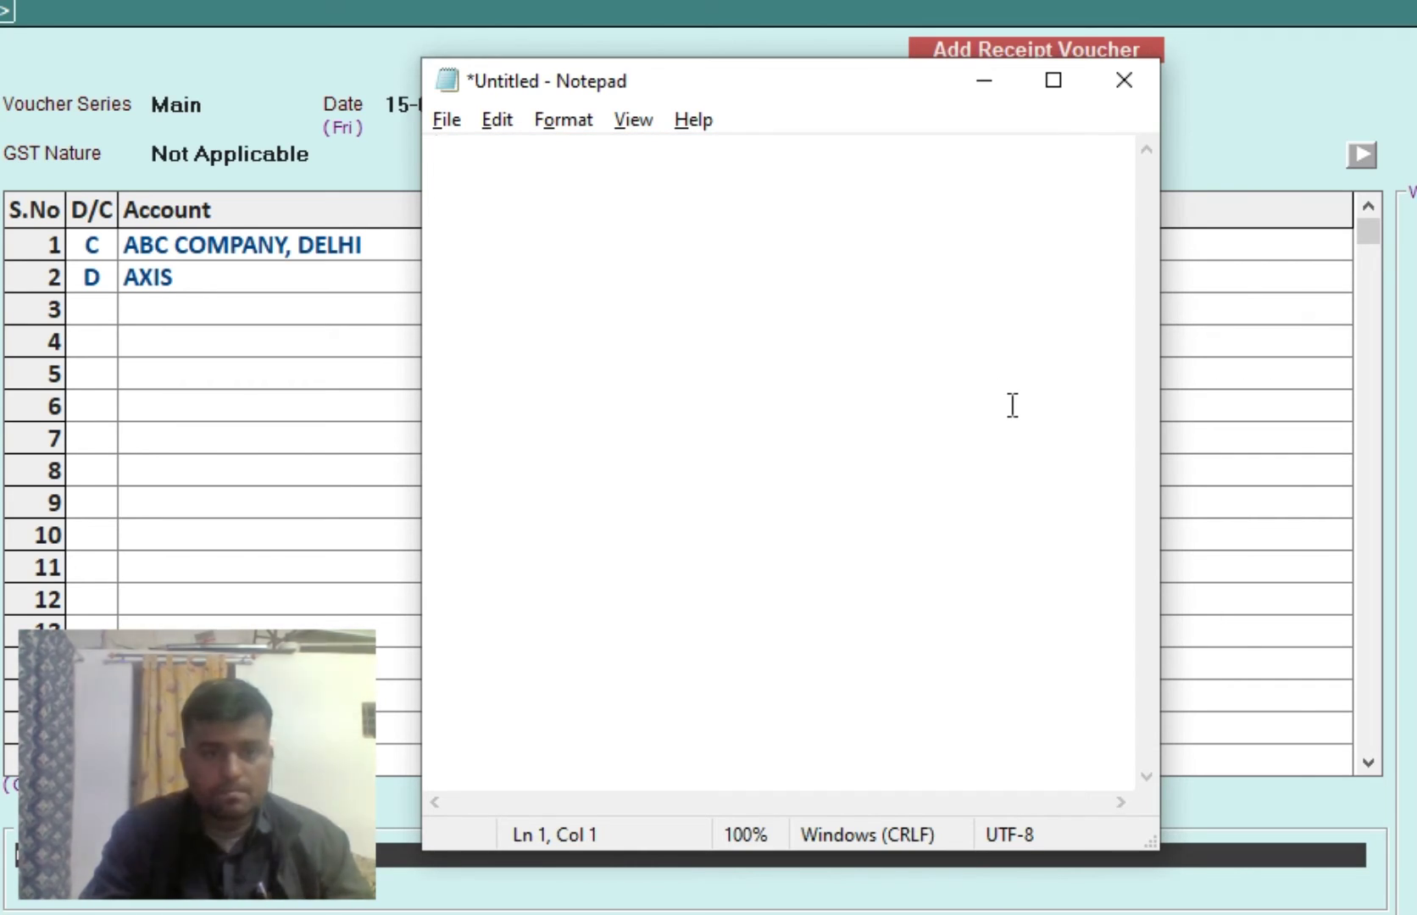
{"action": "type", "text": "ALT +"}
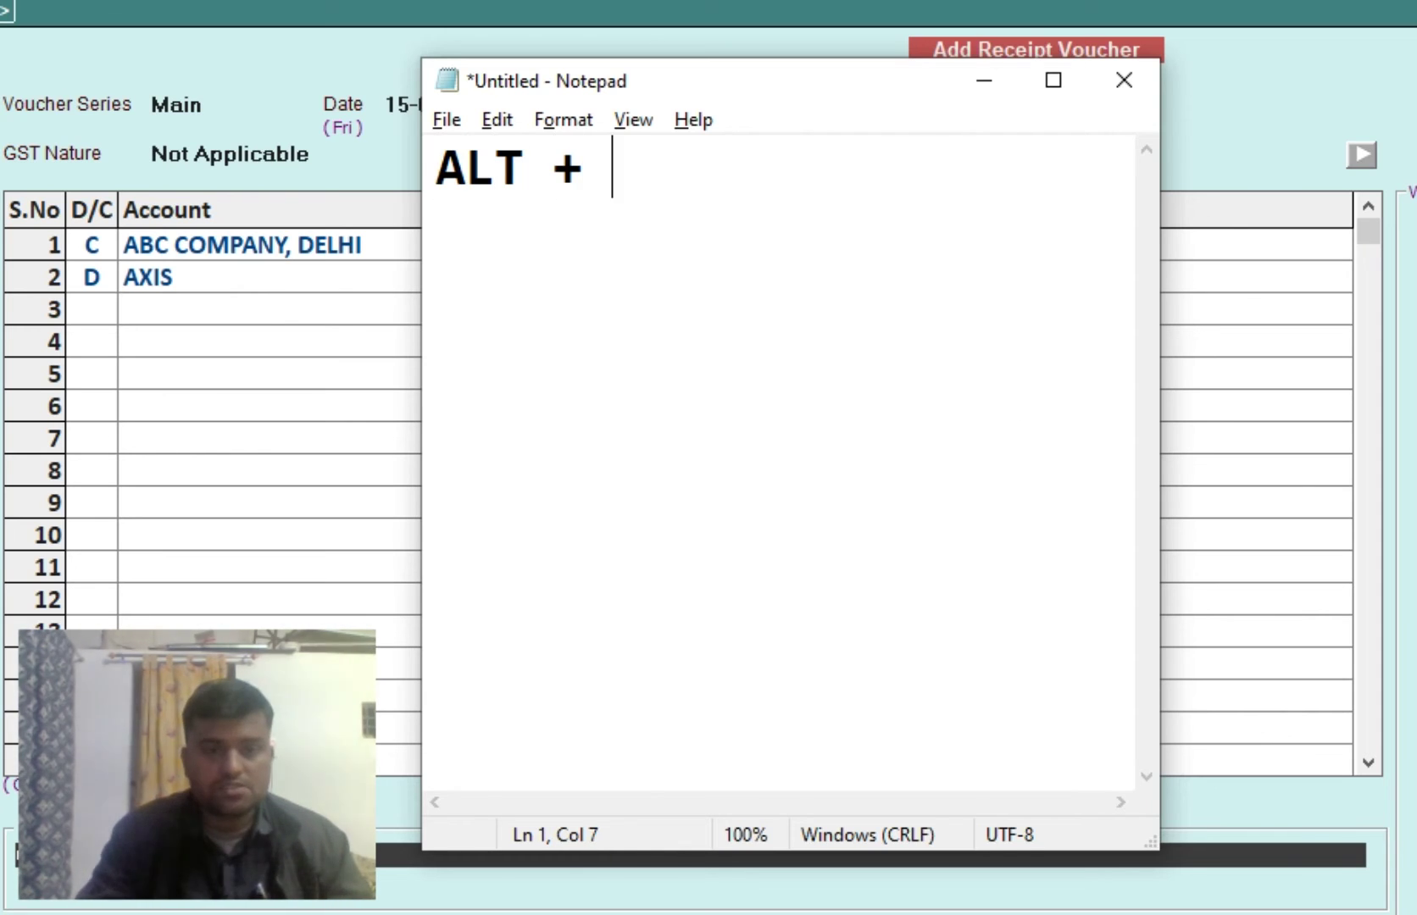
{"action": "type", "text": " P"}
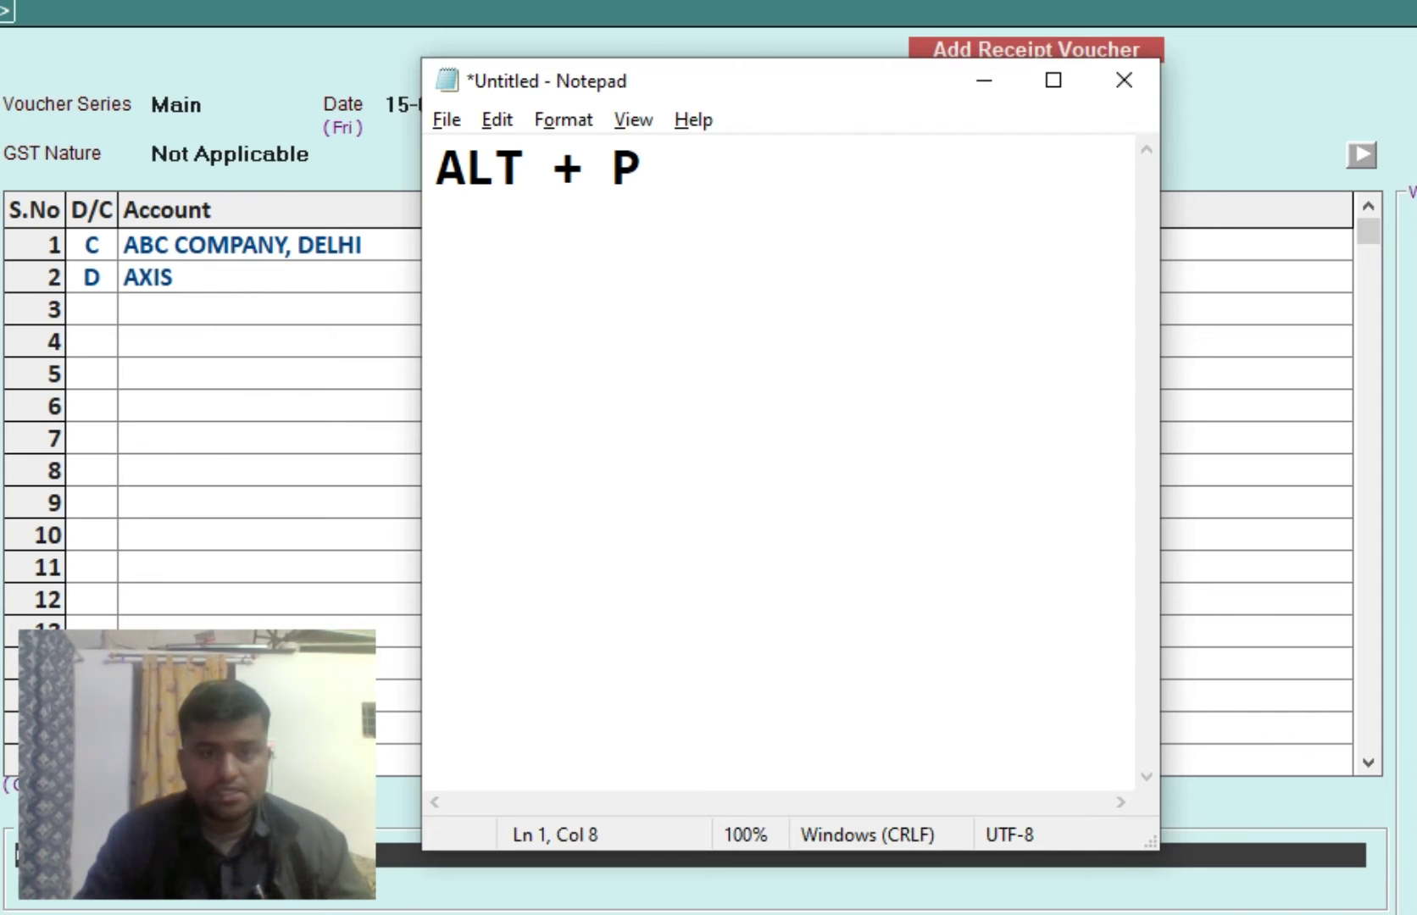
{"action": "key", "text": "Return"}
{"action": "type", "text": "ALT "}
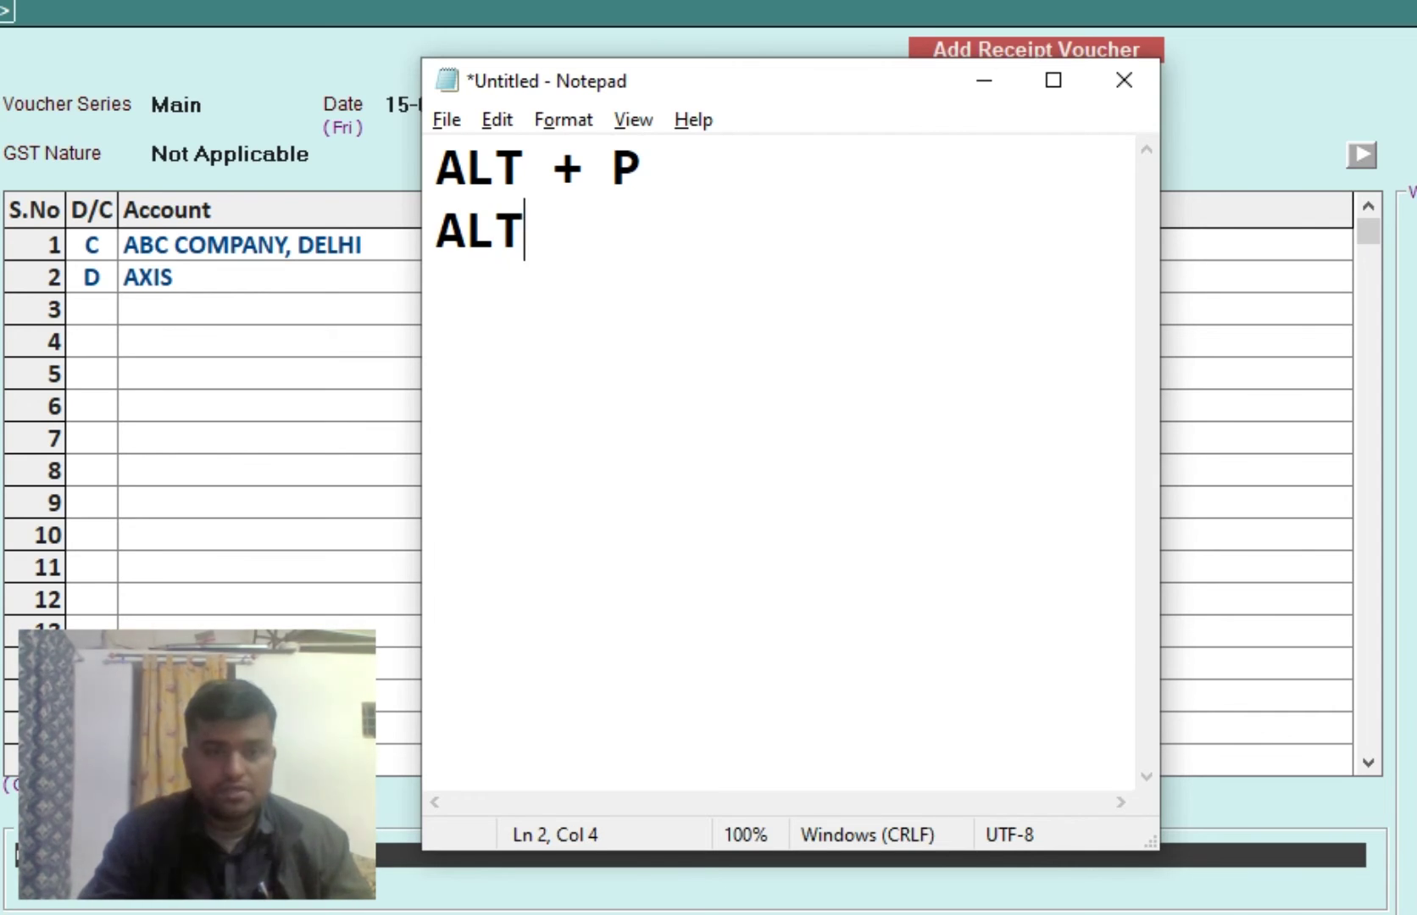
{"action": "type", "text": "+ "}
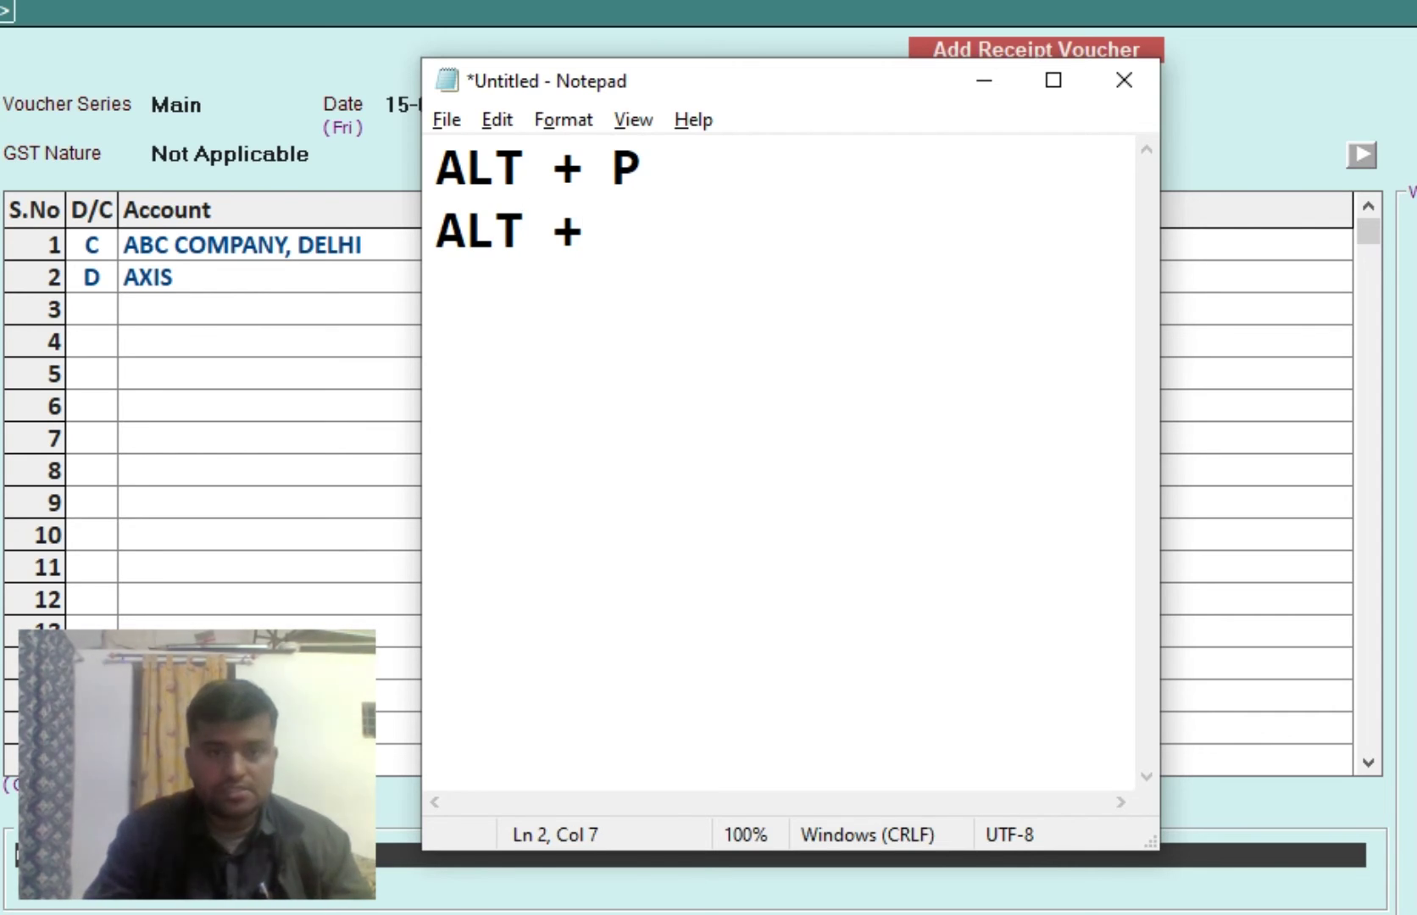
{"action": "type", "text": "M"}
{"action": "key", "text": "Return"}
{"action": "type", "text": "ALT "}
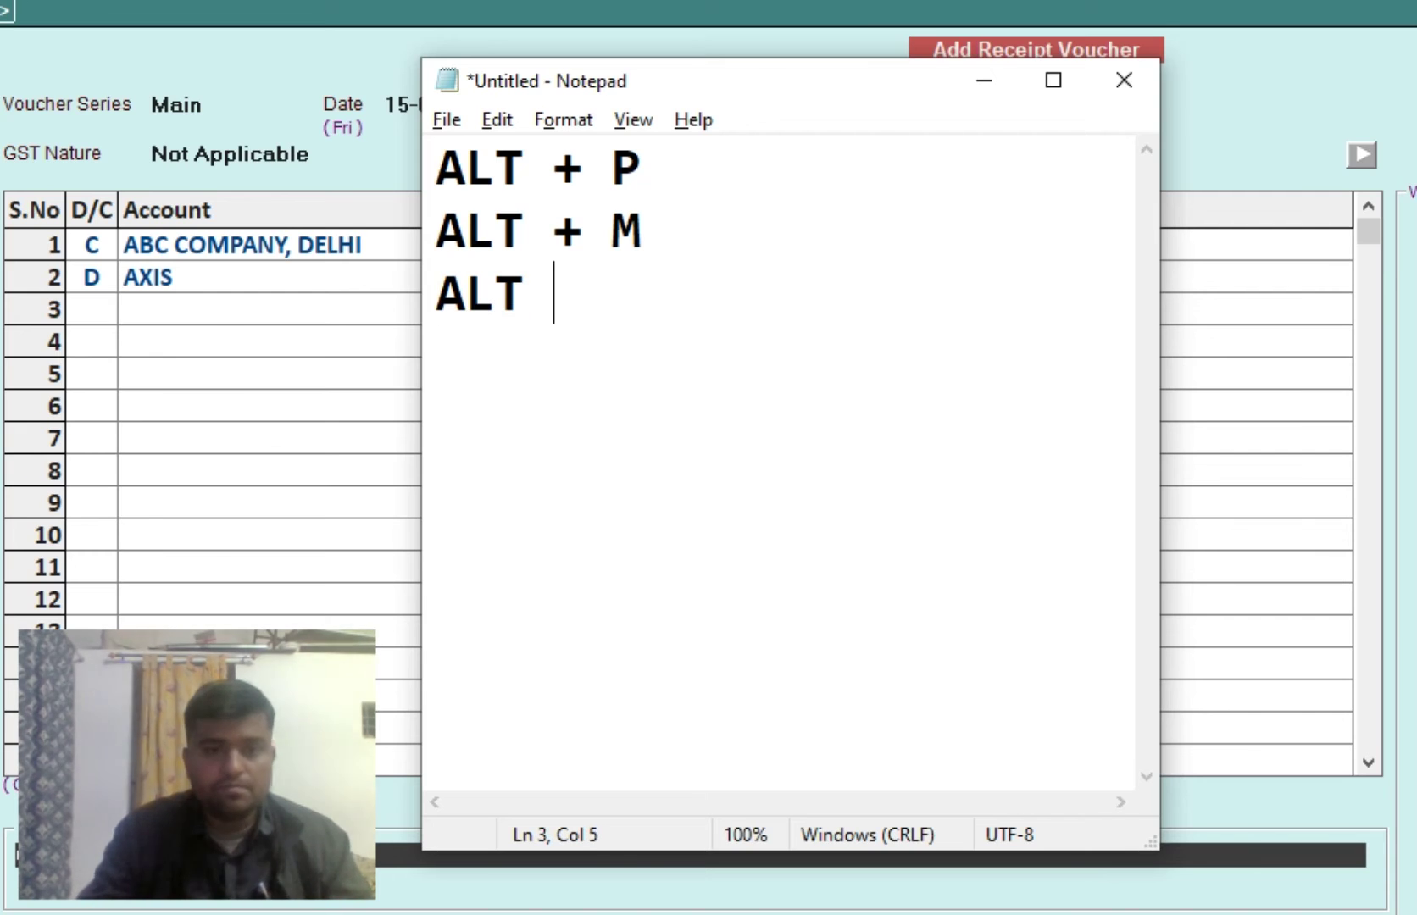
{"action": "type", "text": "+ L"}
Complete the three shortcut lines with their meanings: "= PRINT", "= MODIFY" and "= LEDGER".
{"action": "key", "text": "Up"}
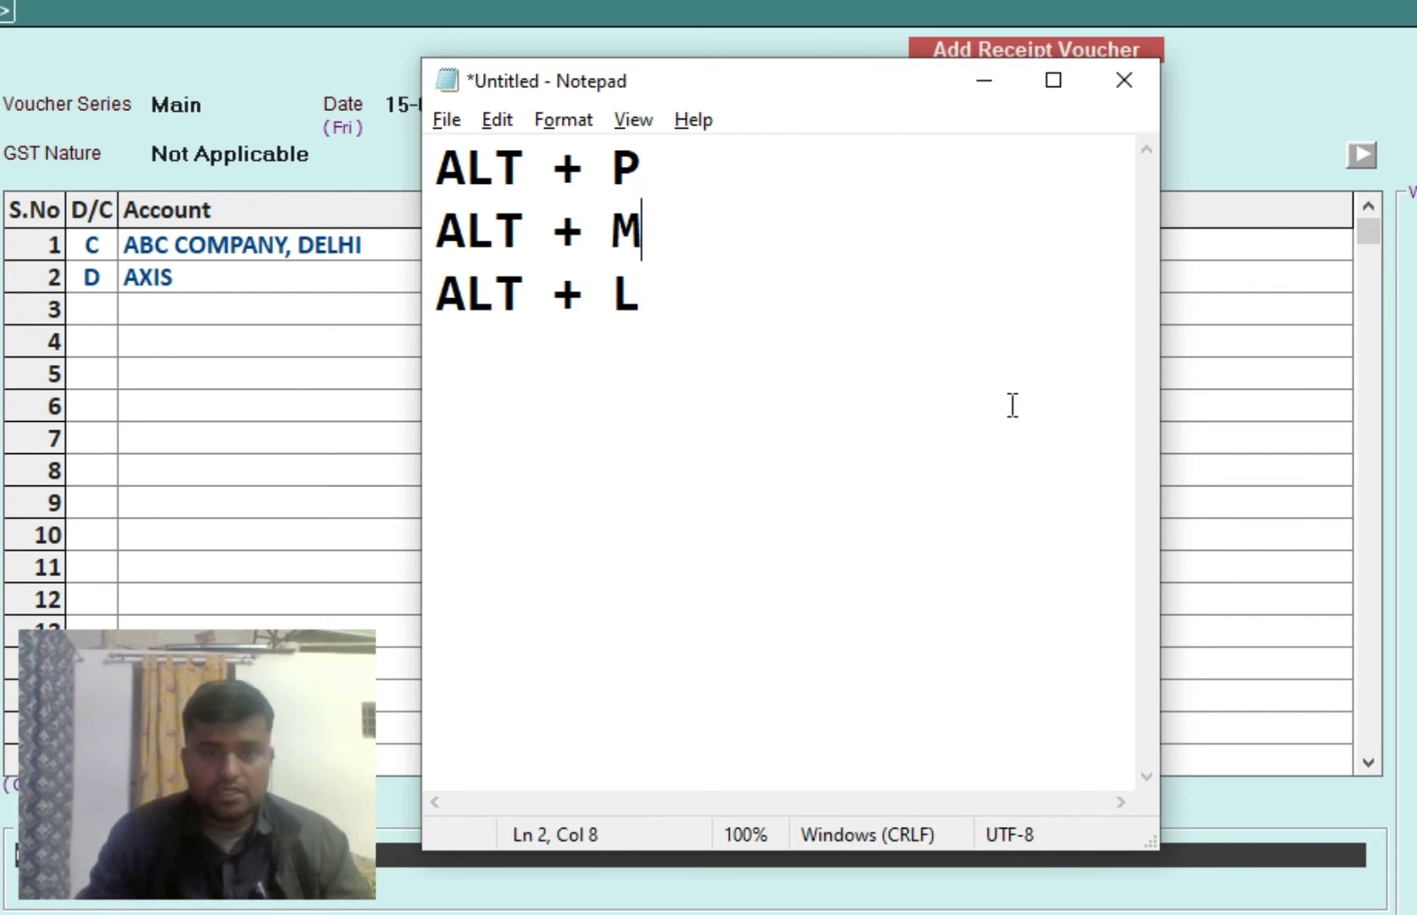
{"action": "key", "text": "Up"}
{"action": "type", "text": "= "}
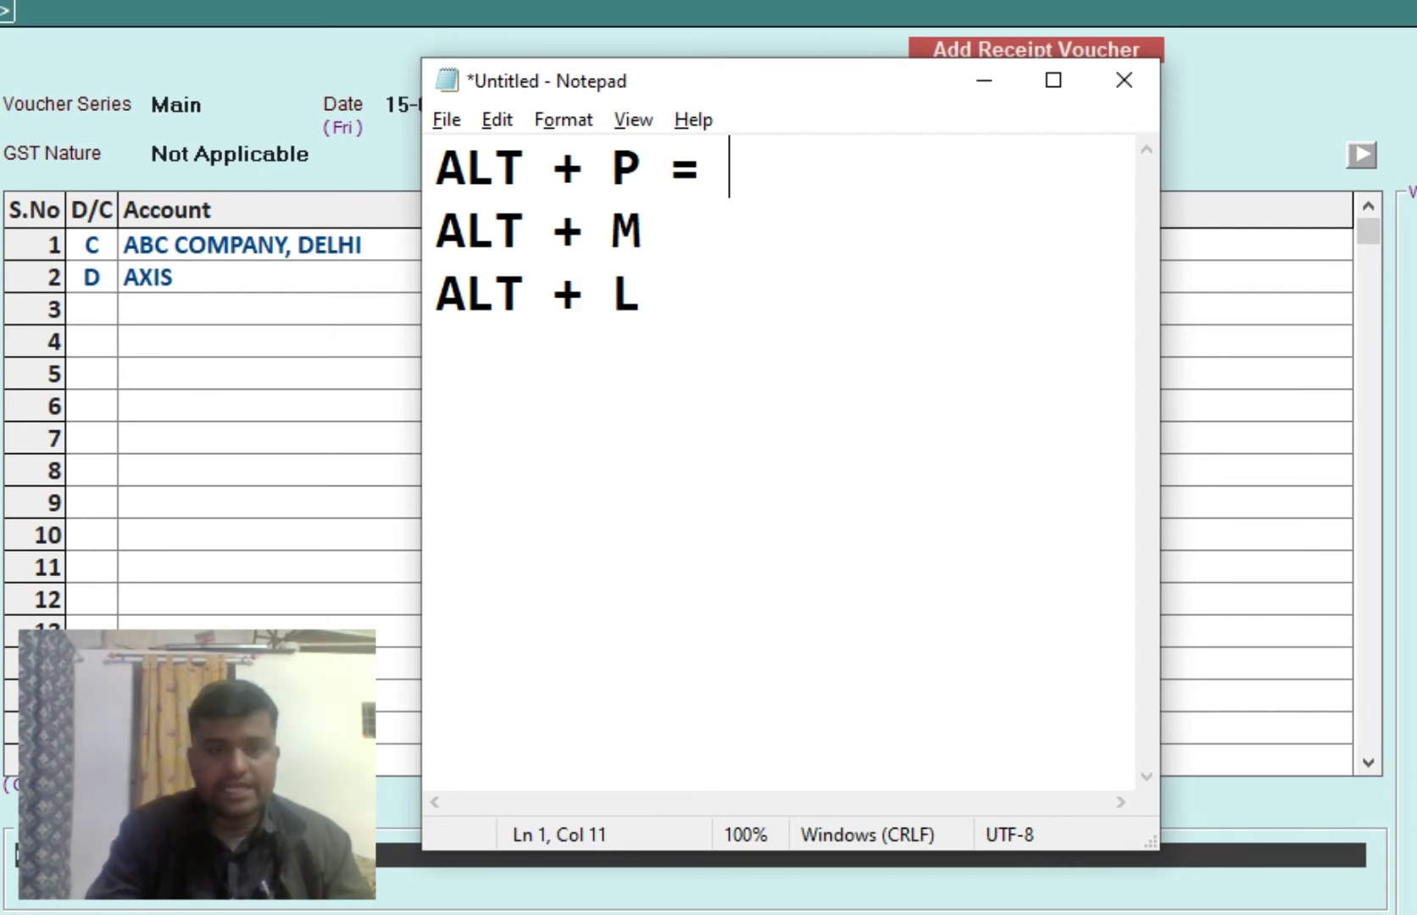
{"action": "type", "text": "PRINT"}
{"action": "key", "text": "Down"}
{"action": "type", "text": "="}
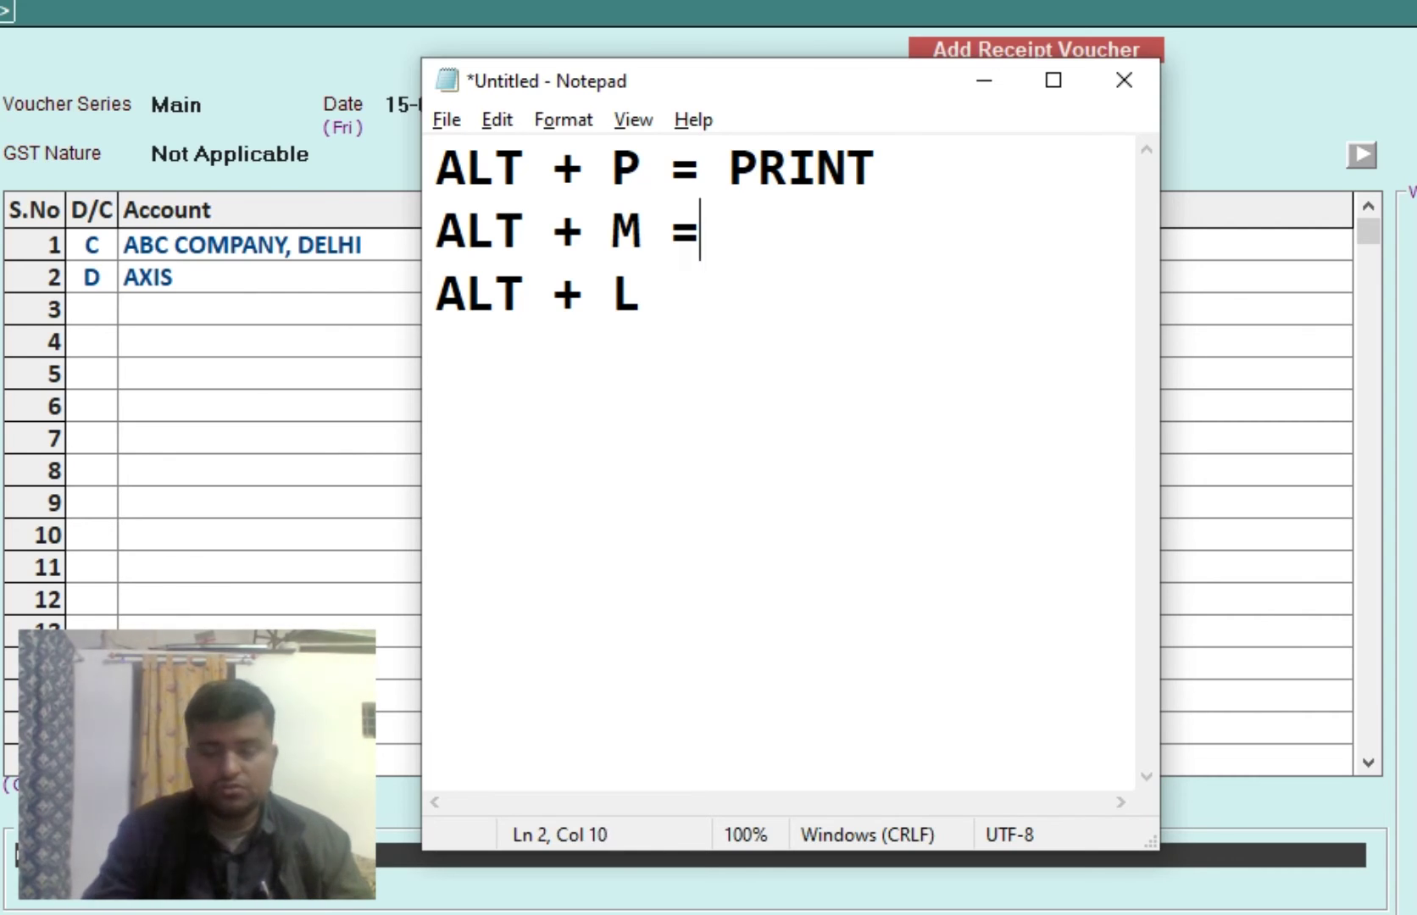
{"action": "type", "text": " MODIFY"}
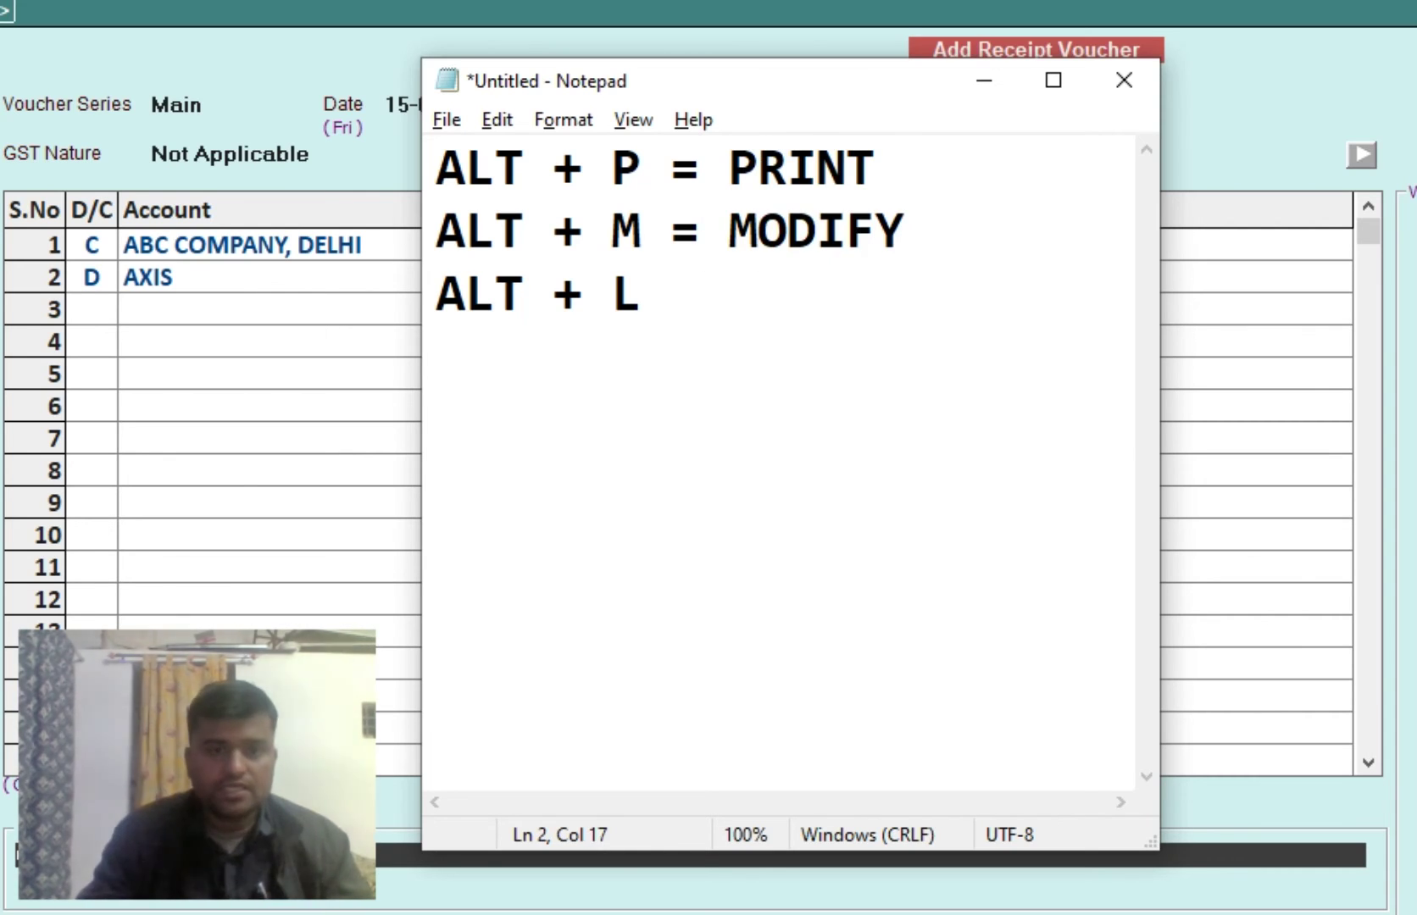
{"action": "key", "text": "Down"}
{"action": "type", "text": "="}
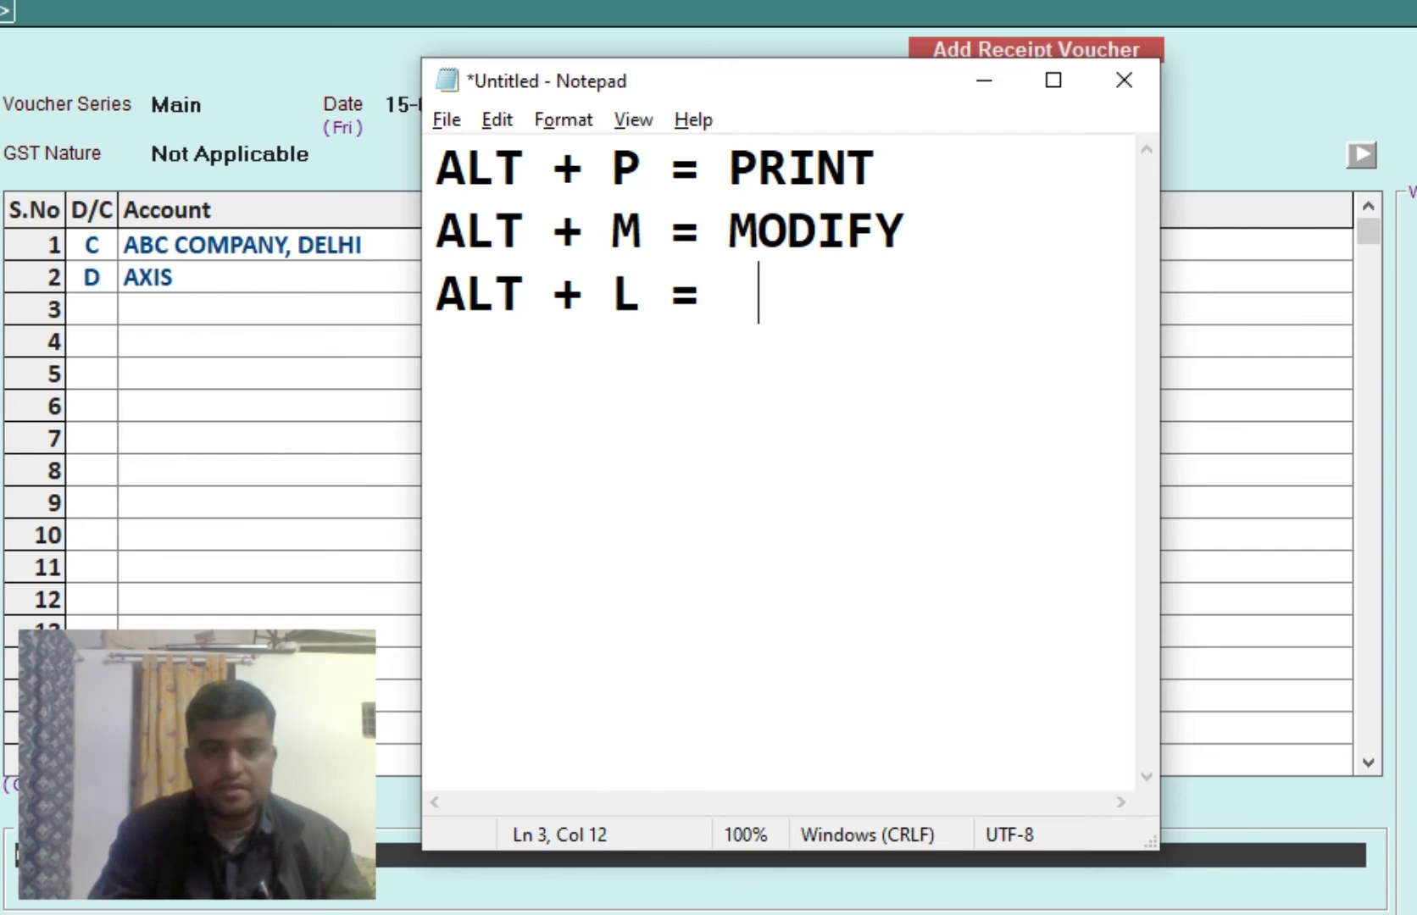
{"action": "key", "text": "BackSpace"}
{"action": "type", "text": "LEDGER"}
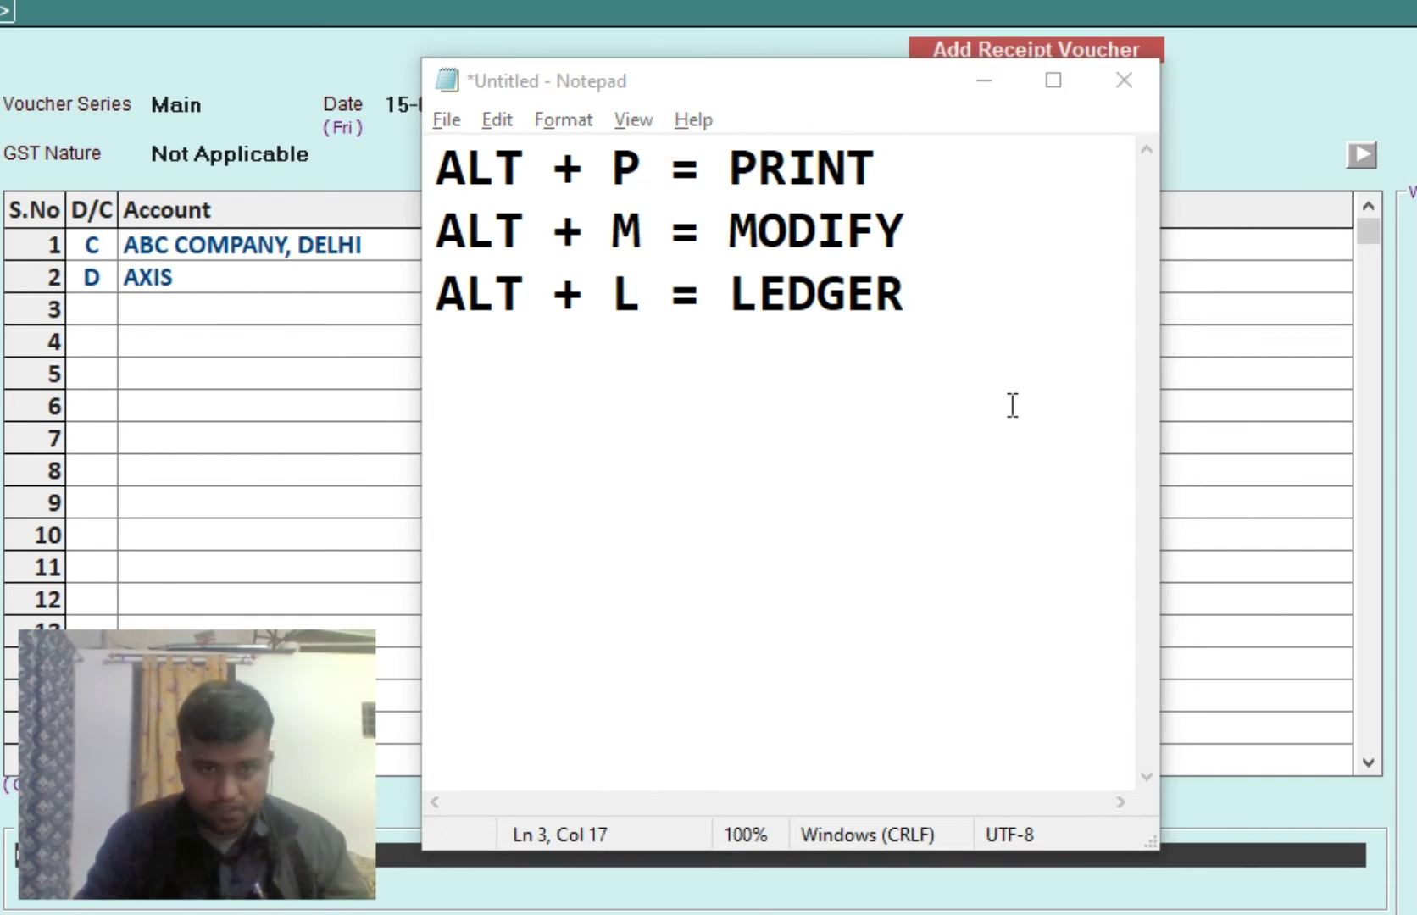
Switch back to BUSY and discard the unsaved receipt voucher.
{"action": "key", "text": "alt+Tab"}
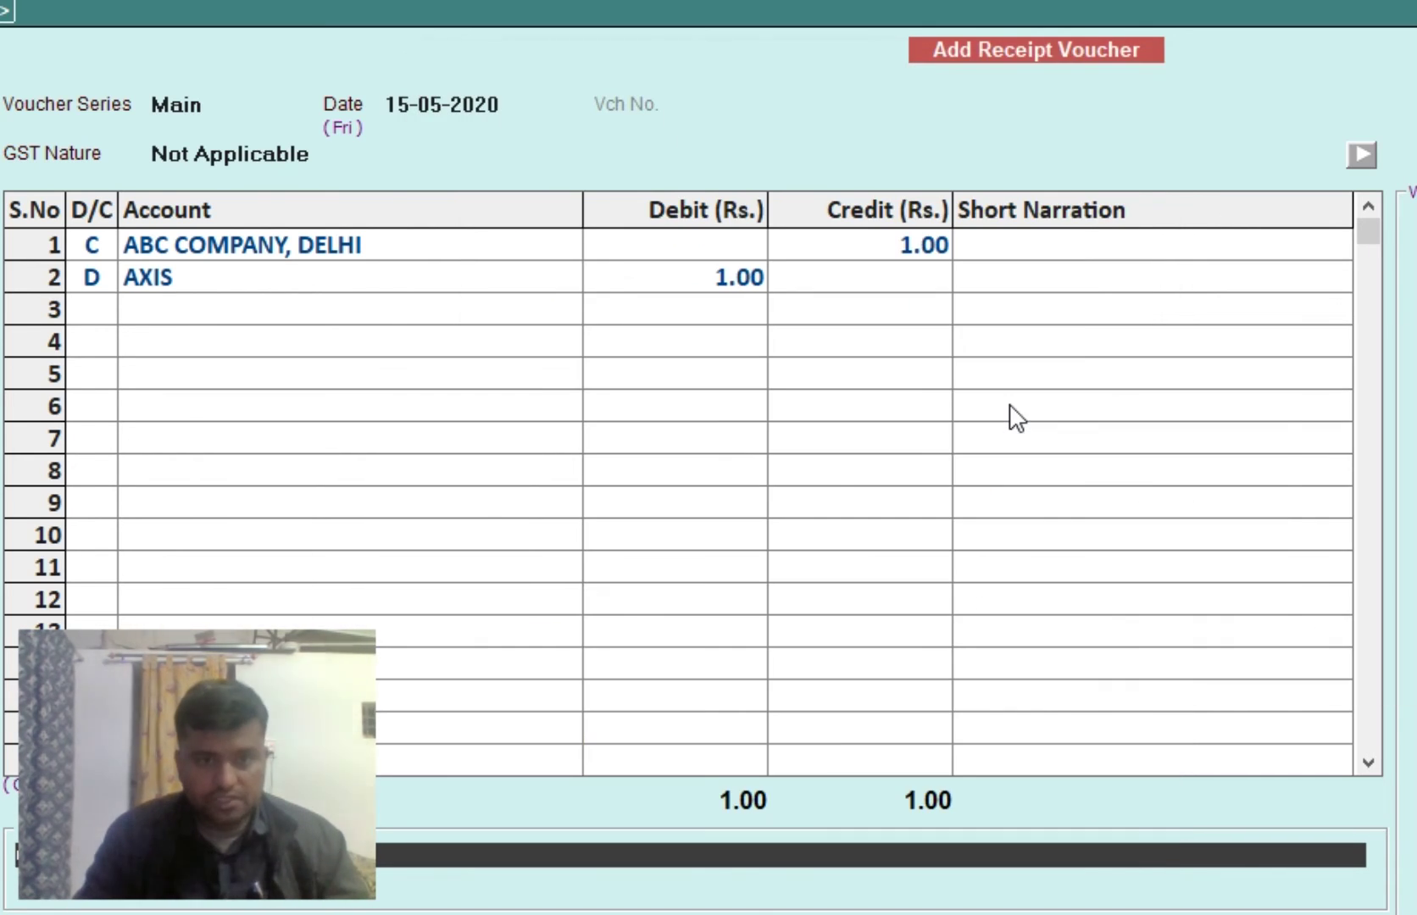
{"action": "key", "text": "Escape"}
{"action": "key", "text": "Escape"}
{"action": "key", "text": "Escape"}
{"action": "key", "text": "y"}
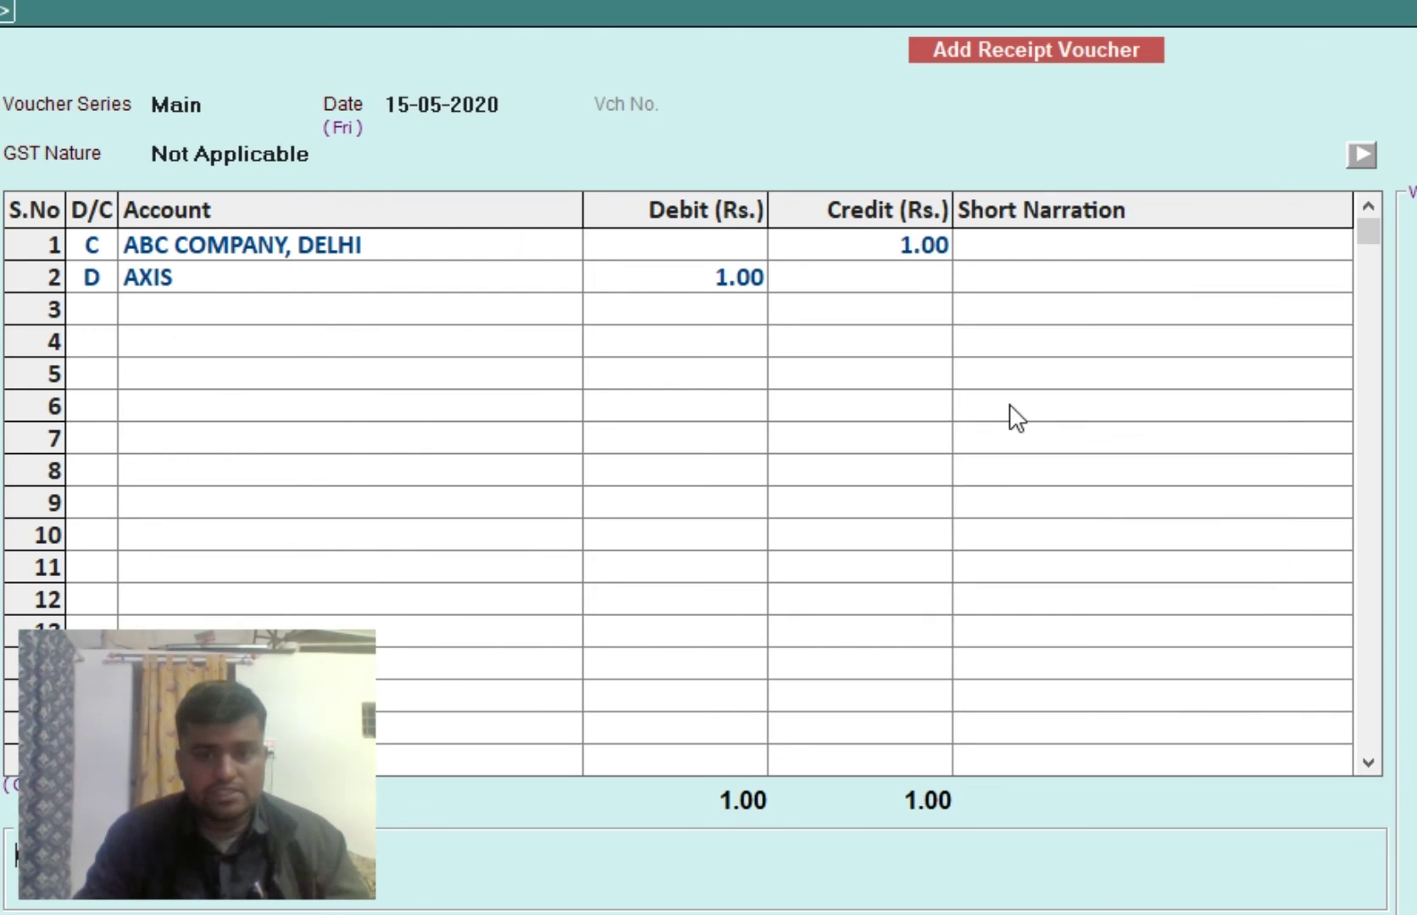
Open the Main-series sales voucher 3/2020-21 dated 10-04-2020 for modification.
{"action": "key", "text": "Up"}
{"action": "key", "text": "Up"}
{"action": "key", "text": "Up"}
{"action": "key", "text": "Up"}
{"action": "key", "text": "Up"}
{"action": "key", "text": "Return"}
{"action": "key", "text": "Down"}
{"action": "key", "text": "Return"}
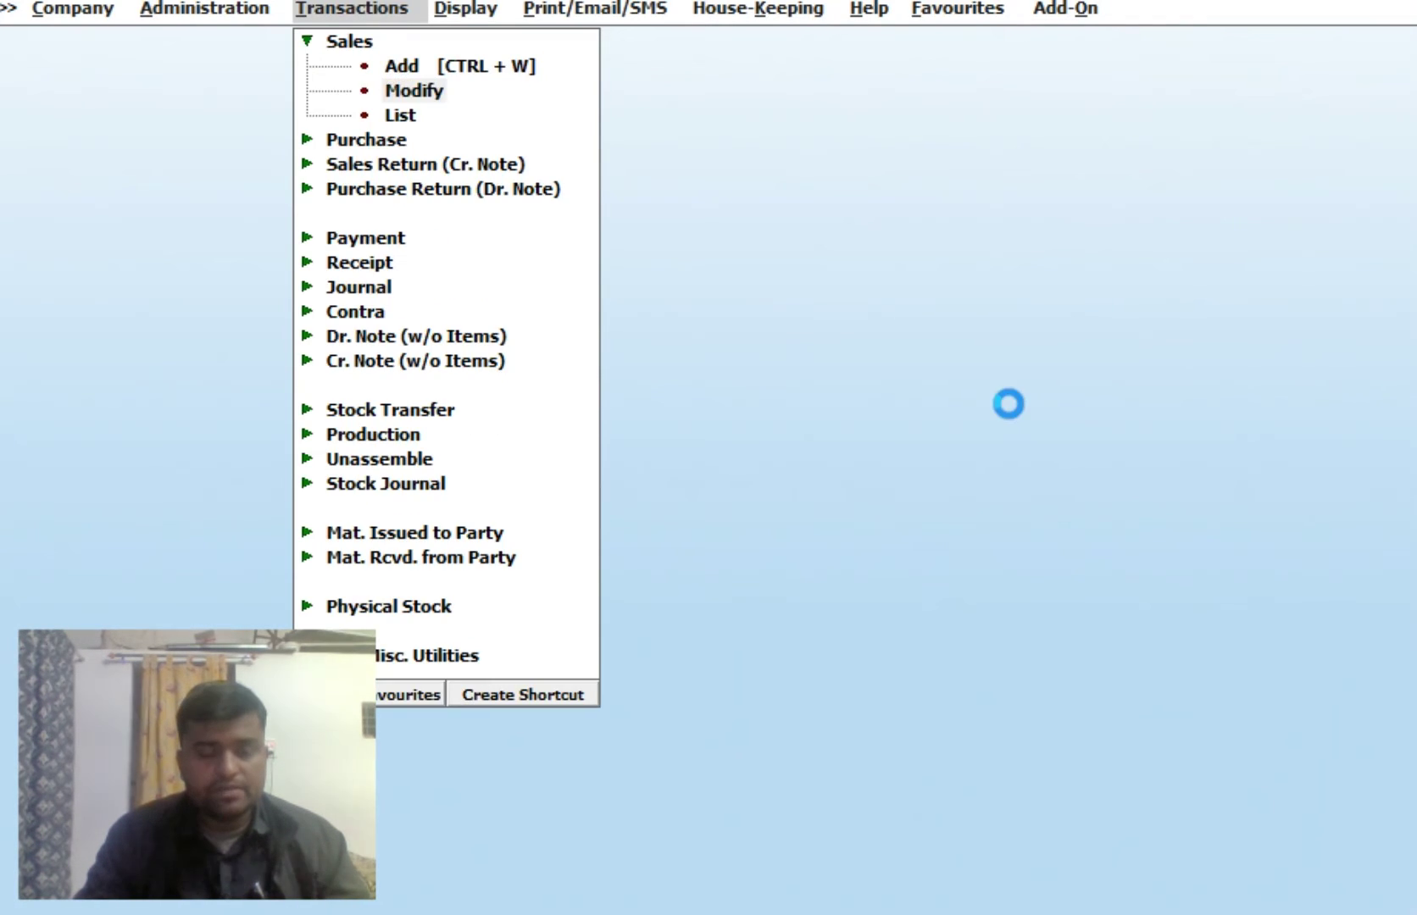
{"action": "key", "text": "Return"}
{"action": "key", "text": "Return"}
{"action": "key", "text": "Return"}
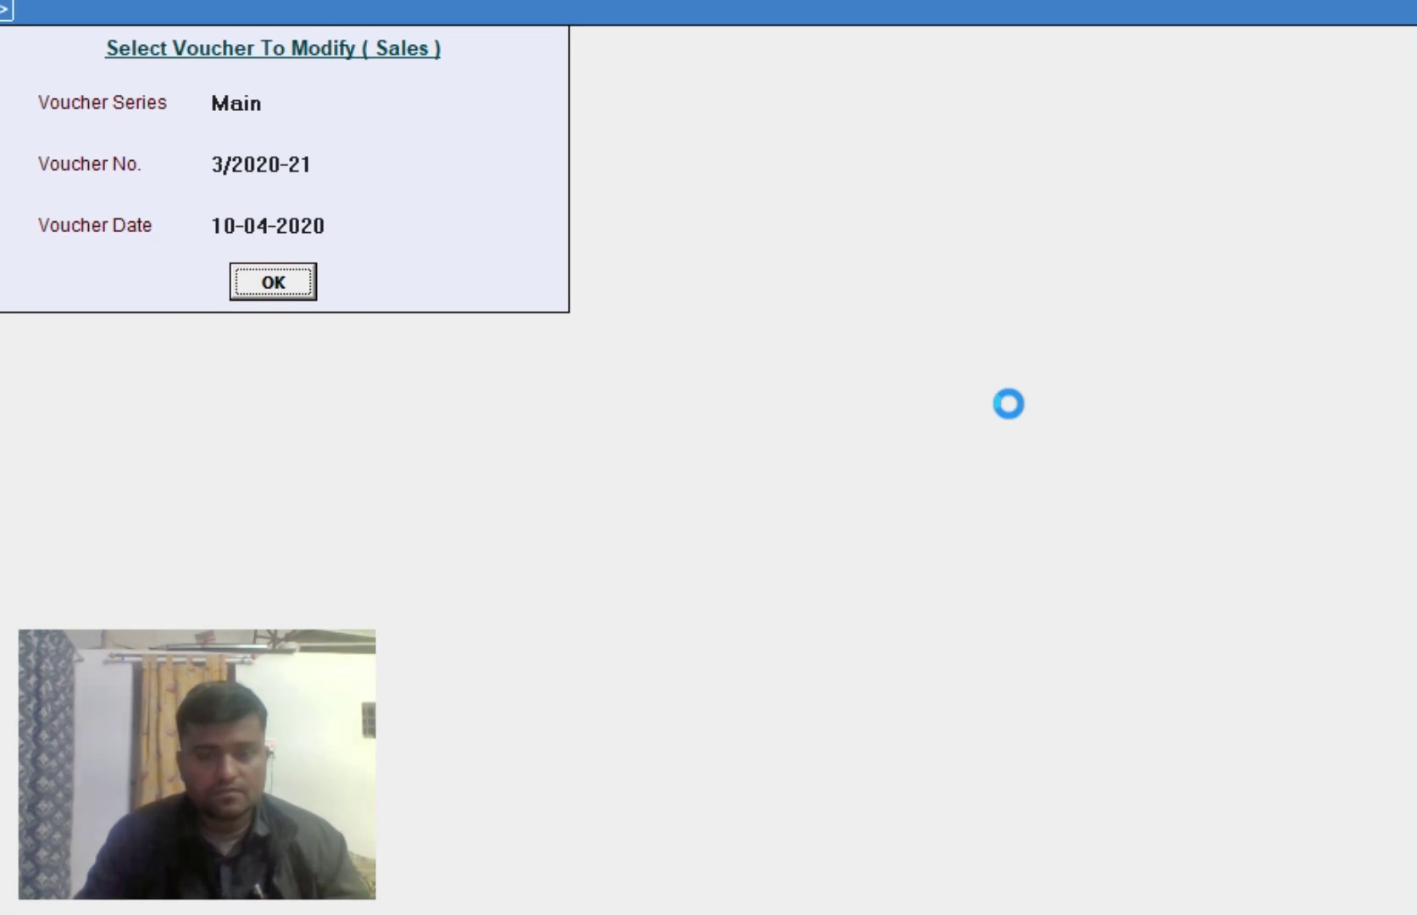
{"action": "key", "text": "Return"}
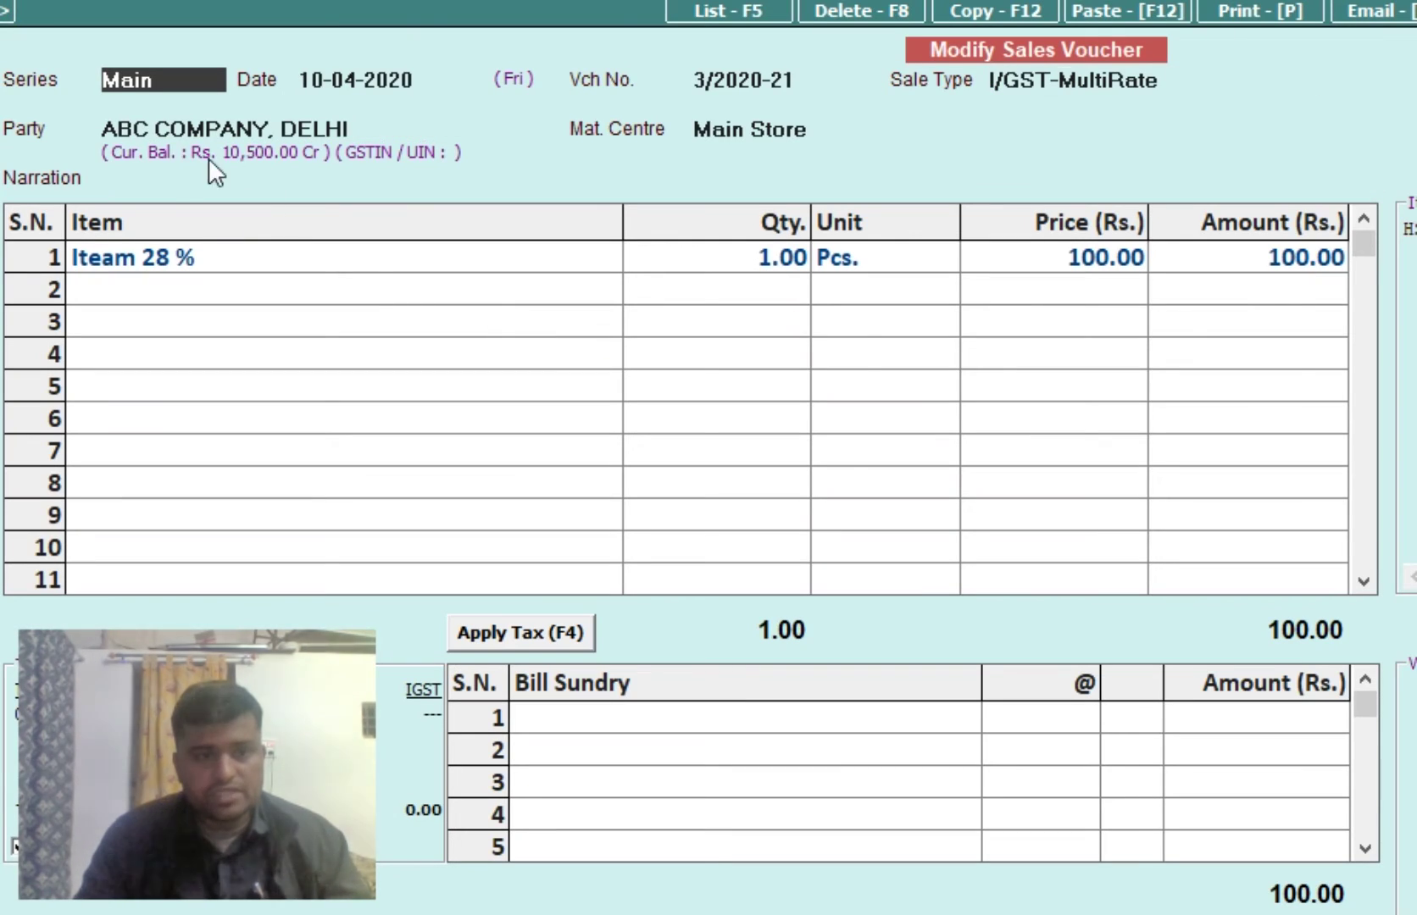
Bring up the print choices for the sales voucher and cancel without printing.
{"action": "key", "text": "alt+p"}
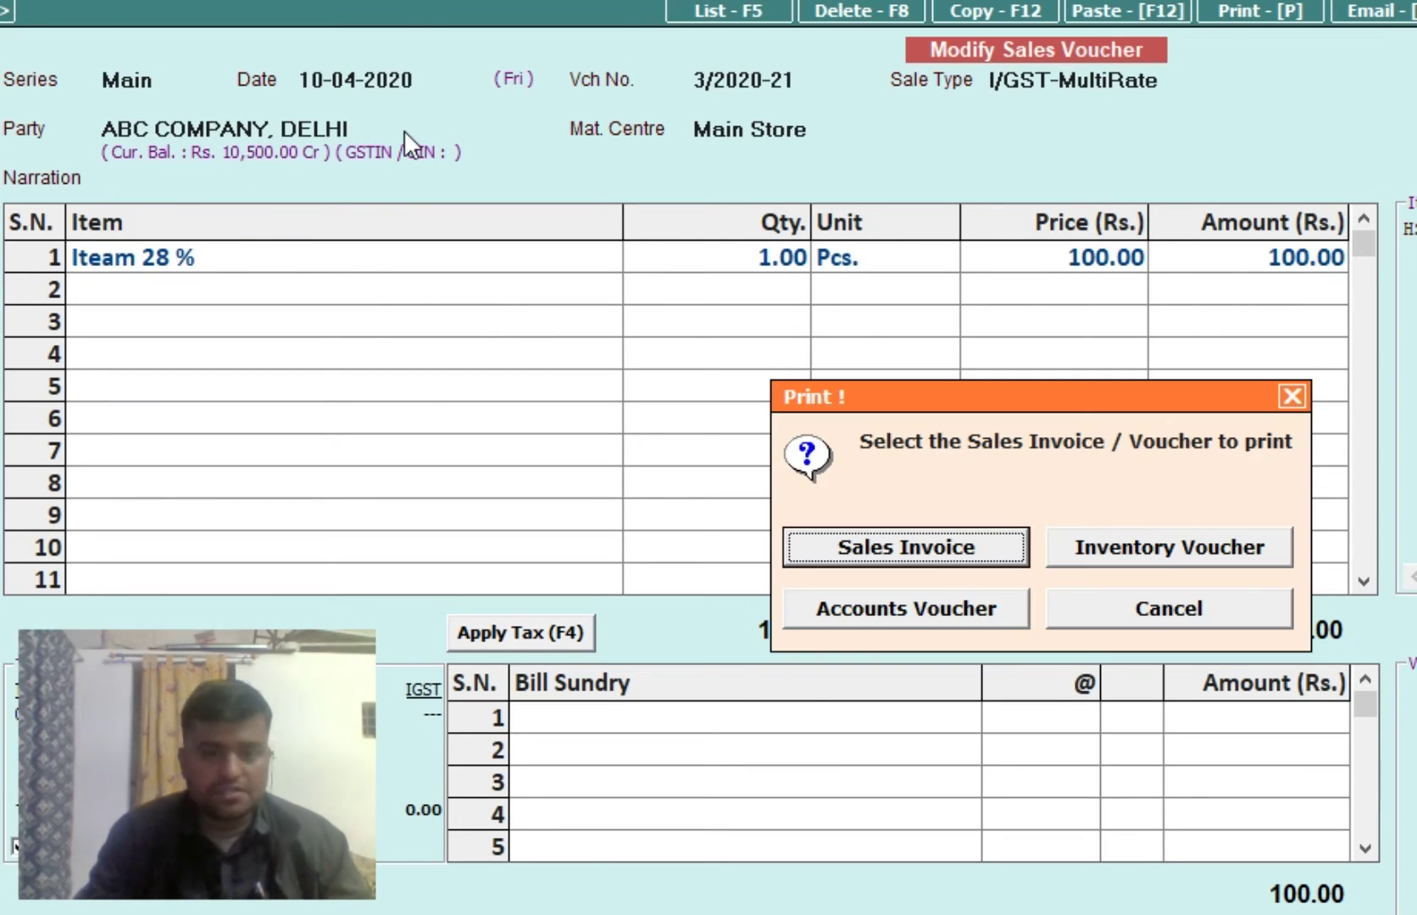
{"action": "key", "text": "Escape"}
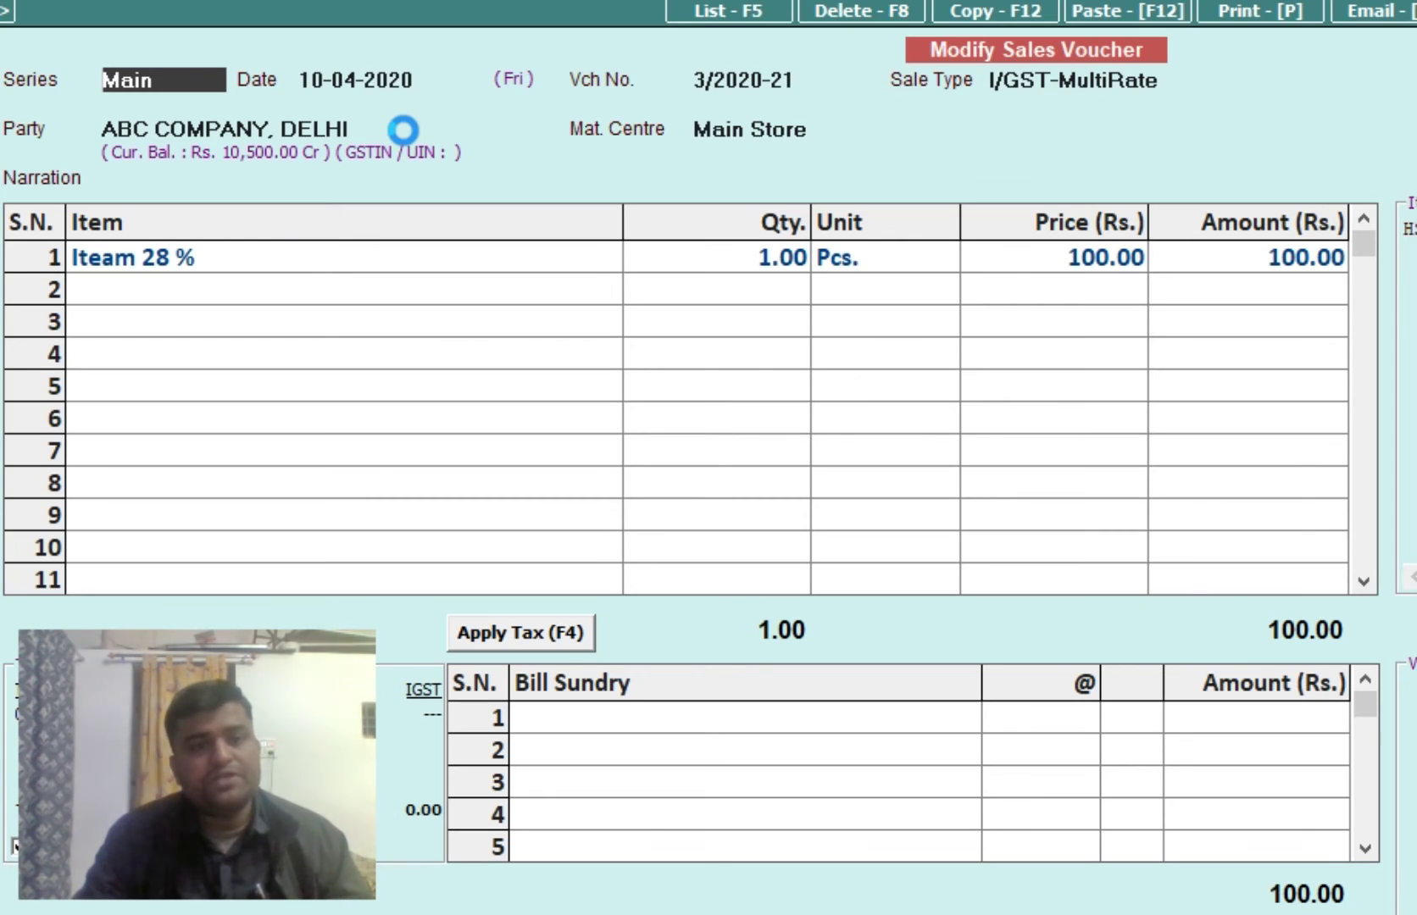
Start printing the sales voucher in the STANDARD format with 1 copy and open the sales invoice configuration.
{"action": "key", "text": "alt+p"}
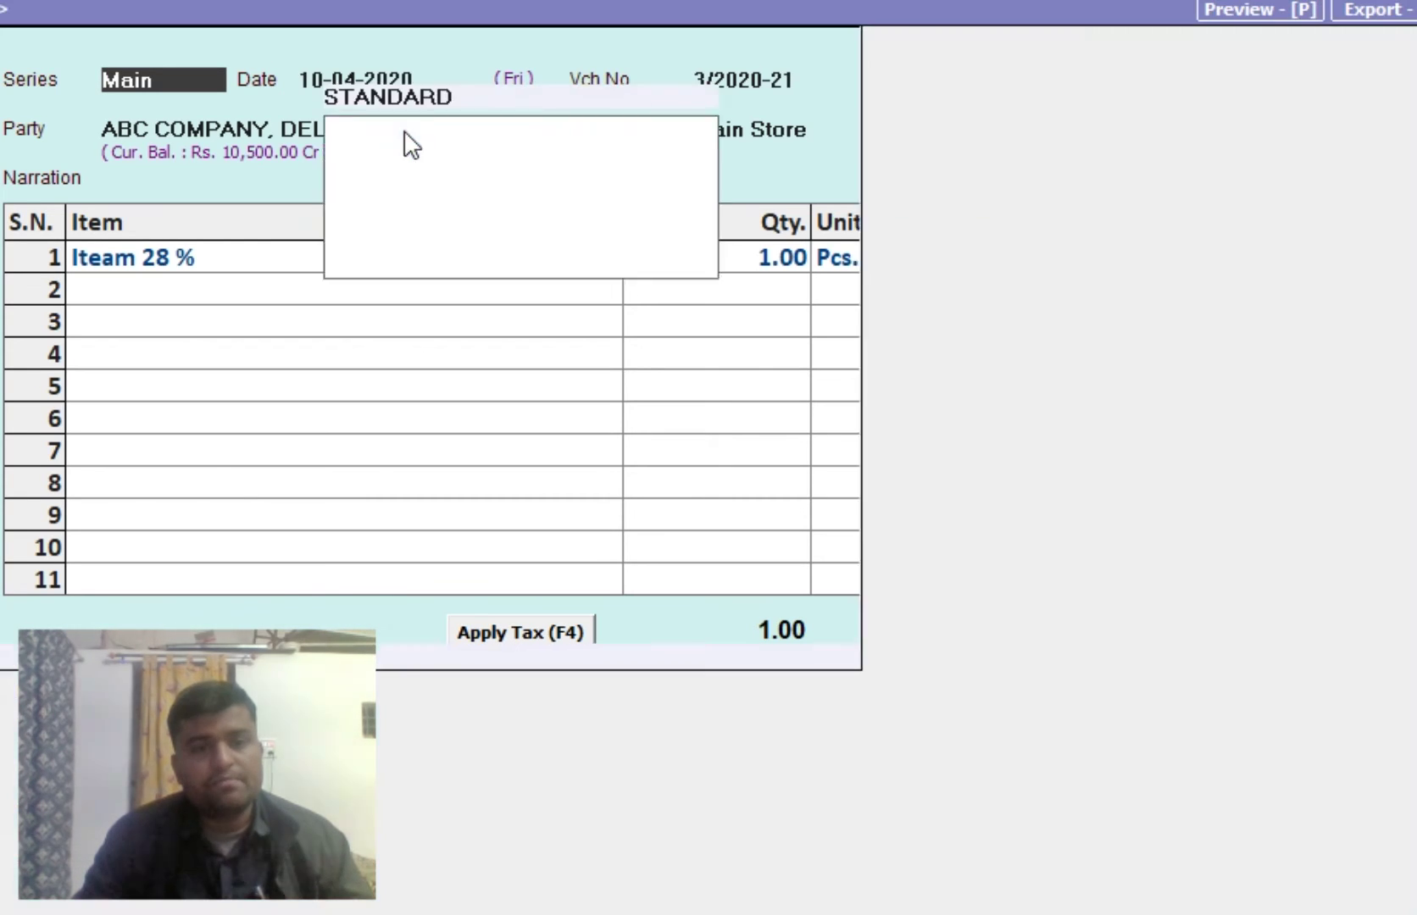
{"action": "key", "text": "Return"}
{"action": "key", "text": "Return"}
{"action": "key", "text": "Return"}
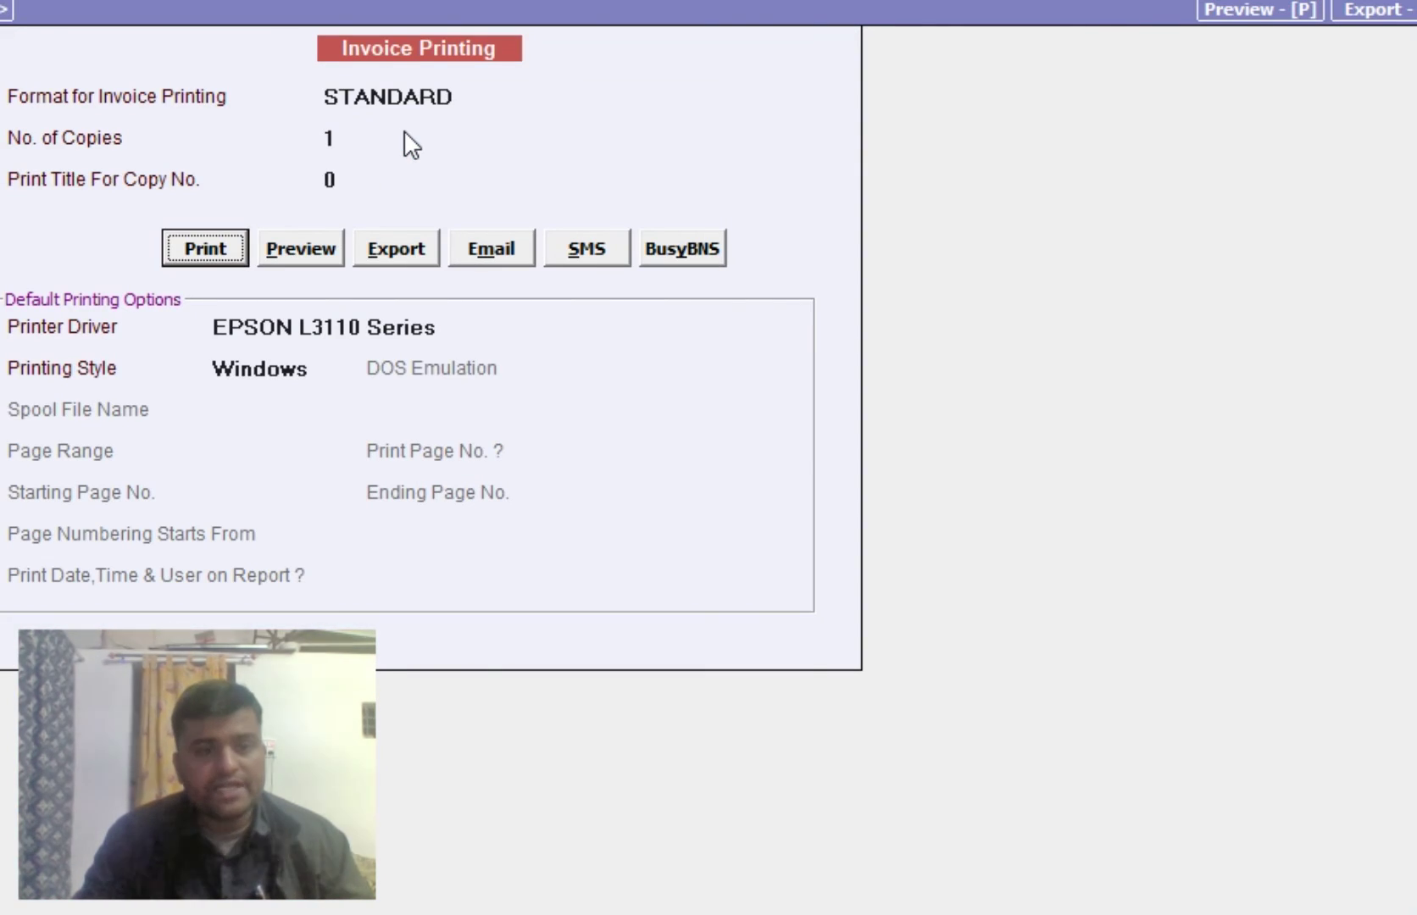
{"action": "key", "text": "p"}
{"action": "key", "text": "n"}
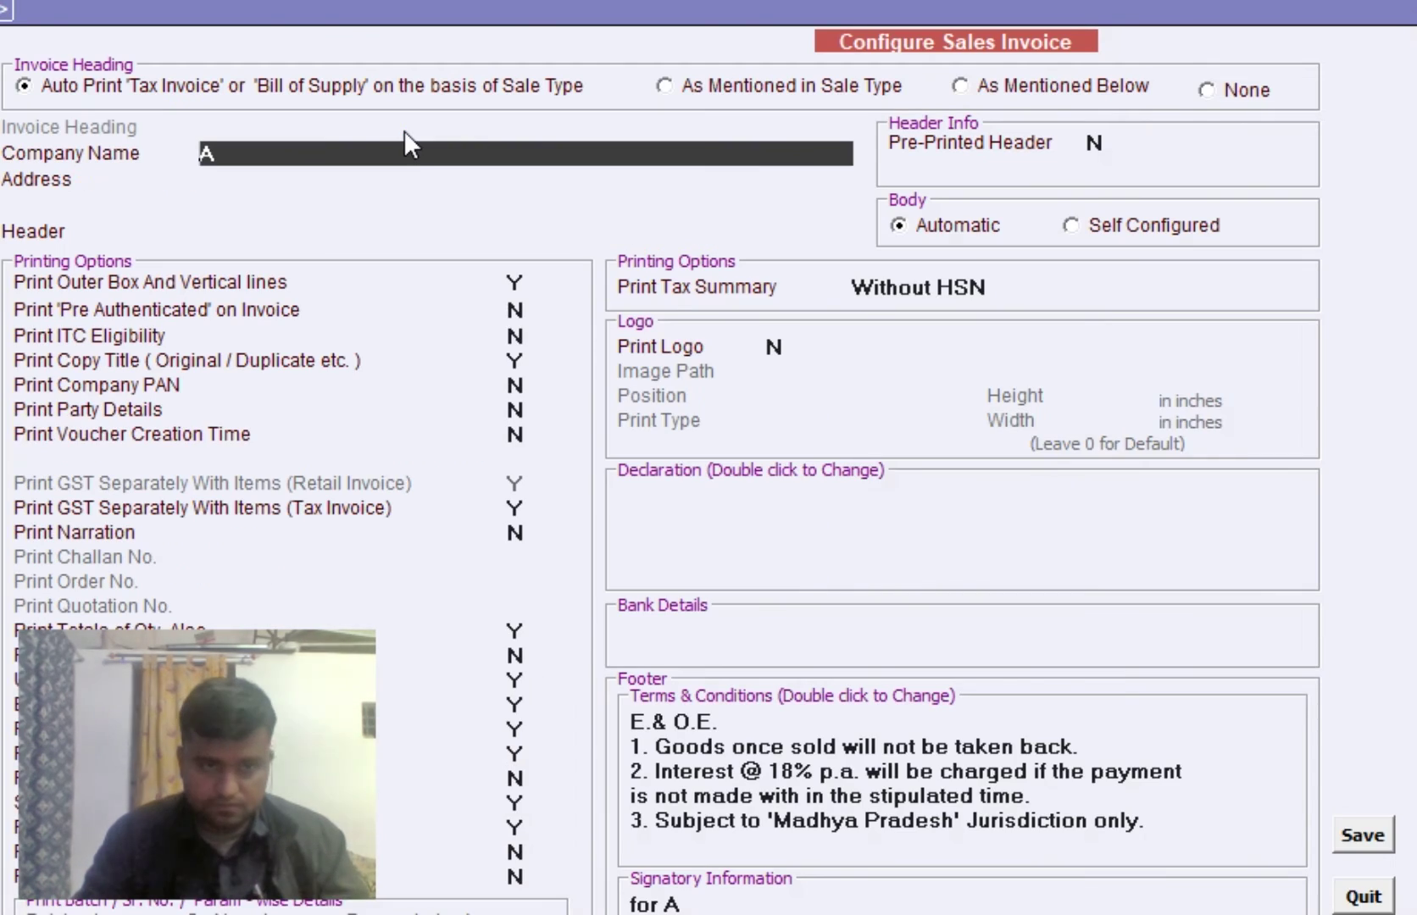
Accept the sales invoice configuration, print the invoice, and return to the sales voucher.
{"action": "key", "text": "F2"}
{"action": "key", "text": "Return"}
{"action": "key", "text": "Return"}
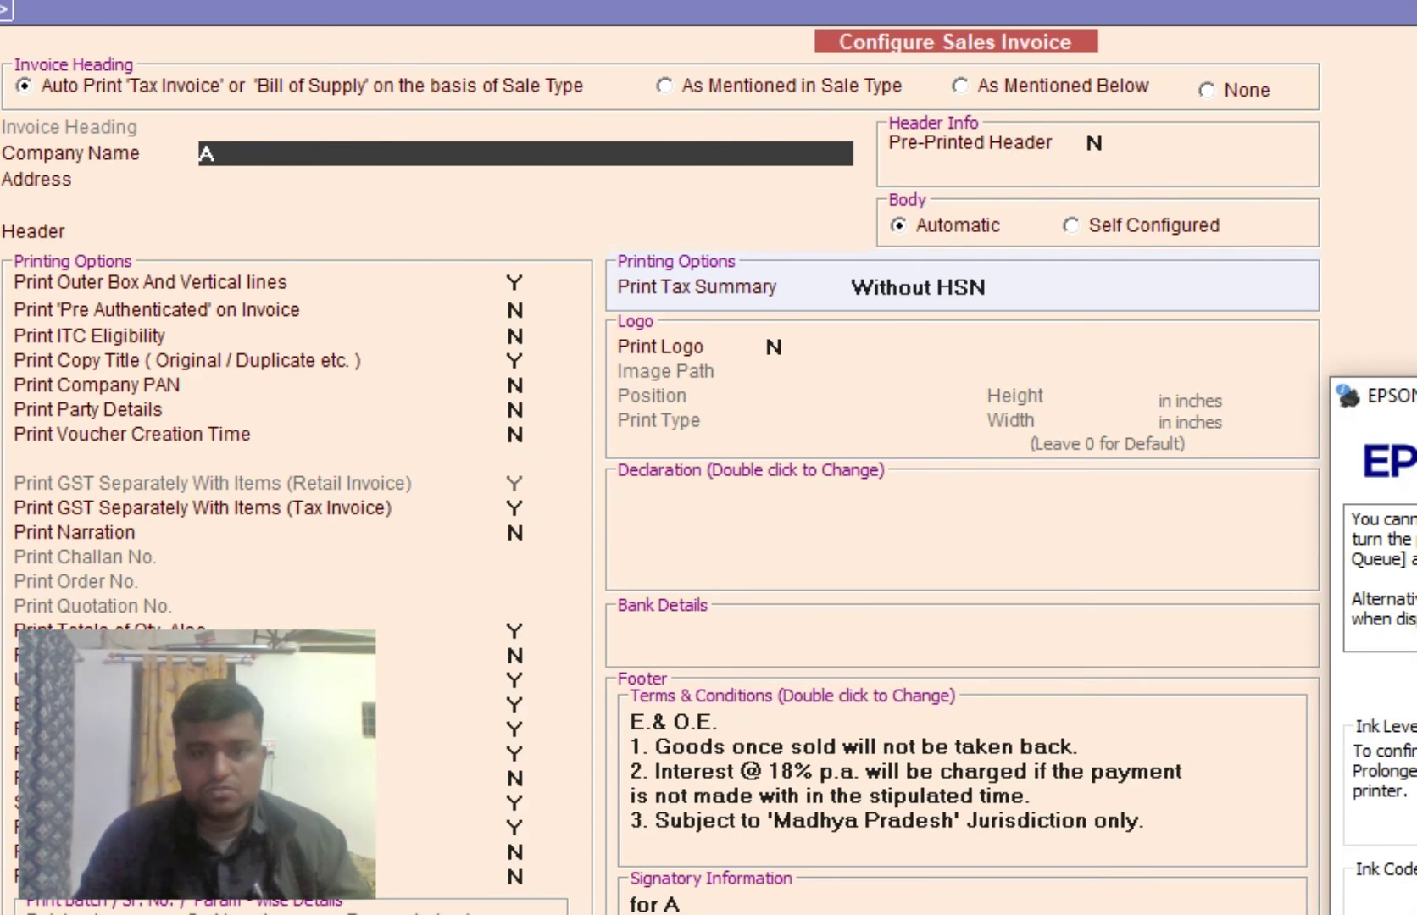
{"action": "left_click", "coordinate": [680, 240]}
{"action": "key", "text": "Escape"}
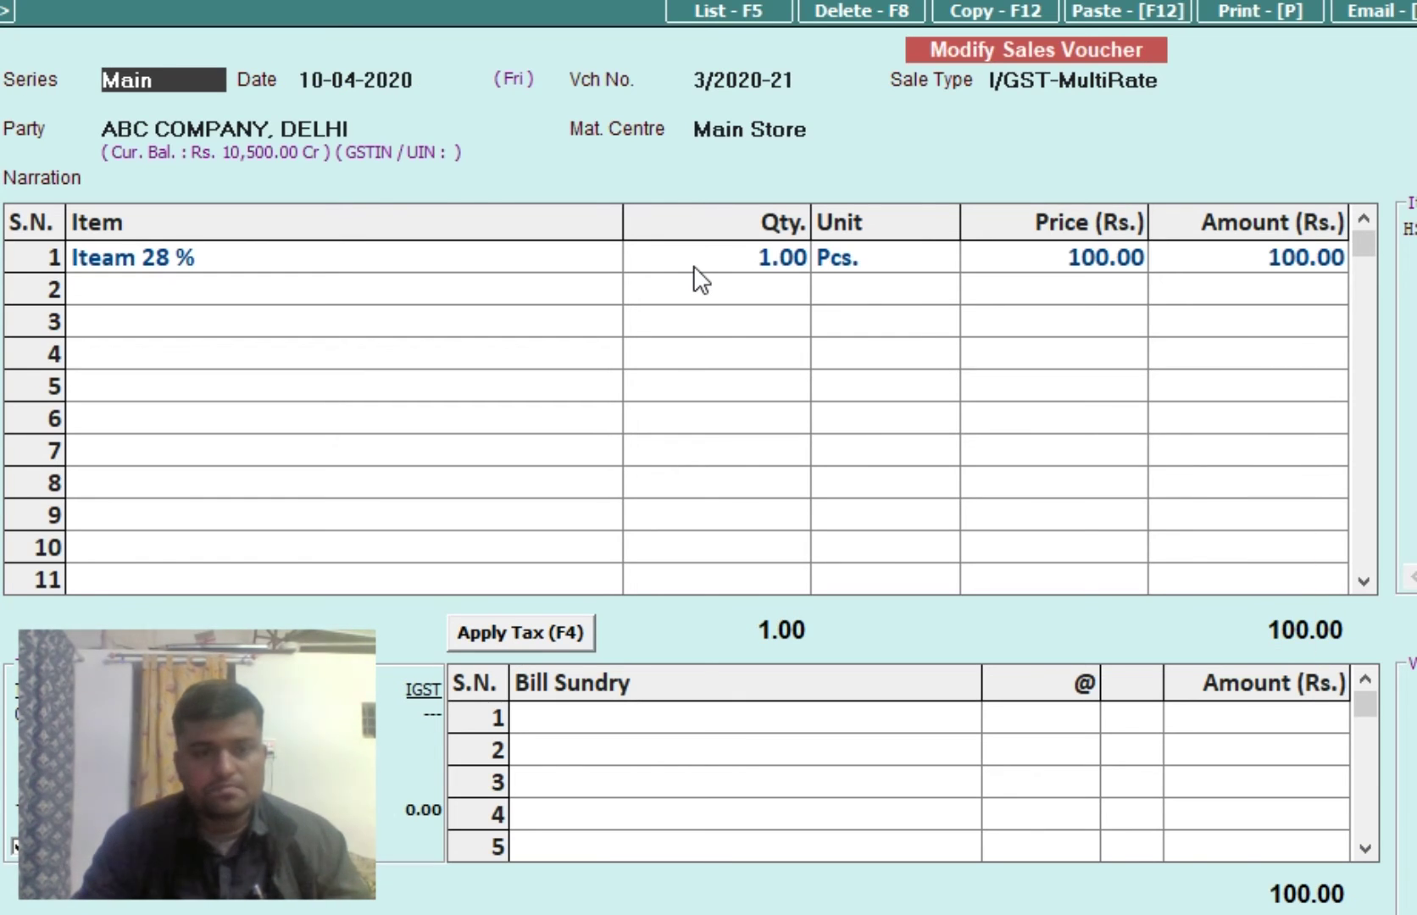
Preview the invoice for sales voucher 3/2020-21 in the STANDARD format with 1 copy.
{"action": "key", "text": "alt+p"}
{"action": "key", "text": "Return"}
{"action": "key", "text": "Return"}
{"action": "key", "text": "Return"}
{"action": "key", "text": "Right"}
{"action": "key", "text": "Return"}
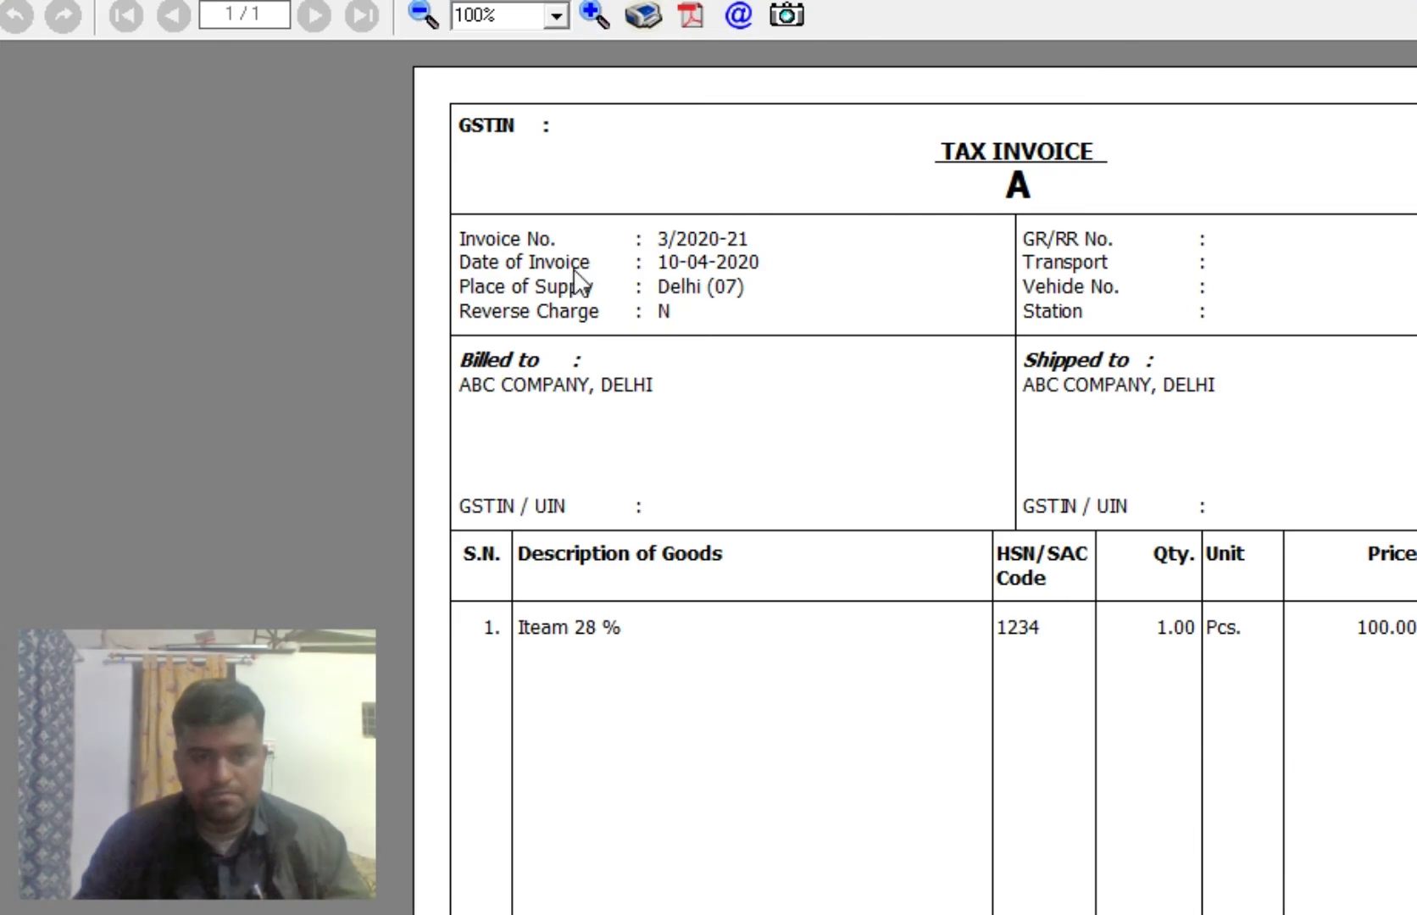
Close the invoice preview and the sales voucher modification, returning to the main menu.
{"action": "key", "text": "Escape"}
{"action": "key", "text": "Escape"}
{"action": "key", "text": "Return"}
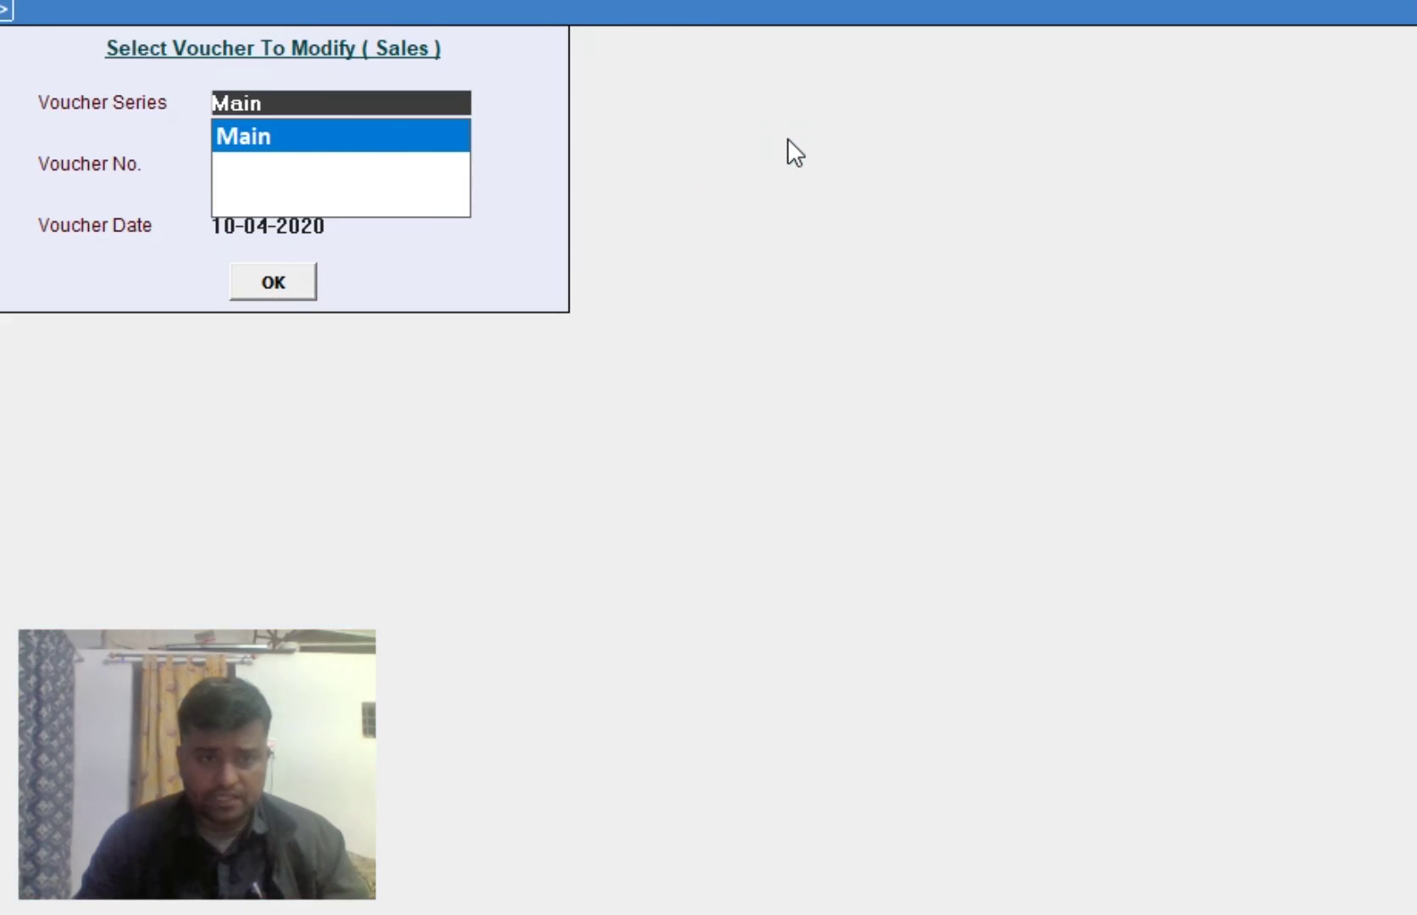
{"action": "key", "text": "Escape"}
{"action": "key", "text": "Escape"}
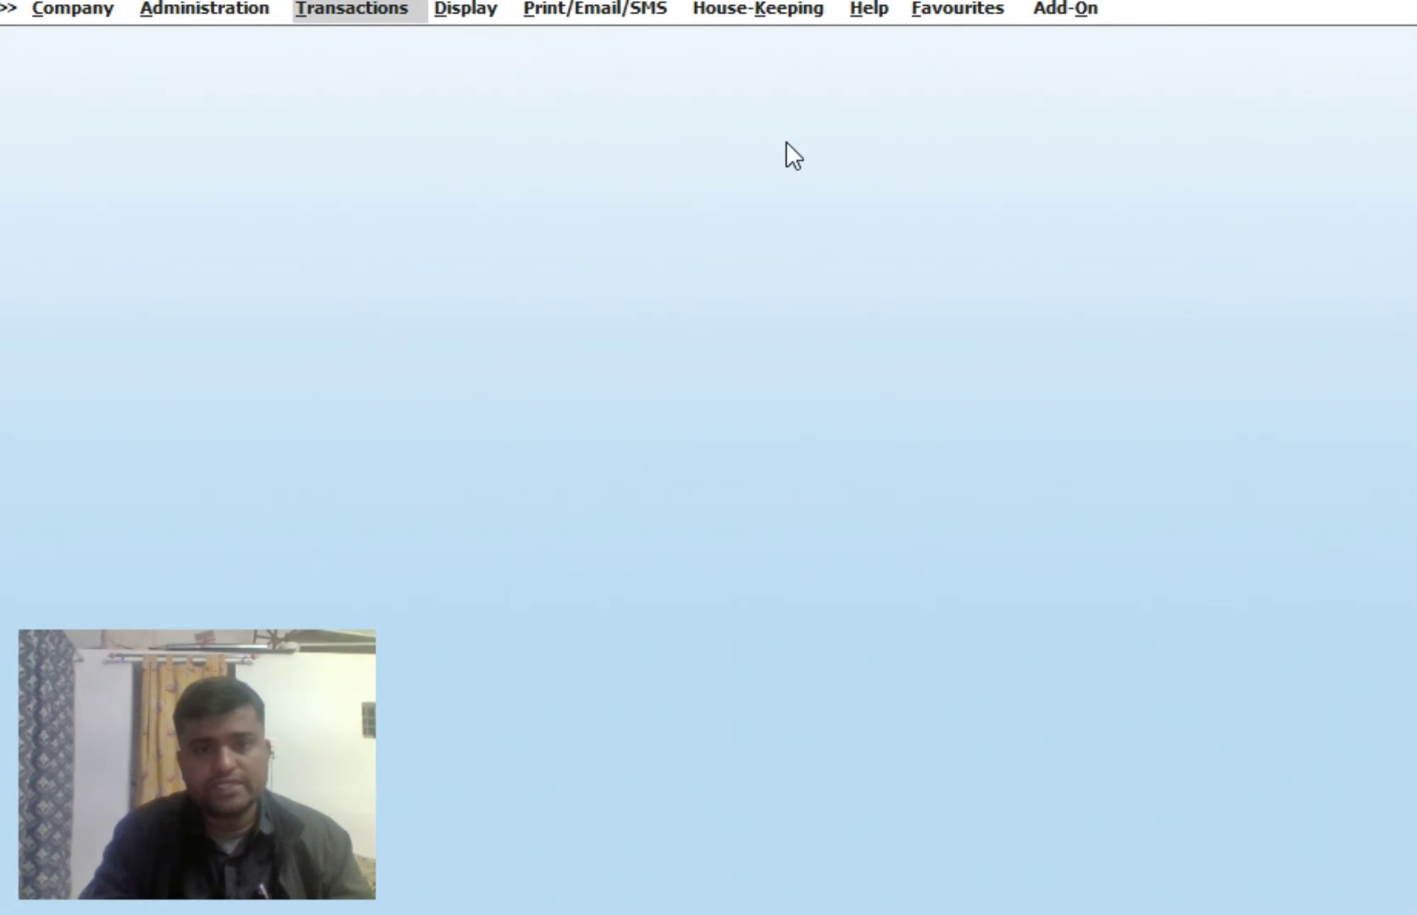
{"action": "key", "text": "alt+l"}
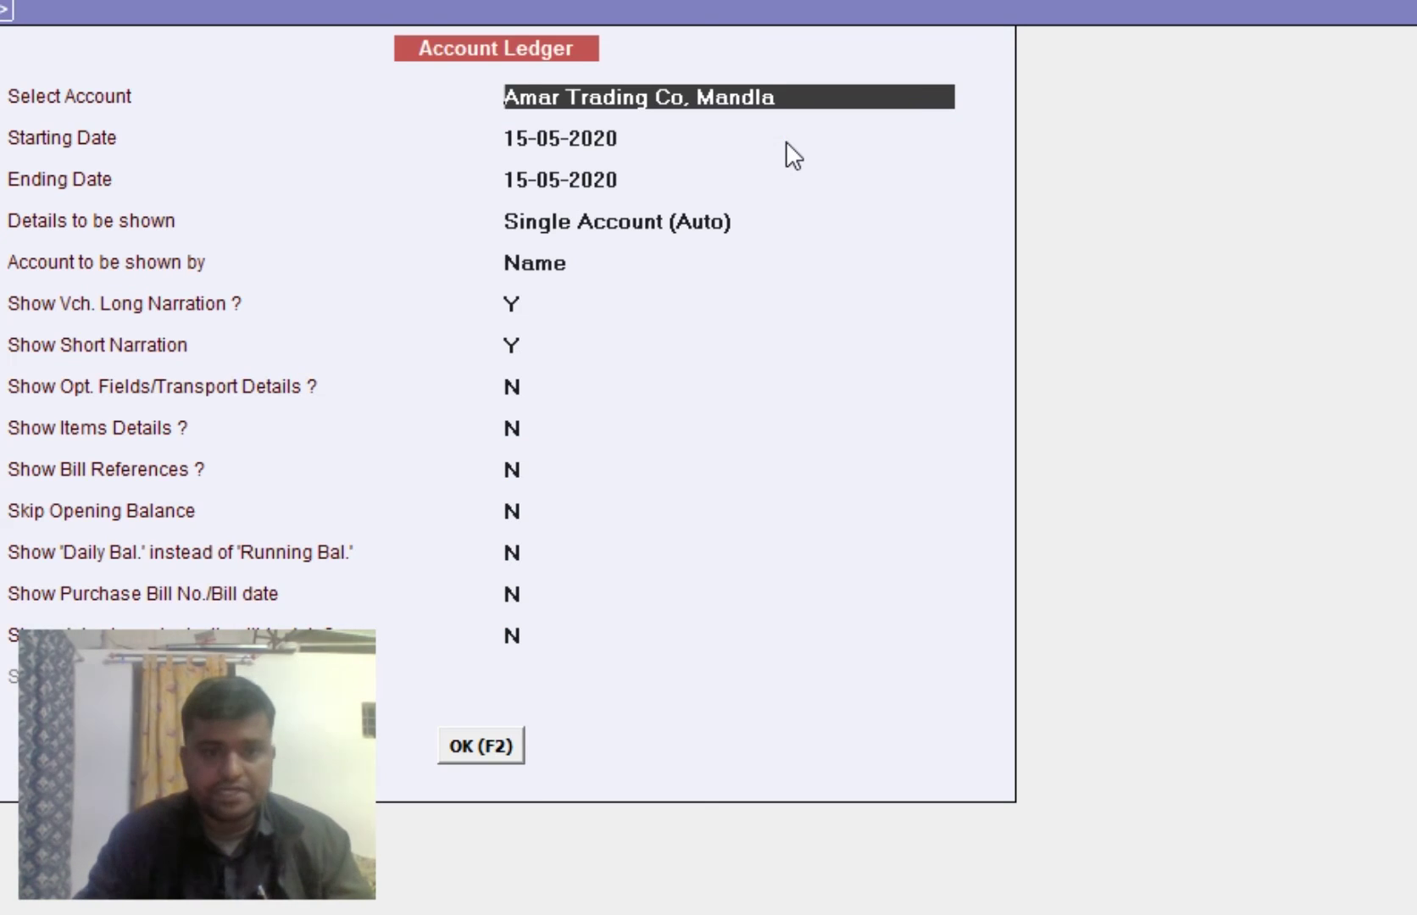
{"action": "key", "text": "Return"}
{"action": "type", "text": "1-4"}
{"action": "key", "text": "Return"}
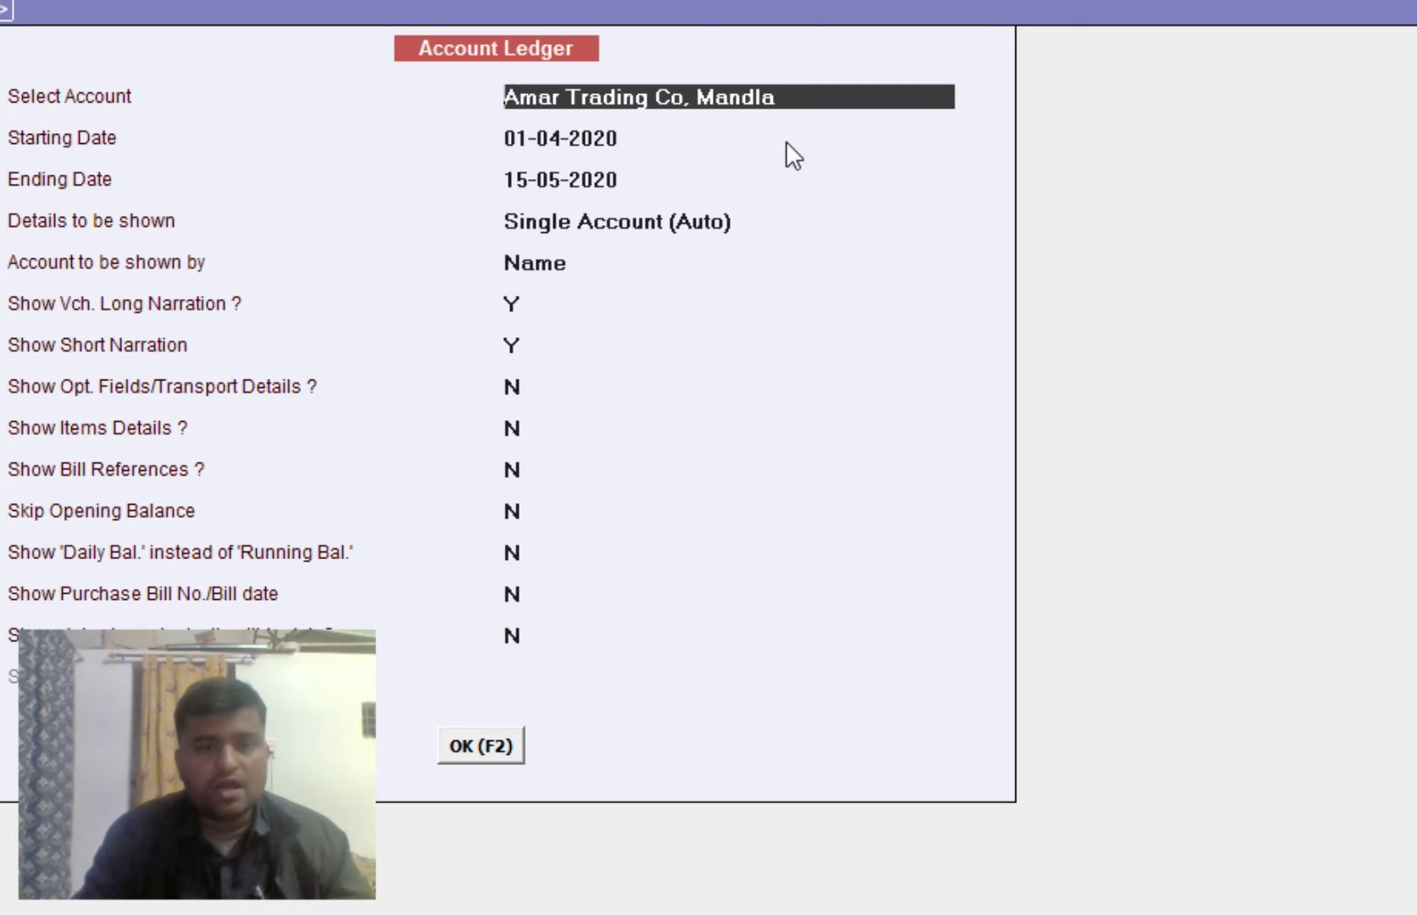
{"action": "key", "text": "F2"}
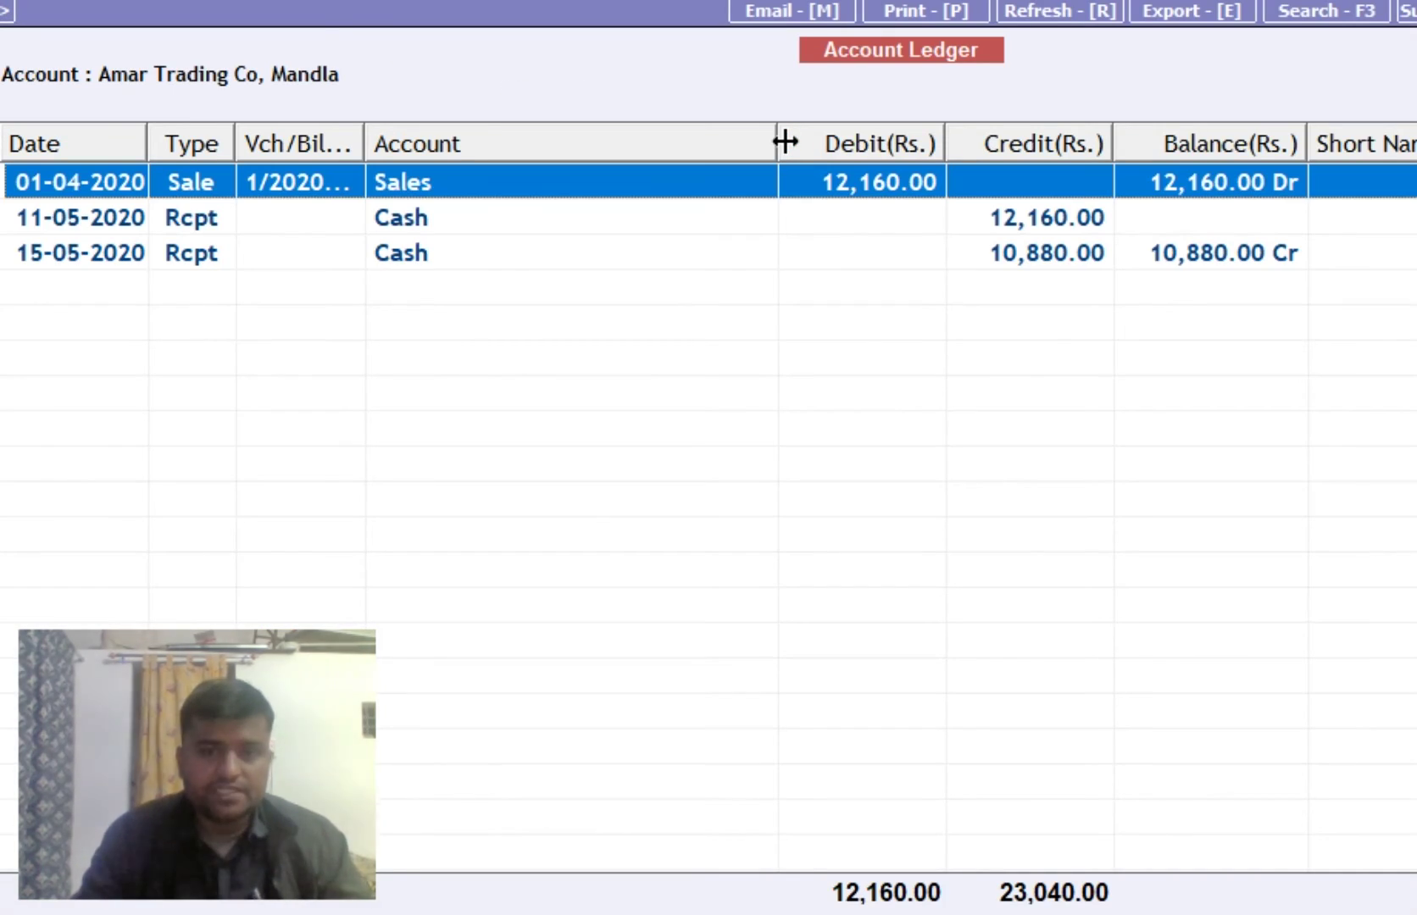
Browse the sale and receipt entries in the Amar Trading Co ledger, then close the ledger.
{"action": "key", "text": "Down"}
{"action": "key", "text": "Down"}
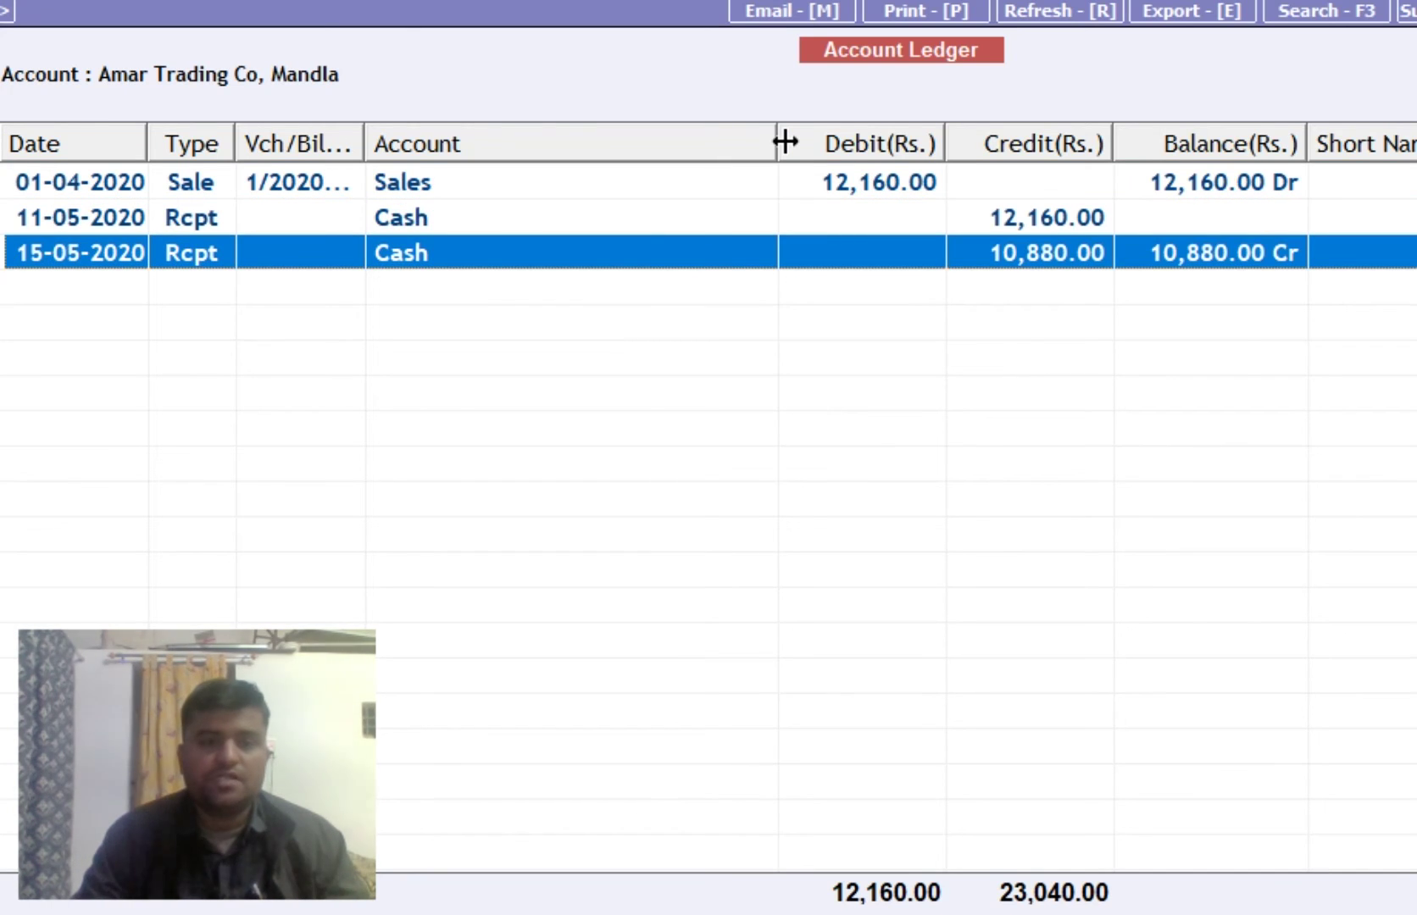
{"action": "key", "text": "Up"}
{"action": "key", "text": "Up"}
{"action": "key", "text": "Down"}
{"action": "key", "text": "Down"}
{"action": "key", "text": "Escape"}
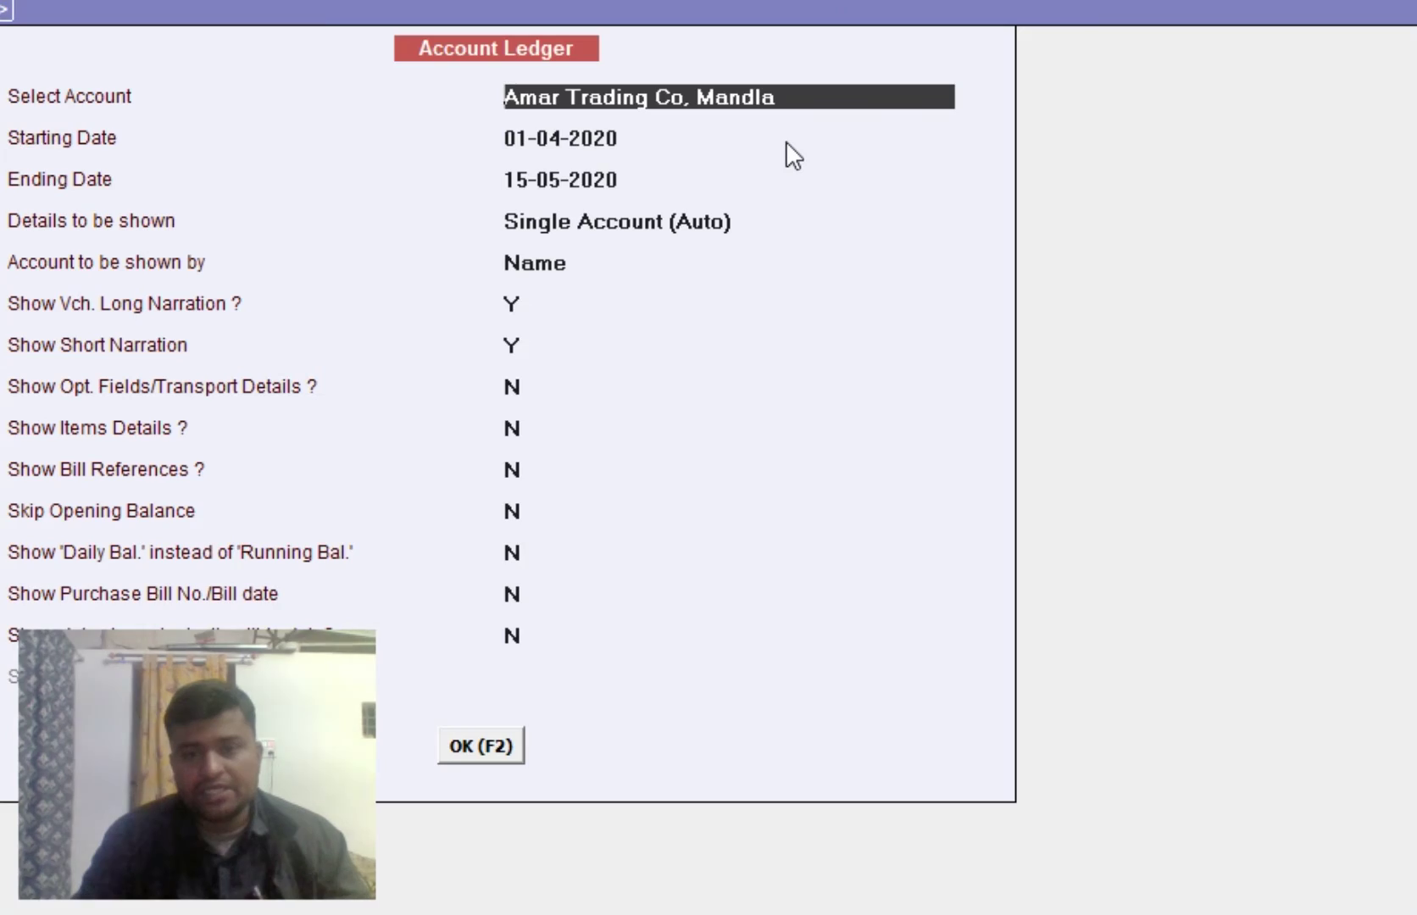
{"action": "key", "text": "Escape"}
{"action": "key", "text": "Escape"}
{"action": "key", "text": "Escape"}
Start a new Main-series sales voucher dated 10-04-2020 with ABC COMPANY, DELHI as the party.
{"action": "key", "text": "Return"}
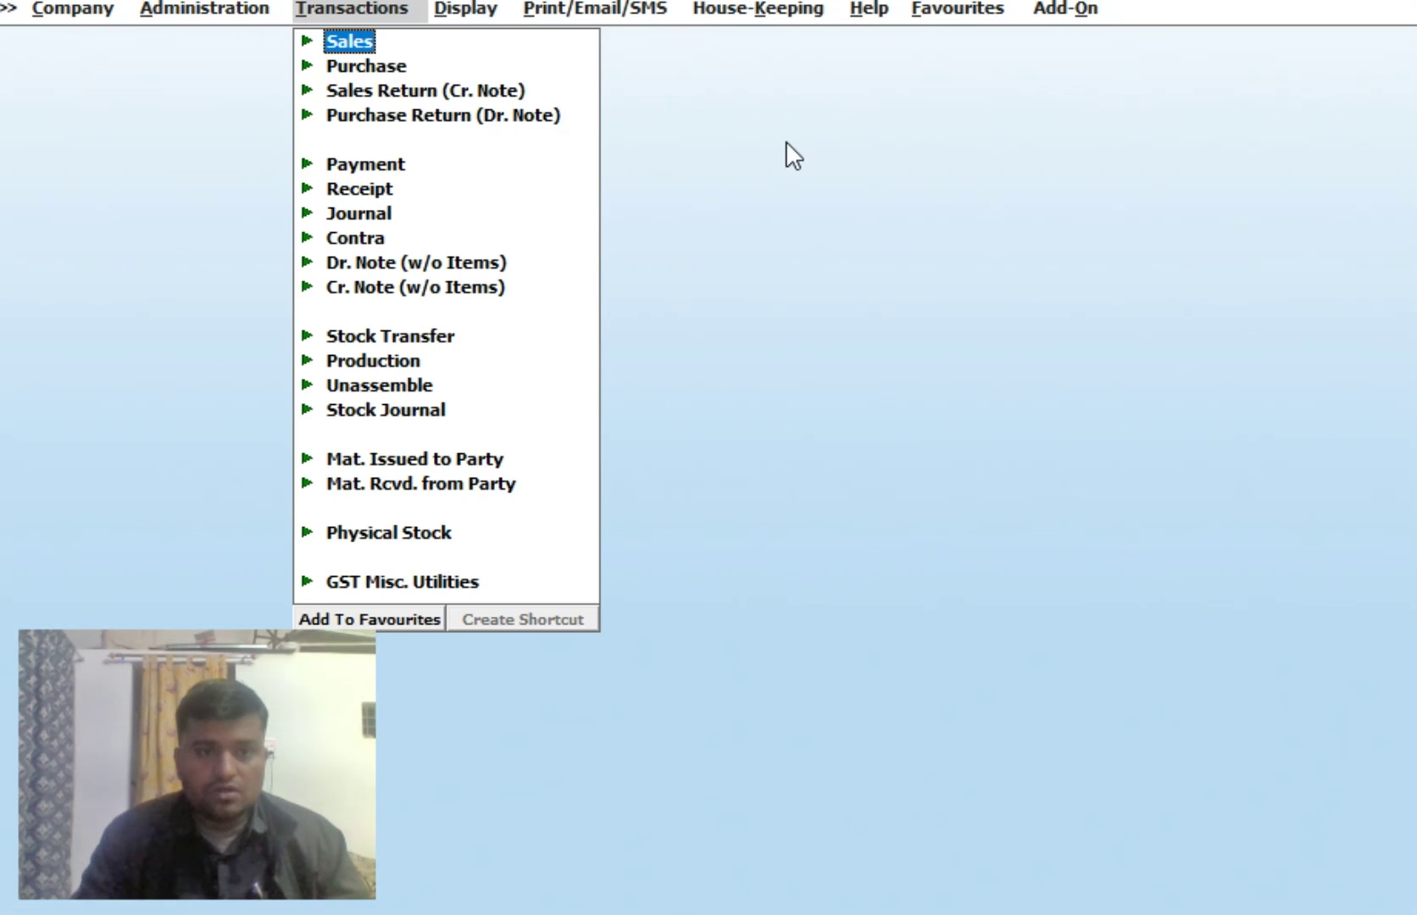
{"action": "key", "text": "Return"}
{"action": "key", "text": "Return"}
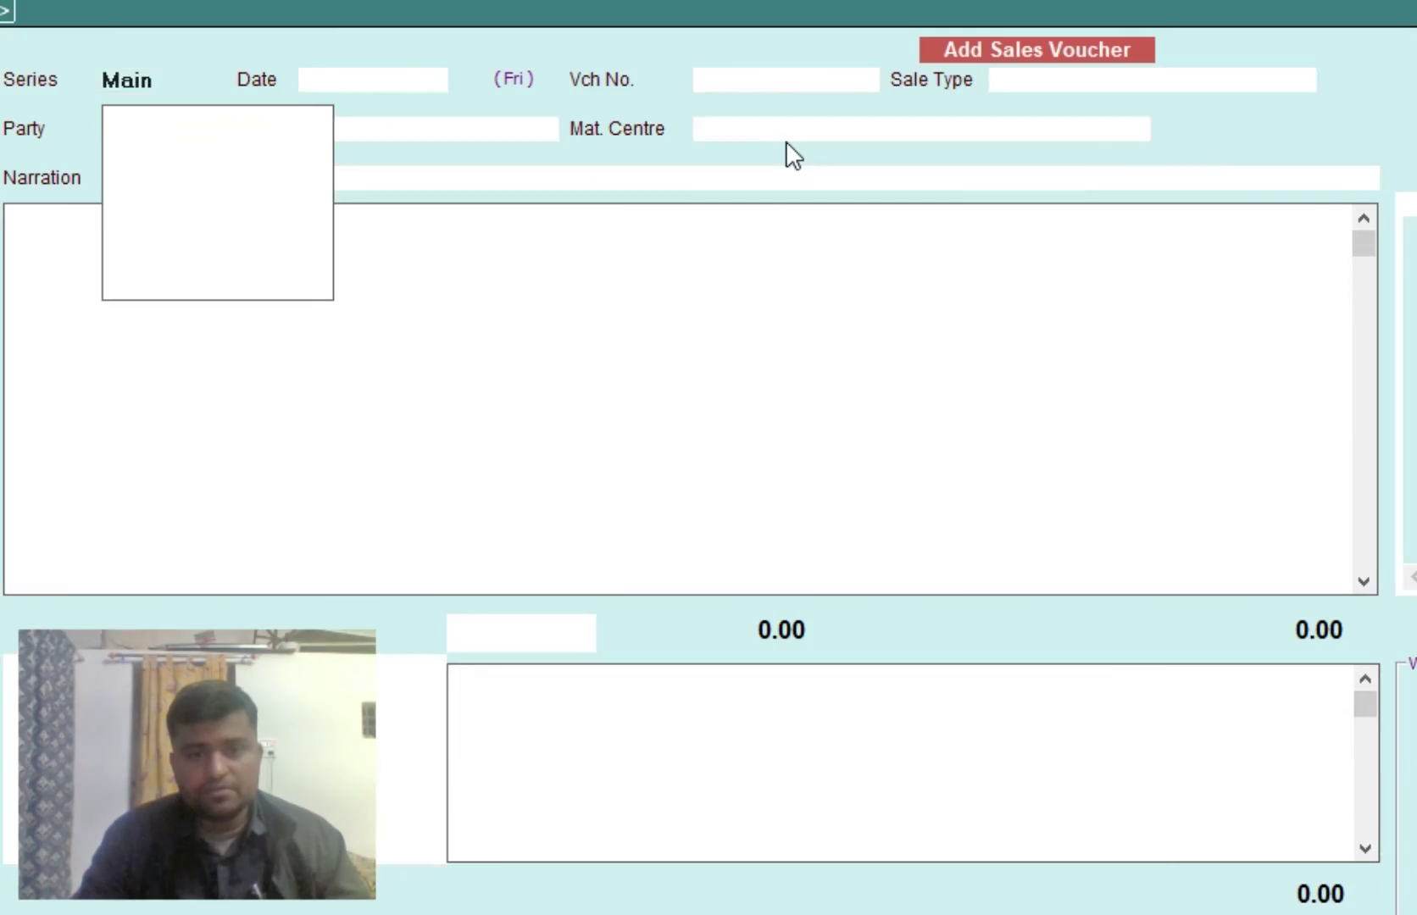
{"action": "key", "text": "Return"}
{"action": "key", "text": "Return"}
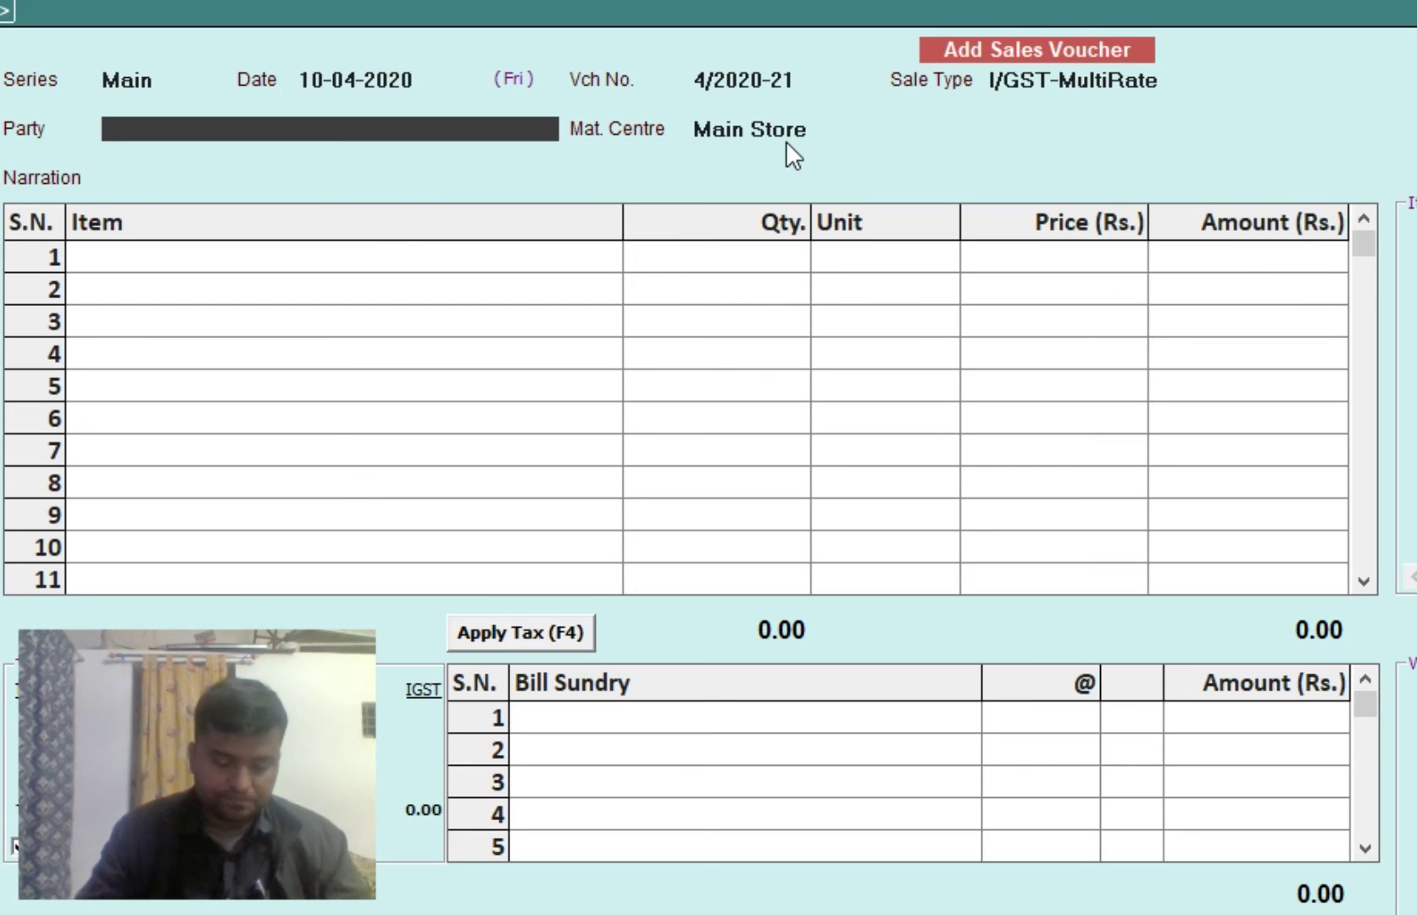
{"action": "type", "text": "A"}
{"action": "key", "text": "Return"}
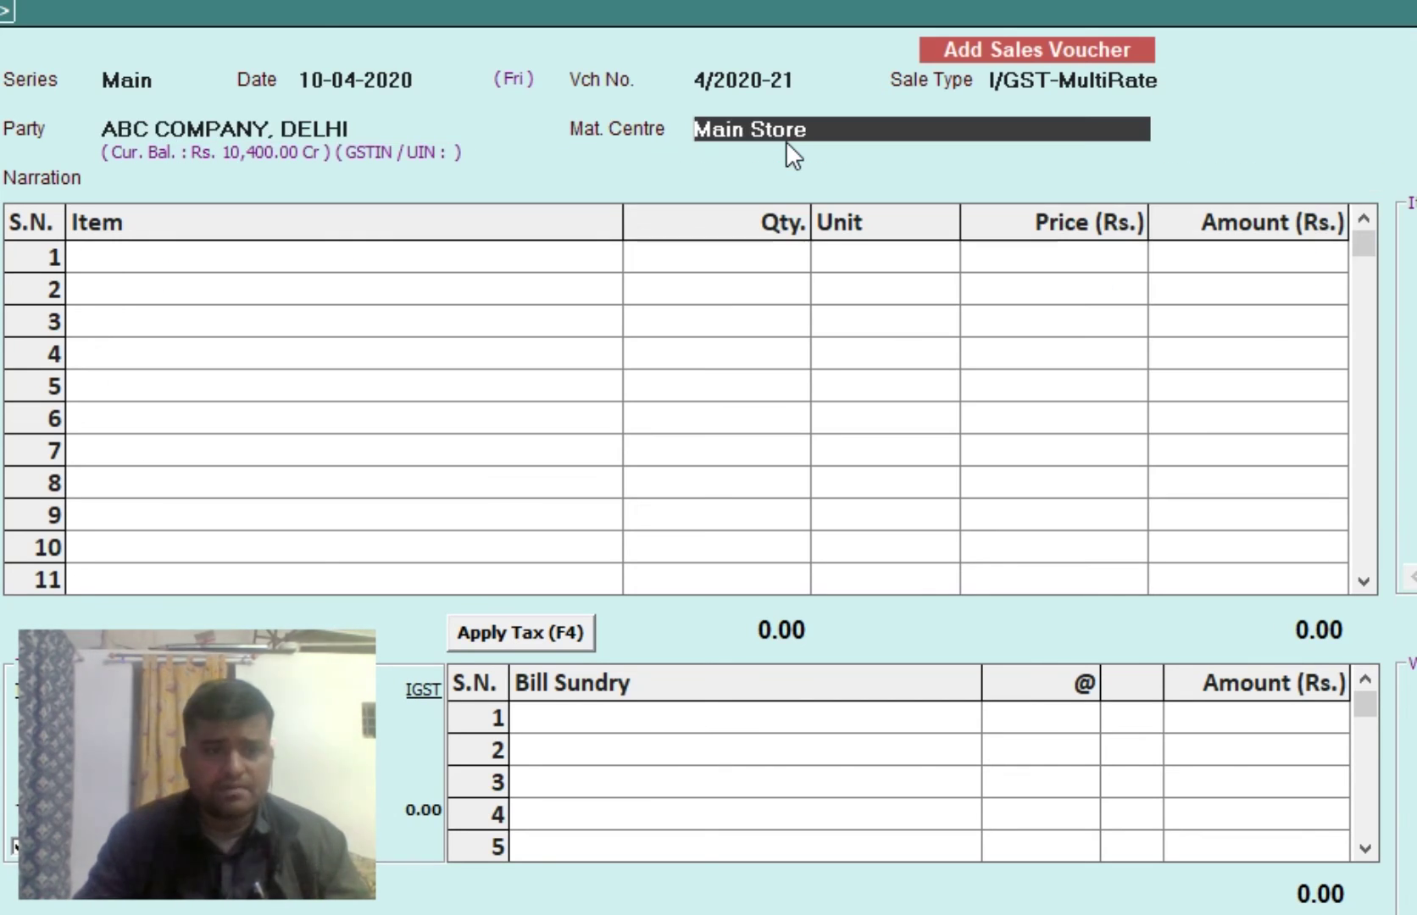
Open the party's account master for modification, try changing the type of dealer to Registered, and leave without saving.
{"action": "key", "text": "shift+Tab"}
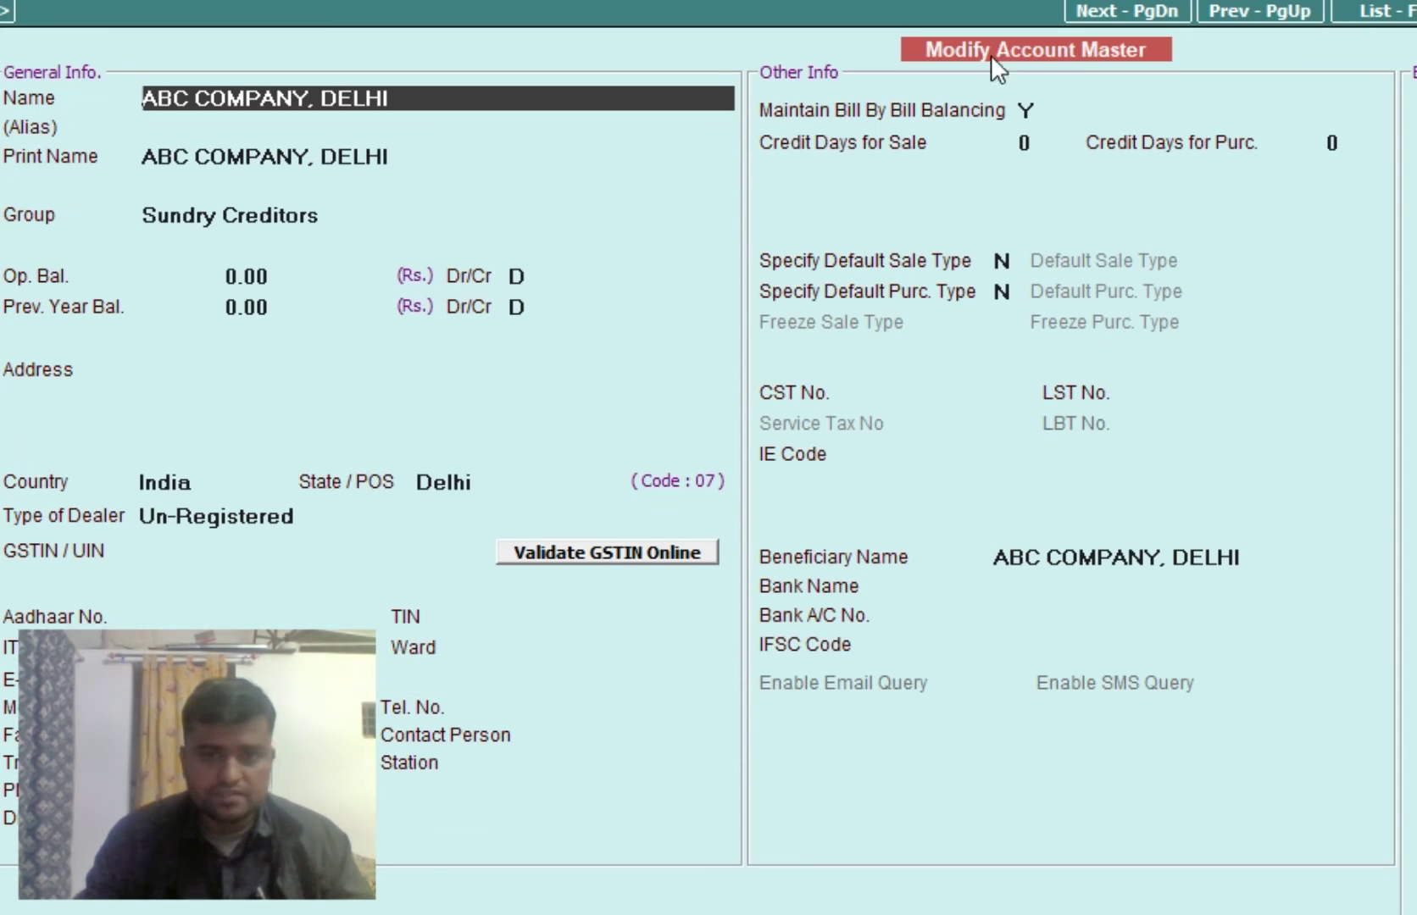
{"action": "left_click", "coordinate": [231, 520]}
{"action": "left_click", "coordinate": [218, 553]}
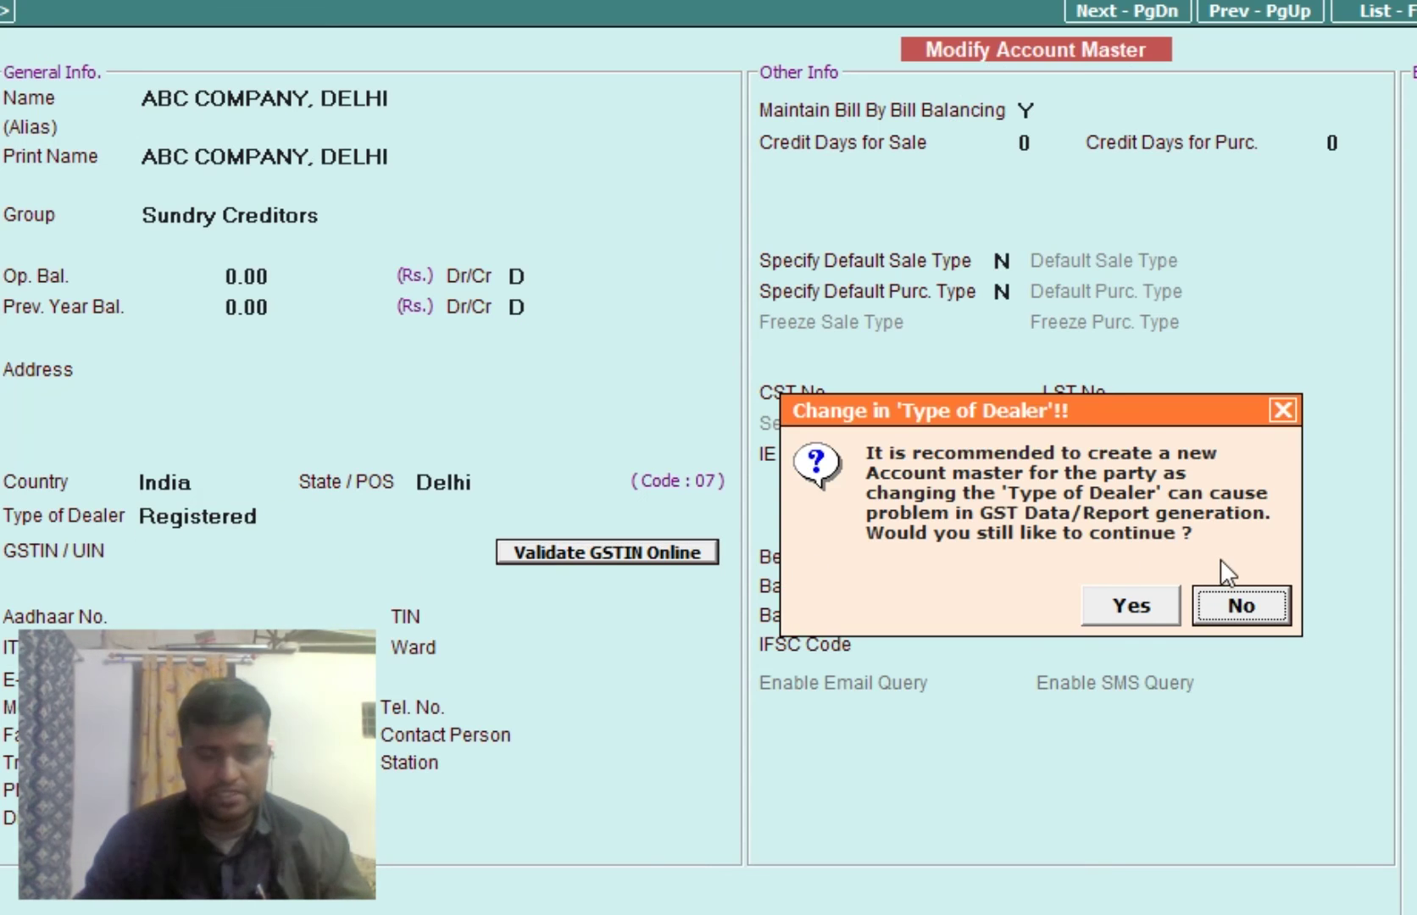
{"action": "left_click", "coordinate": [1153, 613]}
{"action": "key", "text": "Escape"}
{"action": "key", "text": "Escape"}
{"action": "key", "text": "Escape"}
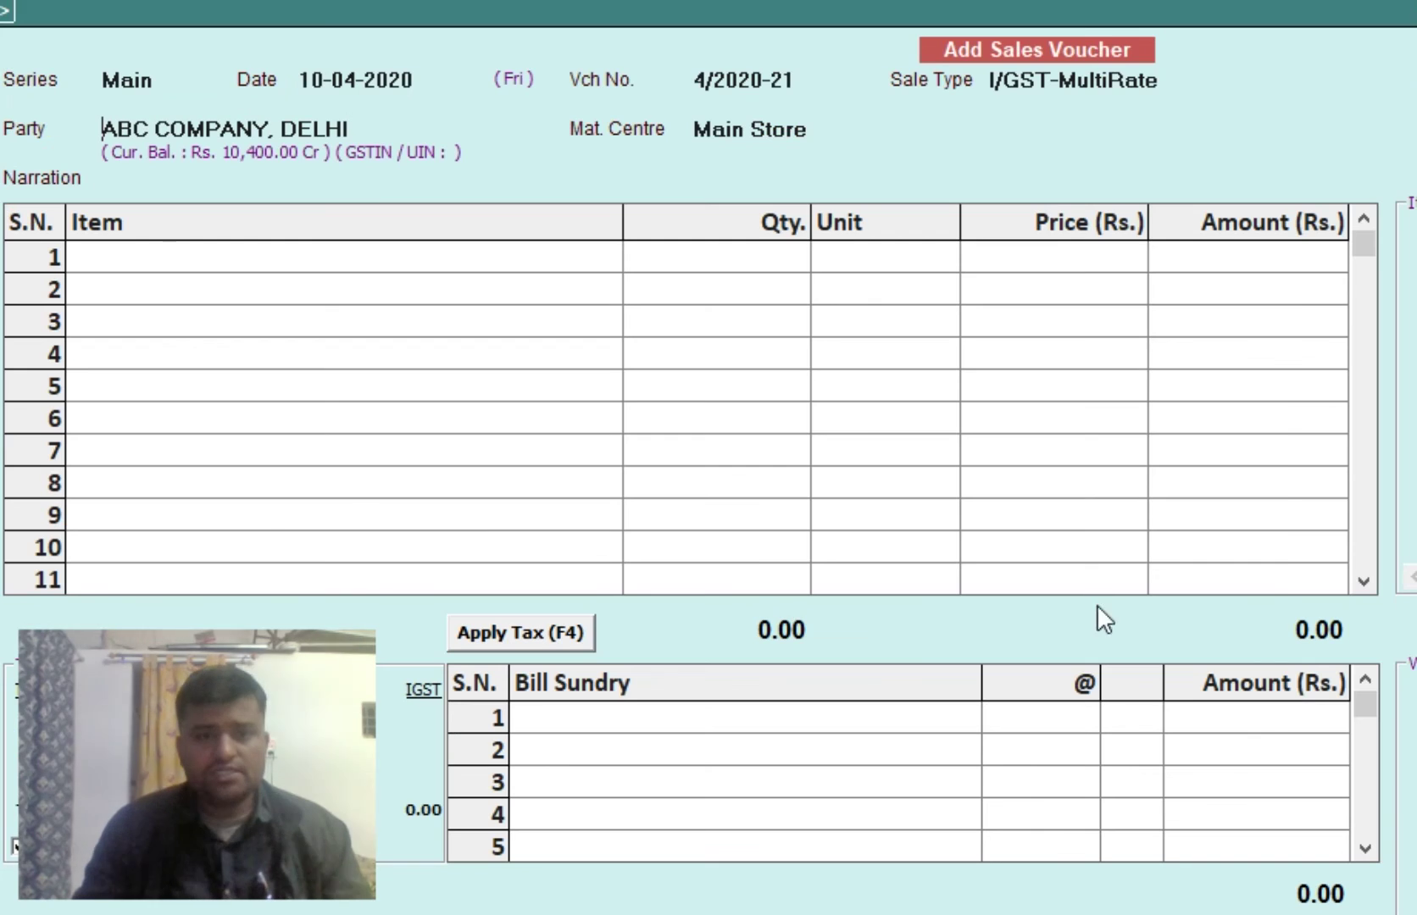
Discard the unsaved sales voucher for ABC COMPANY, DELHI and return to the transaction list.
{"action": "left_click", "coordinate": [1227, 608]}
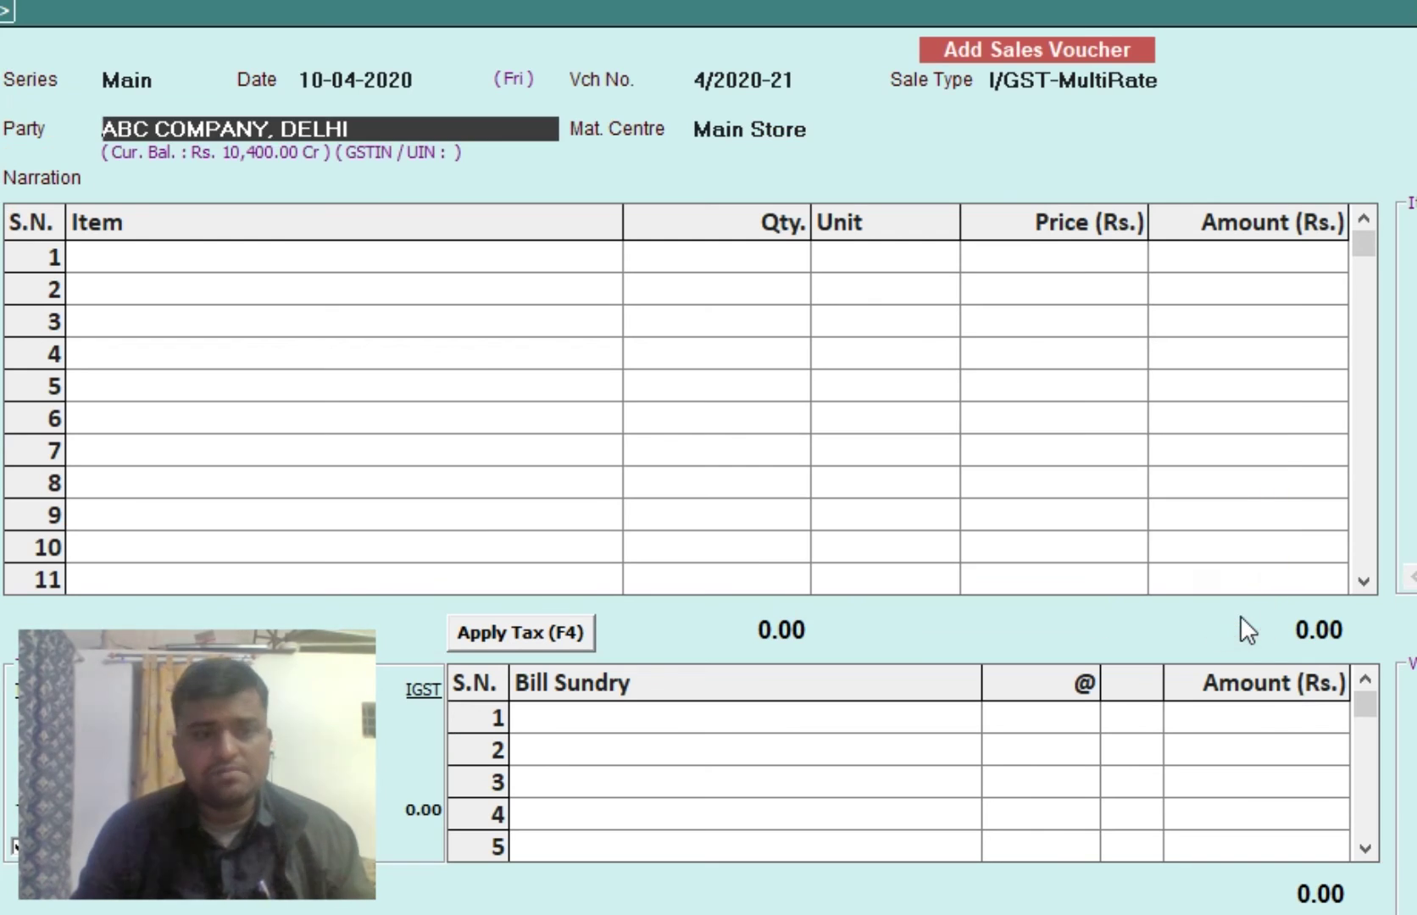
{"action": "key", "text": "Escape"}
{"action": "left_click", "coordinate": [1240, 613]}
{"action": "key", "text": "Escape"}
{"action": "left_click", "coordinate": [1240, 614]}
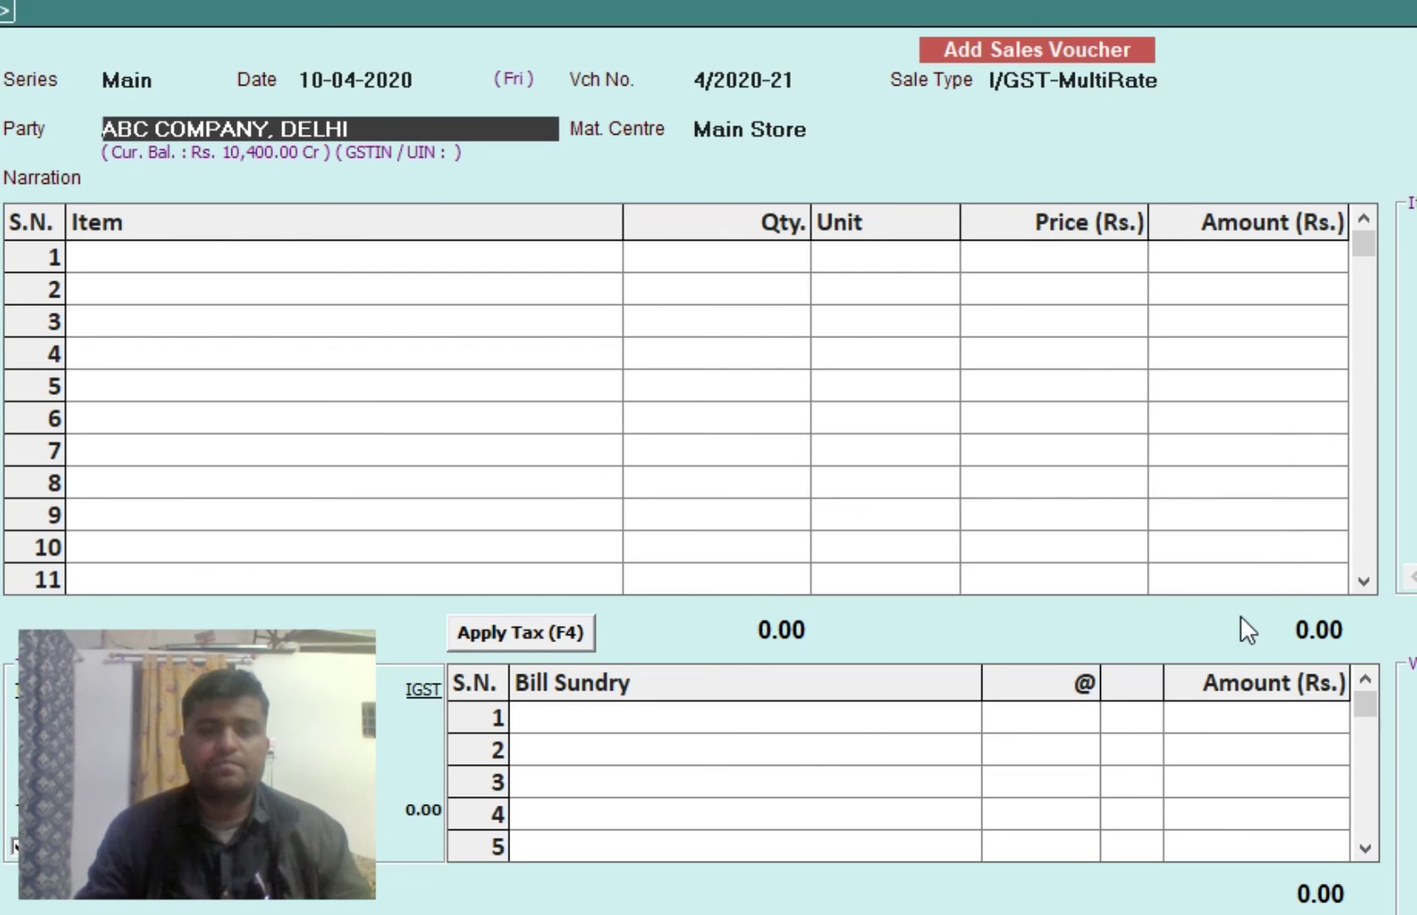
{"action": "key", "text": "Escape"}
{"action": "key", "text": "Left"}
{"action": "key", "text": "Return"}
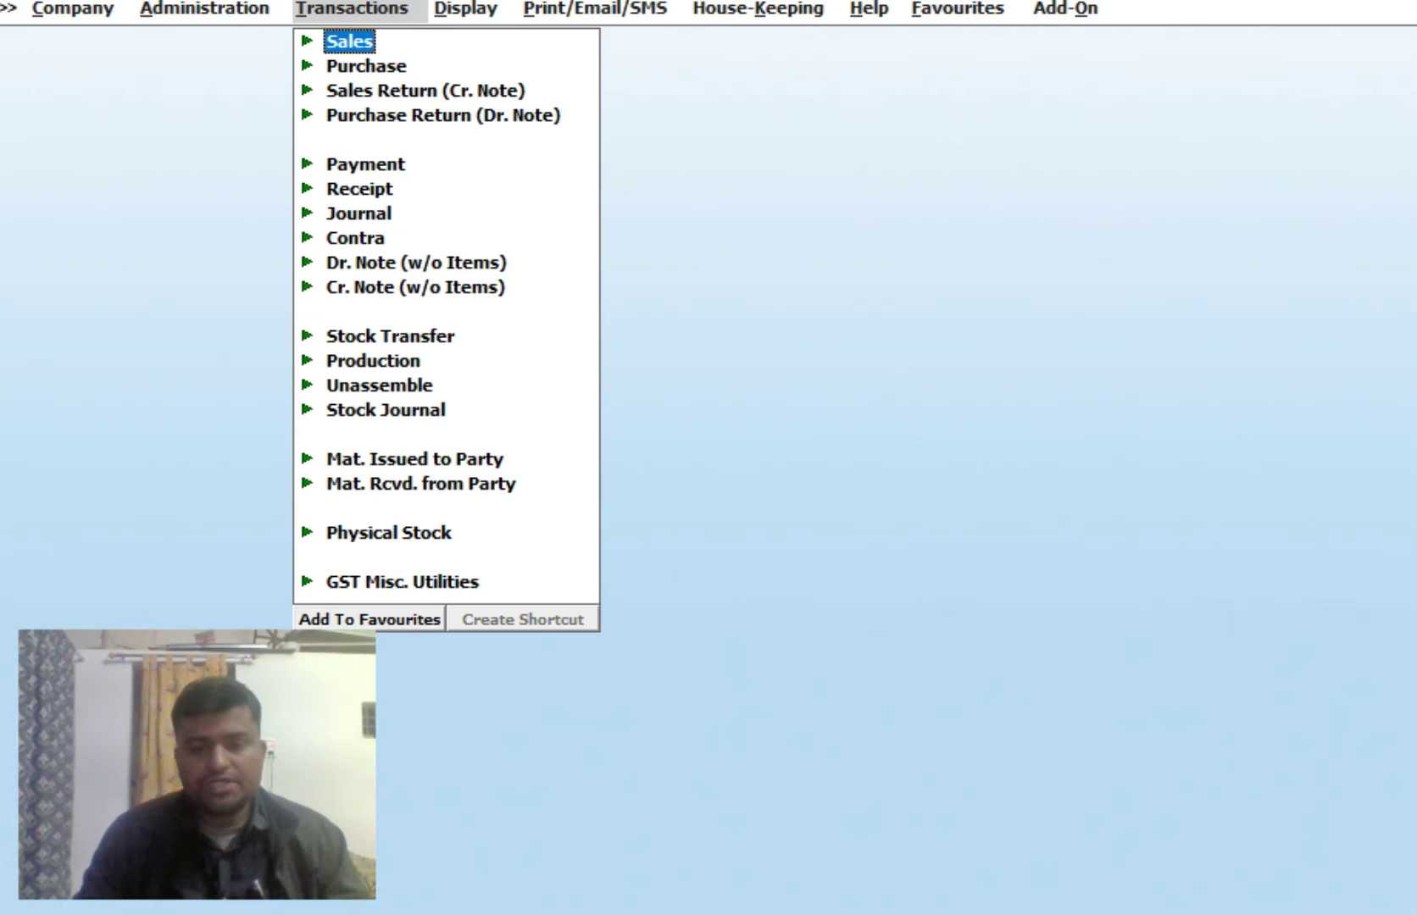
Switch to Notepad and insert the line "F2 = SAVE AND JUMP" above the ALT + P line.
{"action": "key", "text": "alt+Tab"}
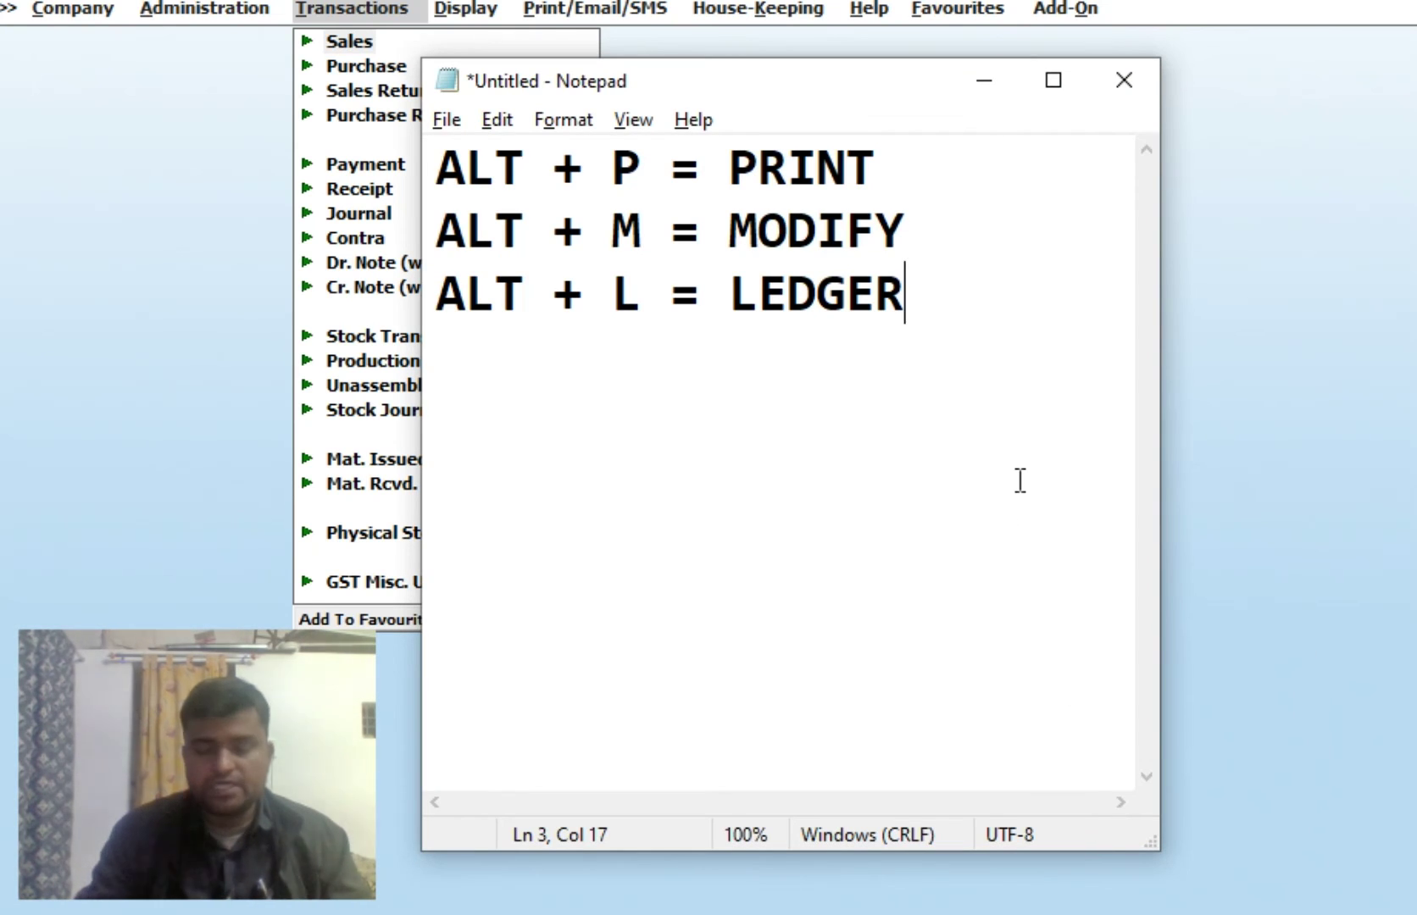
{"action": "key", "text": "Up"}
{"action": "key", "text": "Home"}
{"action": "key", "text": "Up"}
{"action": "key", "text": "Return"}
{"action": "key", "text": "Up"}
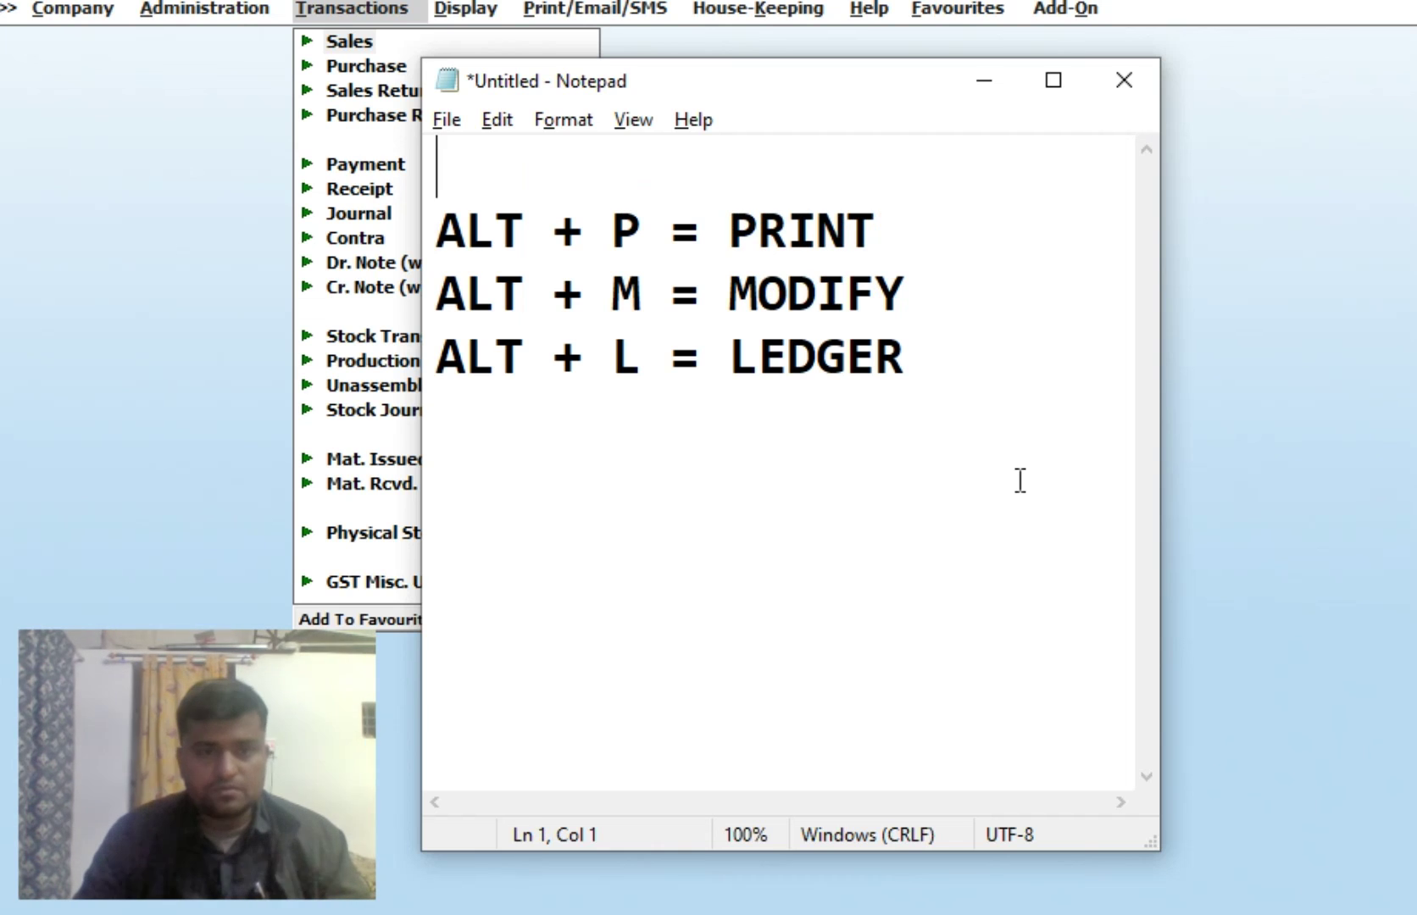
{"action": "type", "text": "F1"}
{"action": "key", "text": "BackSpace"}
{"action": "type", "text": "2"}
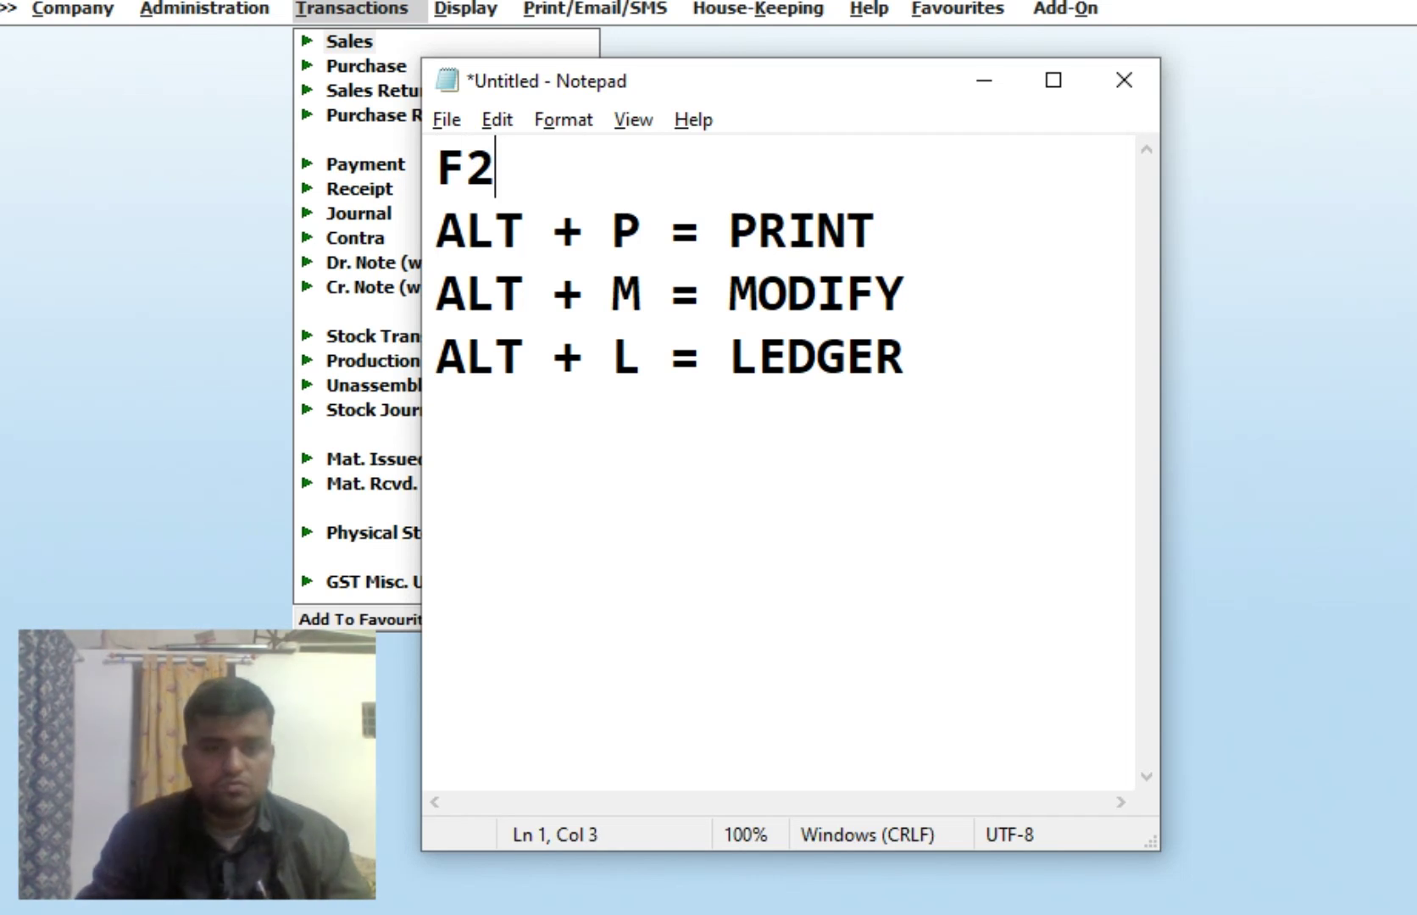
{"action": "type", "text": " = SAVE "}
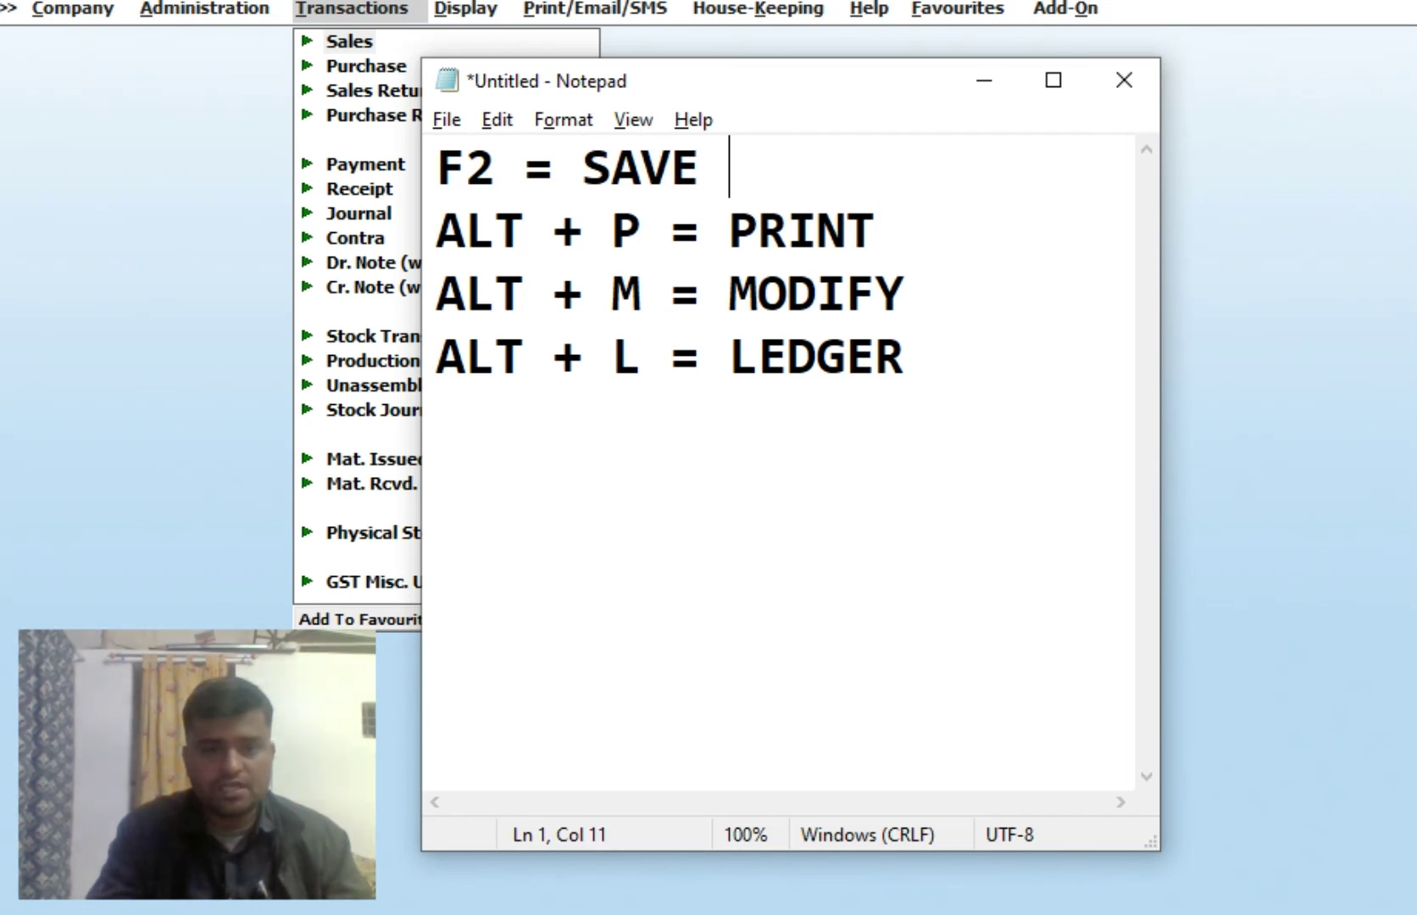
{"action": "type", "text": "AND JUMP"}
{"action": "key", "text": "Return"}
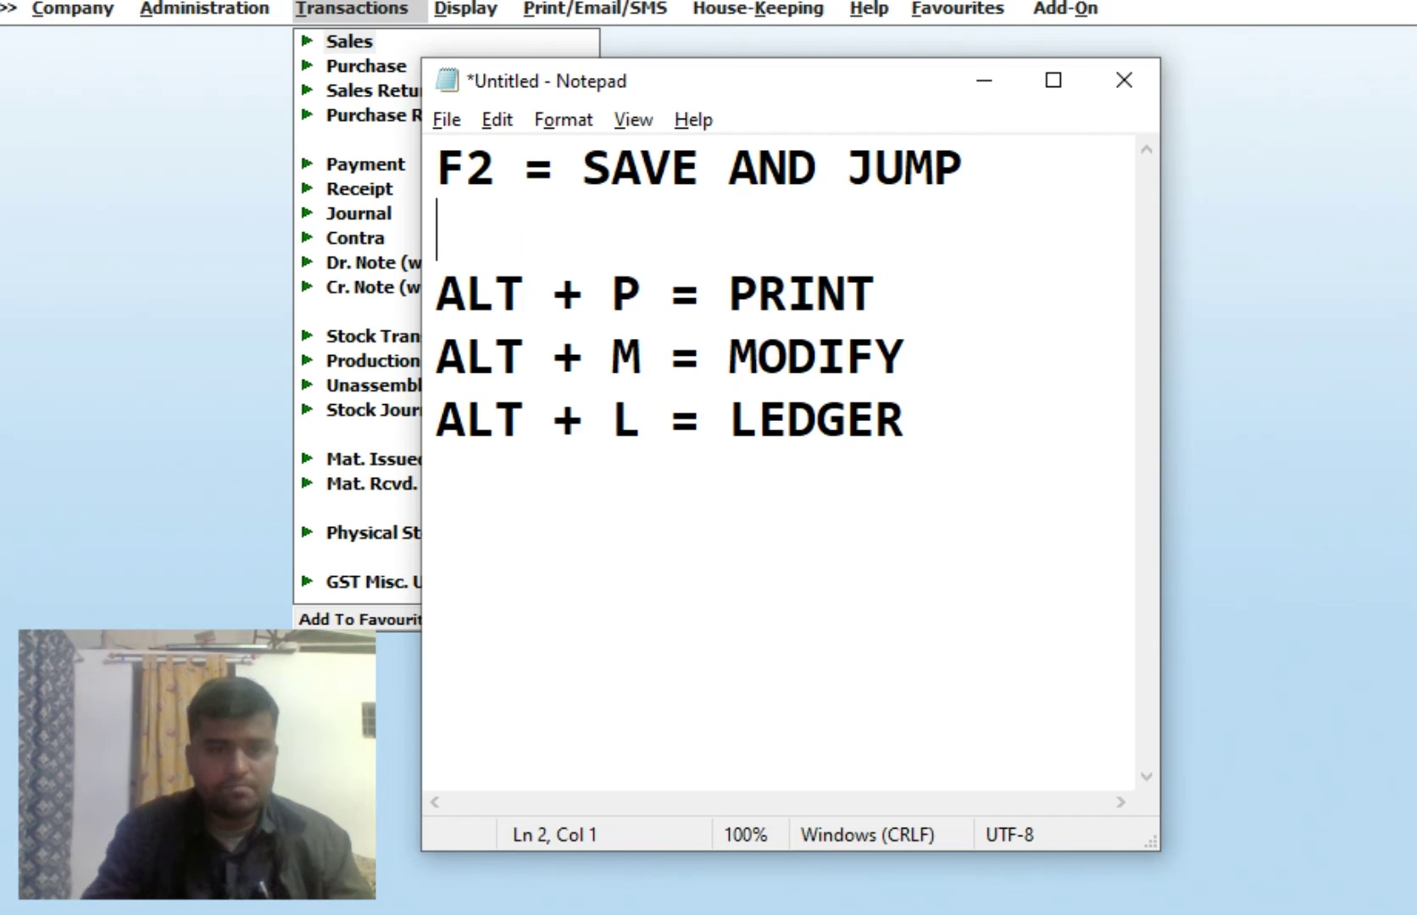
Add the line "F3 = CREATE NEW MASTER" below the F2 shortcut.
{"action": "type", "text": "F3 = C"}
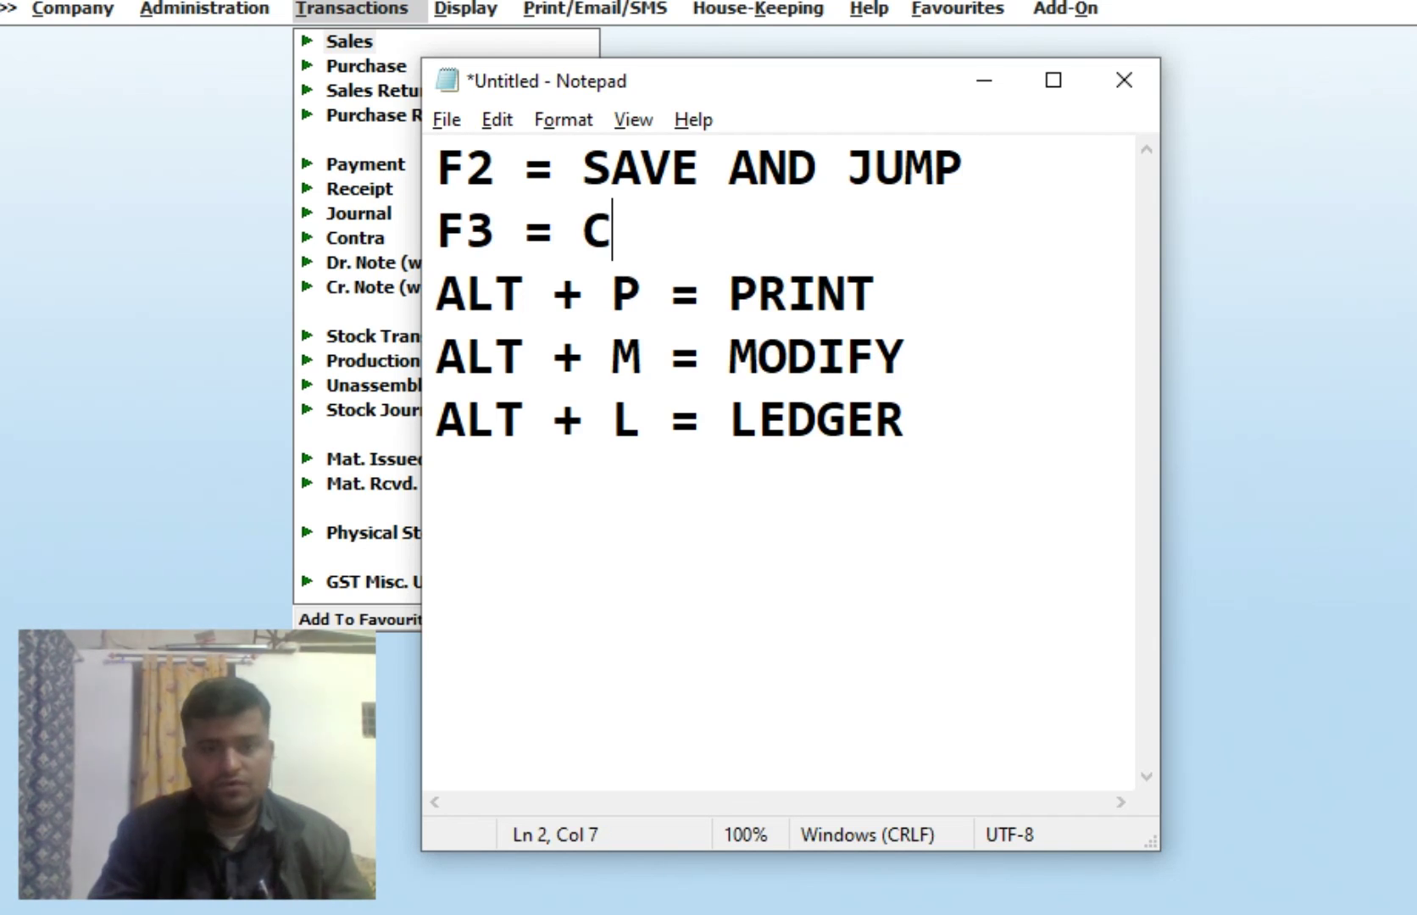
{"action": "type", "text": "REATE NEW MA"}
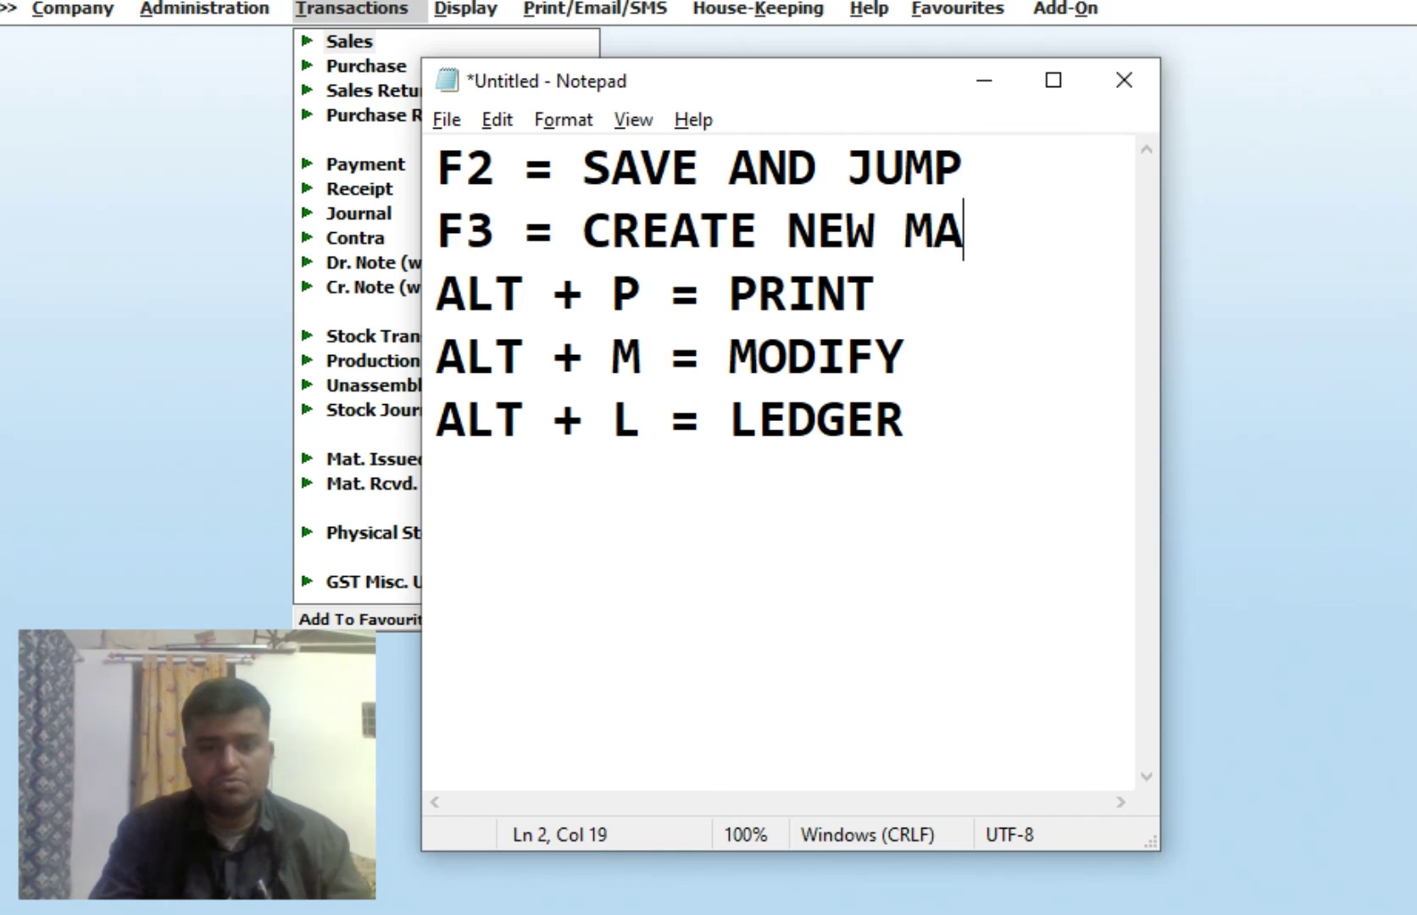
{"action": "type", "text": "STE"}
{"action": "key", "text": "BackSpace"}
{"action": "type", "text": "TER"}
{"action": "key", "text": "Return"}
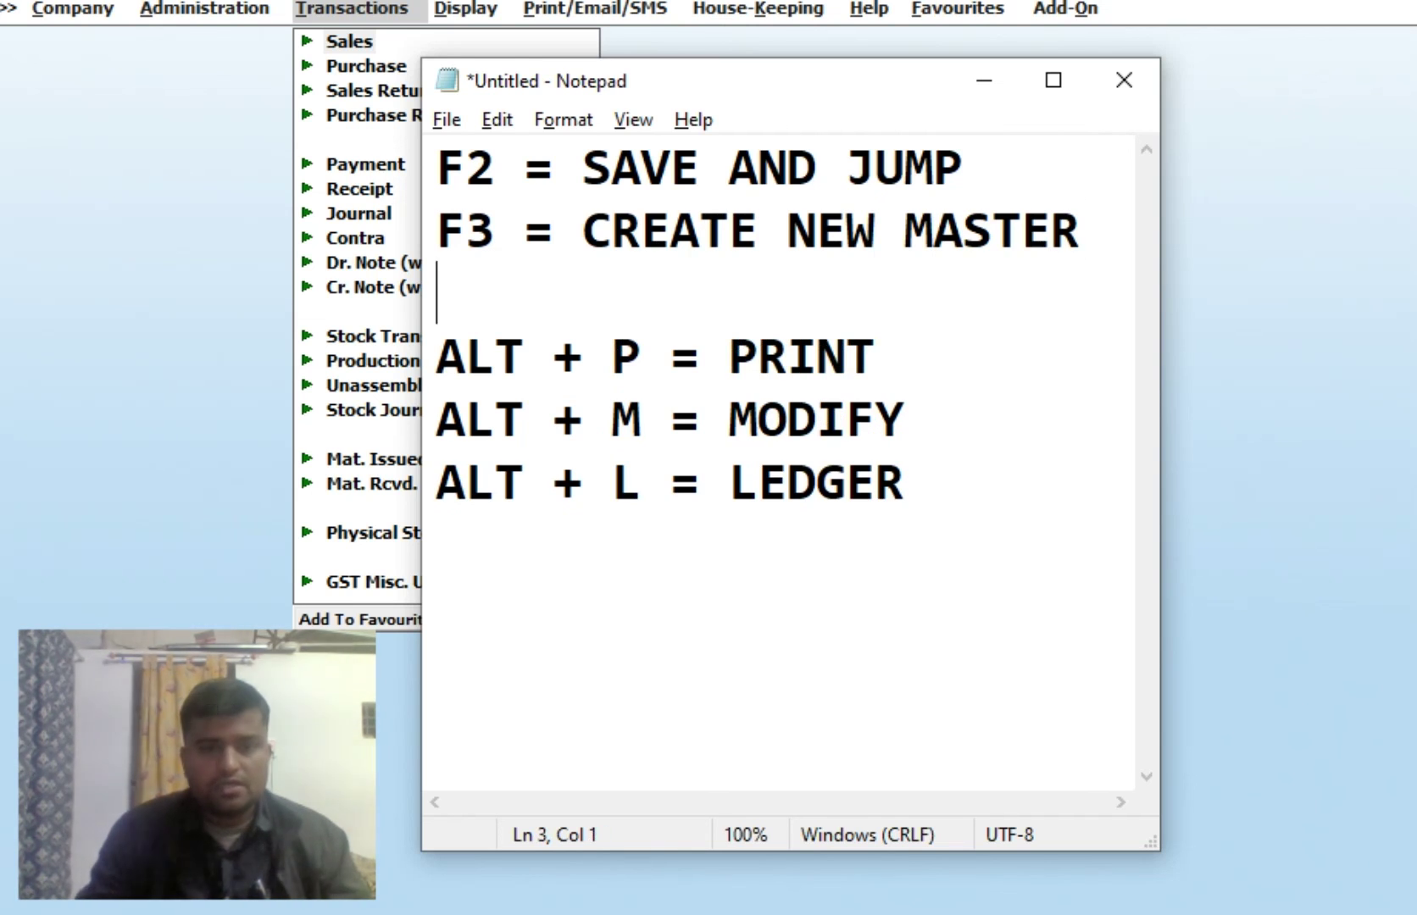
Add the line "F4= STARDARD NARRATION" below the F3 shortcut.
{"action": "type", "text": "F4= S"}
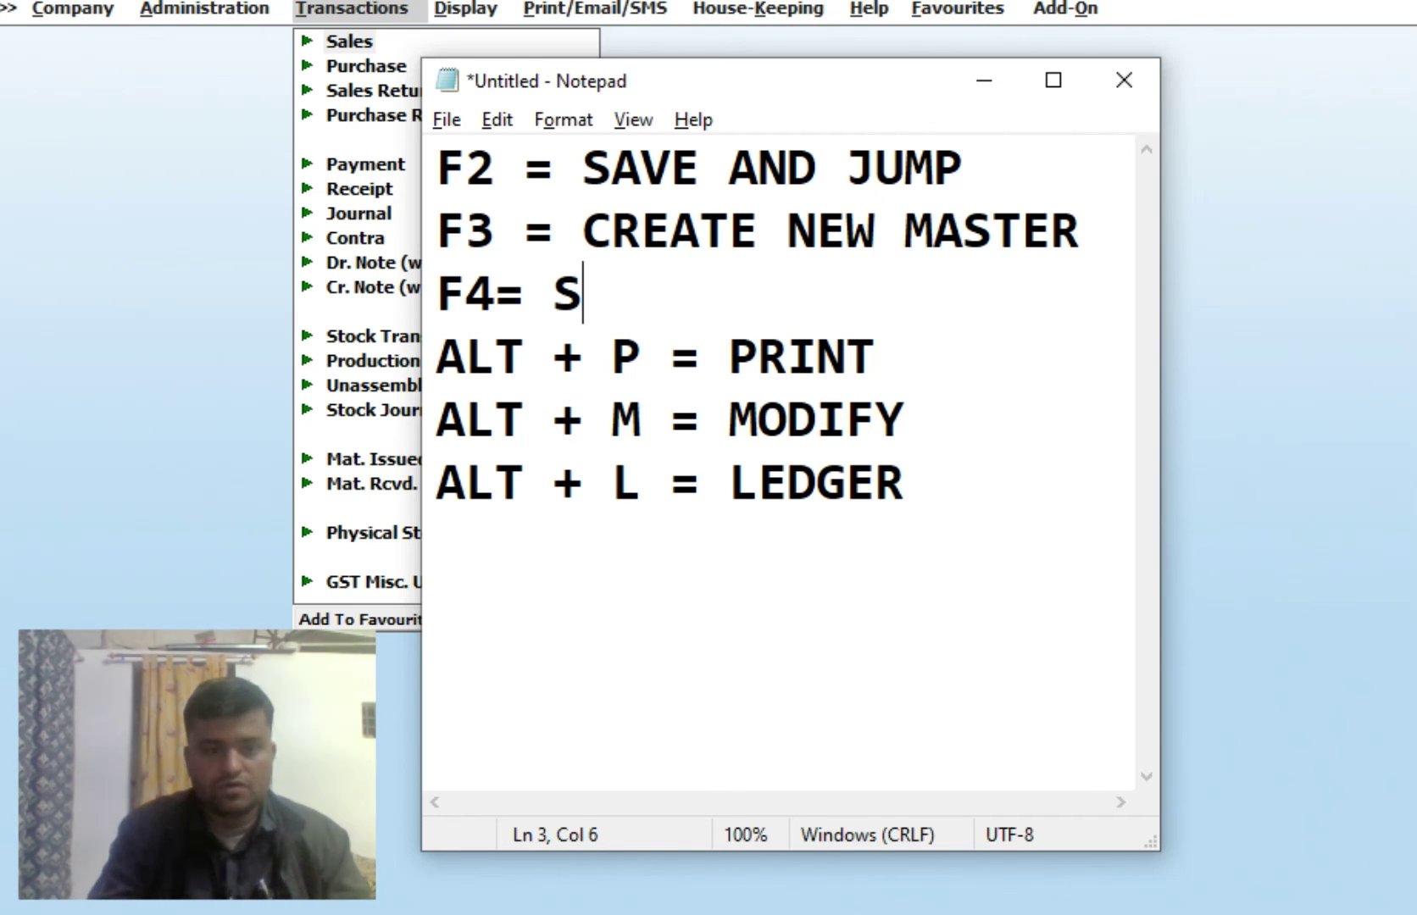
{"action": "type", "text": "TARDARD"}
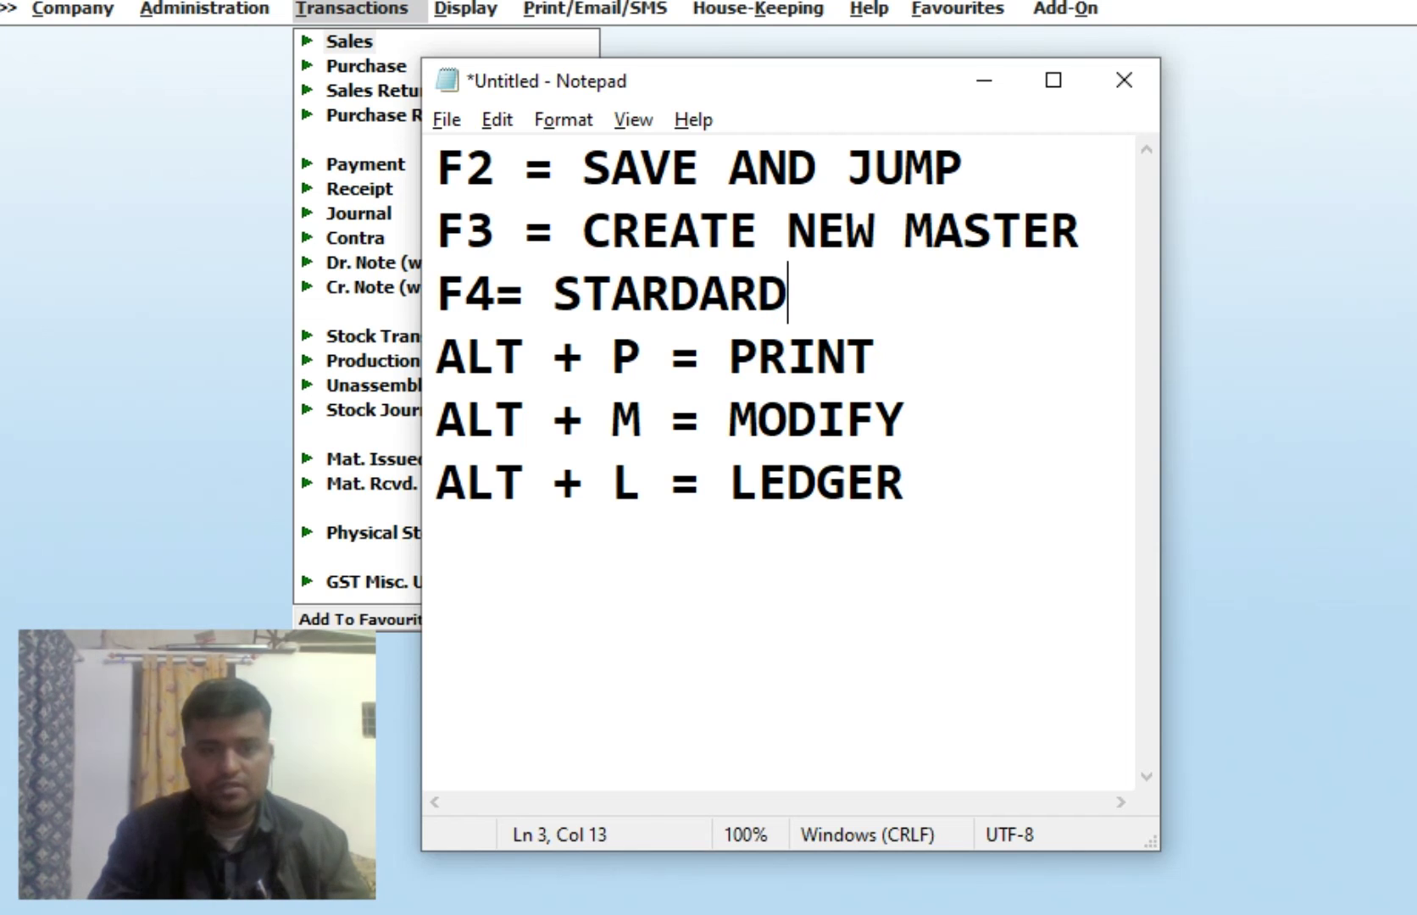
{"action": "type", "text": " NARRATION"}
{"action": "key", "text": "Return"}
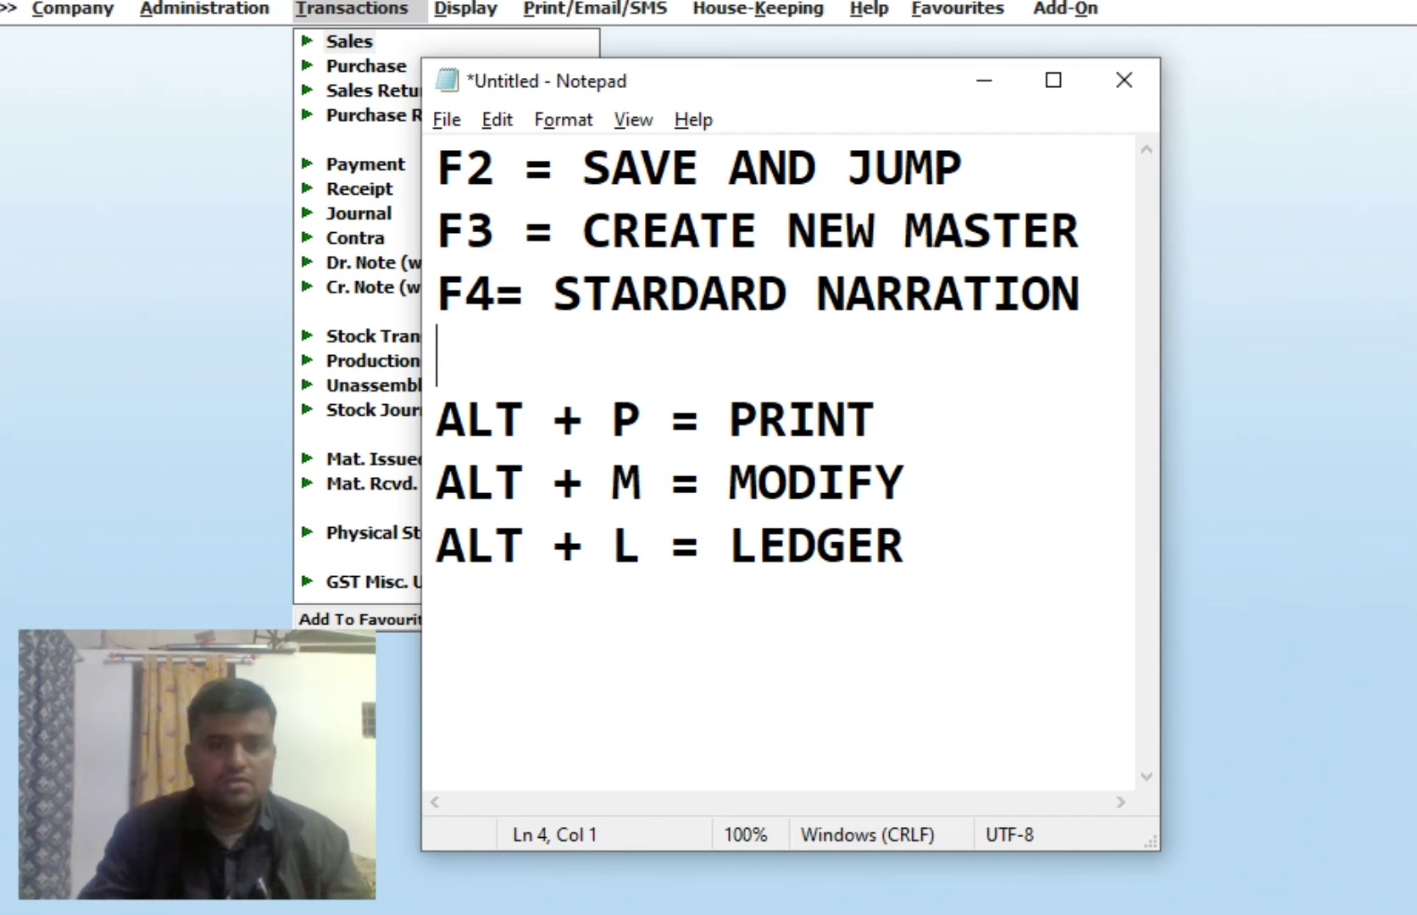
Add the line "F9 = DELETE LINE" below the F4 shortcut.
{"action": "type", "text": "F9 "}
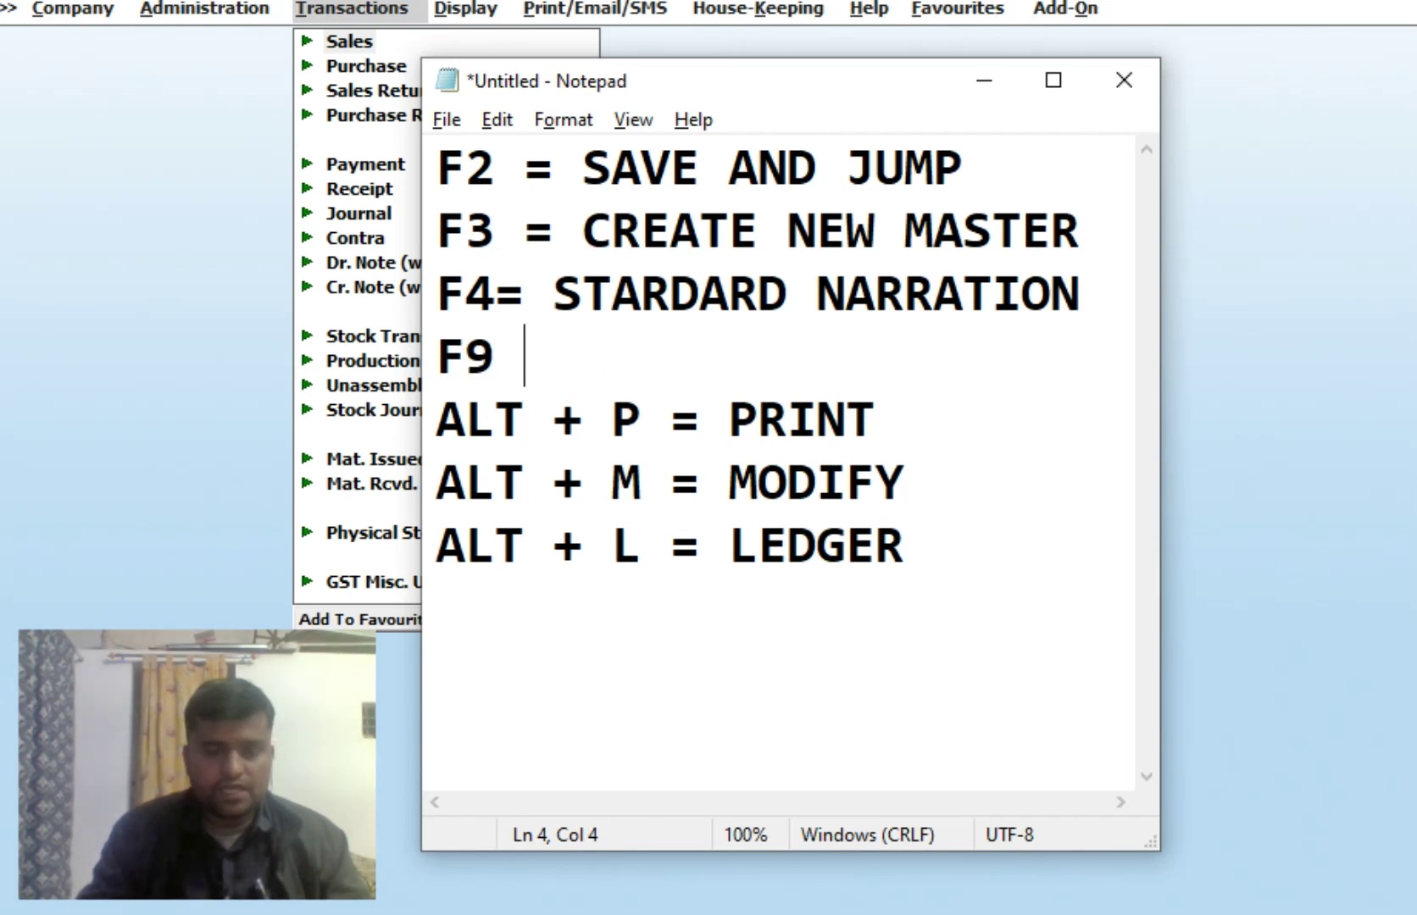
{"action": "type", "text": "= DELETER"}
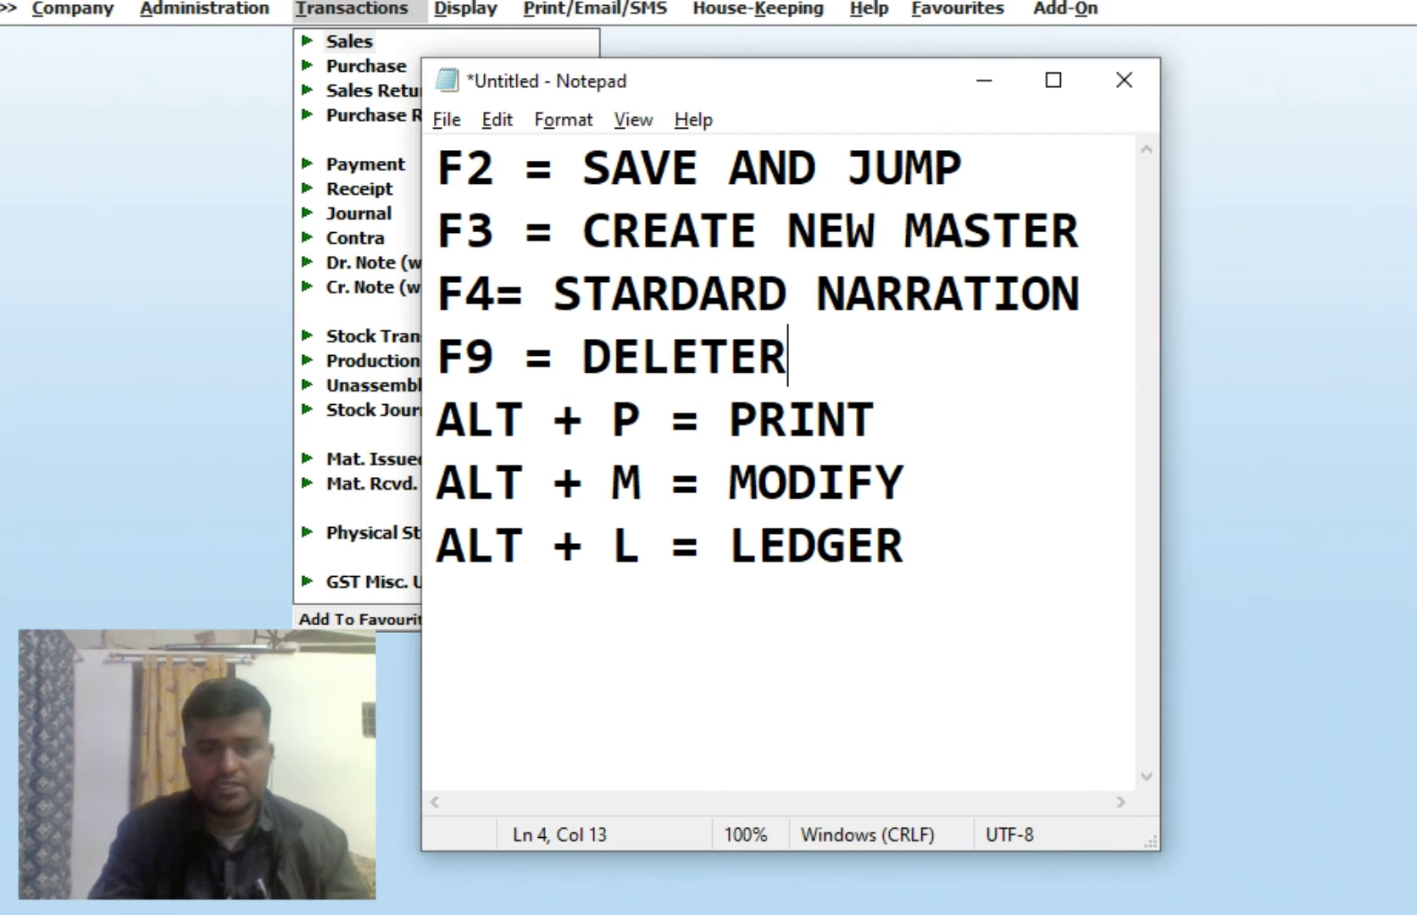
{"action": "key", "text": "BackSpace"}
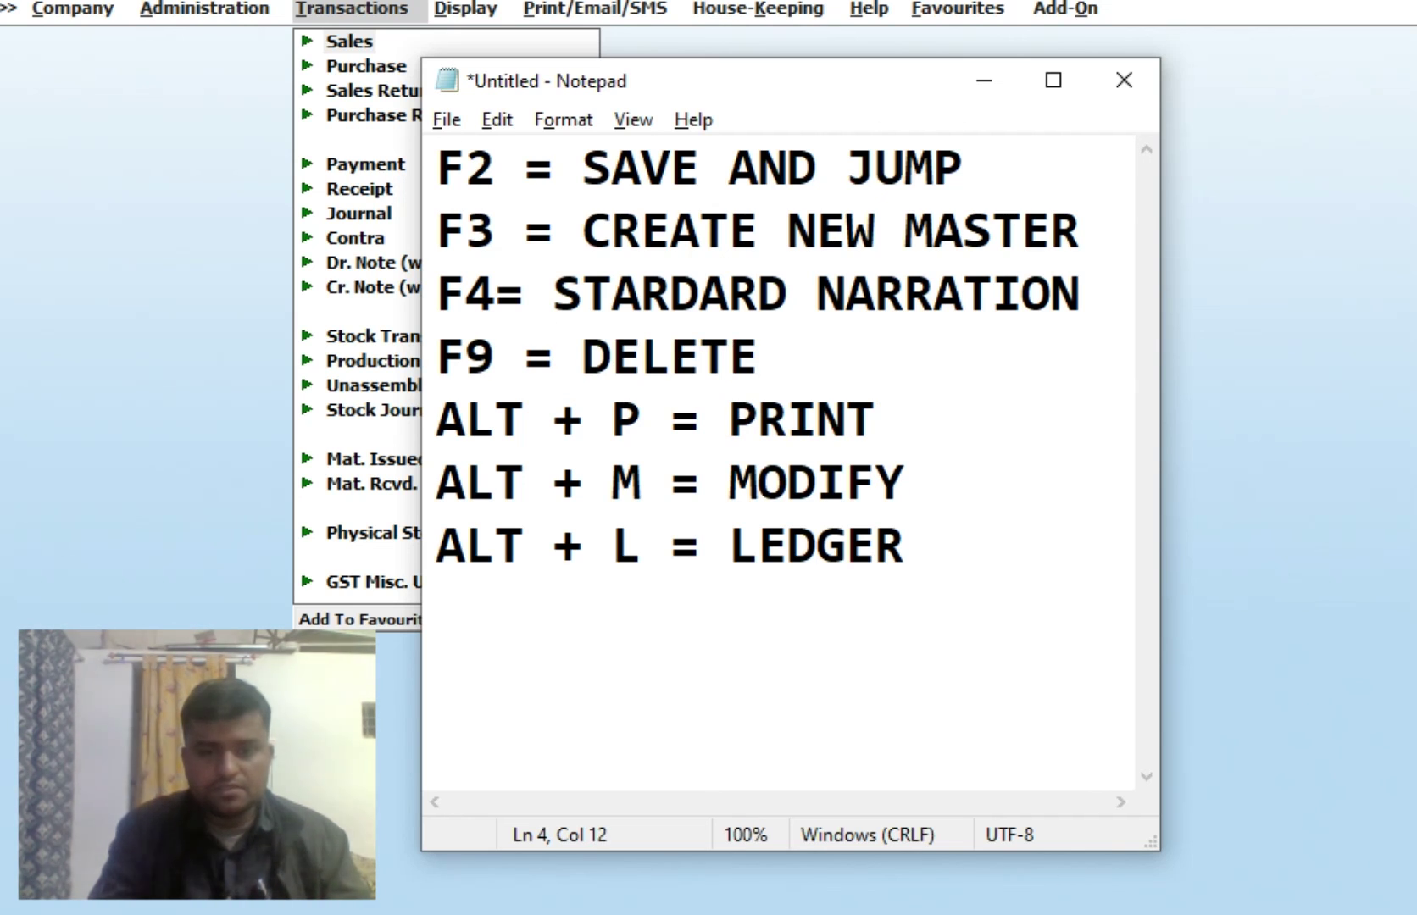
{"action": "type", "text": "LINE"}
{"action": "key", "text": "Return"}
Add the line "F8 = DELETE VOUCHER" between the F9 and ALT + P shortcuts.
{"action": "type", "text": "F8"}
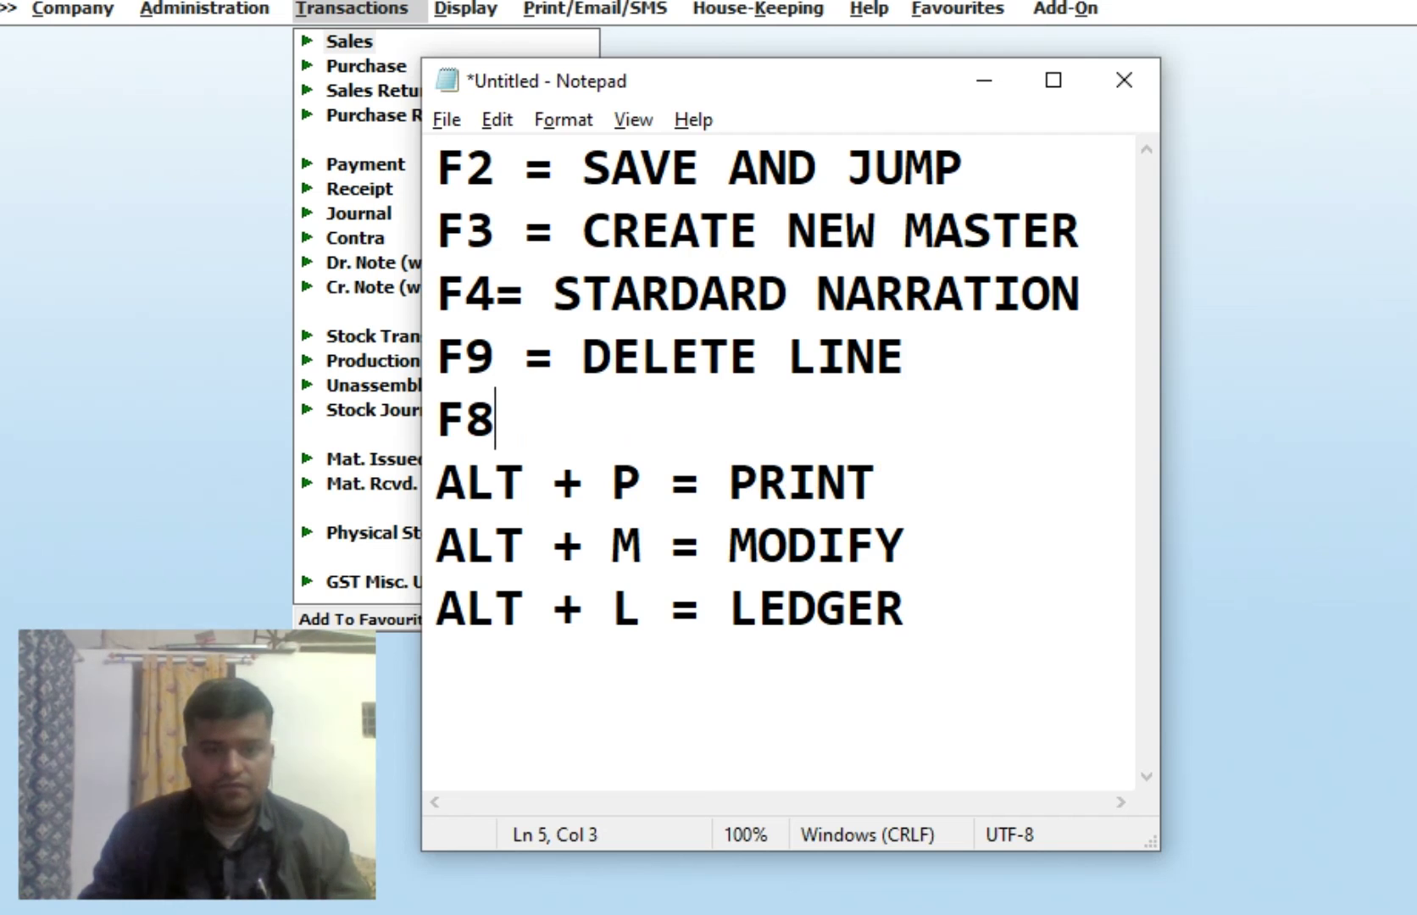
{"action": "type", "text": " = DELET"}
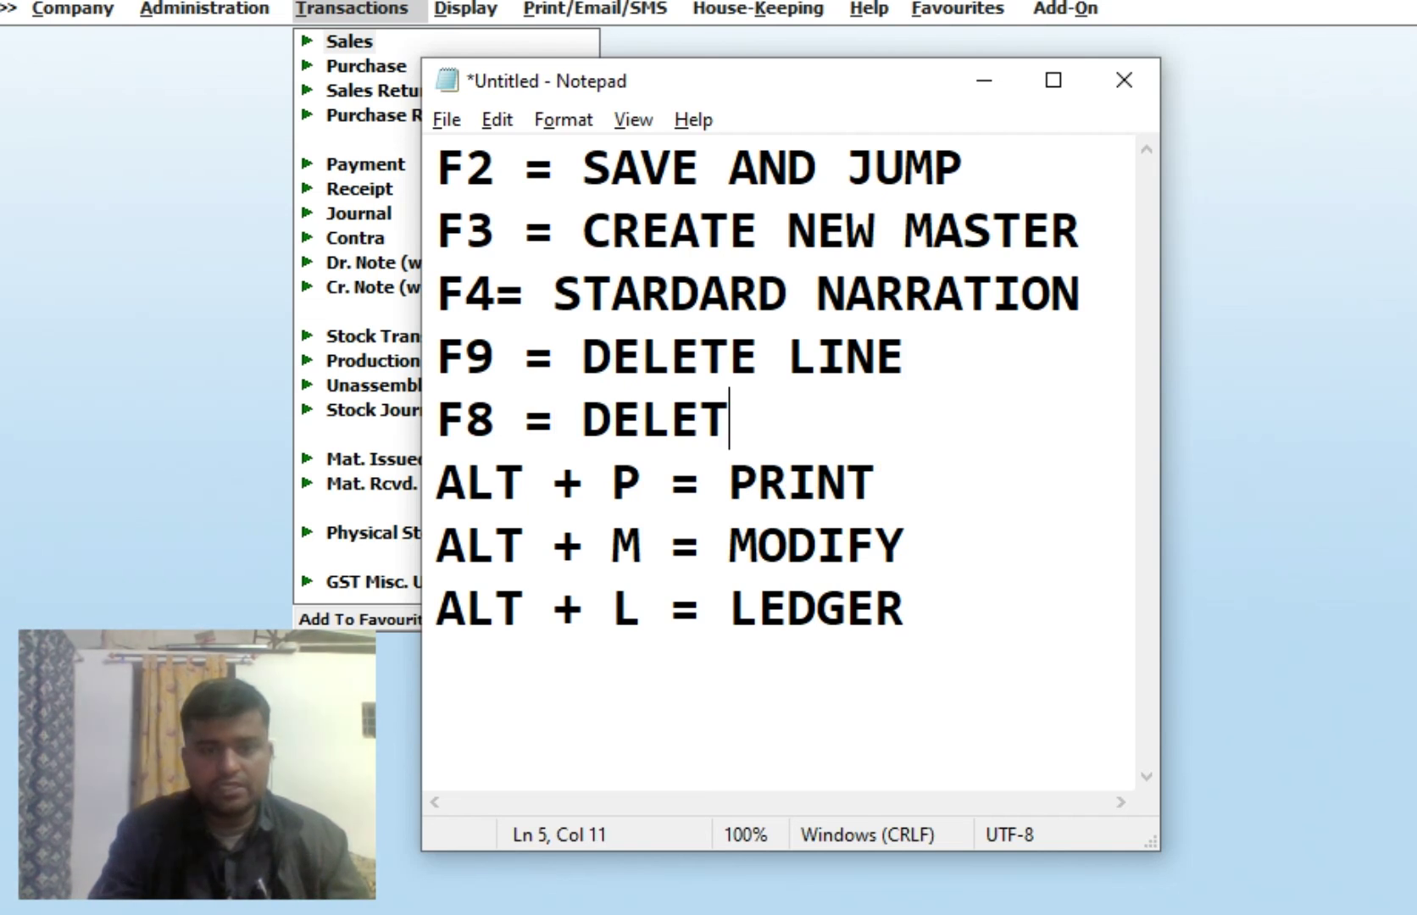
{"action": "type", "text": "E VOUCHER"}
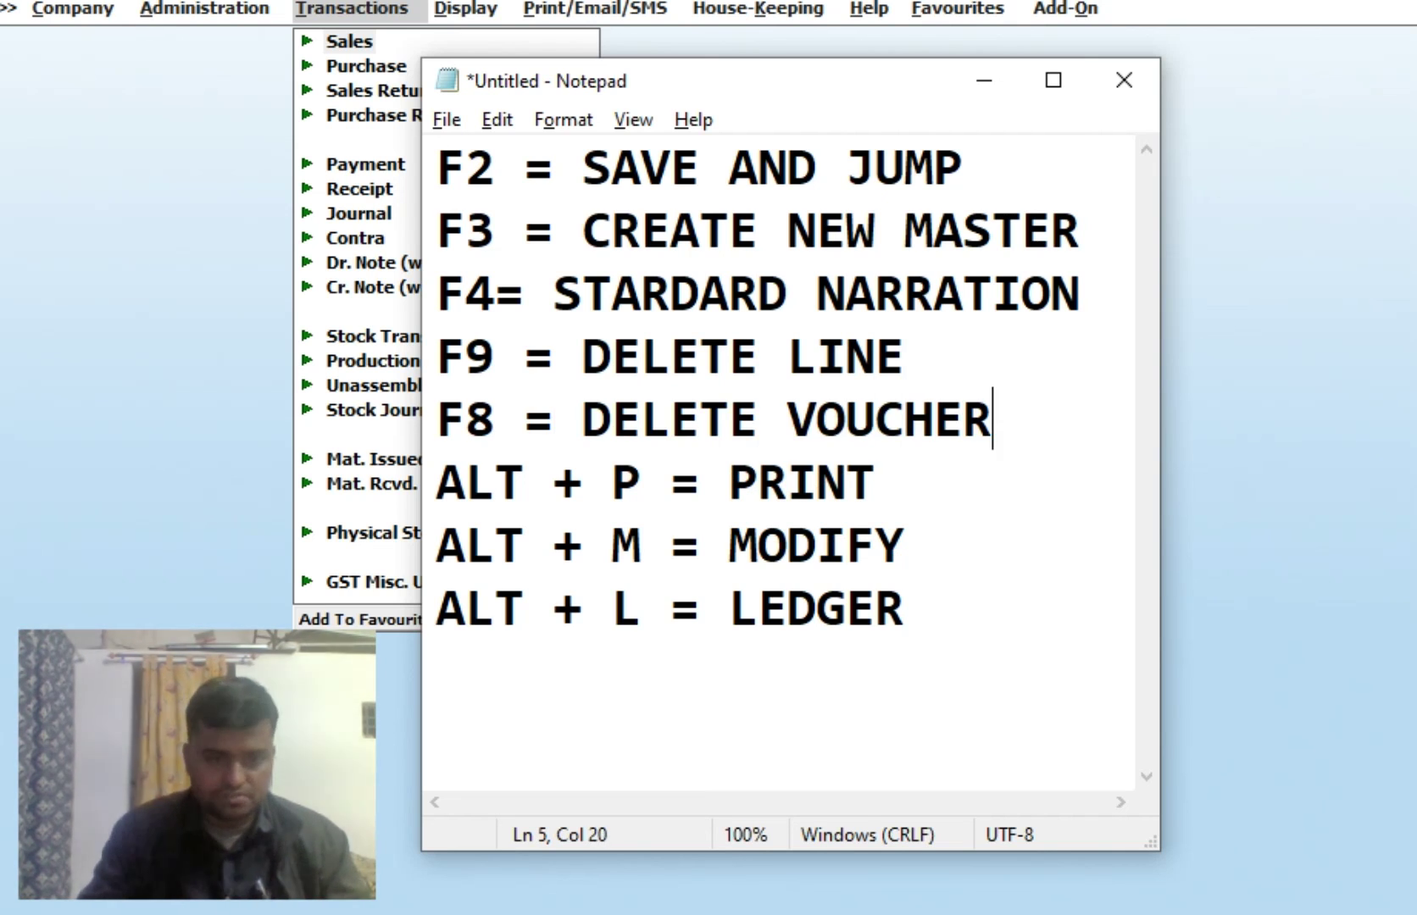
{"action": "left_click", "coordinate": [442, 162]}
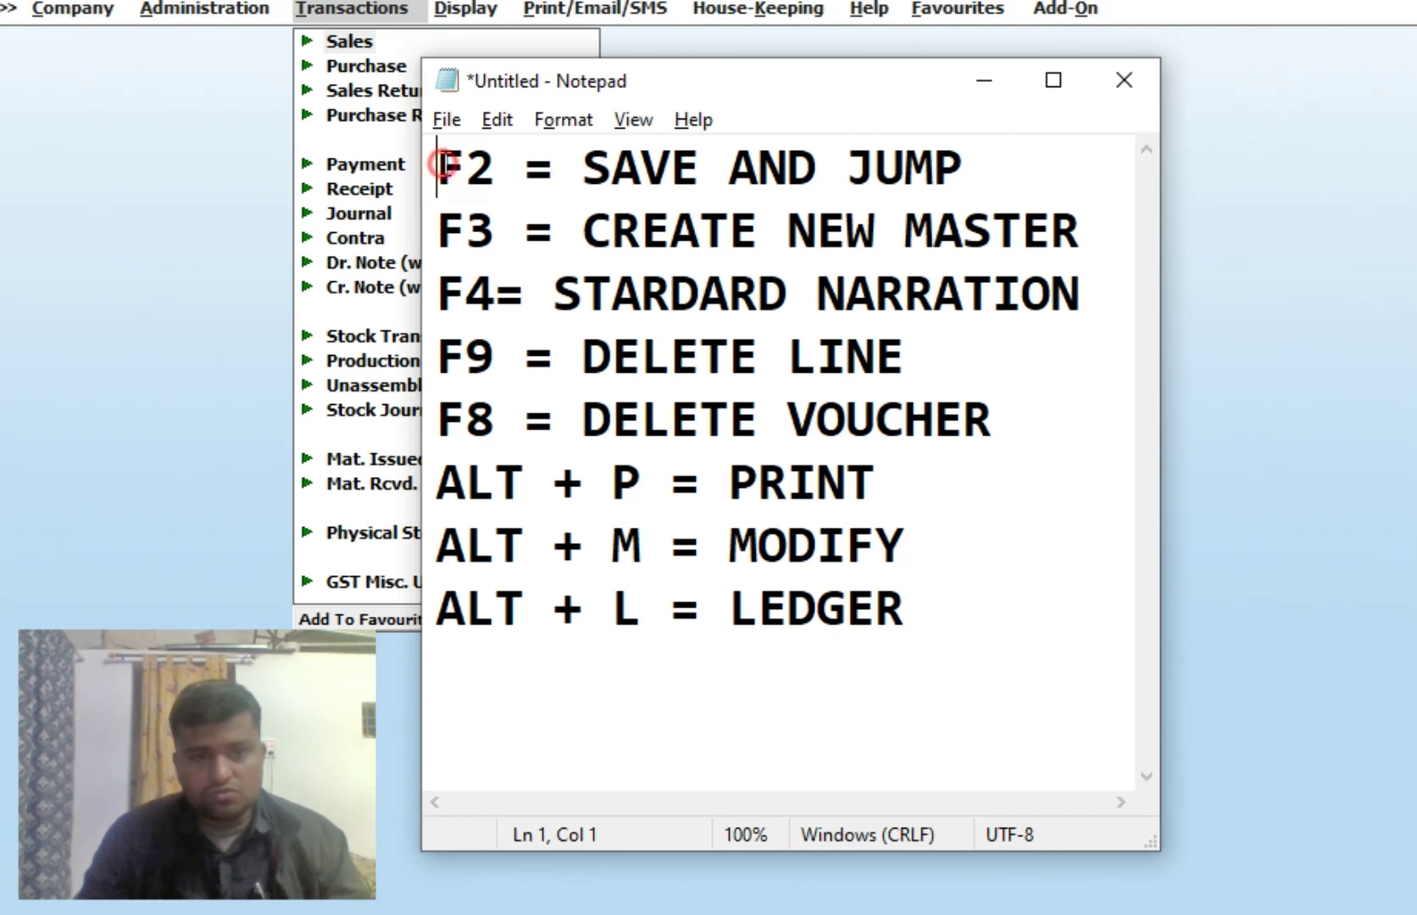
{"action": "left_click_drag", "start_coordinate": [442, 162], "coordinate": [916, 600]}
{"action": "left_click", "coordinate": [993, 648]}
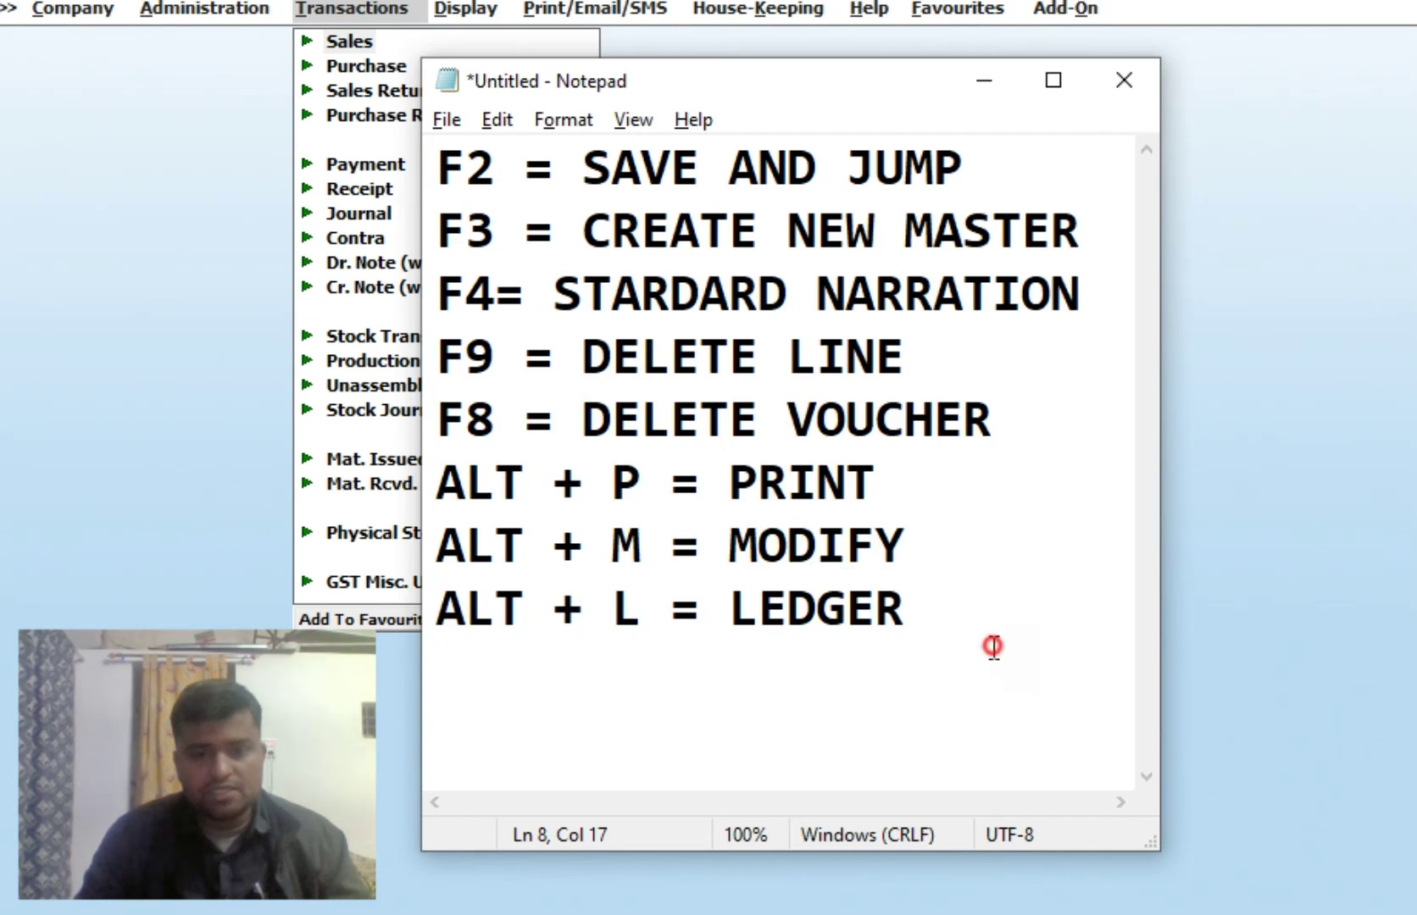
{"action": "left_click_drag", "start_coordinate": [993, 648], "coordinate": [467, 294]}
{"action": "left_click_drag", "start_coordinate": [421, 162], "coordinate": [438, 162]}
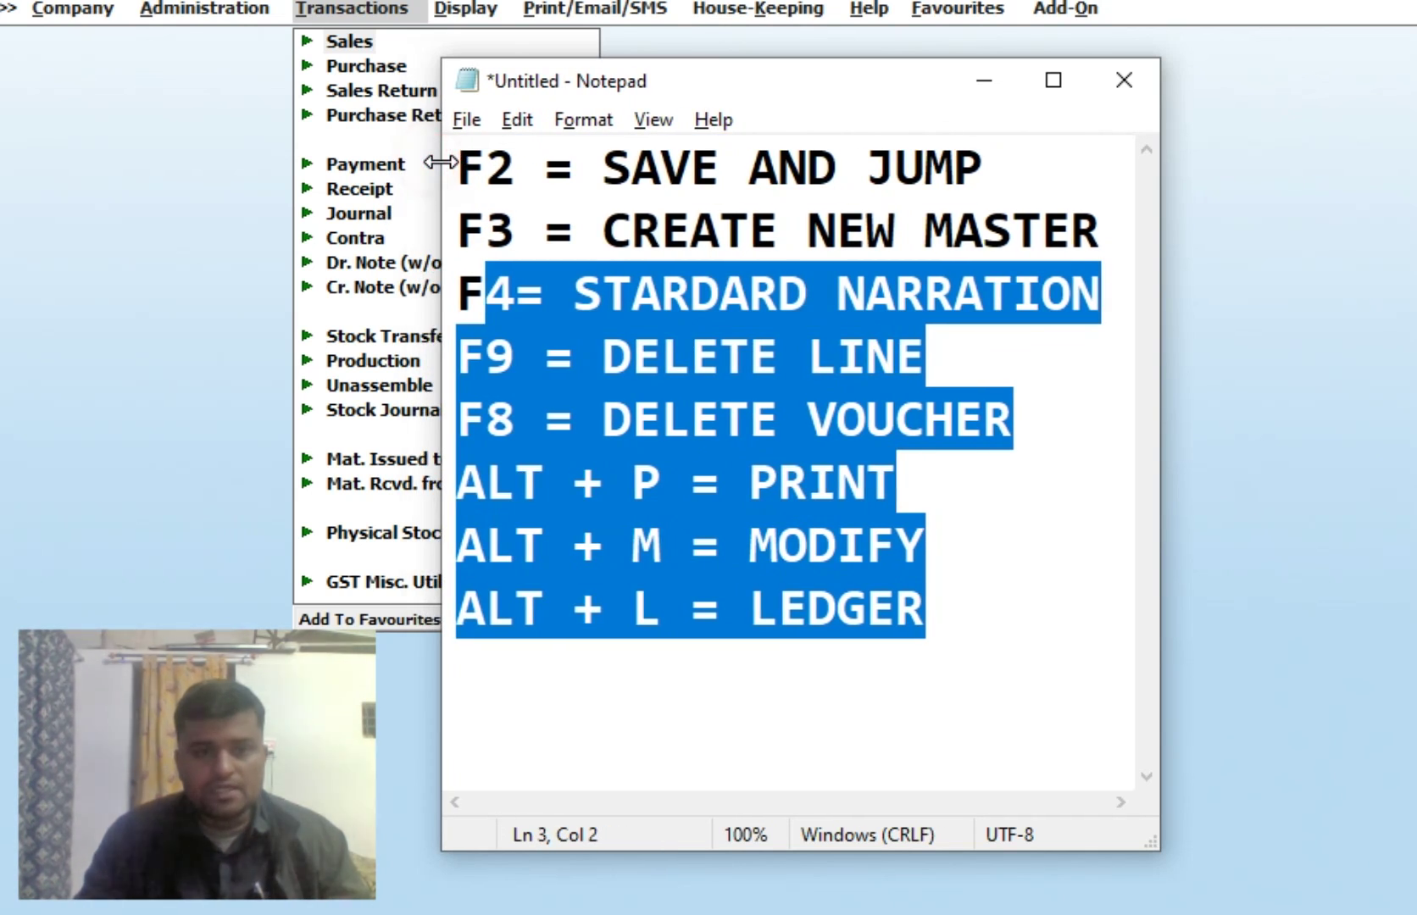
{"action": "left_click", "coordinate": [1054, 672]}
{"action": "left_click_drag", "start_coordinate": [983, 629], "coordinate": [806, 545]}
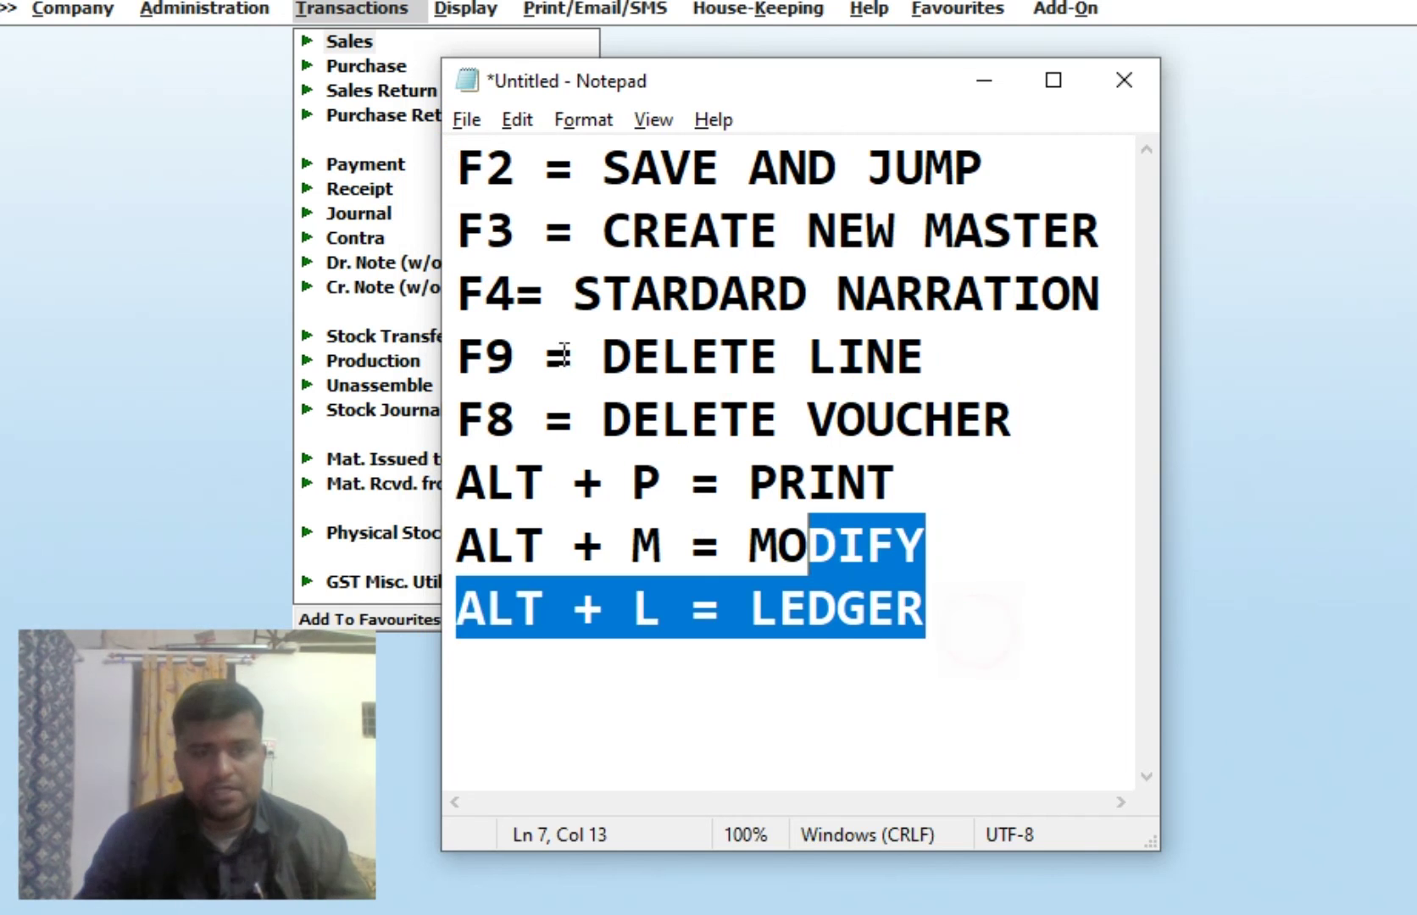
{"action": "left_click", "coordinate": [478, 224]}
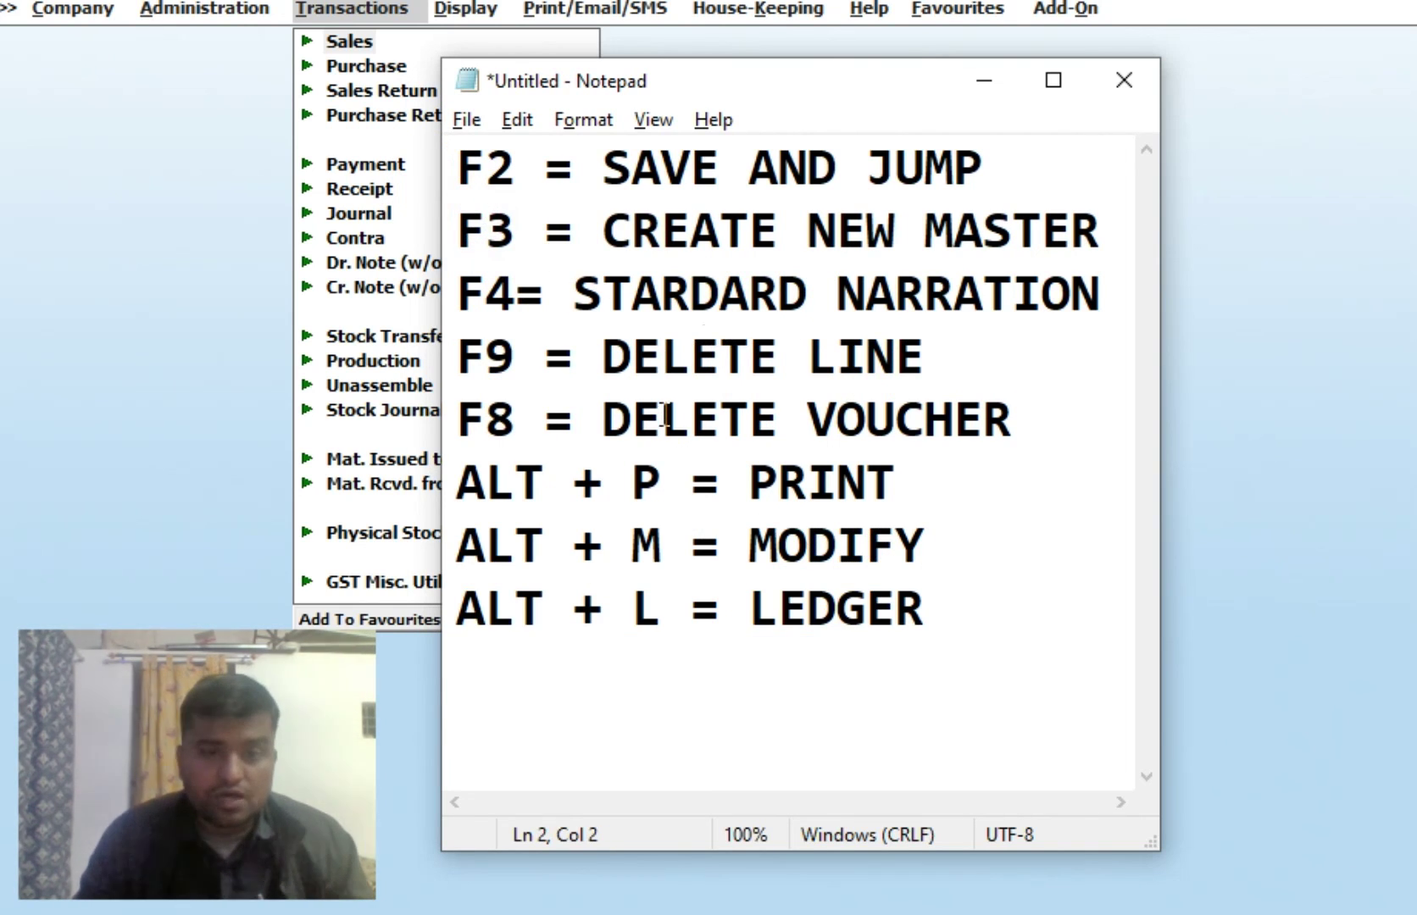